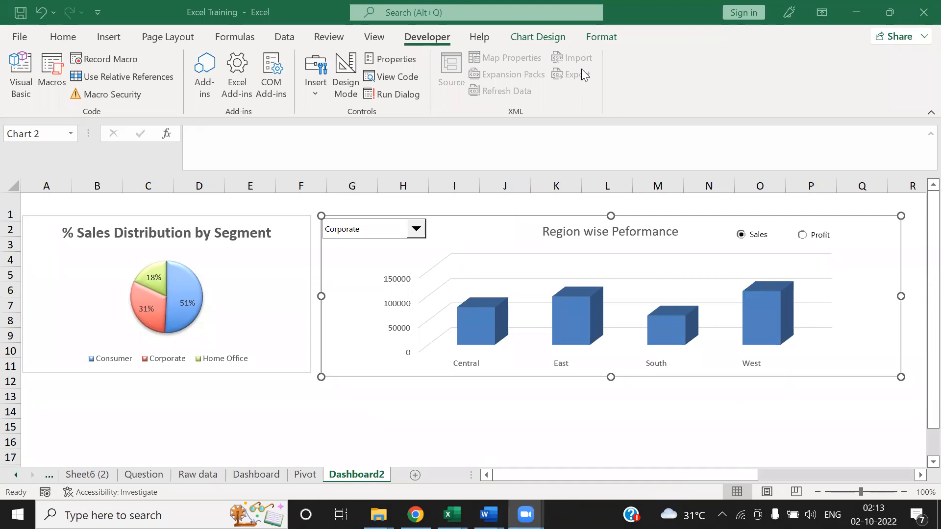
# Change the Sales header in cell Z1 of the region table to "Sales/Profit".
pyautogui.moveTo(586, 475); pyautogui.dragTo(604, 487)
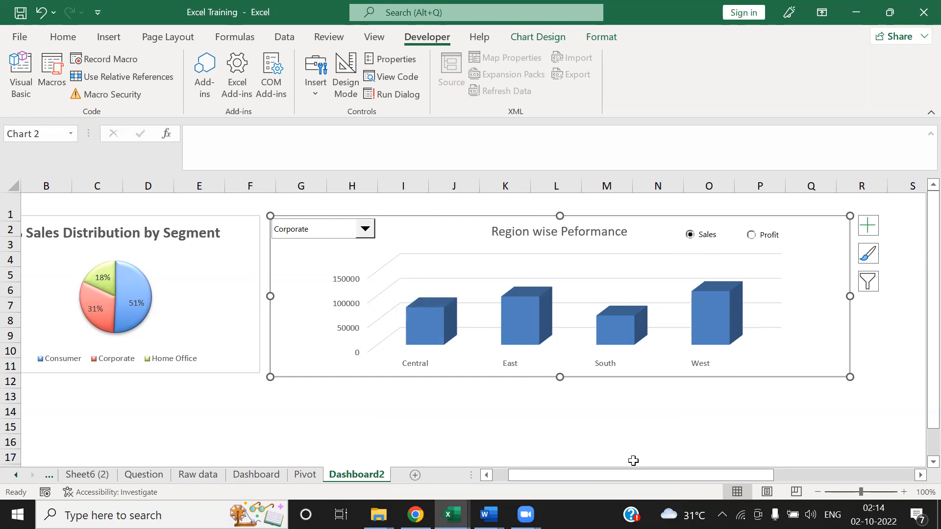
pyautogui.moveTo(621, 470); pyautogui.dragTo(829, 466)
pyautogui.click(860, 232)
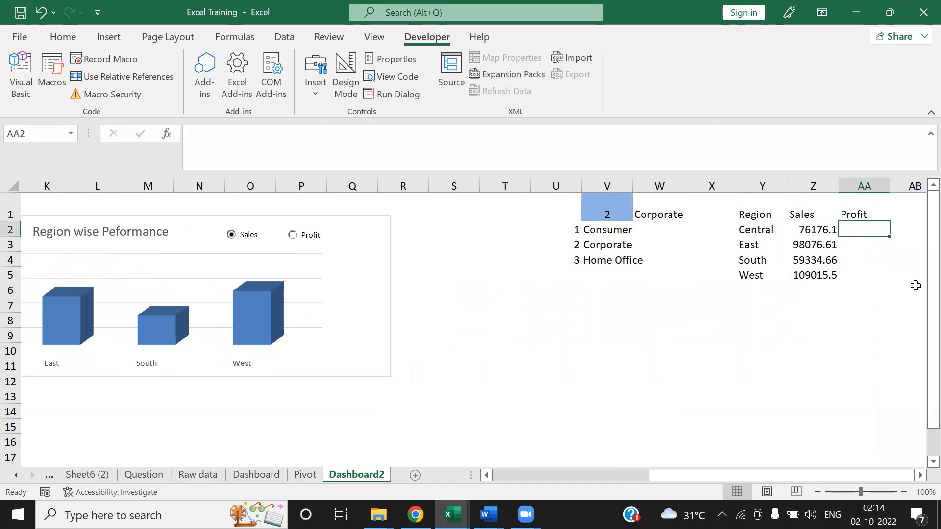
pyautogui.press('Up')
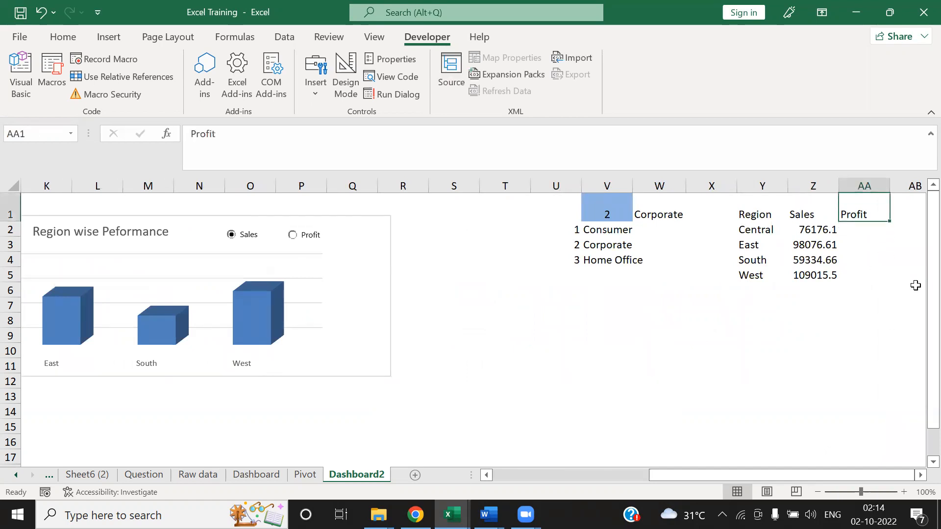
pyautogui.press('Left')
pyautogui.press('Down')
pyautogui.press('Up')
pyautogui.click(527, 140)
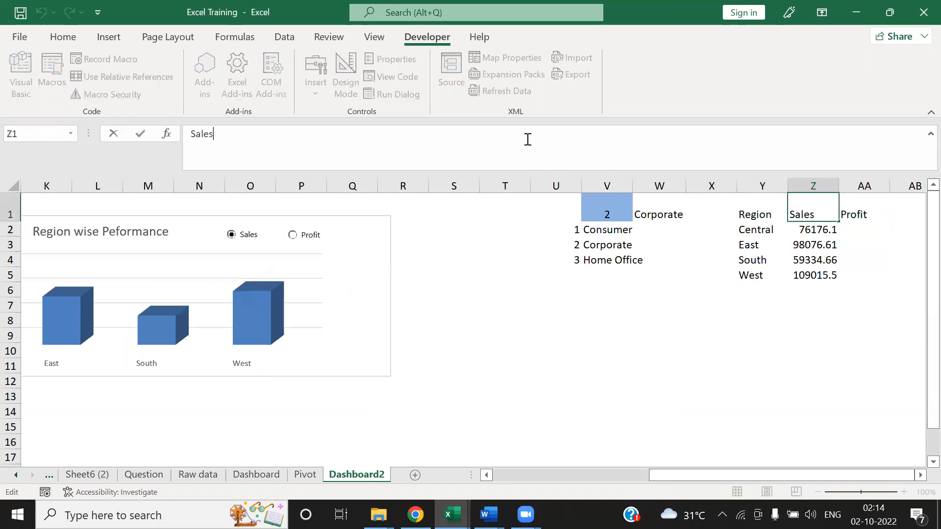
pyautogui.write('/Profit')
pyautogui.press('Tab')
# Move the Profit header from cell AA1 to cell AB1.
pyautogui.press('Down')
pyautogui.press('Up')
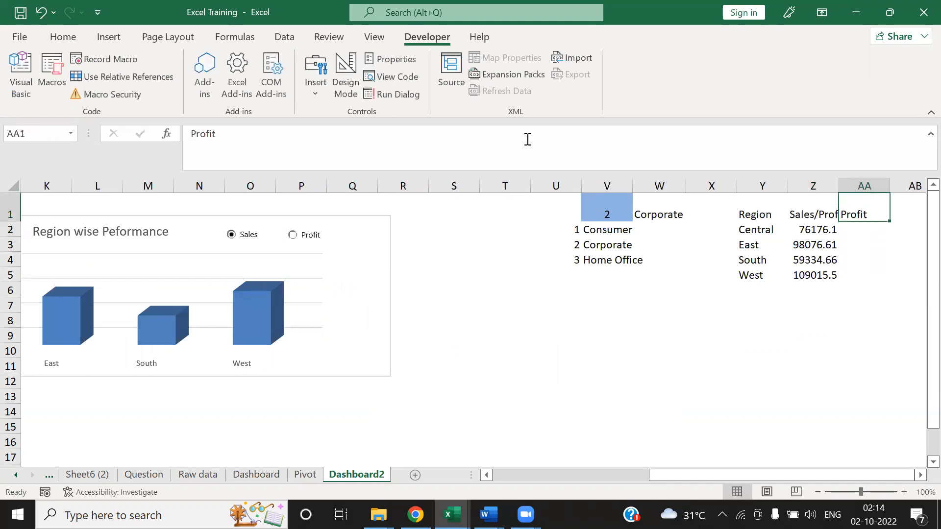
pyautogui.press('Right')
pyautogui.press('Right')
pyautogui.press('Left')
pyautogui.press('Left')
pyautogui.hotkey('ctrl', 'x')
pyautogui.press('Right')
pyautogui.hotkey('ctrl', 'v')
pyautogui.press('Down')
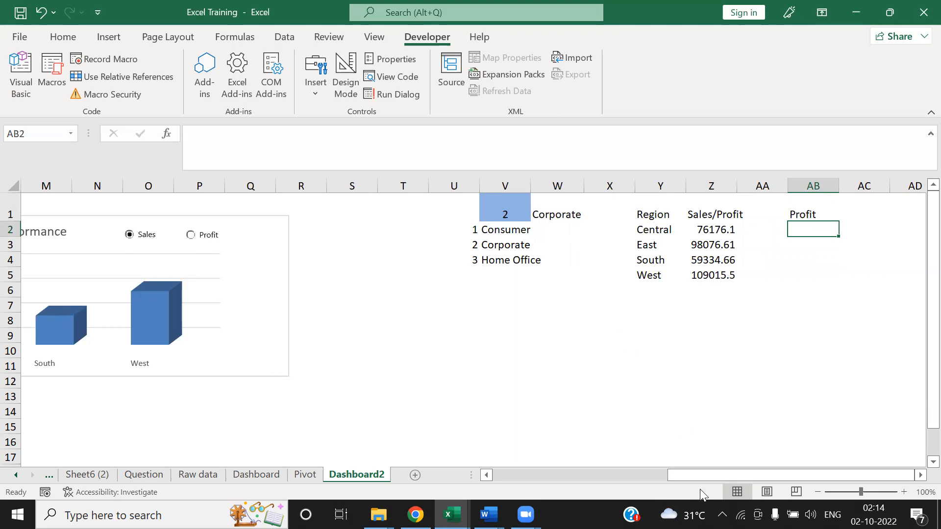
# Link the Sales option button on the region chart to cell U1 and check that cell.
pyautogui.moveTo(698, 475); pyautogui.dragTo(593, 480)
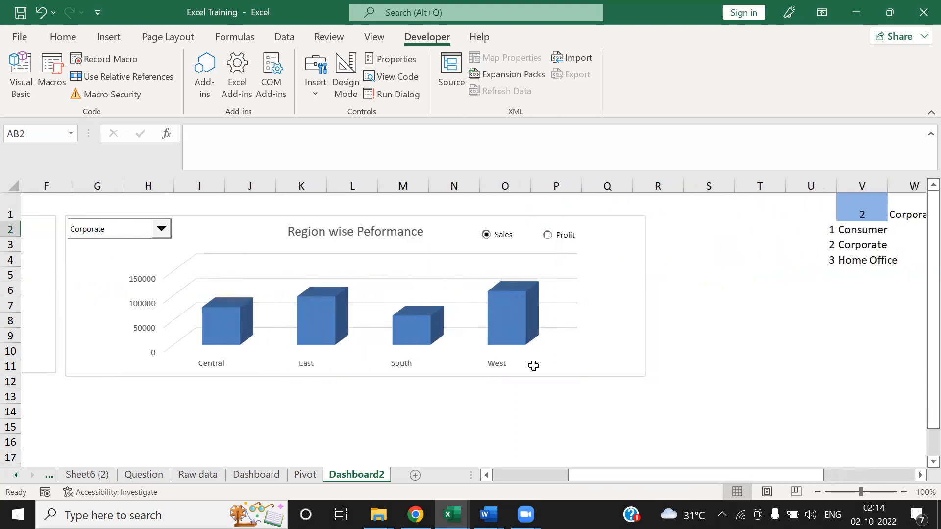
pyautogui.rightClick(486, 243)
pyautogui.click(538, 407)
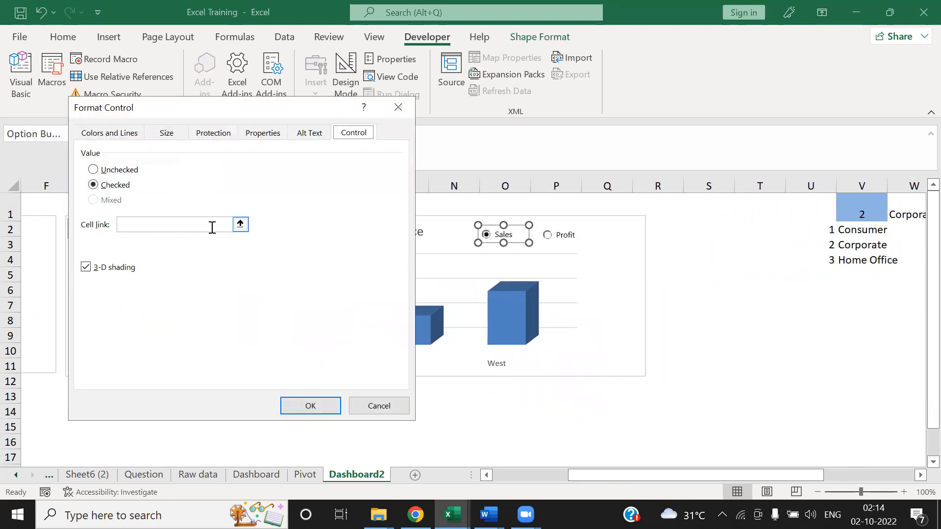
pyautogui.click(240, 225)
pyautogui.moveTo(807, 476); pyautogui.dragTo(921, 460)
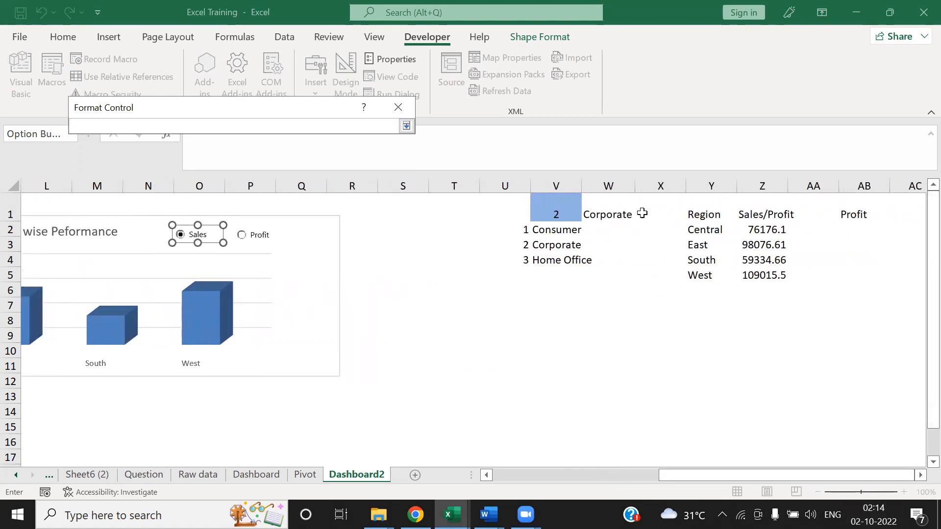
pyautogui.click(687, 204)
pyautogui.click(778, 203)
pyautogui.click(818, 211)
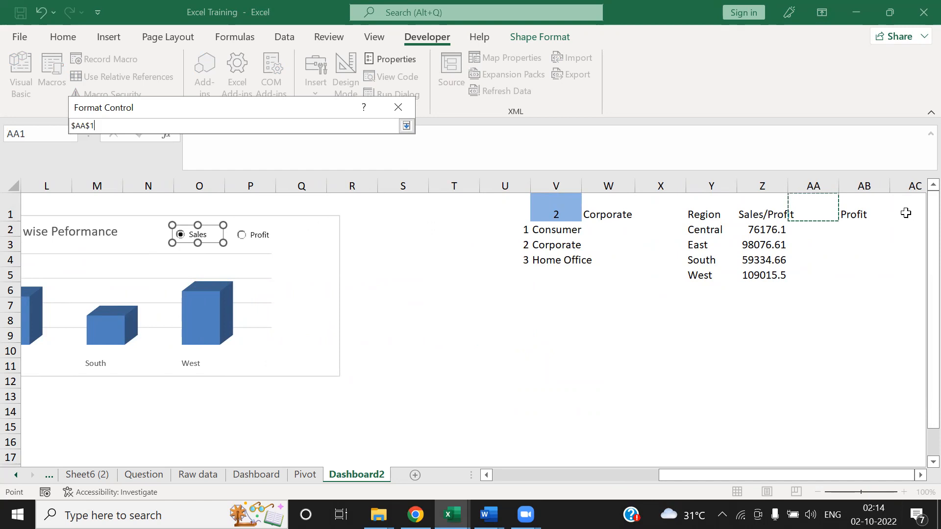
pyautogui.click(499, 202)
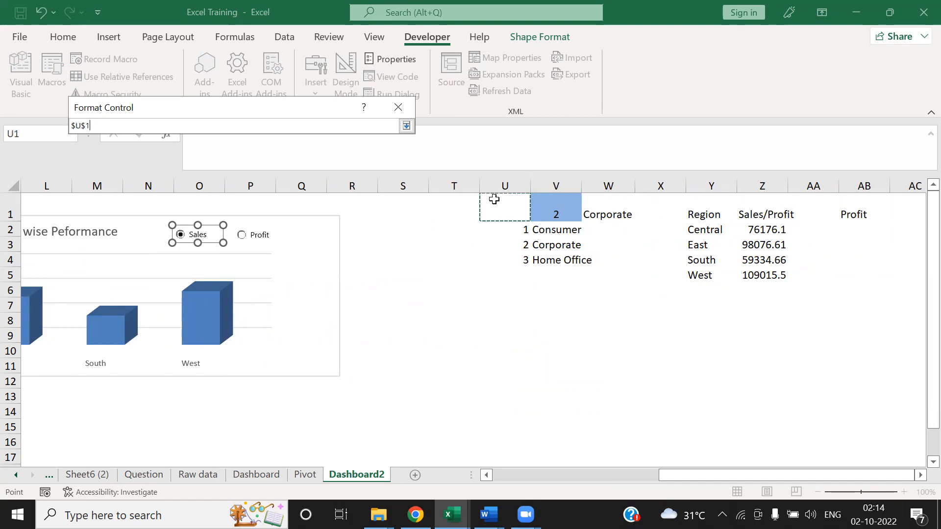
pyautogui.press('Return')
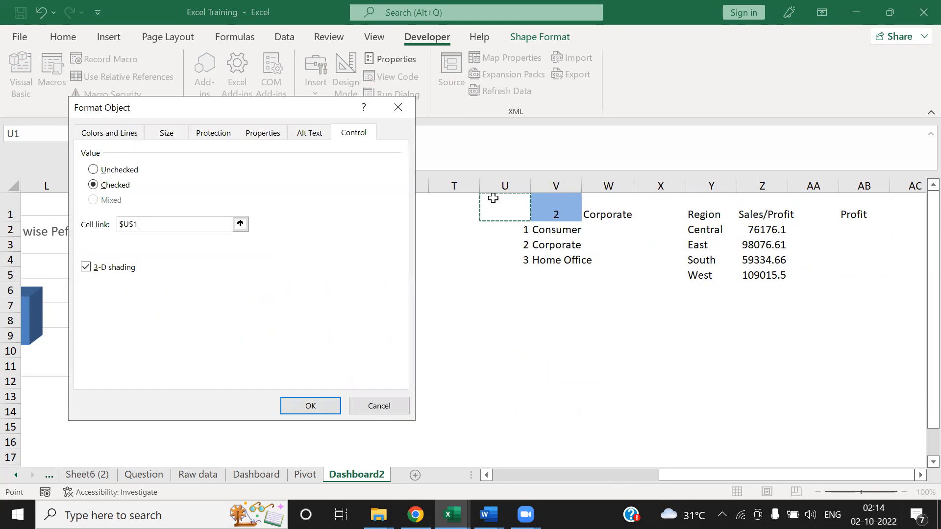
pyautogui.click(309, 401)
pyautogui.click(485, 205)
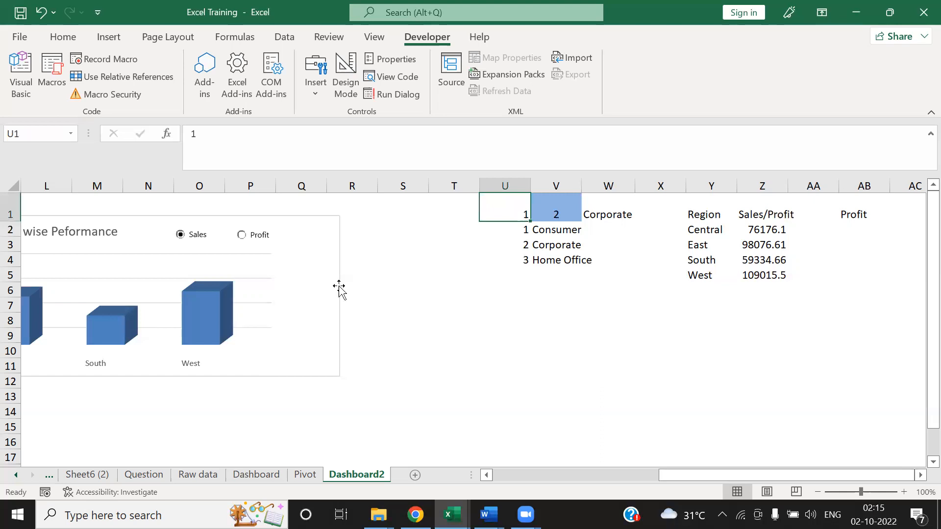
# Change the cell link of the Sales option button to $AC$1.
pyautogui.rightClick(182, 234)
pyautogui.click(220, 395)
pyautogui.click(239, 224)
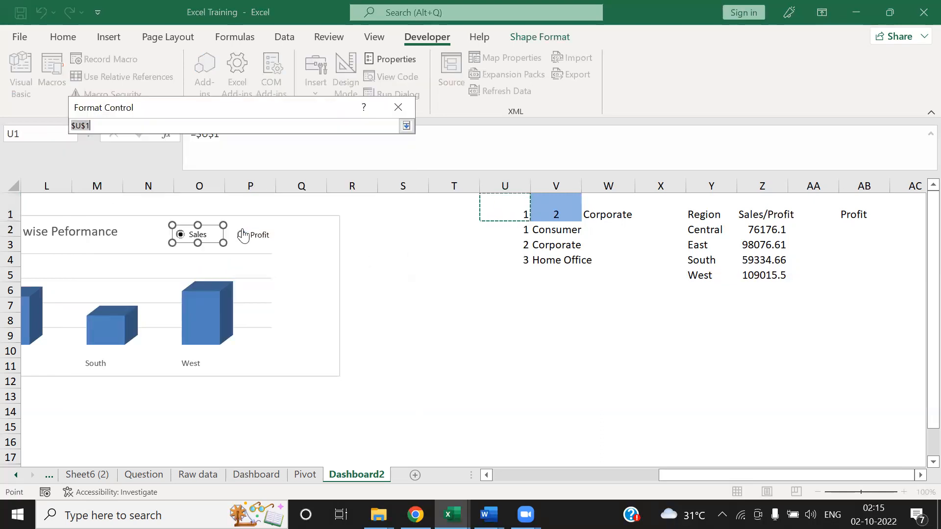
pyautogui.click(907, 206)
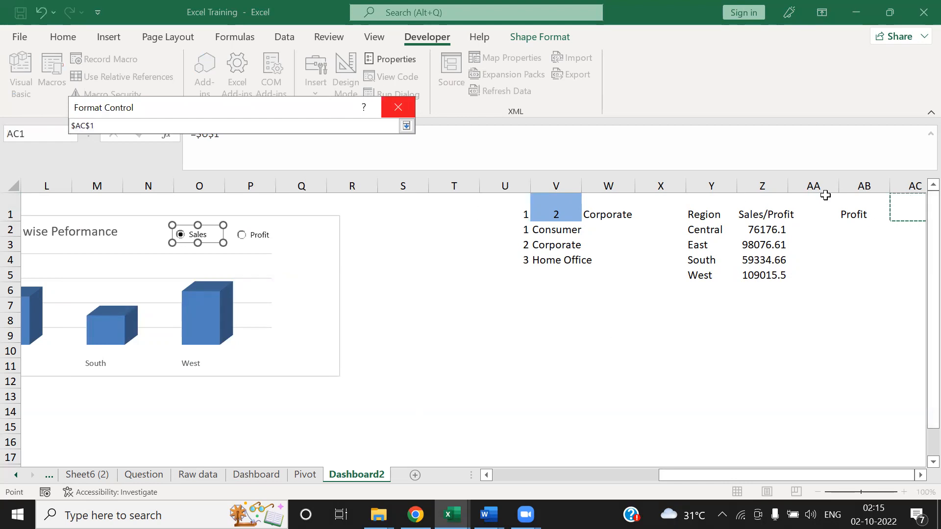
pyautogui.press('Return')
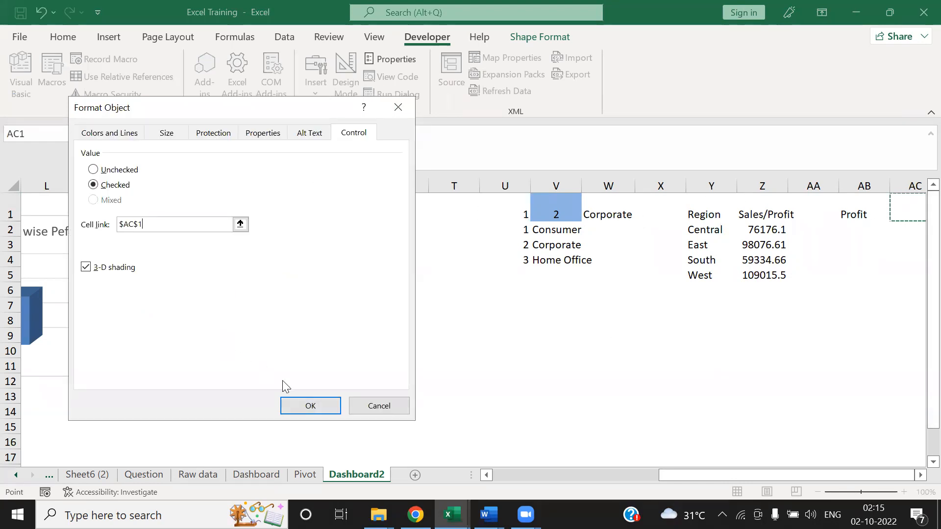
pyautogui.click(310, 406)
# Examine the linked cell AC1 and try switching the option buttons to Profit.
pyautogui.moveTo(745, 476); pyautogui.dragTo(637, 483)
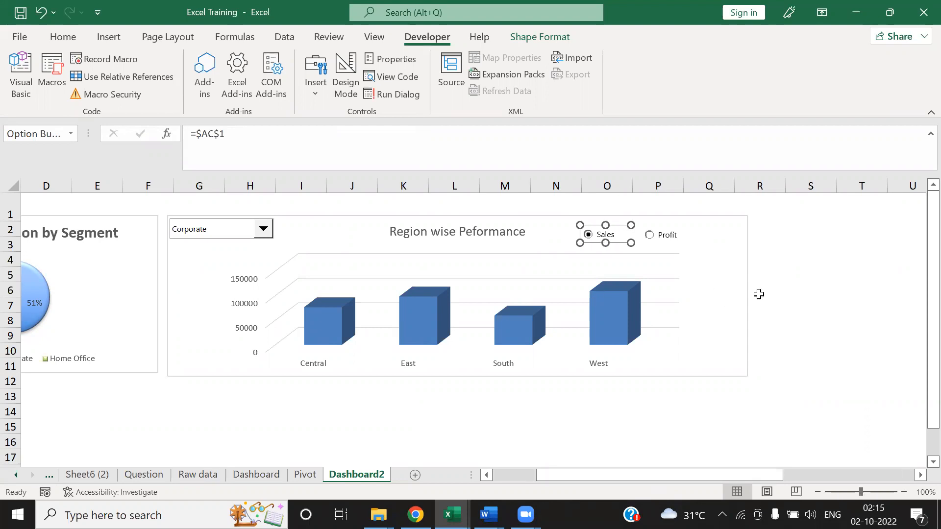
pyautogui.click(802, 284)
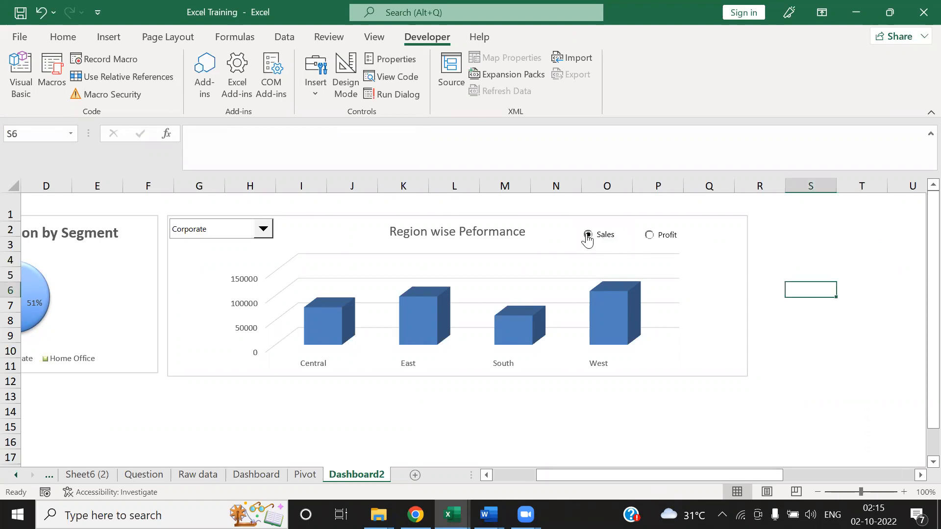
pyautogui.moveTo(606, 479); pyautogui.dragTo(825, 446)
pyautogui.click(873, 208)
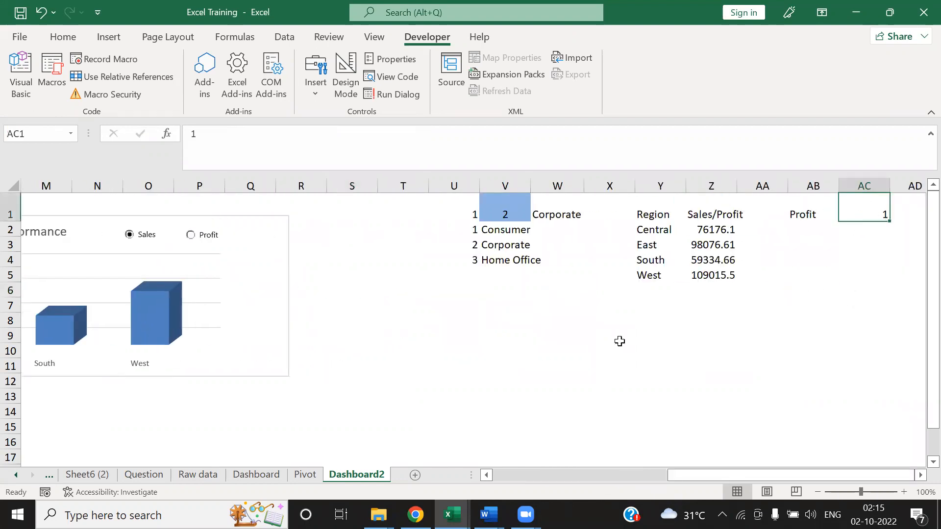
pyautogui.click(191, 235)
pyautogui.rightClick(129, 236)
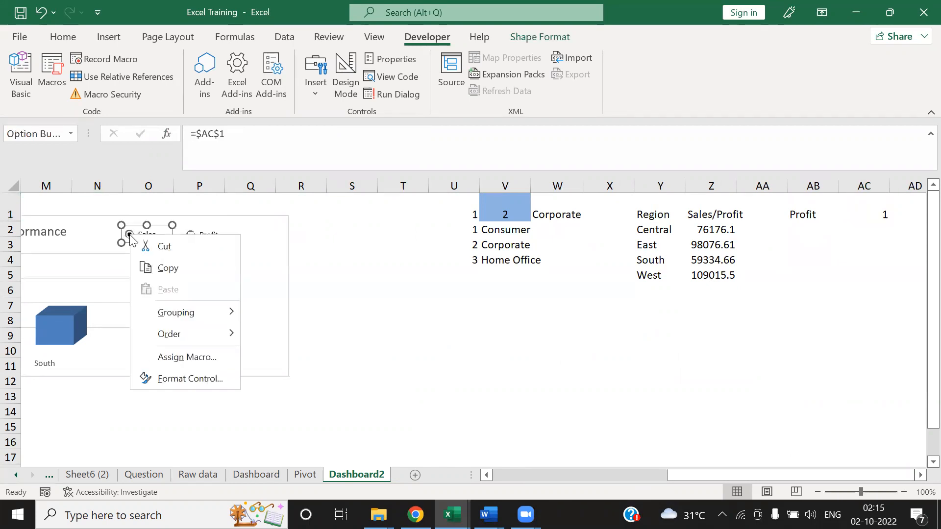
pyautogui.click(181, 357)
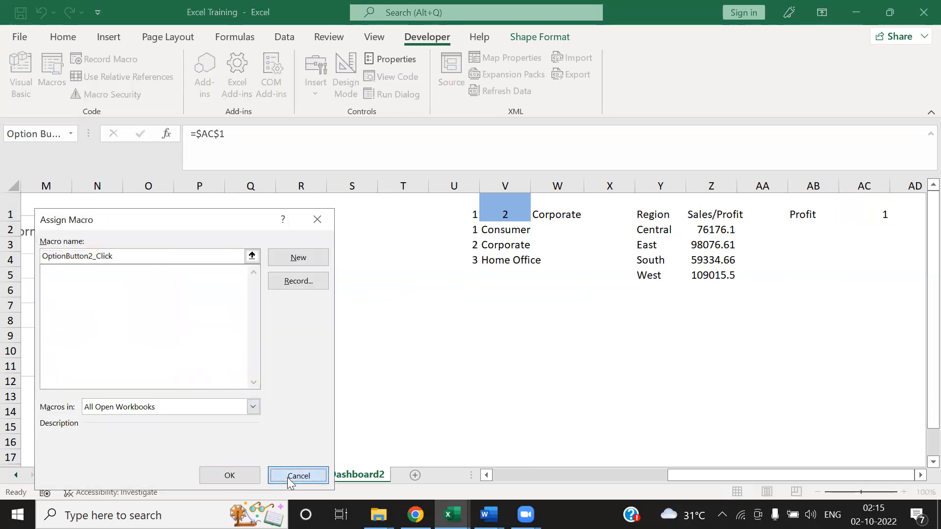
pyautogui.click(289, 477)
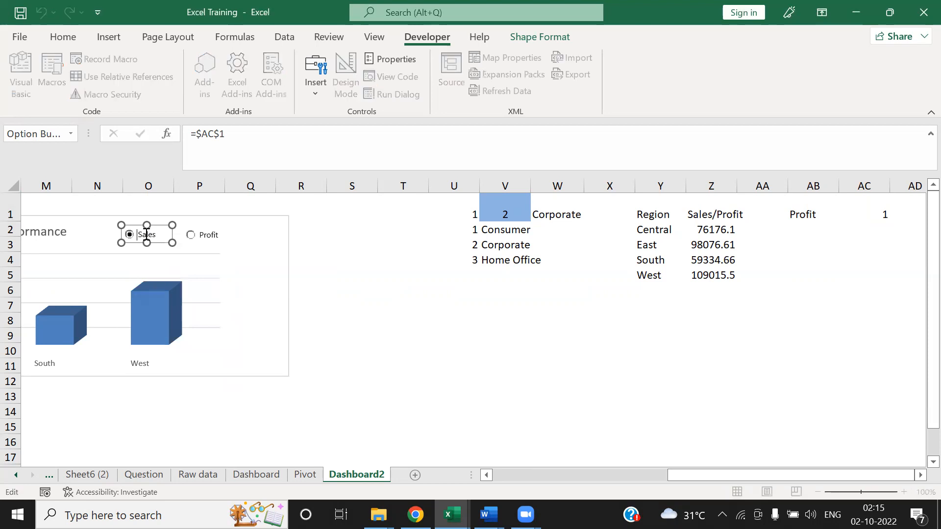
# Check the cell link in the Sales option button's control settings without changing it.
pyautogui.click(422, 352)
pyautogui.keyDown('ctrl'); pyautogui.click(139, 235); pyautogui.keyUp('ctrl')
pyautogui.rightClick(147, 239)
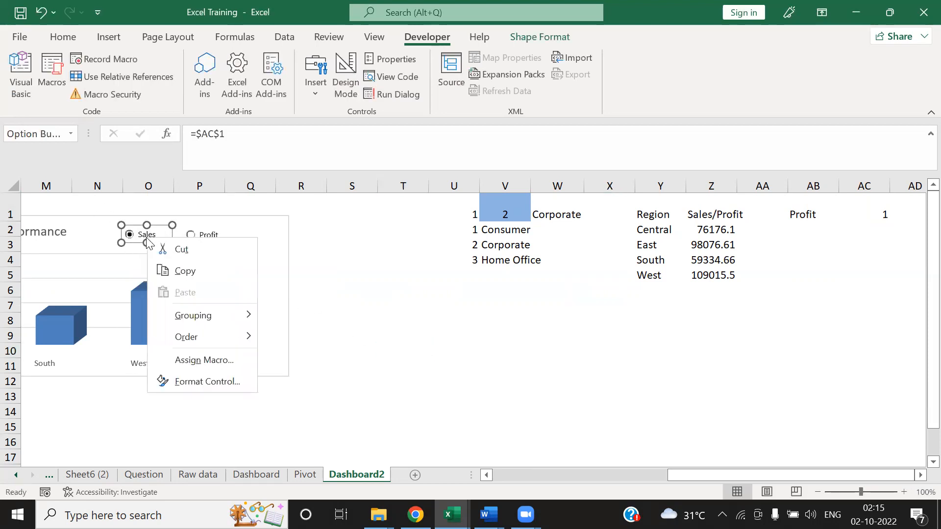
pyautogui.click(185, 383)
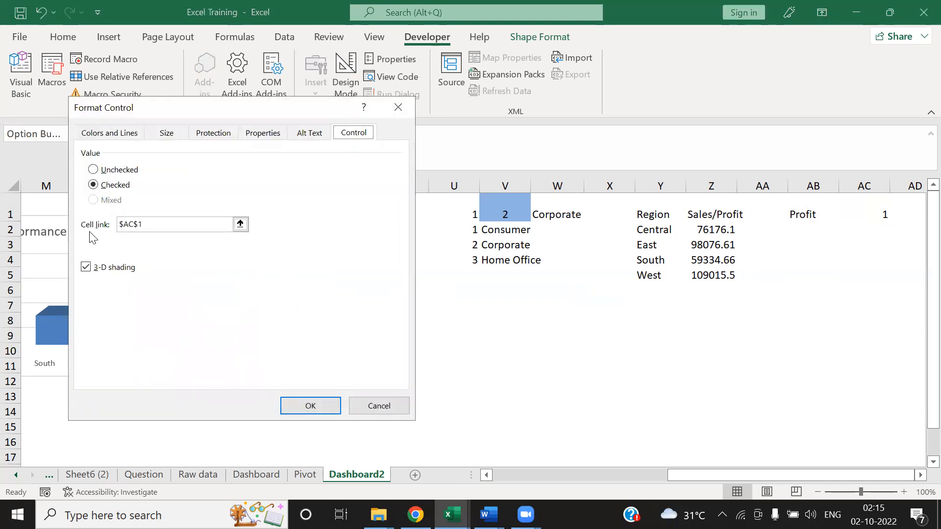
pyautogui.click(379, 407)
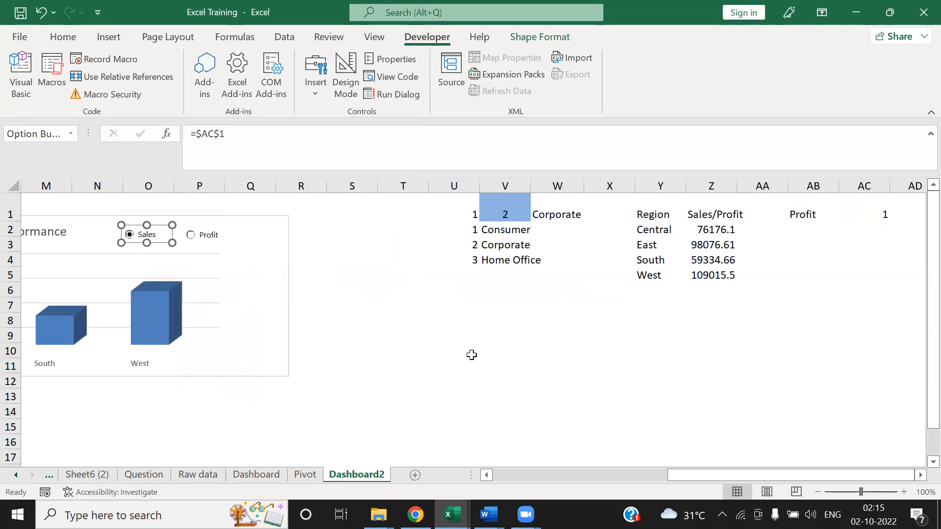
# Check the cell link in the Profit option button's control settings without changing it.
pyautogui.click(473, 354)
pyautogui.rightClick(191, 238)
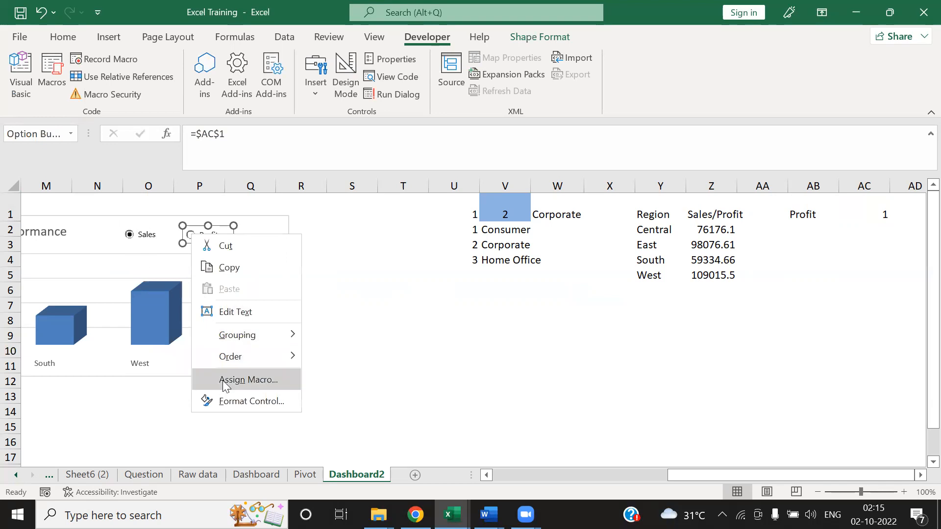
pyautogui.click(229, 400)
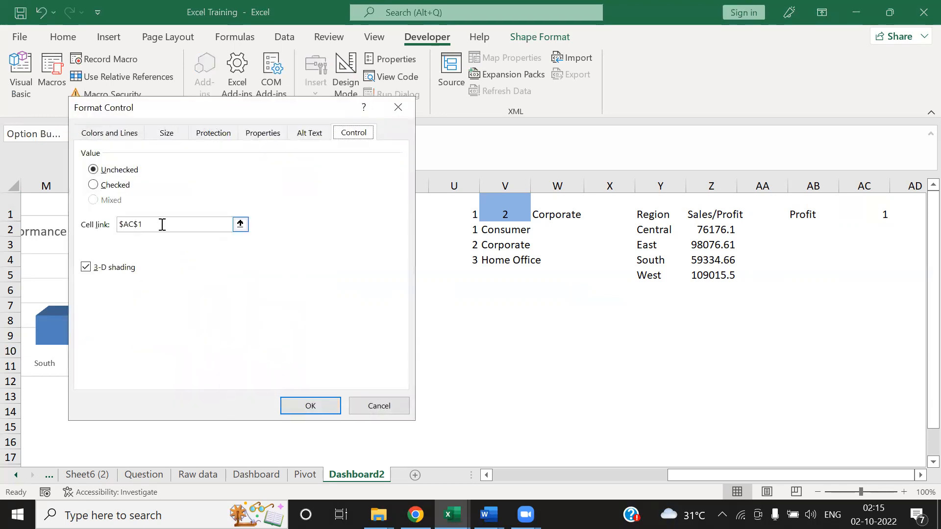
pyautogui.click(378, 406)
pyautogui.click(472, 395)
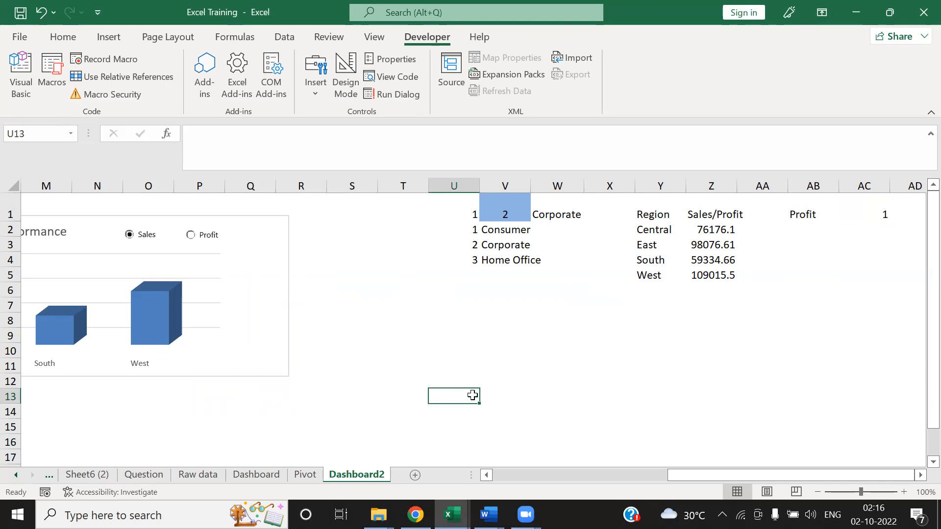
# Switch the region chart's option buttons to Profit and check the linked cell AC1.
pyautogui.click(77, 268)
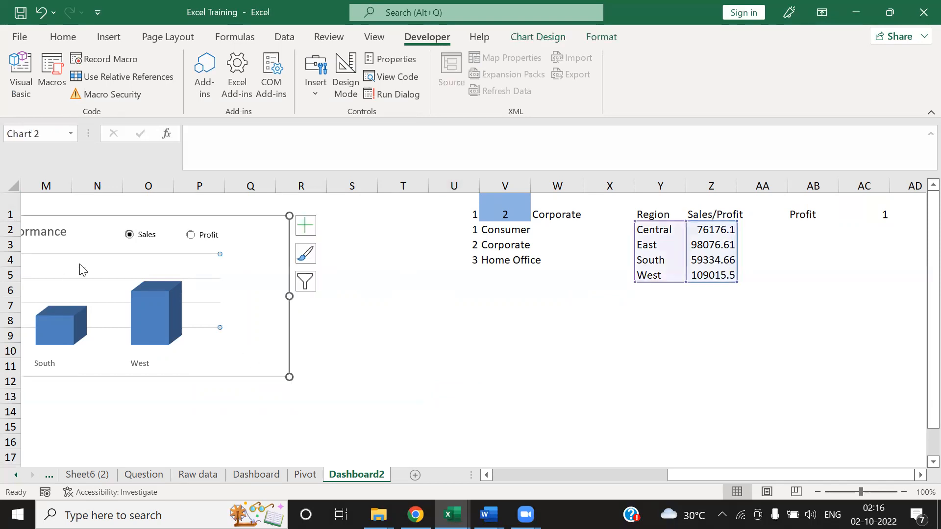
pyautogui.click(369, 321)
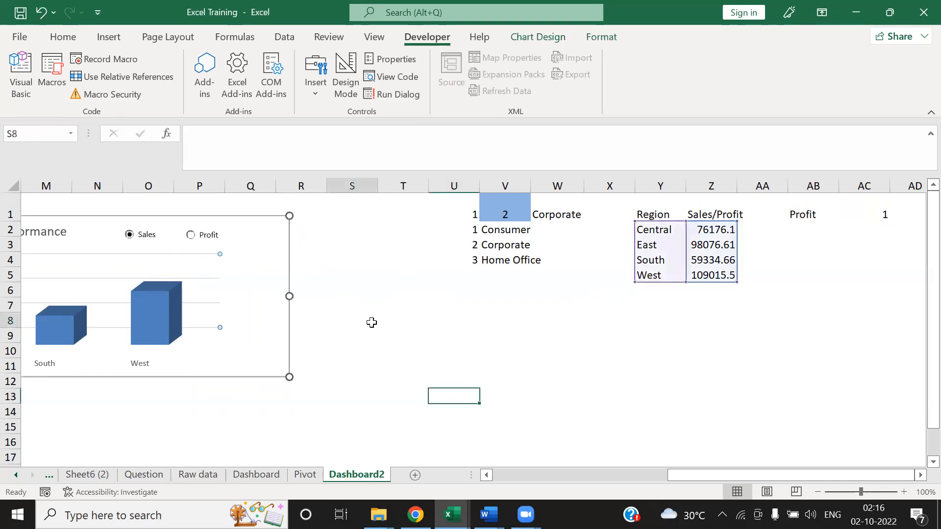
pyautogui.click(865, 211)
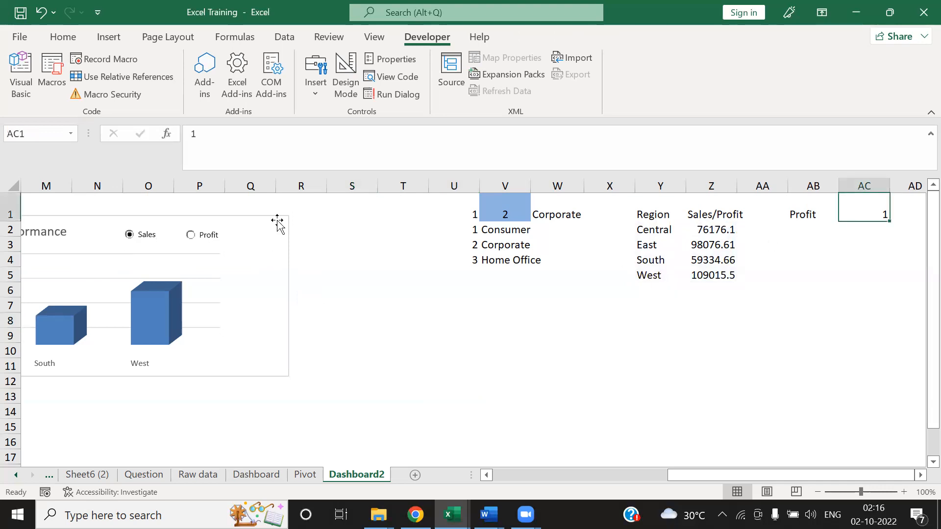
pyautogui.rightClick(191, 240)
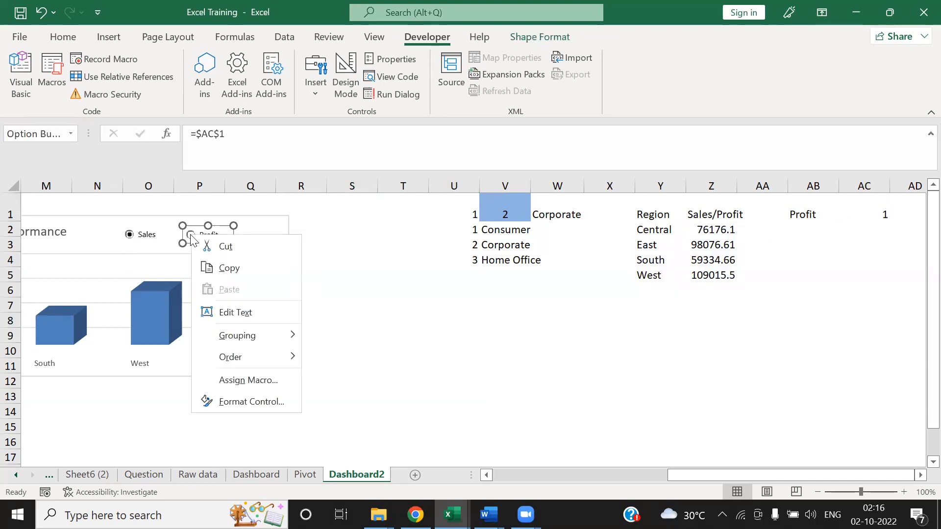
pyautogui.press('Escape')
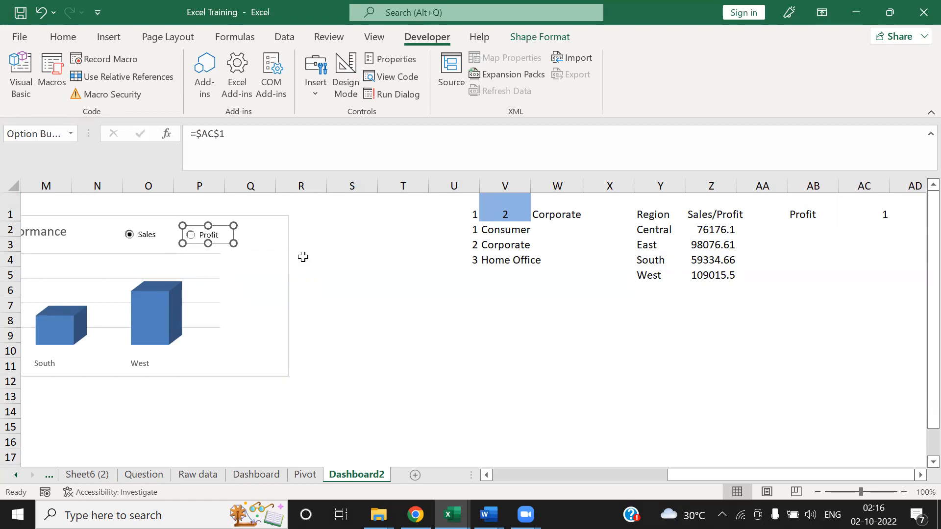
pyautogui.click(294, 258)
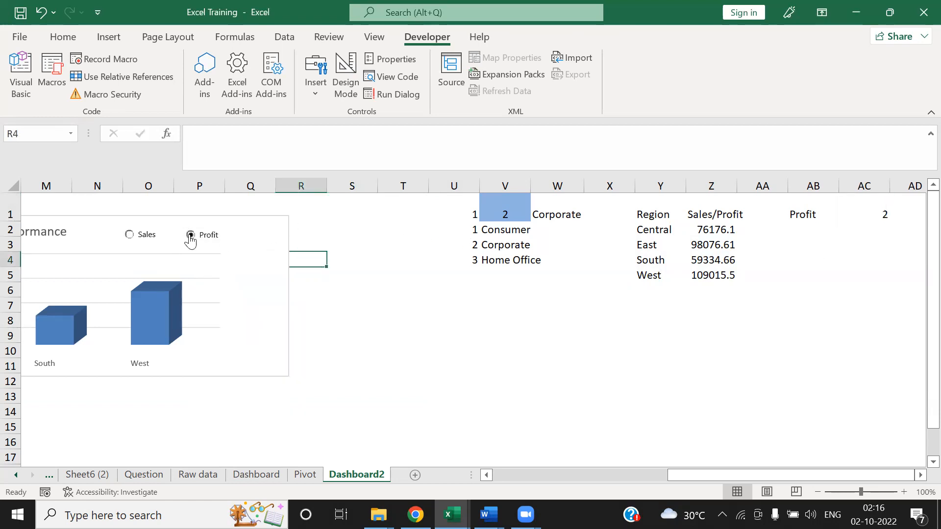
pyautogui.click(879, 206)
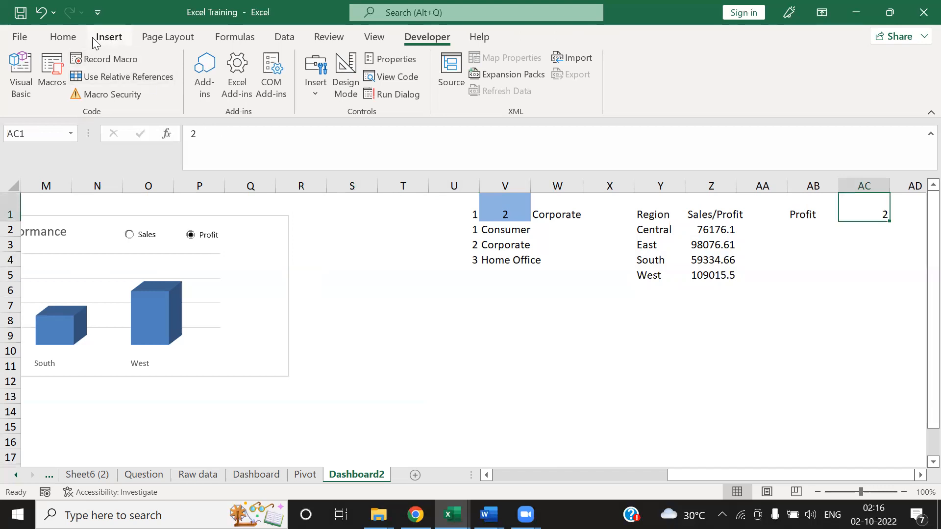
# Fill the linked cell AC1 with yellow.
pyautogui.click(63, 37)
pyautogui.click(191, 88)
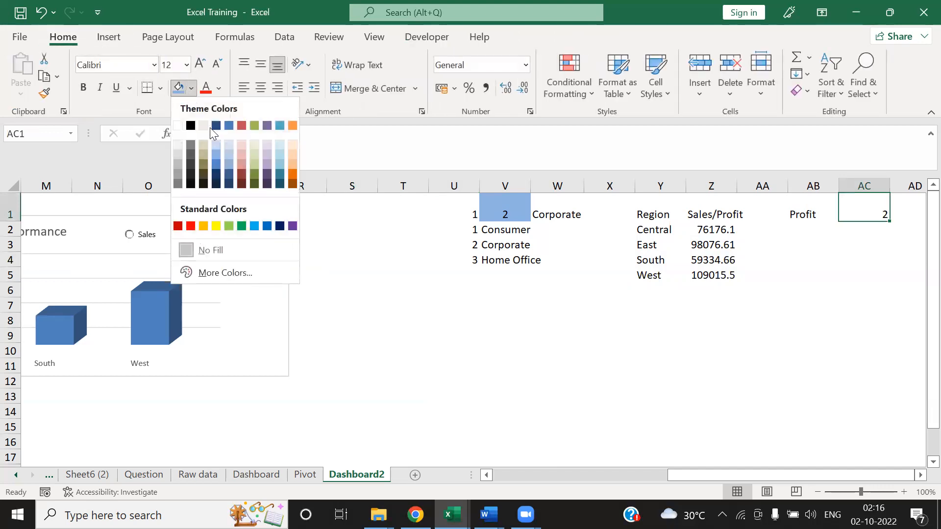
pyautogui.click(216, 227)
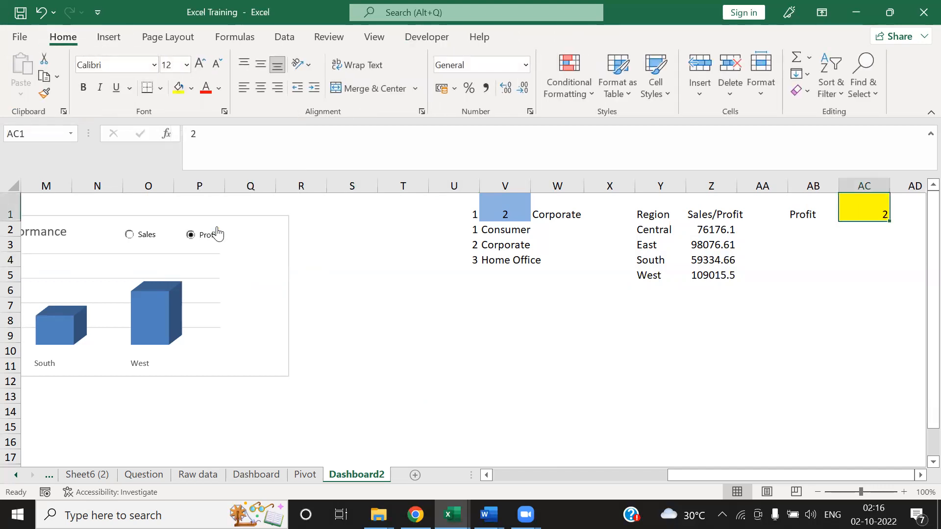
pyautogui.click(769, 335)
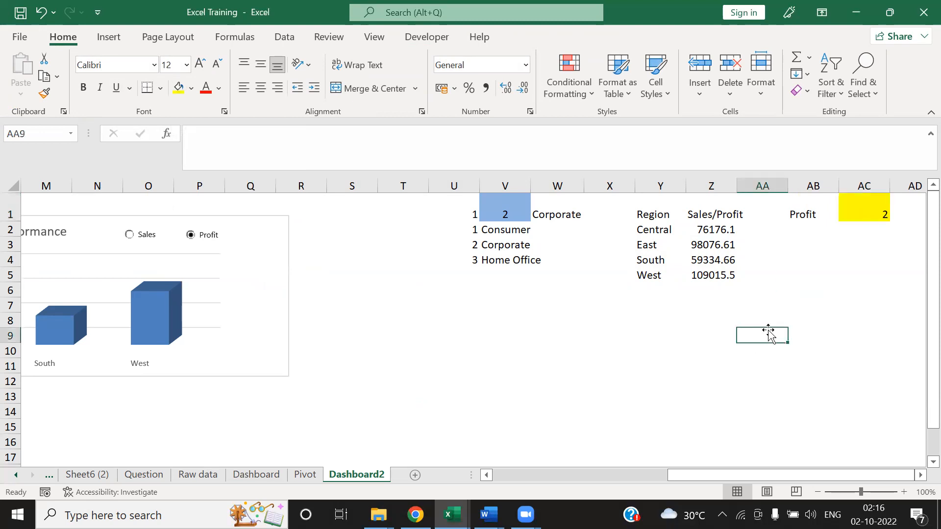
pyautogui.press('Up')
pyautogui.press('Up')
pyautogui.press('Up')
pyautogui.press('Up')
pyautogui.press('Up')
pyautogui.press('Up')
pyautogui.press('Up')
pyautogui.press('Left')
pyautogui.press('Right')
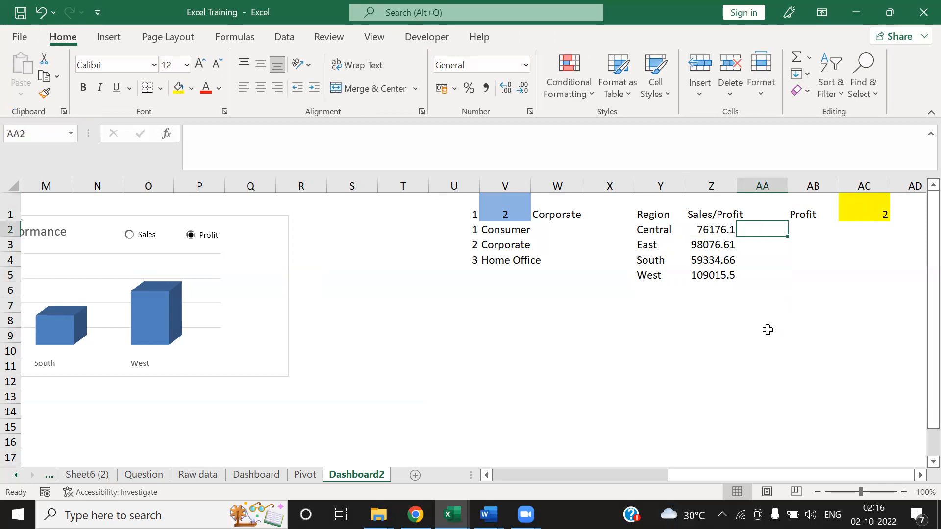
pyautogui.press('Right')
pyautogui.press('Left')
pyautogui.press('Left')
pyautogui.press('Left')
pyautogui.press('Right')
pyautogui.press('Right')
# Rename the header in Z1 to Sales.
pyautogui.press('Up')
pyautogui.press('Left')
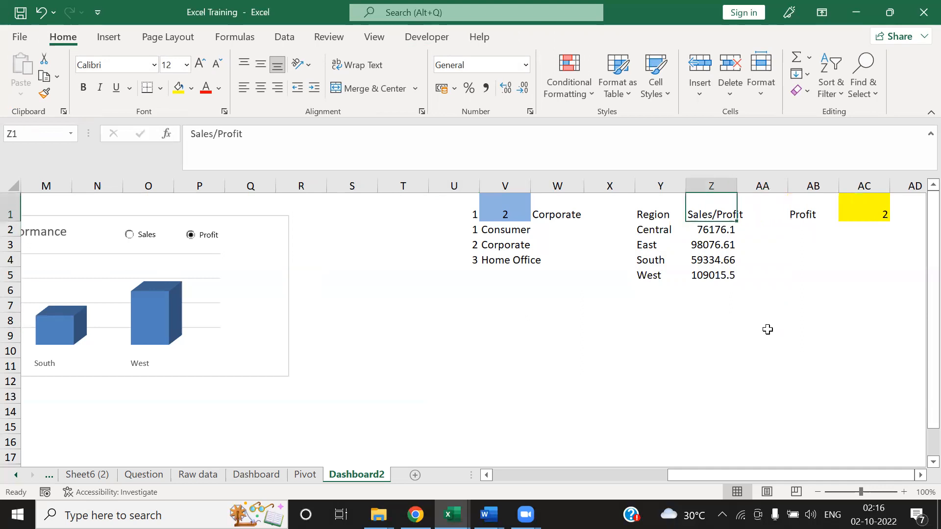
pyautogui.write('Sales')
pyautogui.press('Tab')
# Enter a GETPIVOTDATA formula in AB2 that pulls the Consumer segment's Central Sum of Profit from the Pivot sheet.
pyautogui.press('Down')
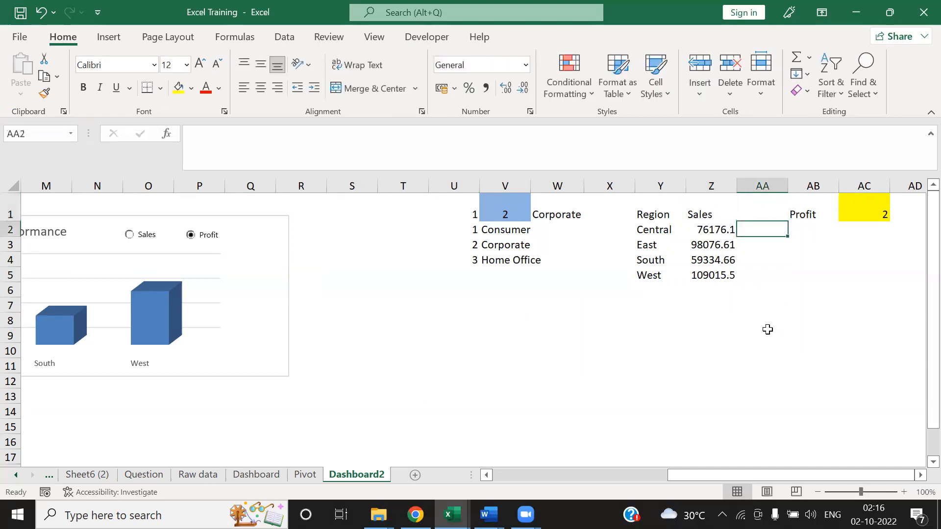
pyautogui.press('Right')
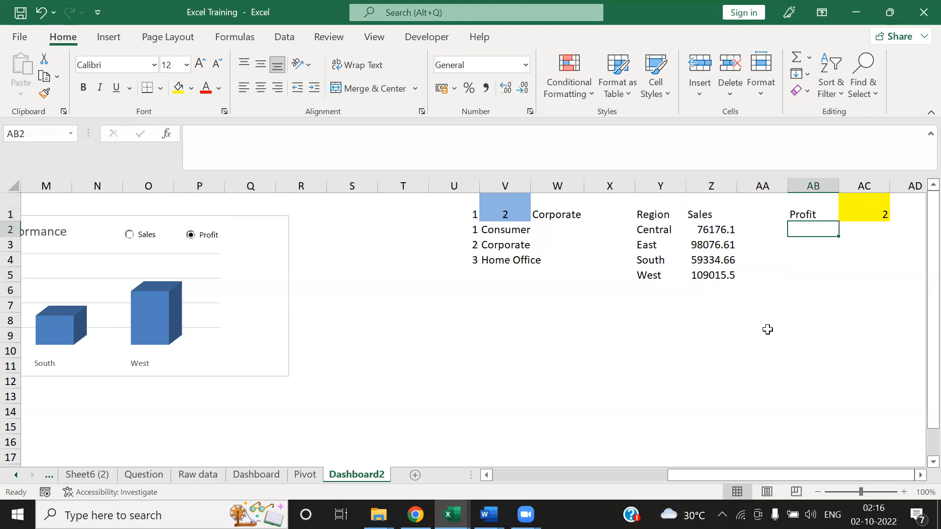
pyautogui.write('=')
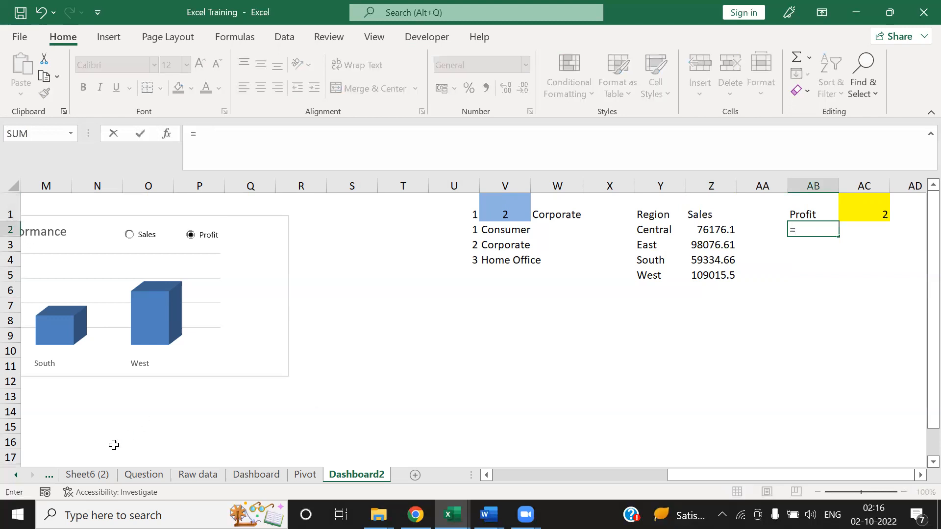
pyautogui.click(305, 474)
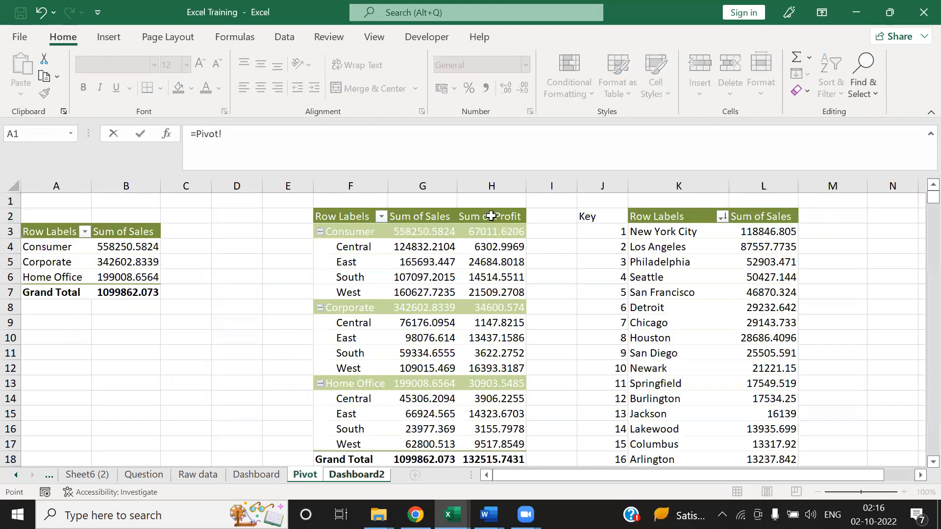
pyautogui.click(497, 247)
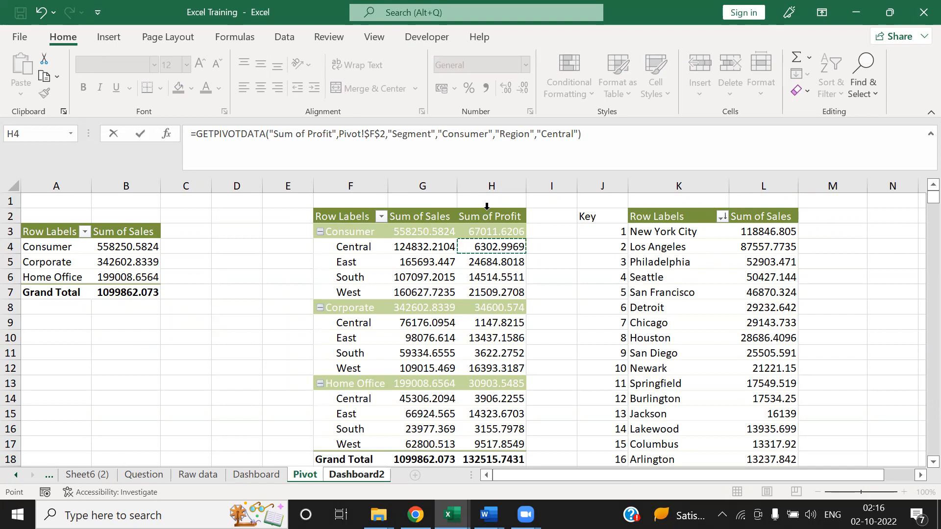
pyautogui.moveTo(297, 134); pyautogui.dragTo(312, 135)
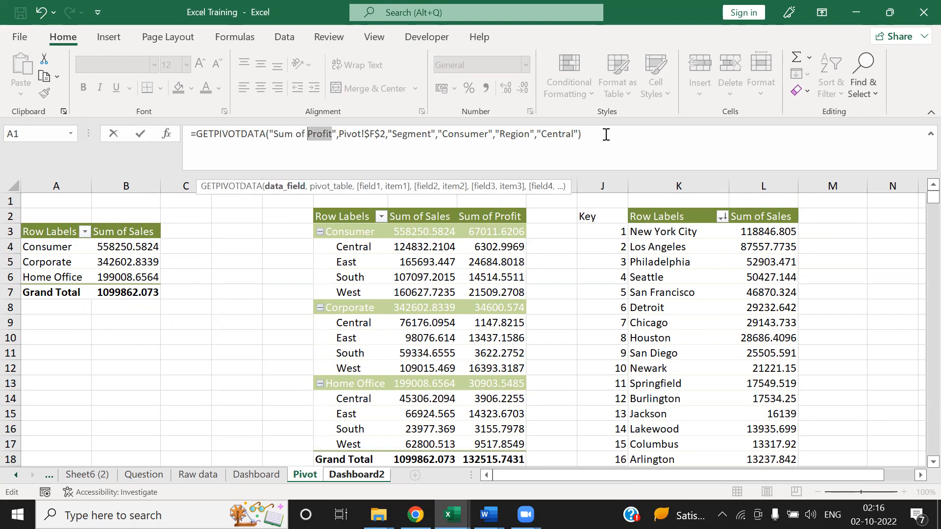
pyautogui.press('Tab')
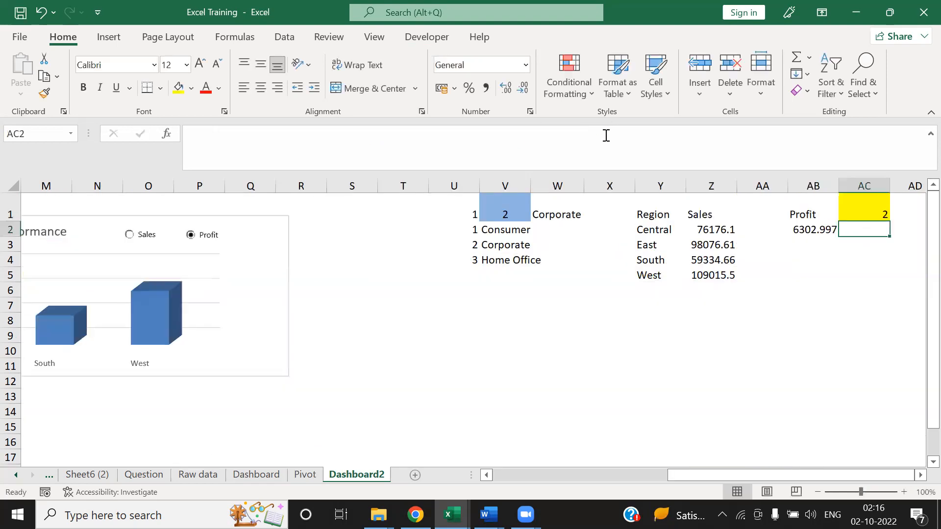
# Replace the "Central" text in AB2's formula with a reference to region cell Y2.
pyautogui.click(821, 229)
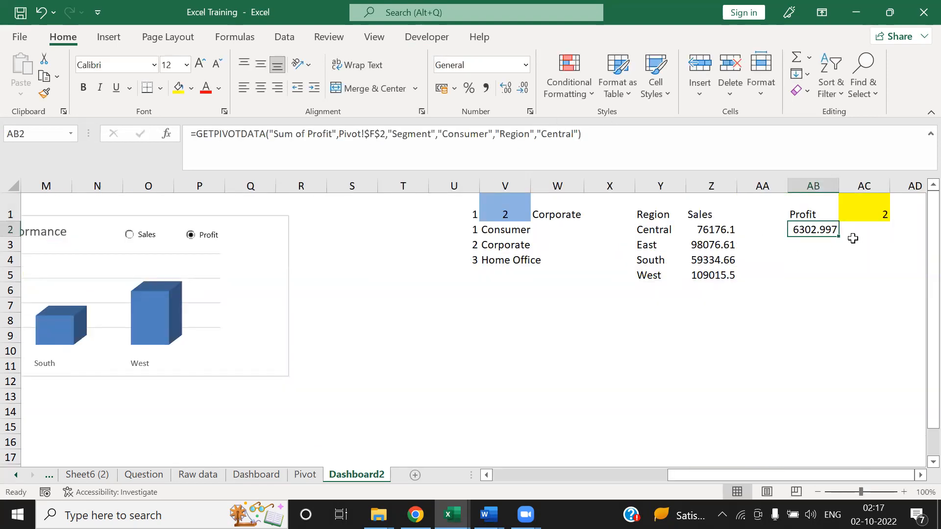
pyautogui.moveTo(538, 138); pyautogui.dragTo(579, 135)
pyautogui.press('BackSpace')
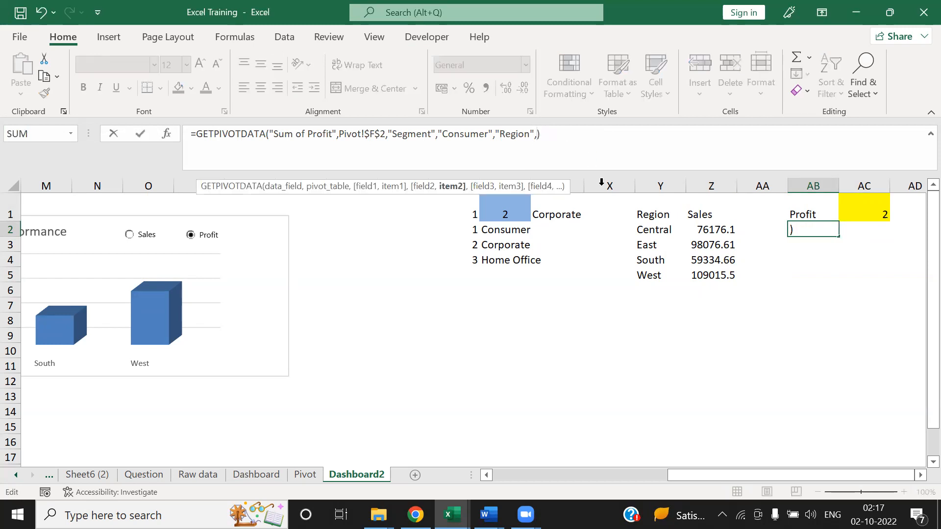
pyautogui.click(644, 229)
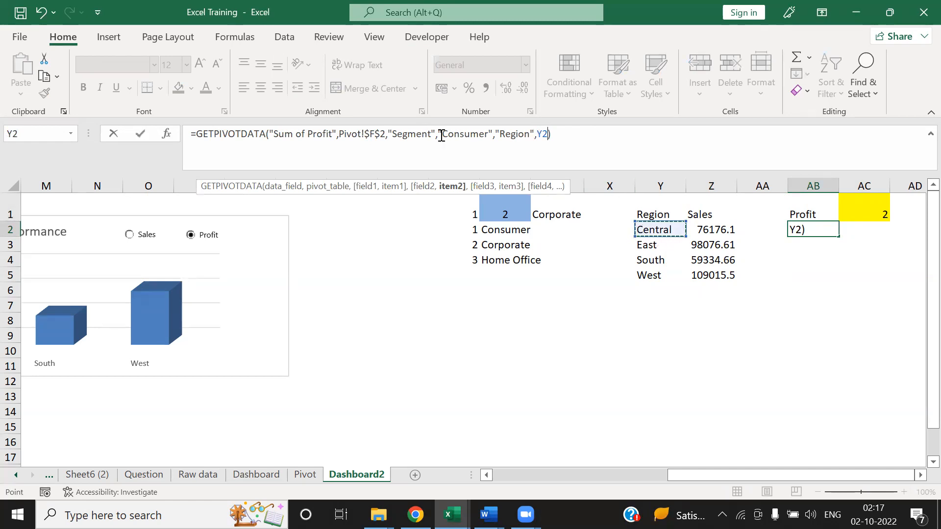
# Replace the "Consumer" text in AB2's formula with the absolute reference $W$1.
pyautogui.moveTo(438, 134); pyautogui.dragTo(493, 136)
pyautogui.press('BackSpace')
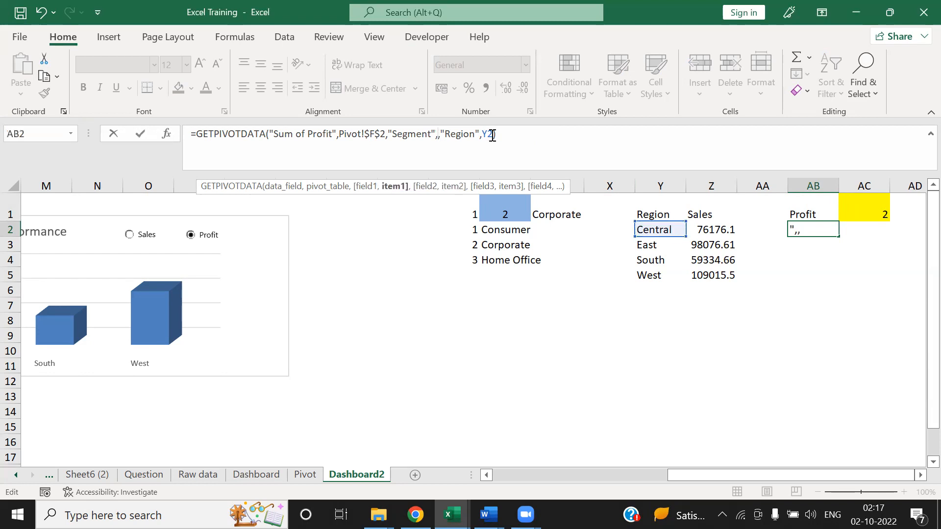
pyautogui.click(545, 218)
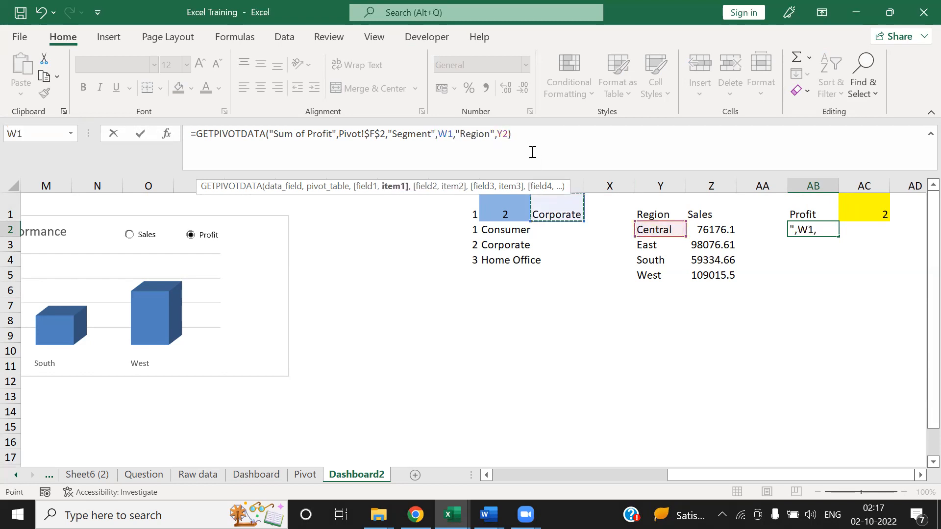
pyautogui.press('F4')
# Lock only the column of the region reference in AB2's formula as $Y2 and confirm the formula.
pyautogui.click(521, 134)
pyautogui.write(')')
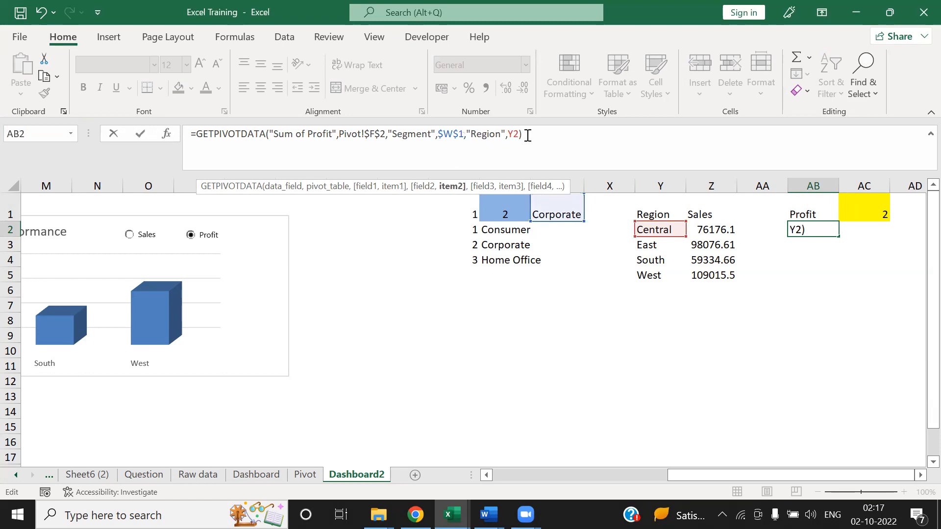
pyautogui.press('F4')
pyautogui.press('F4')
pyautogui.write('4')
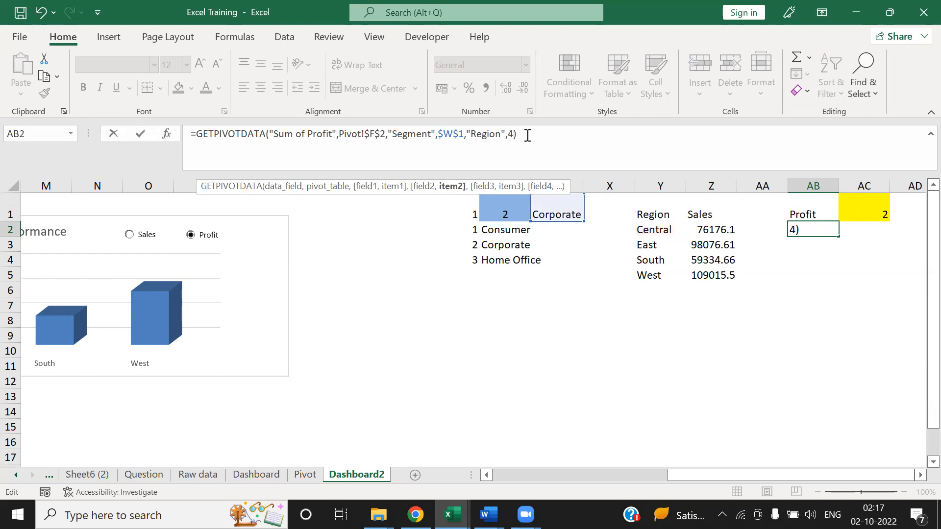
pyautogui.hotkey('ctrl', 'z')
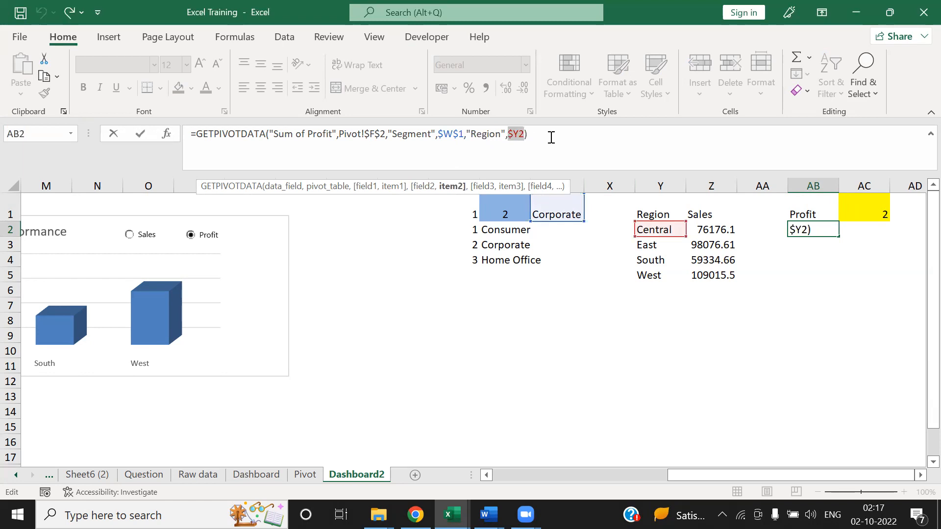
pyautogui.click(551, 138)
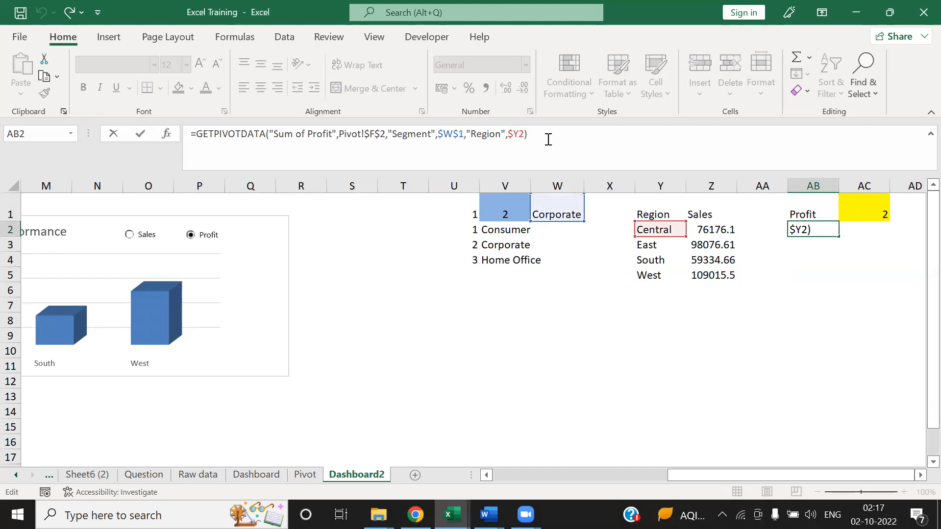
pyautogui.press('Tab')
# Copy the profit formula from AB2 down through AB5.
pyautogui.press('Left')
pyautogui.hotkey('ctrl', 'c')
pyautogui.press('Right')
pyautogui.press('Left')
pyautogui.press('Left')
pyautogui.press('Left')
pyautogui.press('Down')
pyautogui.press('Down')
pyautogui.press('Down')
pyautogui.press('Right')
pyautogui.press('Right')
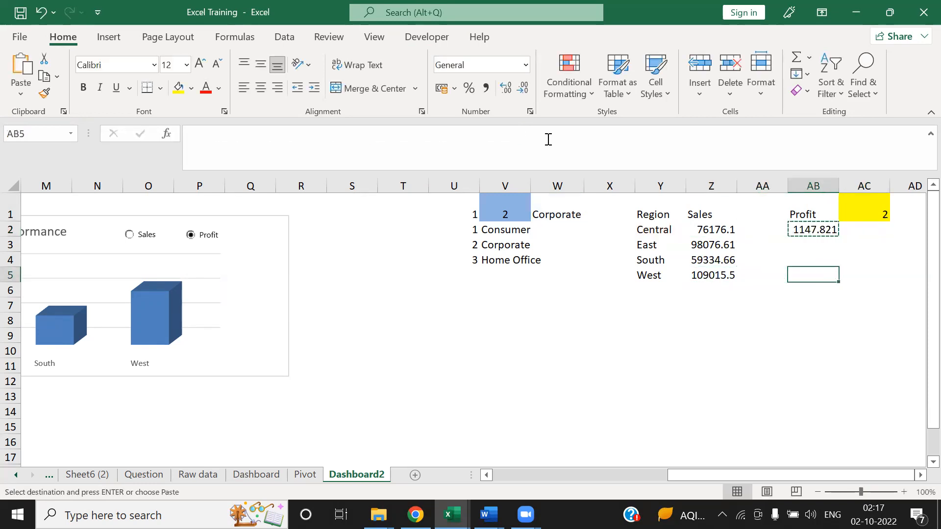
pyautogui.hotkey('shift', 'Up')
pyautogui.hotkey('shift', 'Up')
pyautogui.hotkey('shift', 'Up')
pyautogui.hotkey('ctrl', 'v')
# Examine the formulas in the copied Profit cells, the segment cell W1 and AB2.
pyautogui.press('Up')
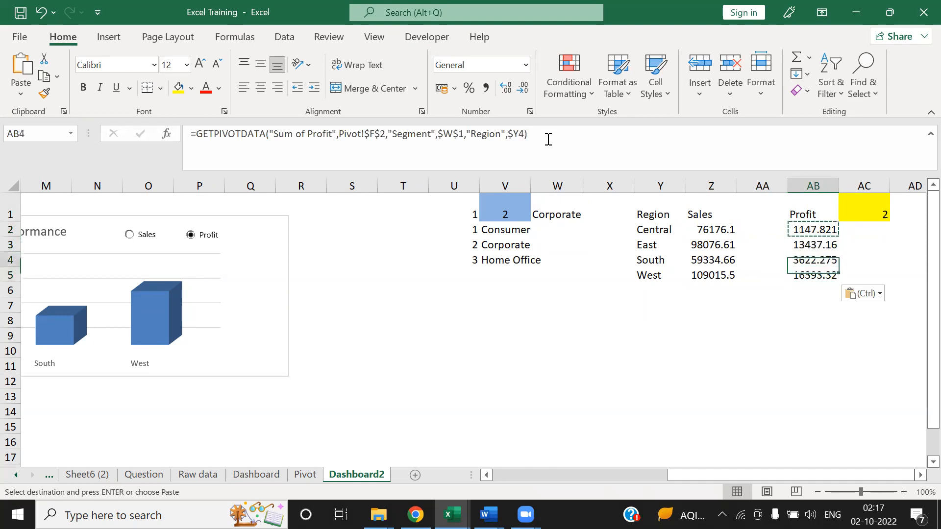
pyautogui.press('Up')
pyautogui.press('Left')
pyautogui.press('Left')
pyautogui.click(558, 212)
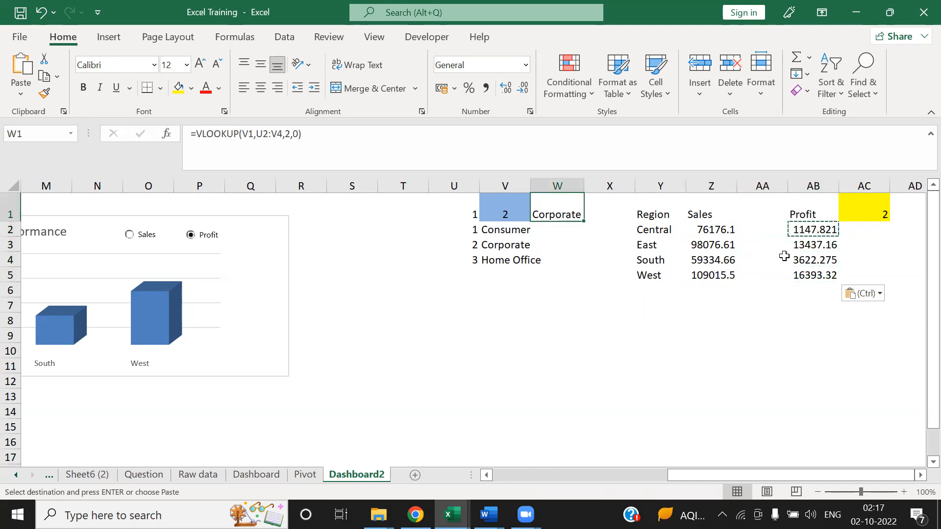
pyautogui.click(814, 230)
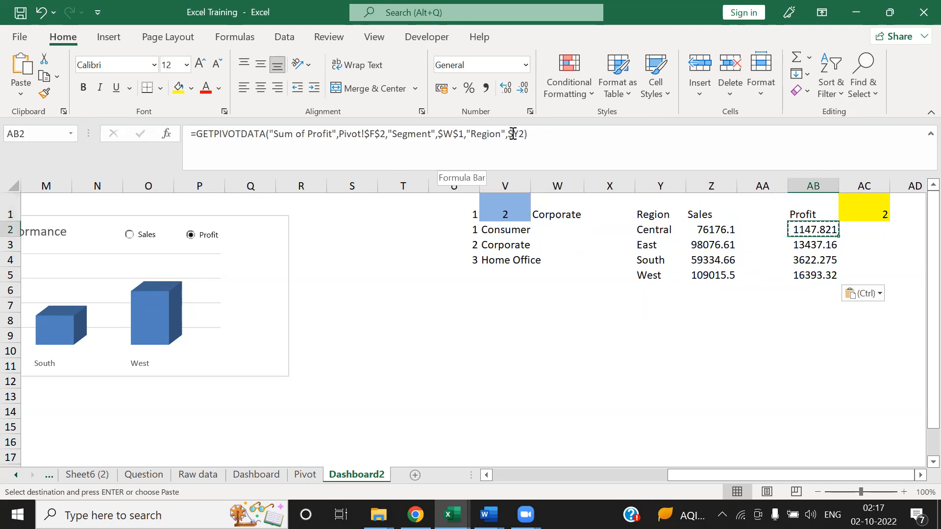
# Try making the region reference in AB2's formula fully absolute as $Y$2.
pyautogui.click(555, 137)
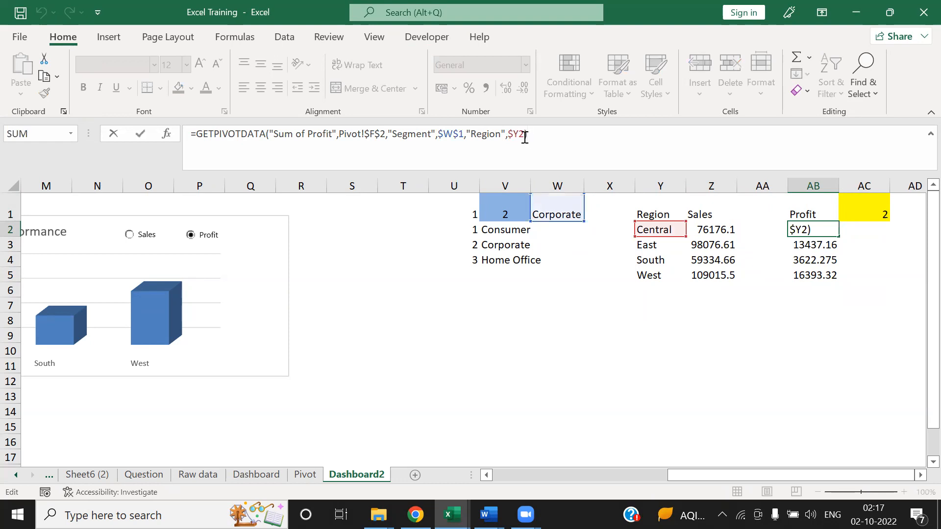
pyautogui.click(525, 137)
pyautogui.press('F4')
pyautogui.press('F4')
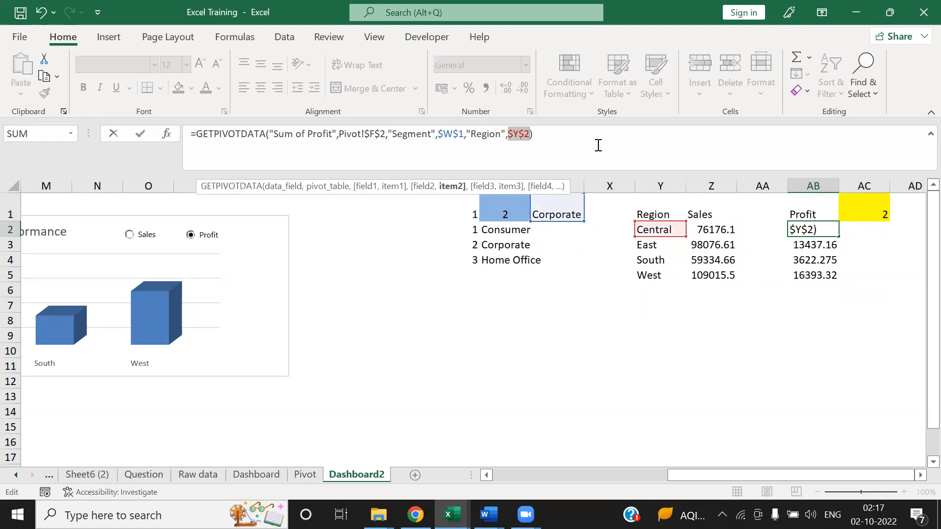
pyautogui.hotkey('ctrl', 'Return')
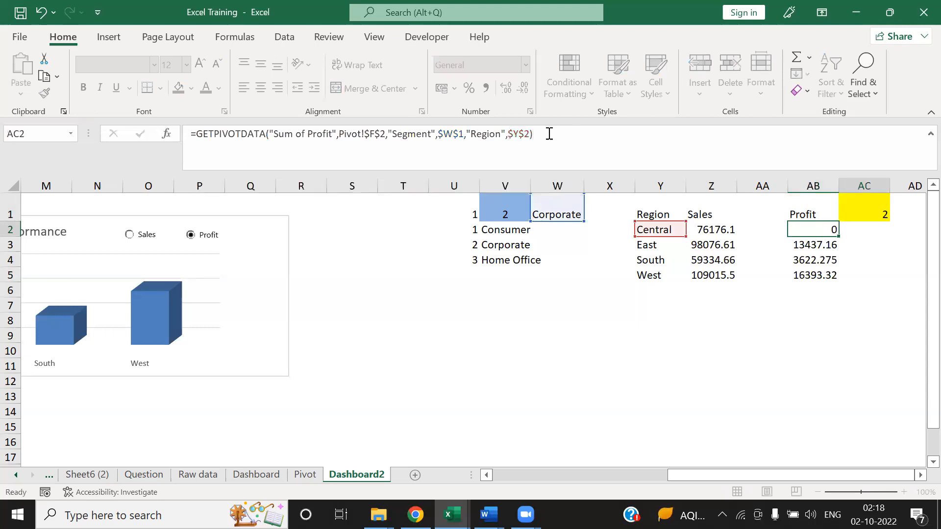
# Try copying the $Y$2 version of the profit formula from AB2 down through AB5.
pyautogui.hotkey('ctrl', 'c')
pyautogui.hotkey('shift', 'Down')
pyautogui.hotkey('shift', 'Down')
pyautogui.hotkey('shift', 'Down')
pyautogui.hotkey('ctrl', 'v')
# Examine the region reference in each Profit formula from AB2 to AB5.
pyautogui.press('Down')
pyautogui.press('Down')
pyautogui.press('Down')
pyautogui.press('Down')
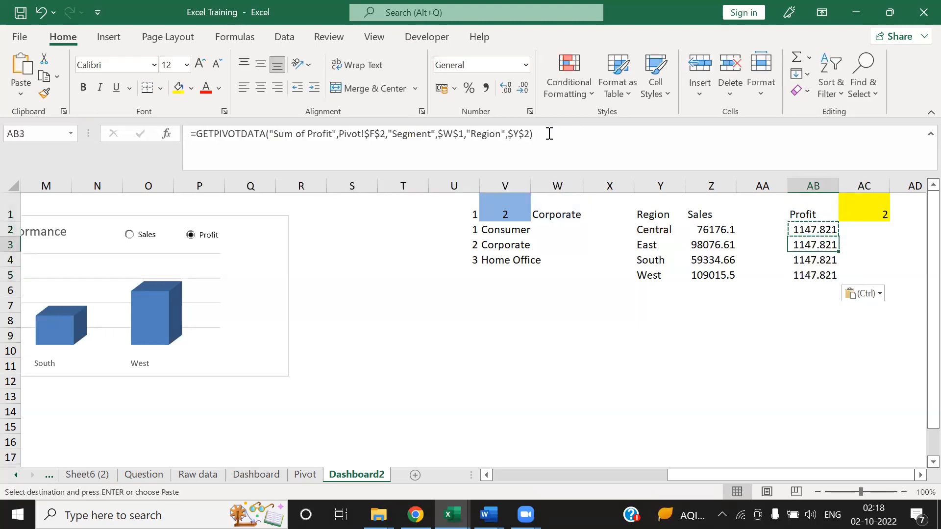
pyautogui.press('Up')
pyautogui.press('Up')
pyautogui.press('Up')
pyautogui.press('Up')
pyautogui.press('Down')
pyautogui.press('Down')
pyautogui.press('Down')
pyautogui.press('Up')
pyautogui.press('Up')
pyautogui.press('Up')
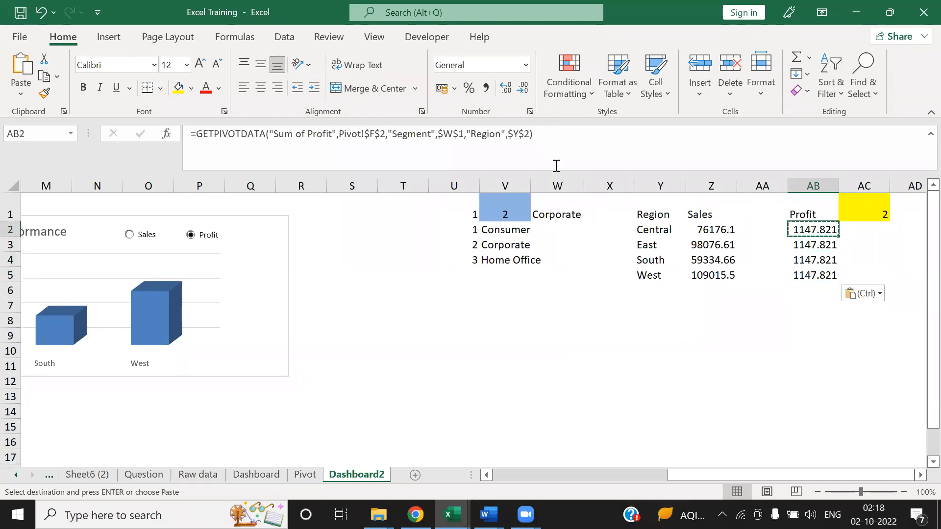
# Set the region reference in AB2's formula back to $Y2.
pyautogui.click(534, 137)
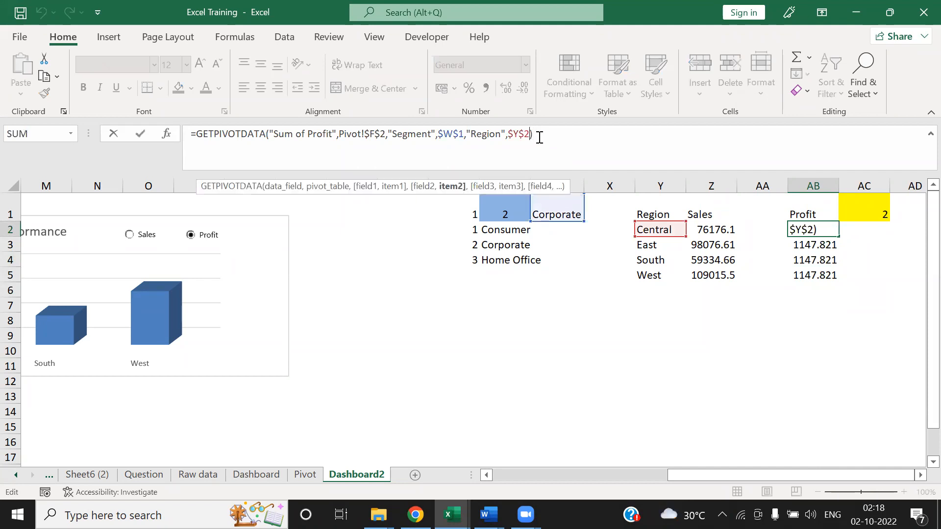
pyautogui.press('F4')
pyautogui.press('F4')
pyautogui.press('Tab')
pyautogui.press('Left')
# Copy AB2's formula with the $Y2 reference over the Profit cells down to AB5.
pyautogui.hotkey('shift', 'Down')
pyautogui.hotkey('shift', 'Down')
pyautogui.hotkey('shift', 'Down')
pyautogui.hotkey('ctrl', 'c')
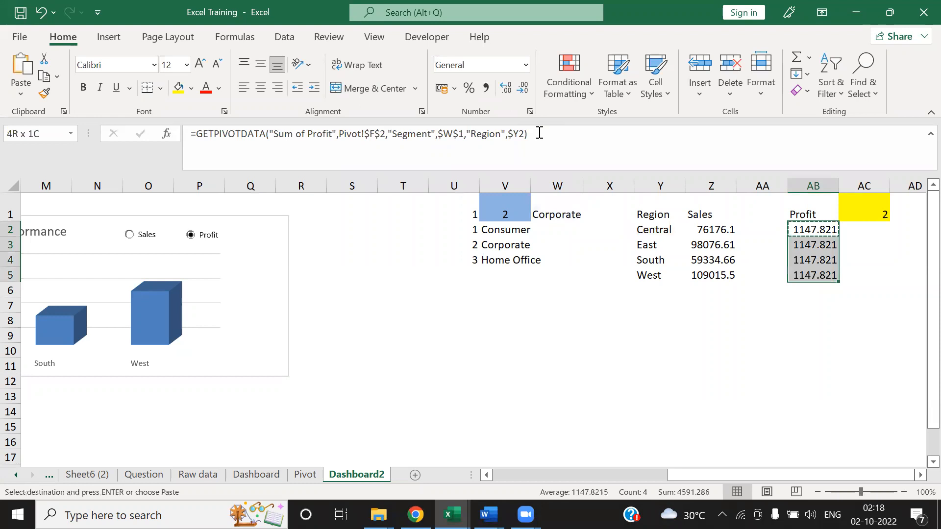
pyautogui.hotkey('ctrl', 'v')
# Check the row references of the region cell in the refilled Profit formulas.
pyautogui.press('Up')
pyautogui.press('Down')
pyautogui.press('Down')
pyautogui.press('Down')
pyautogui.press('Down')
pyautogui.press('Escape')
pyautogui.press('Up')
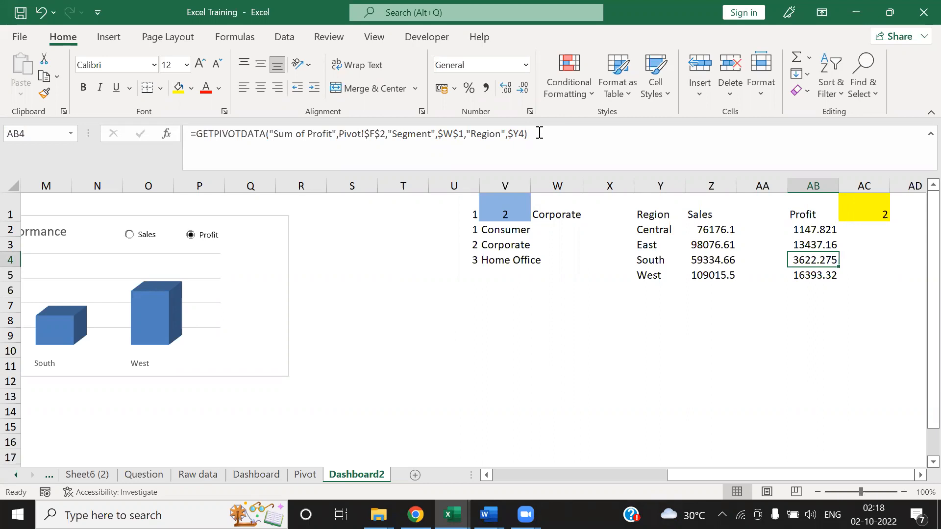
# Select the Region wise Performance chart to check which cell range it plots.
pyautogui.press('Up')
pyautogui.press('Up')
pyautogui.press('Up')
pyautogui.press('Left')
pyautogui.press('Left')
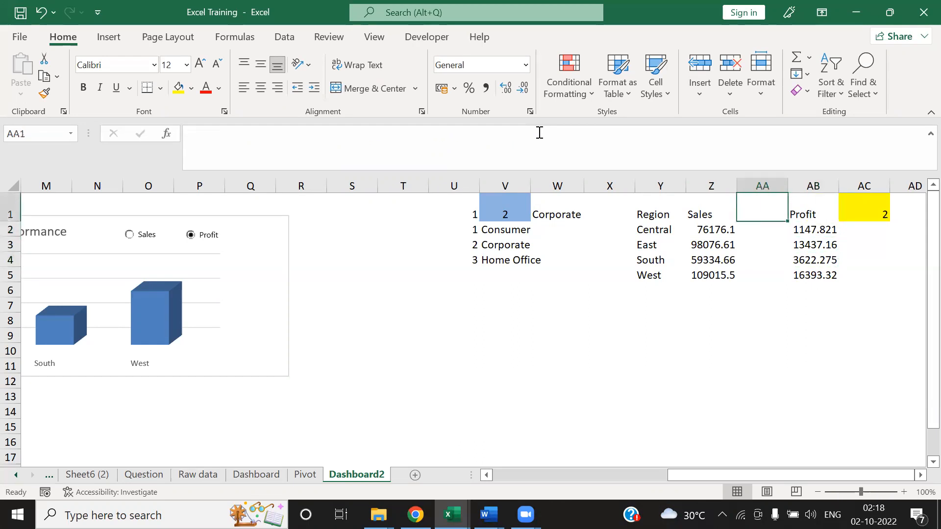
pyautogui.click(248, 357)
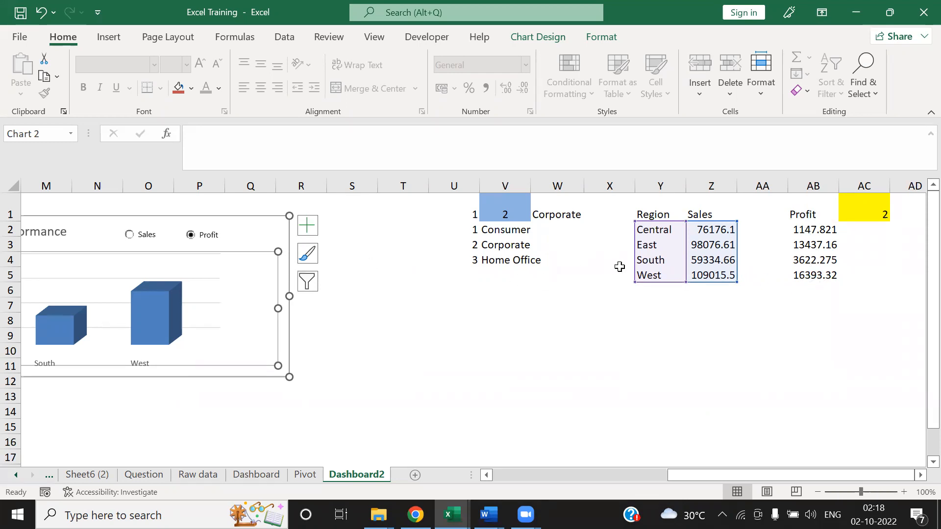
# Wrap the Sales GETPIVOTDATA formula in Z2 in an IF that tests whether AC1=1.
pyautogui.click(705, 232)
pyautogui.click(711, 319)
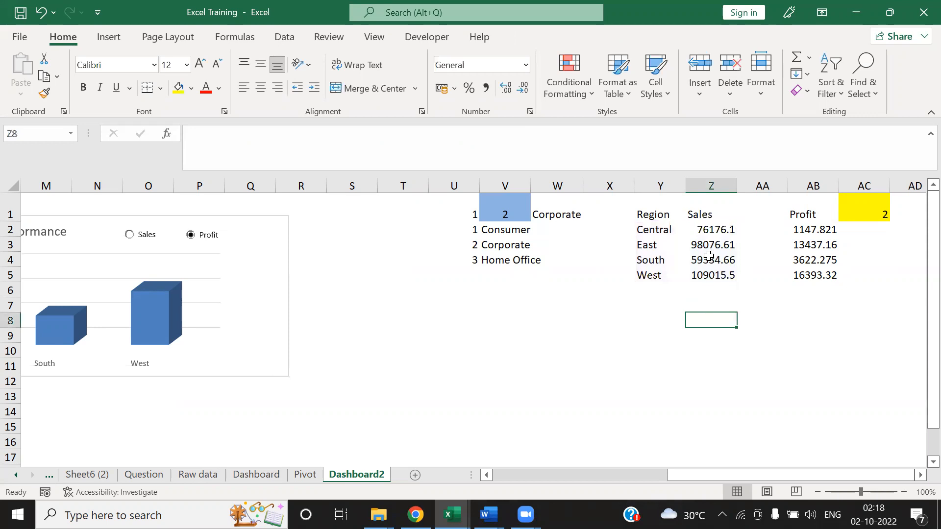
pyautogui.click(711, 244)
pyautogui.click(709, 233)
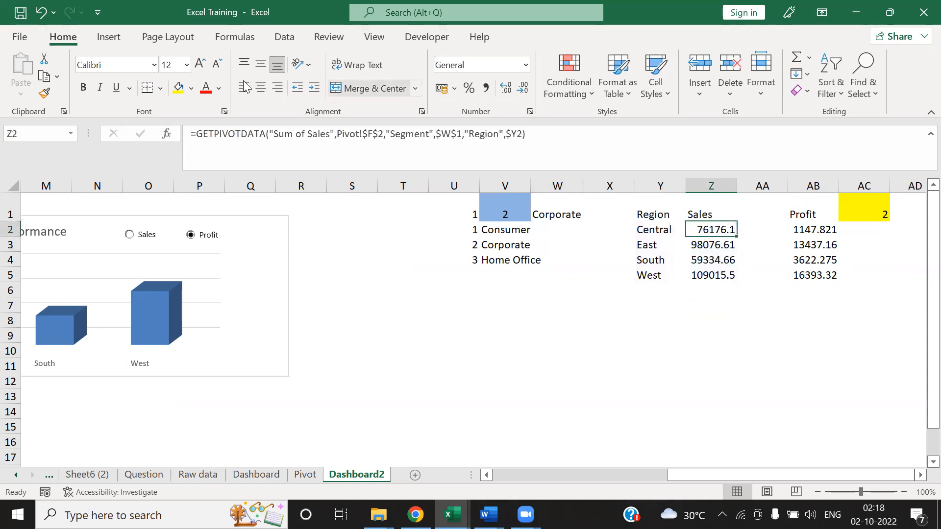
pyautogui.click(197, 133)
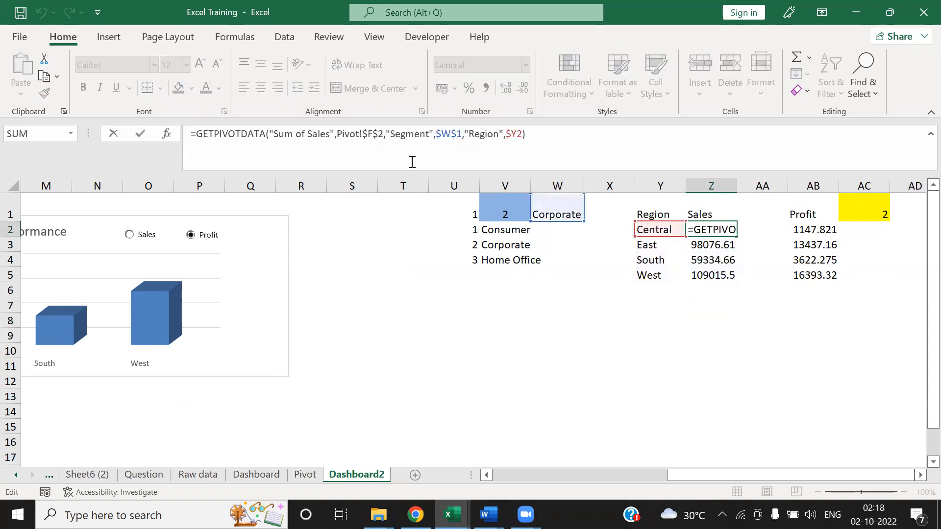
pyautogui.write('If(')
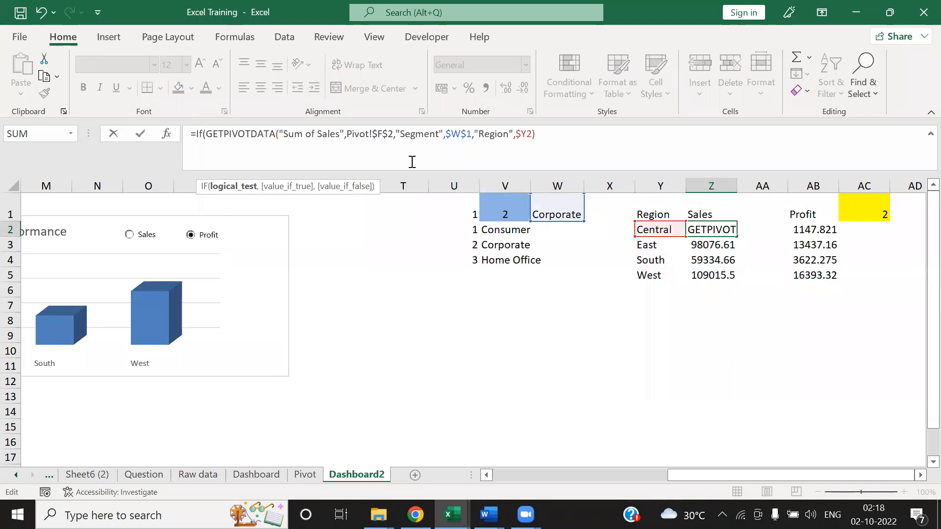
pyautogui.click(871, 207)
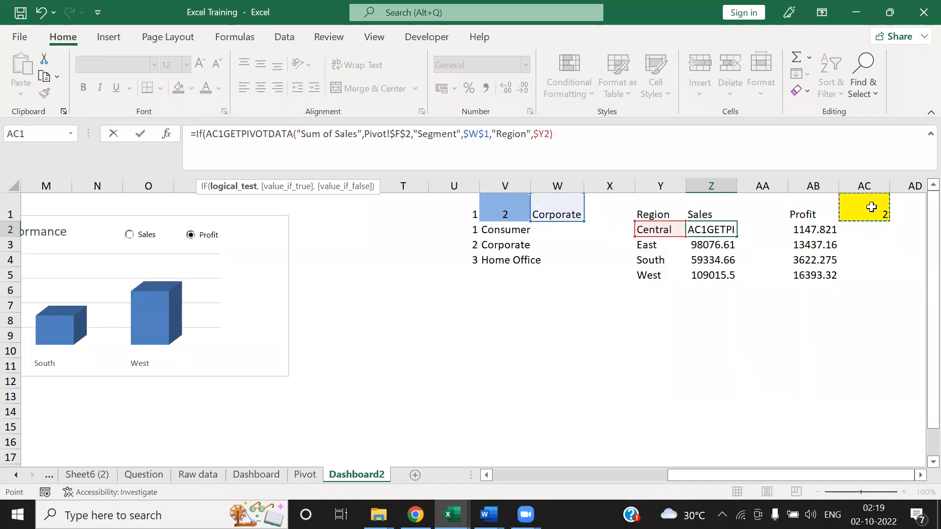
pyautogui.write('=')
pyautogui.write('1=')
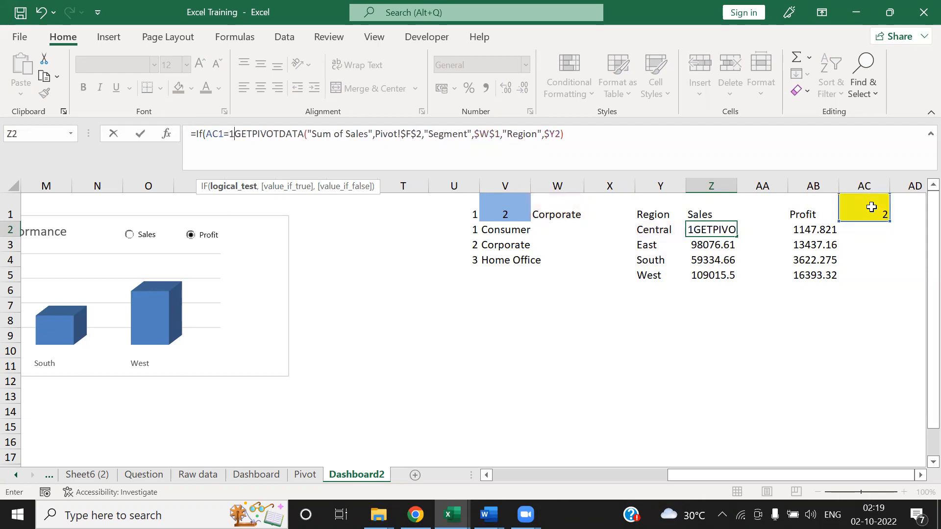
pyautogui.write(',')
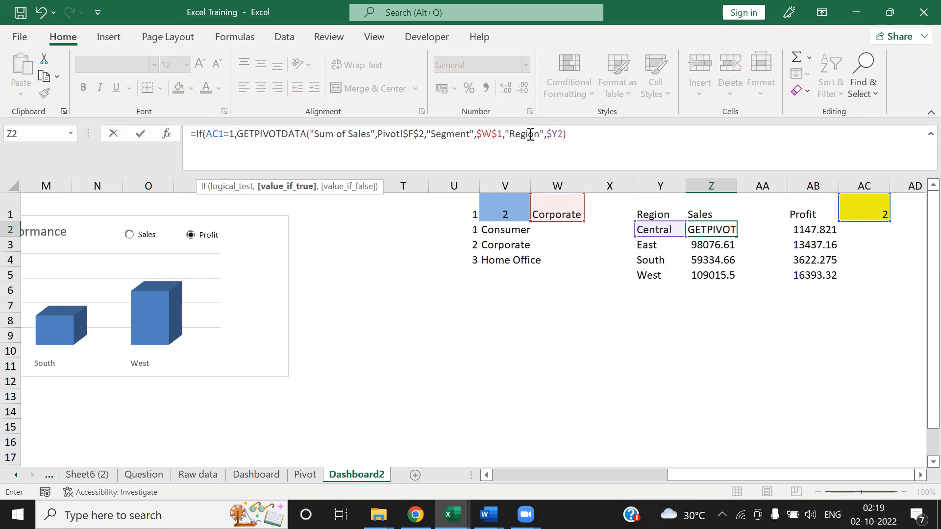
# Complete Z2's IF formula with AB2 as the value if false.
pyautogui.click(571, 134)
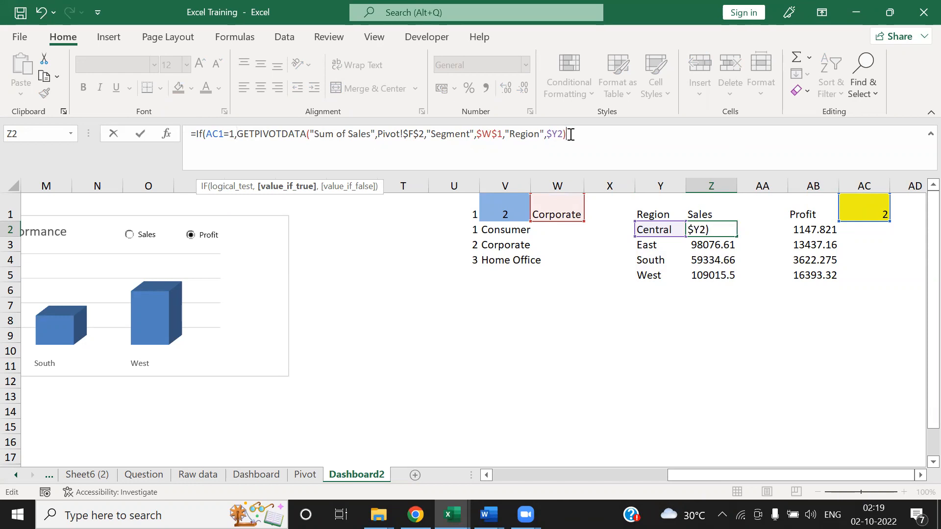
pyautogui.write(',')
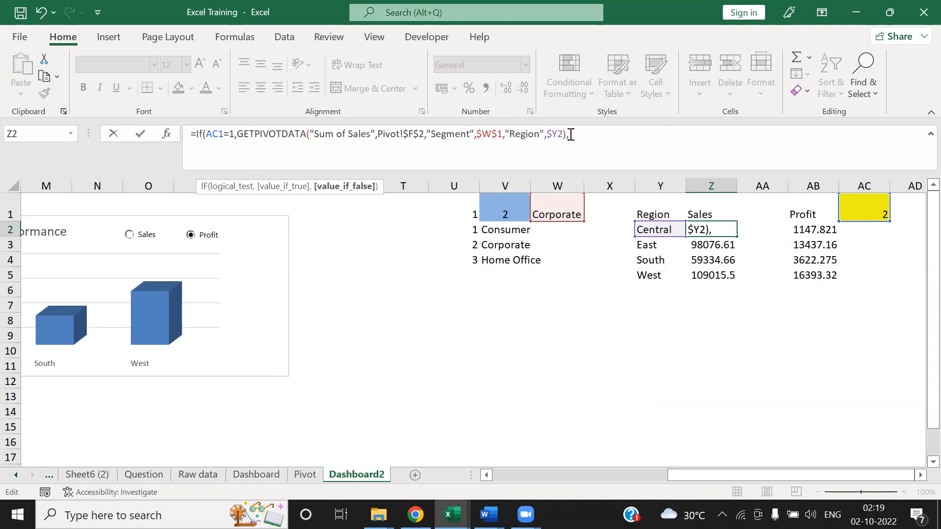
pyautogui.click(797, 226)
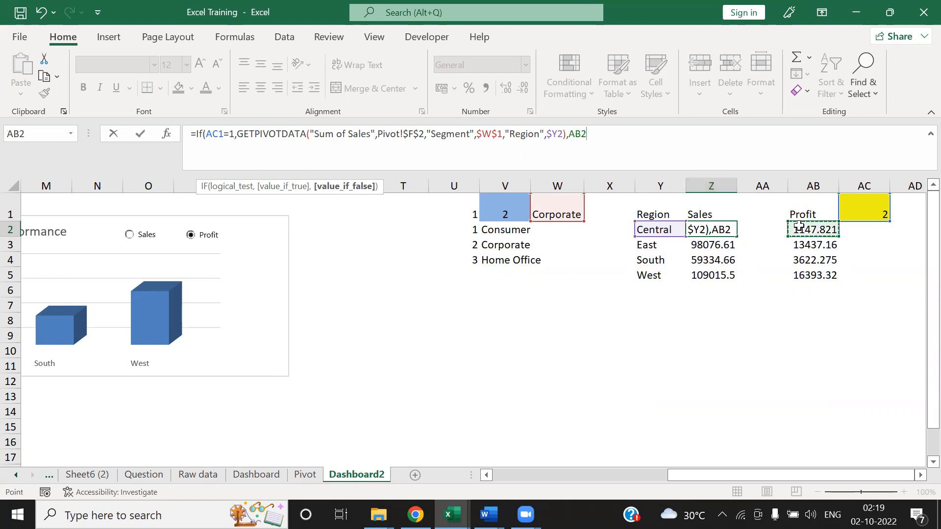
pyautogui.write(')')
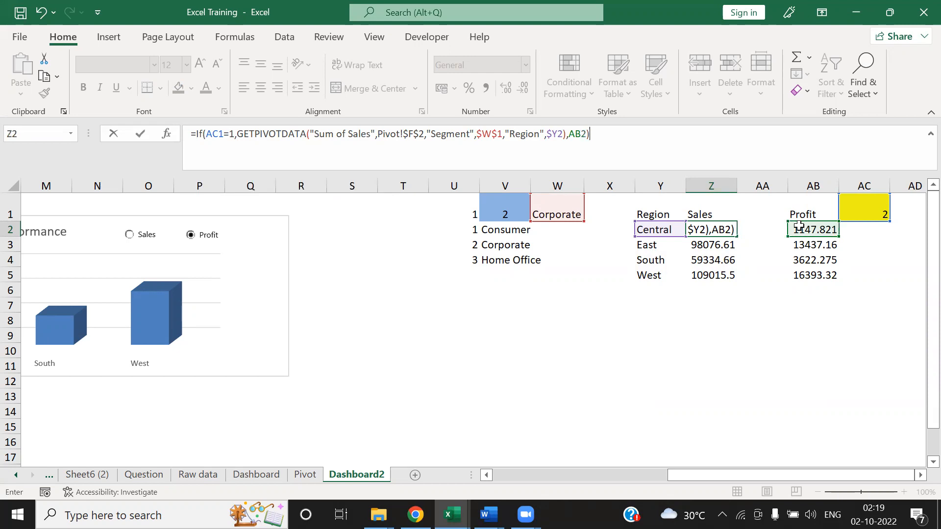
pyautogui.press('Tab')
pyautogui.press('Left')
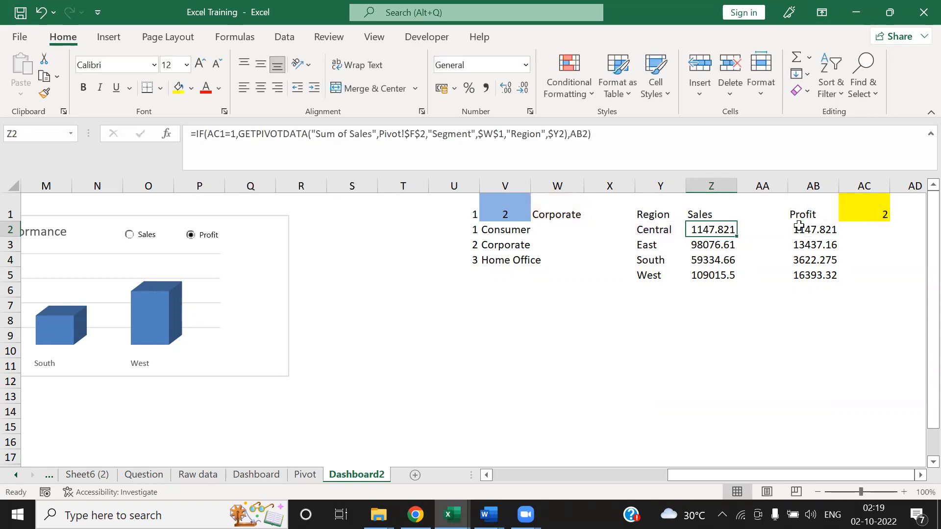
# Make the AC1 reference in Z2's IF formula absolute as $AC$1.
pyautogui.hotkey('ctrl', 'c')
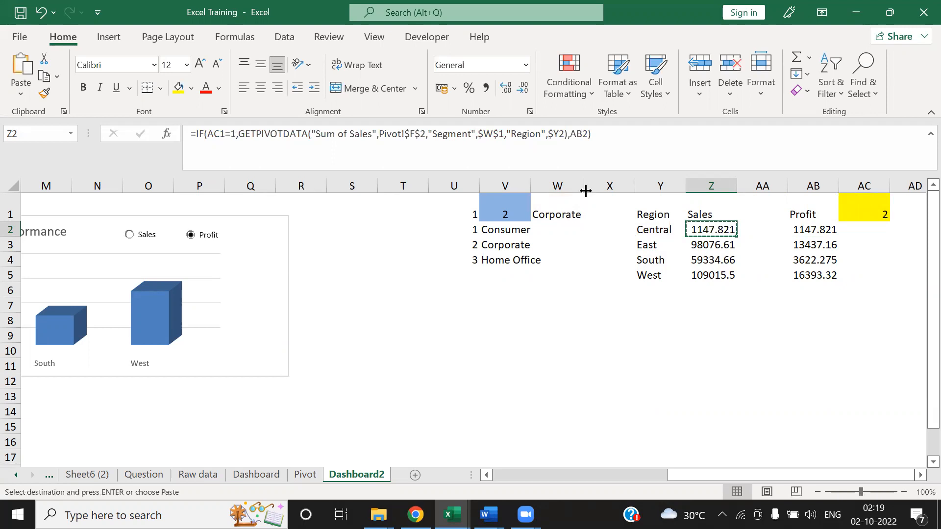
pyautogui.click(225, 134)
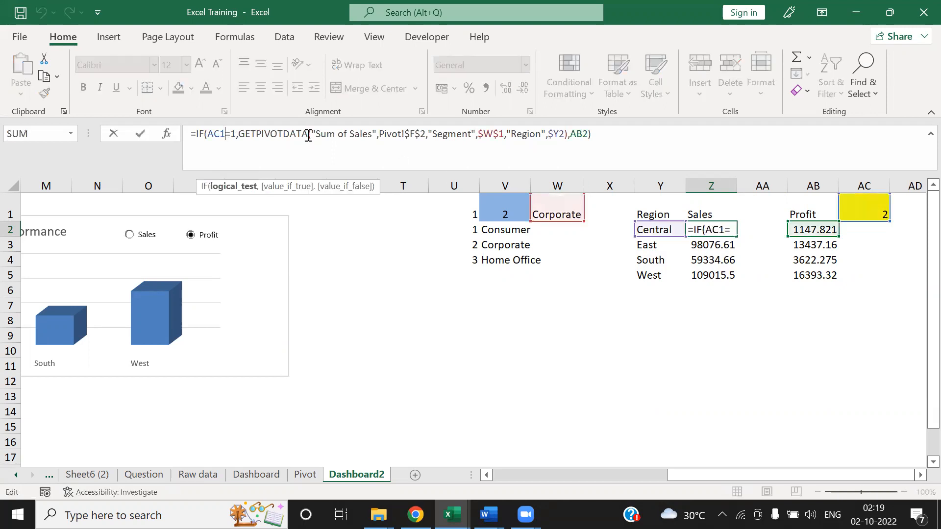
pyautogui.press('F4')
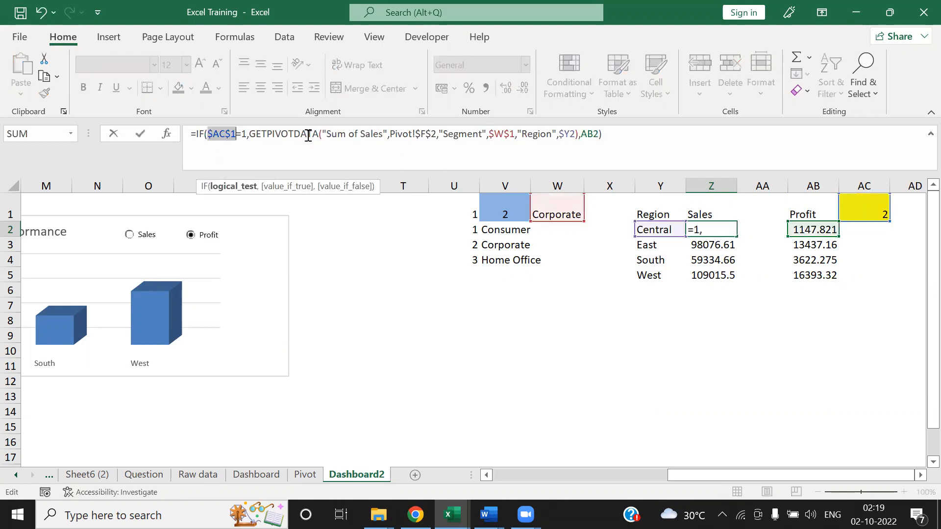
pyautogui.click(635, 136)
pyautogui.hotkey('ctrl', 'Return')
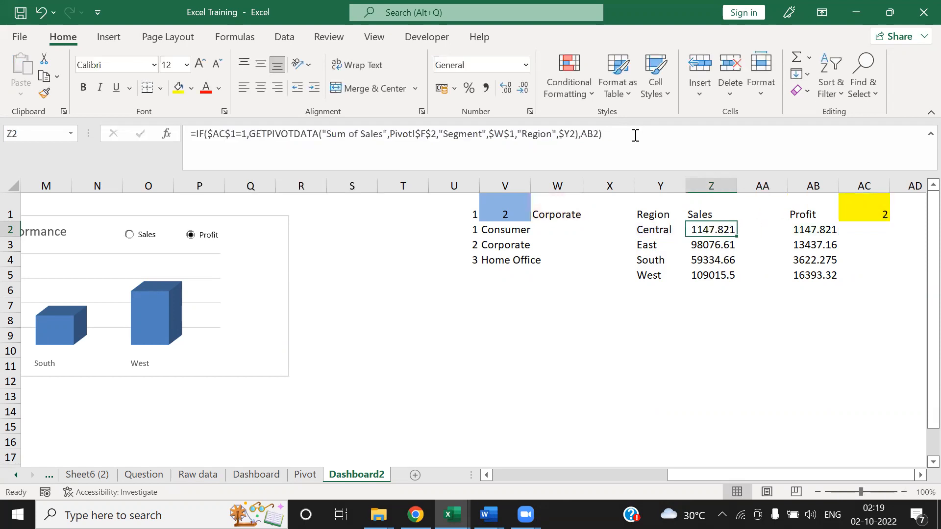
# Copy Z2's IF formula over the Sales cells down to Z5.
pyautogui.hotkey('ctrl', 'c')
pyautogui.hotkey('shift', 'Down')
pyautogui.hotkey('shift', 'Down')
pyautogui.hotkey('shift', 'Down')
pyautogui.hotkey('ctrl', 'v')
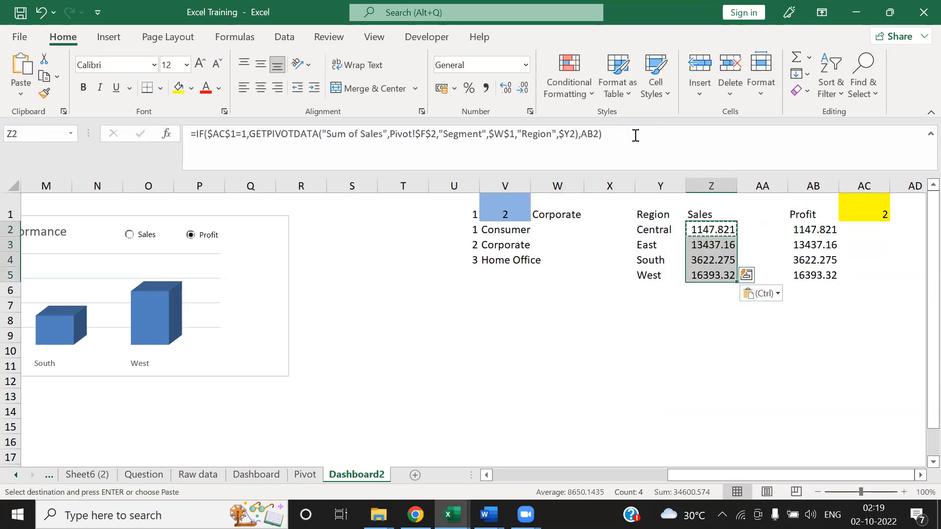
pyautogui.press('Escape')
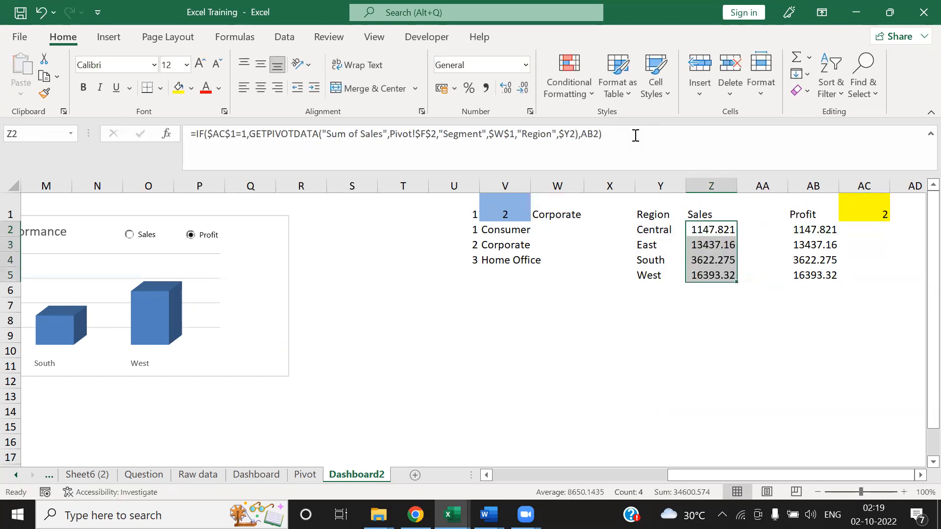
# Test the Sales column's switching by entering 1 and then 2 in AC1.
pyautogui.click(875, 210)
pyautogui.write('1')
pyautogui.hotkey('ctrl', 'Return')
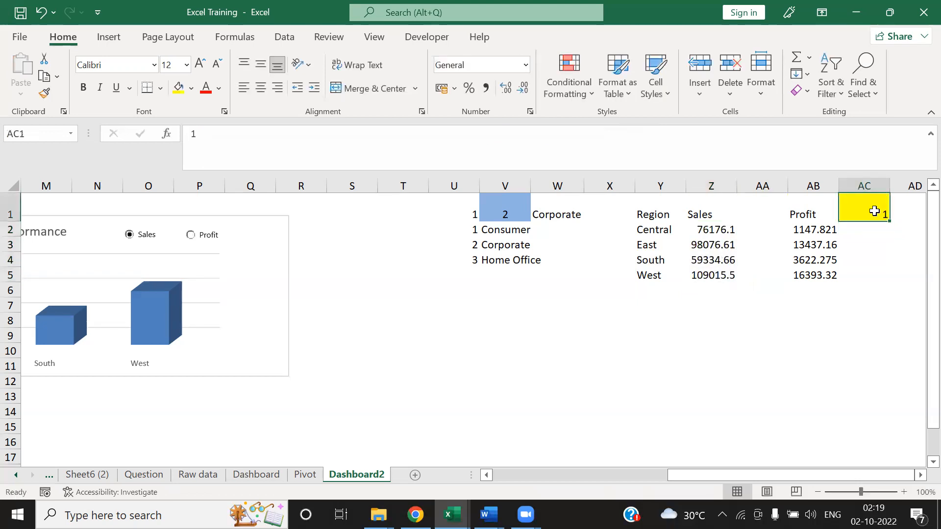
pyautogui.write('2')
pyautogui.press('Return')
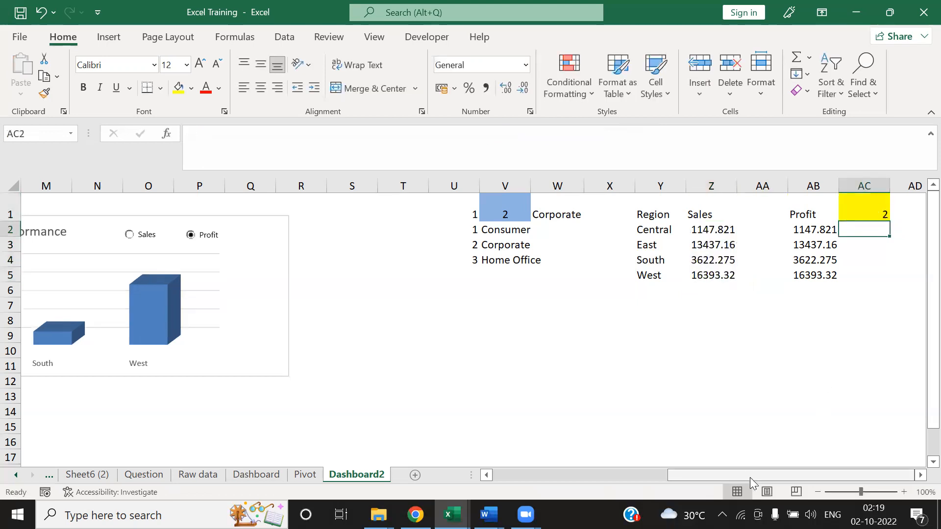
# Set the segment selection of the Region wise Performance chart to Home Office.
pyautogui.moveTo(672, 475); pyautogui.dragTo(499, 474)
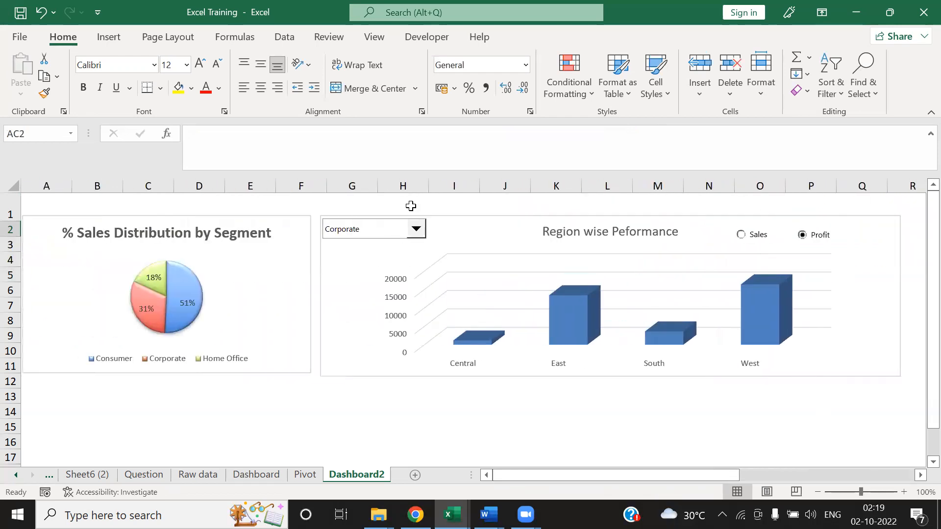
pyautogui.click(416, 228)
pyautogui.click(400, 265)
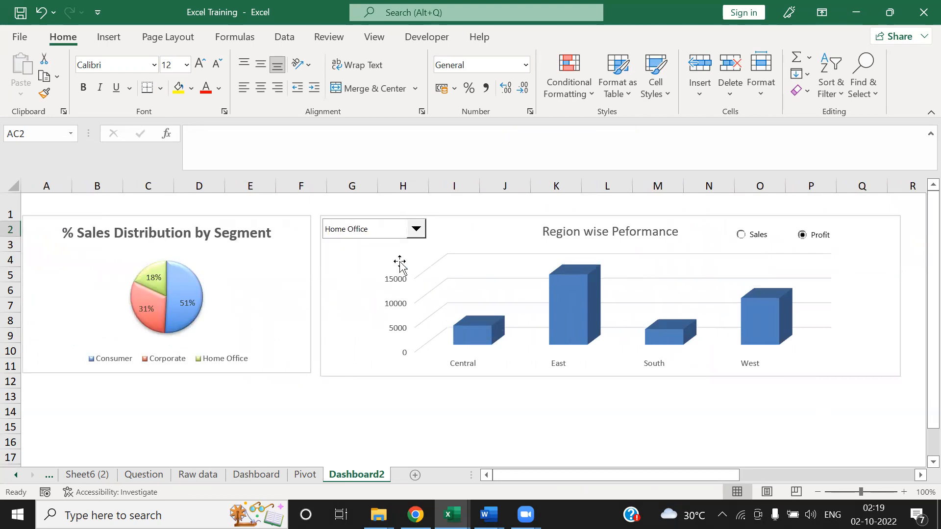
# Test the chart by alternating between the Sales and Profit option buttons, ending on Profit.
pyautogui.click(740, 238)
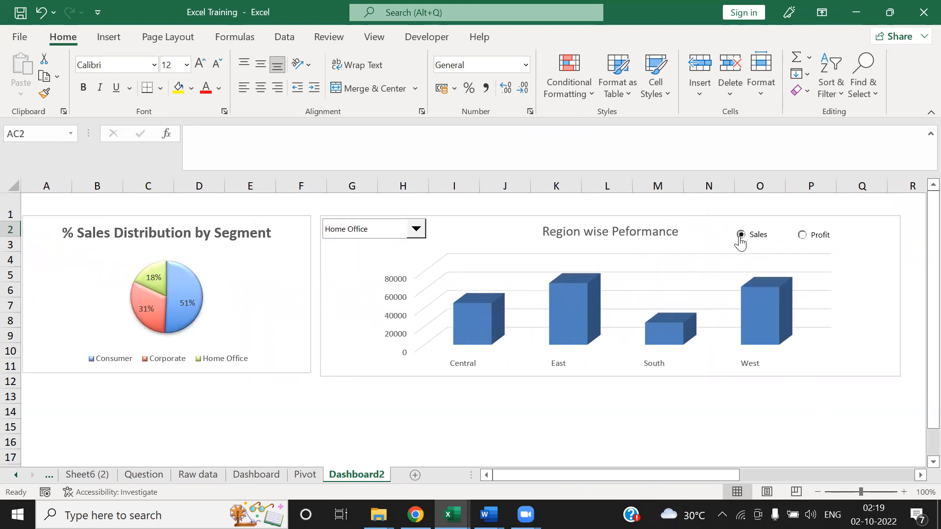
pyautogui.click(802, 236)
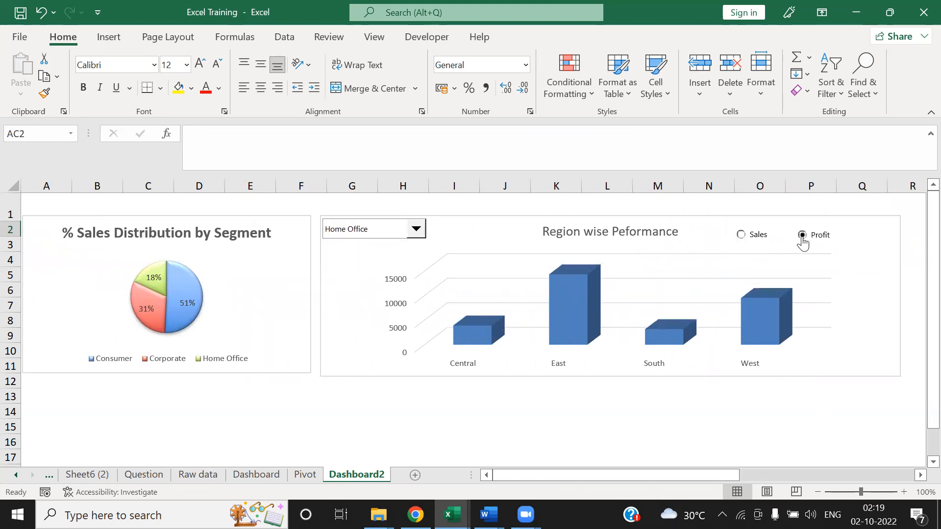
pyautogui.click(740, 239)
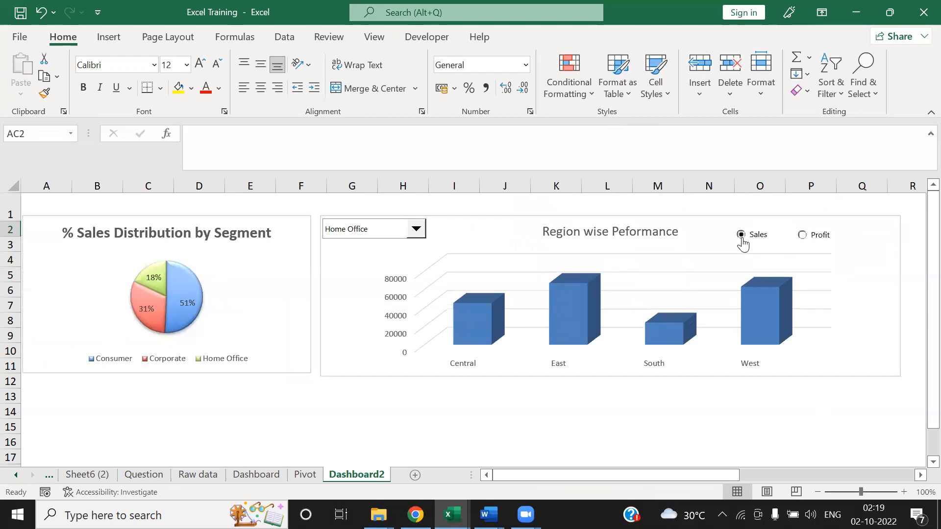
pyautogui.click(801, 236)
# Replace AB2 in Z2's IF formula with a GETPIVOTDATA reference to the Consumer Central Sum of Profit on the Pivot sheet.
pyautogui.moveTo(627, 474); pyautogui.dragTo(850, 463)
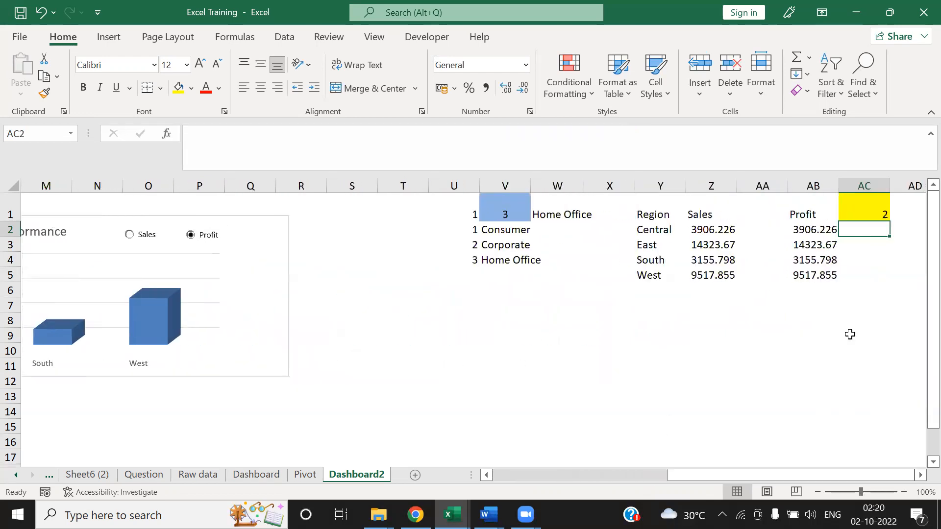
pyautogui.click(706, 231)
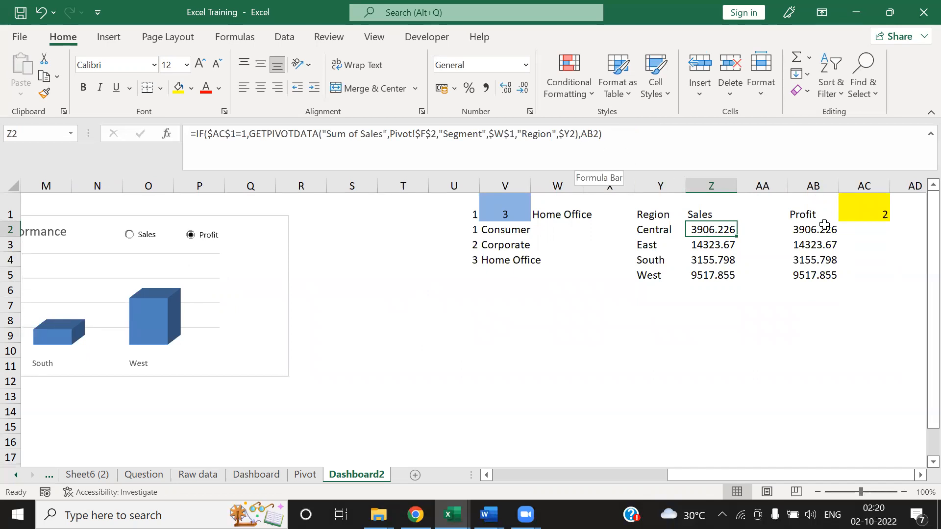
pyautogui.moveTo(582, 133); pyautogui.dragTo(630, 132)
pyautogui.press('BackSpace')
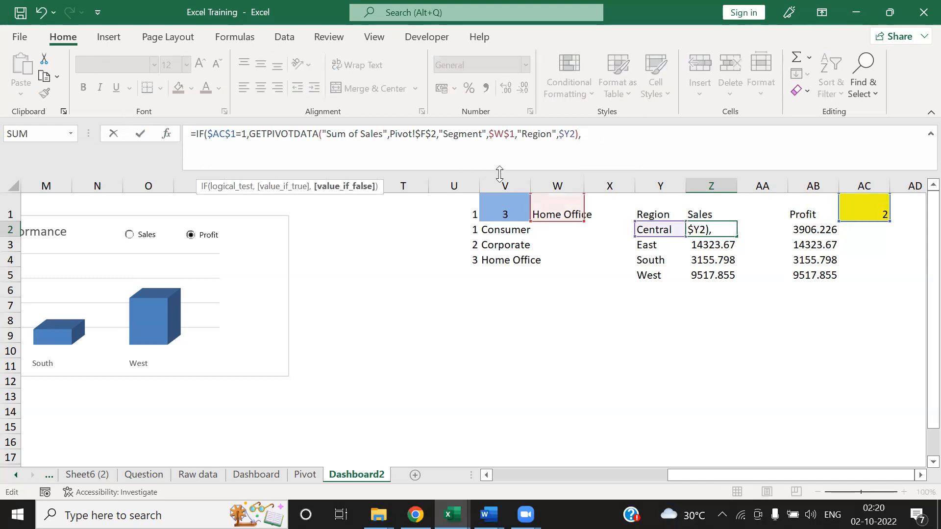
pyautogui.click(303, 474)
pyautogui.click(492, 247)
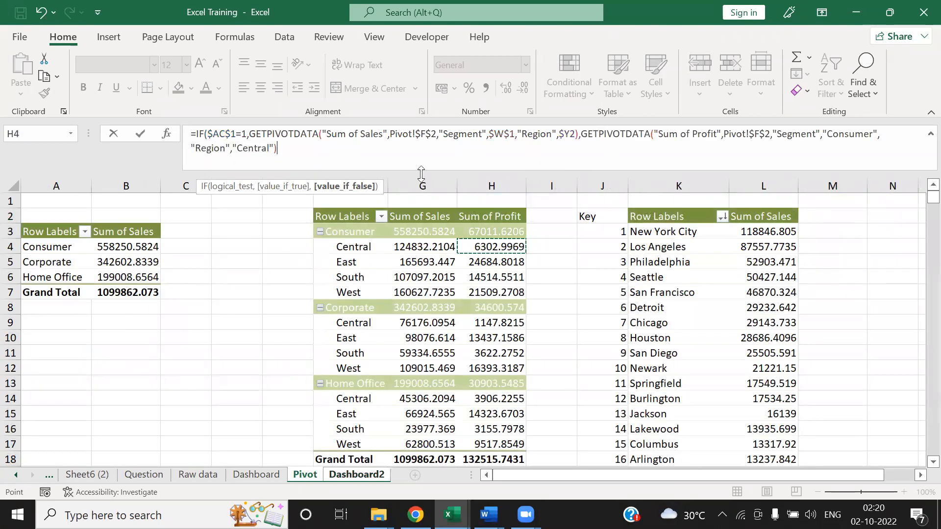
pyautogui.press('Return')
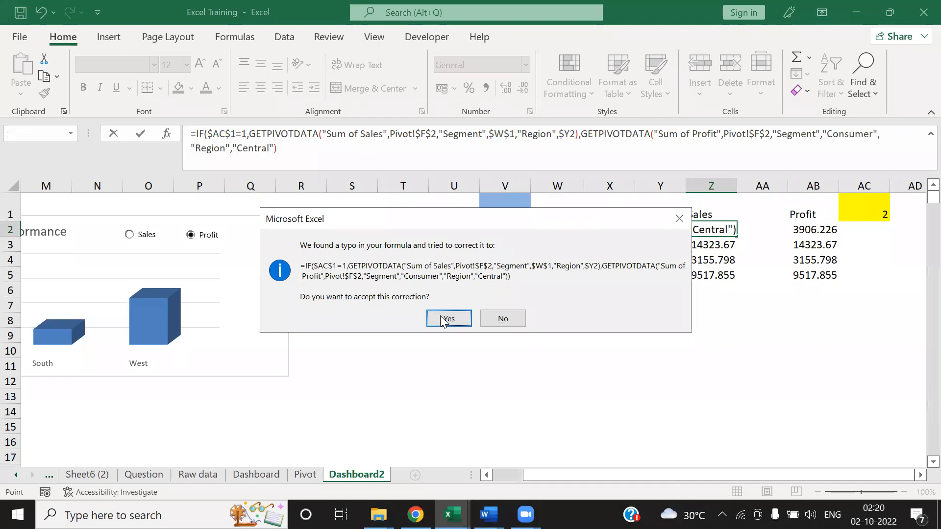
pyautogui.click(449, 318)
# Replace the fixed "Central" region in Z2's Sum of Profit lookup with the reference $Y2.
pyautogui.click(729, 317)
pyautogui.click(715, 233)
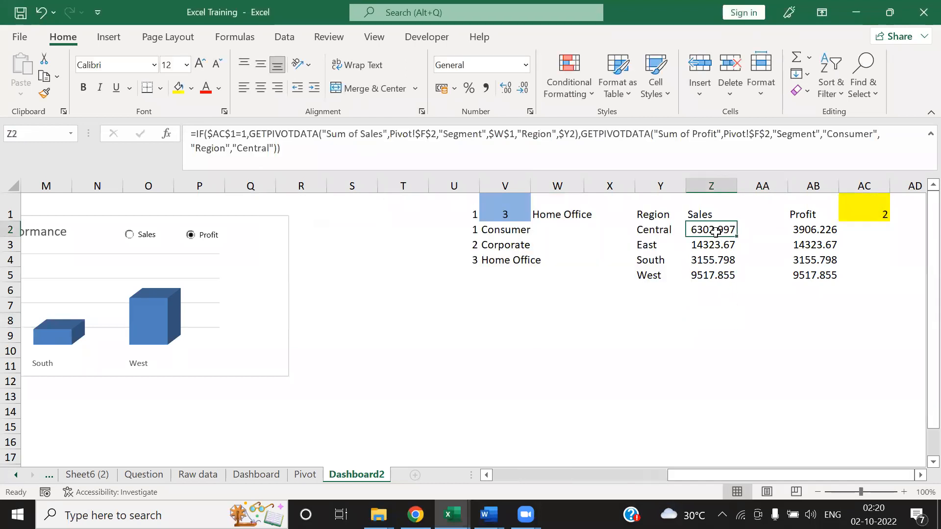
pyautogui.click(273, 148)
pyautogui.moveTo(273, 149); pyautogui.dragTo(237, 149)
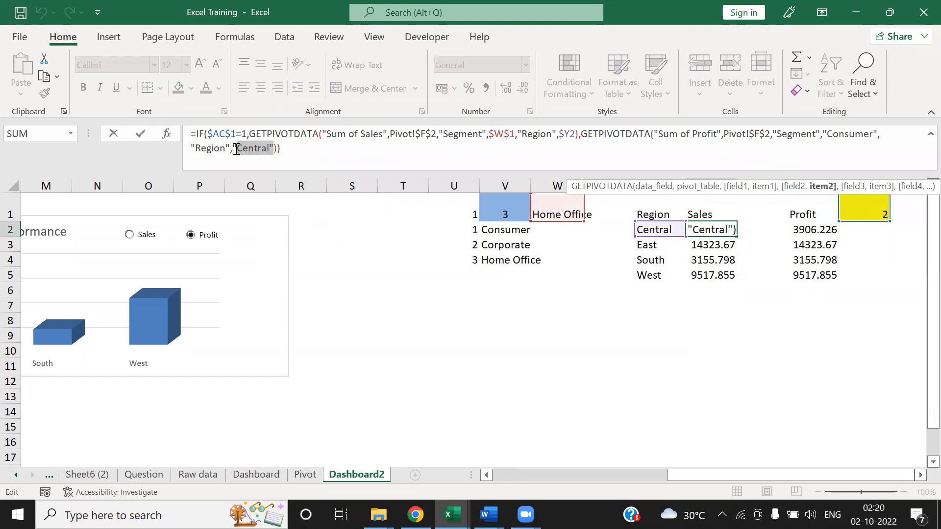
pyautogui.press('BackSpace')
pyautogui.press('BackSpace')
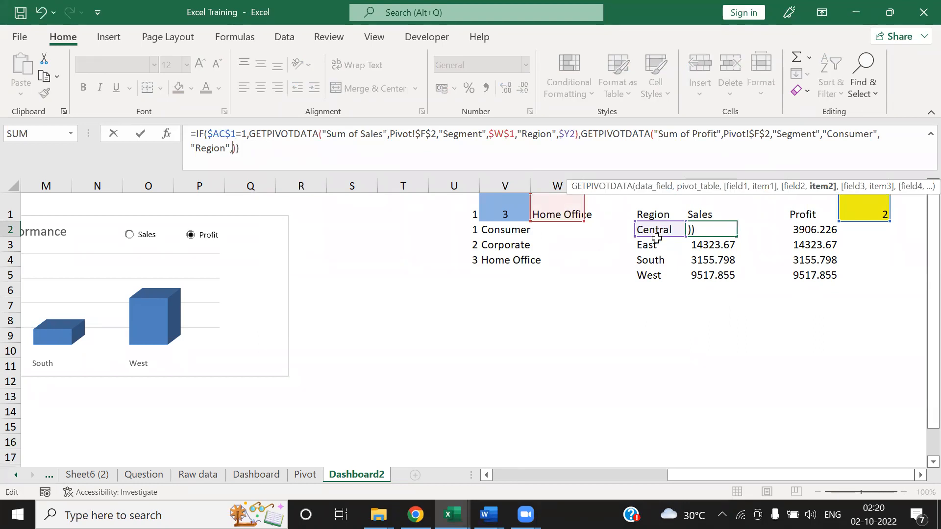
pyautogui.click(659, 231)
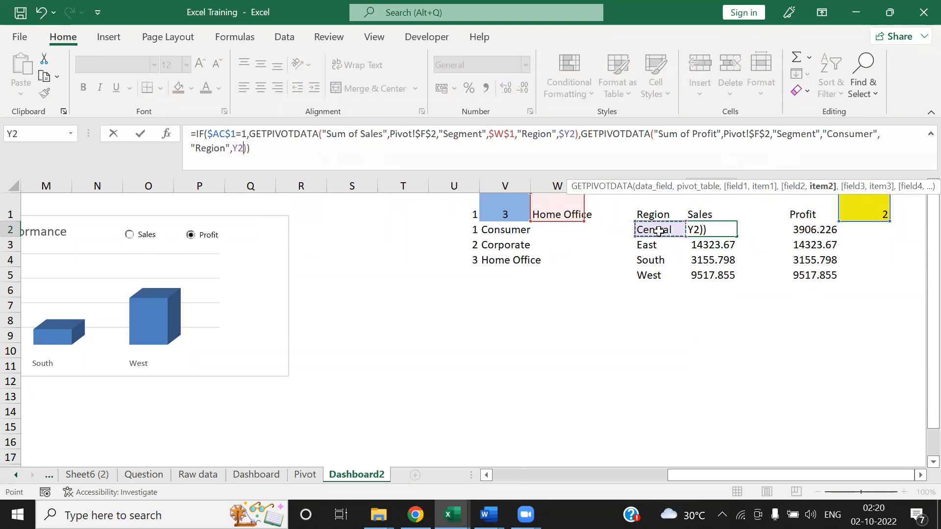
pyautogui.press('F4')
pyautogui.press('F4')
pyautogui.press('F4')
# Replace the fixed "Consumer" segment in Z2's Sum of Profit lookup with the absolute reference $W$1.
pyautogui.moveTo(822, 134); pyautogui.dragTo(877, 134)
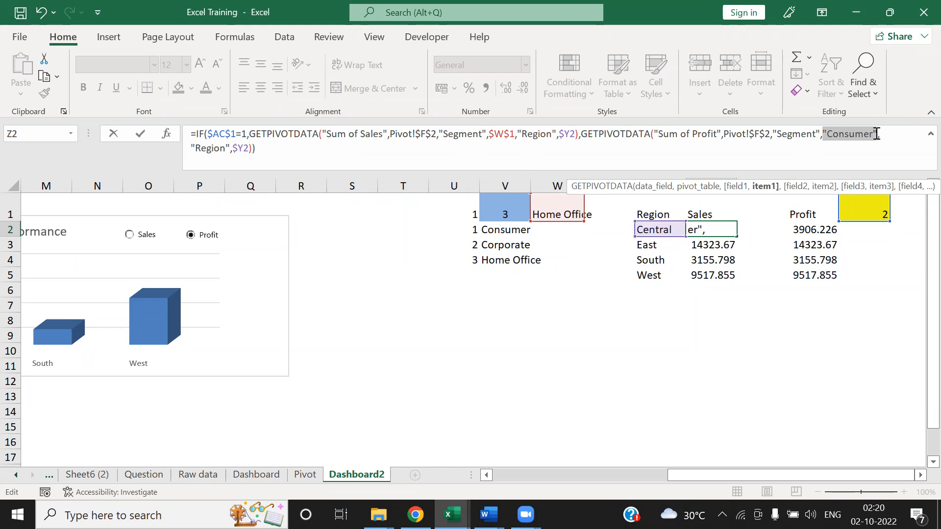
pyautogui.press('BackSpace')
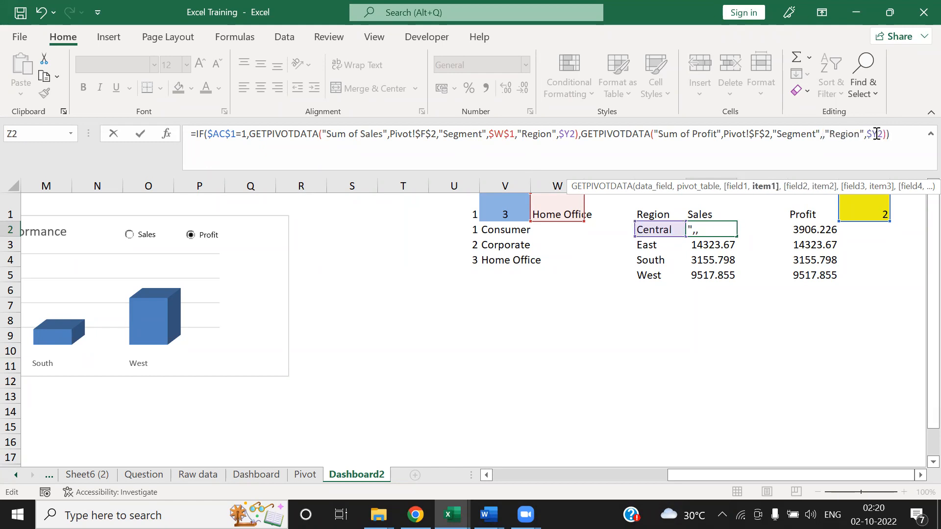
pyautogui.click(551, 214)
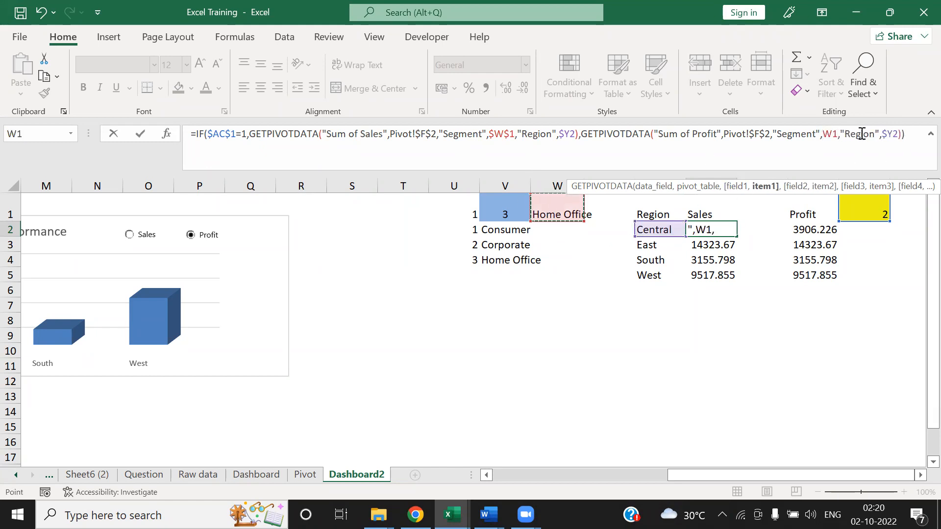
pyautogui.press('F4')
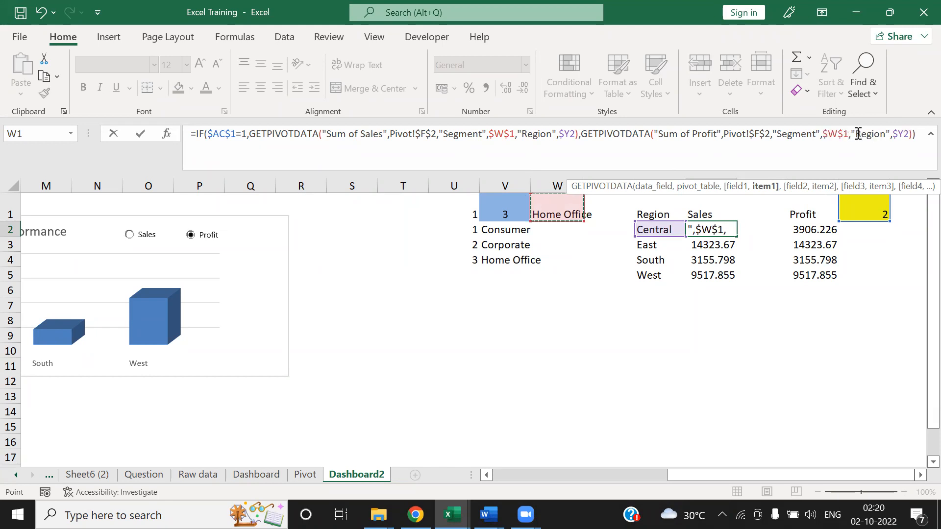
pyautogui.click(920, 136)
pyautogui.hotkey('ctrl', 'Return')
# Copy Z2's IF formula down to the East, South and West rows, through Z5.
pyautogui.hotkey('ctrl', 'c')
pyautogui.hotkey('shift', 'Down')
pyautogui.hotkey('shift', 'Down')
pyautogui.hotkey('shift', 'Down')
pyautogui.hotkey('ctrl', 'v')
# Clear the helper profit formulas in AB2:AB5.
pyautogui.press('Up')
pyautogui.press('Down')
pyautogui.press('Right')
pyautogui.press('Right')
pyautogui.hotkey('shift', 'Down')
pyautogui.hotkey('shift', 'Down')
pyautogui.hotkey('shift', 'Down')
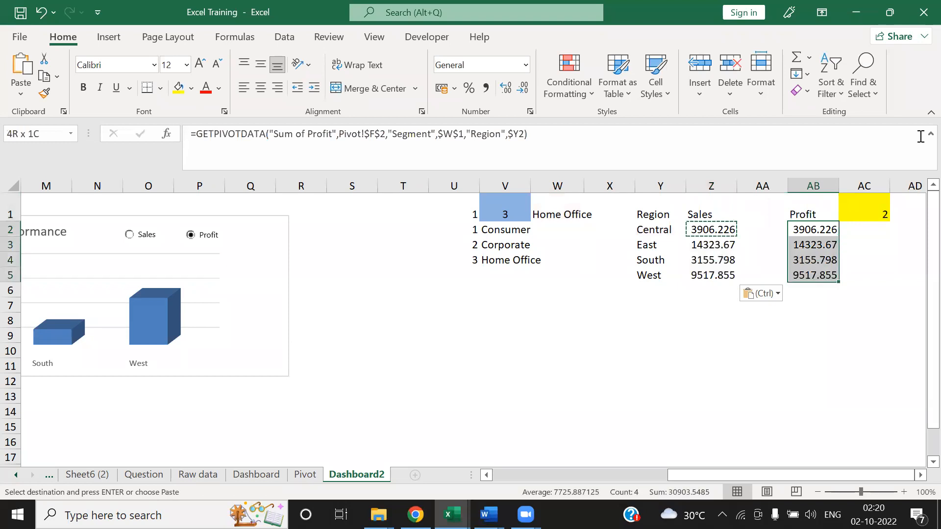
pyautogui.press('Delete')
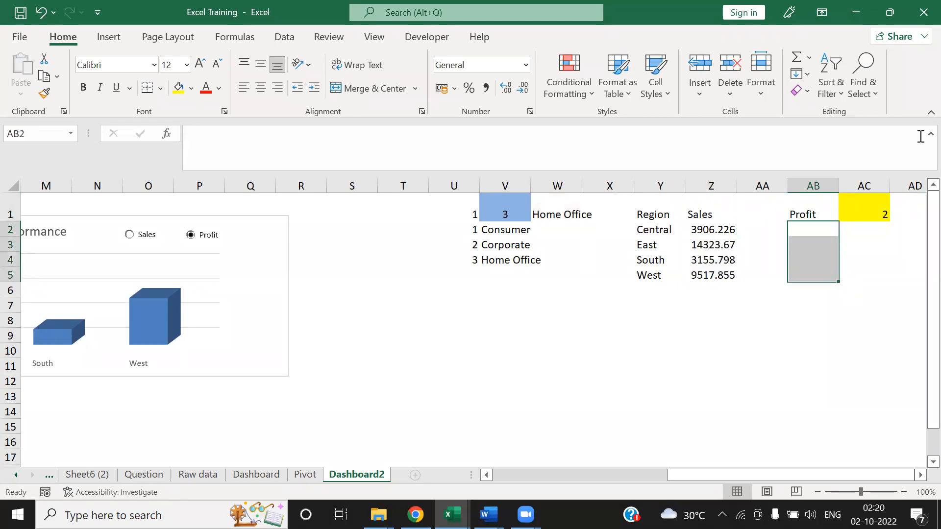
# Review the Sum of Sales and Sum of Profit lookups inside Z2's IF formula.
pyautogui.click(707, 230)
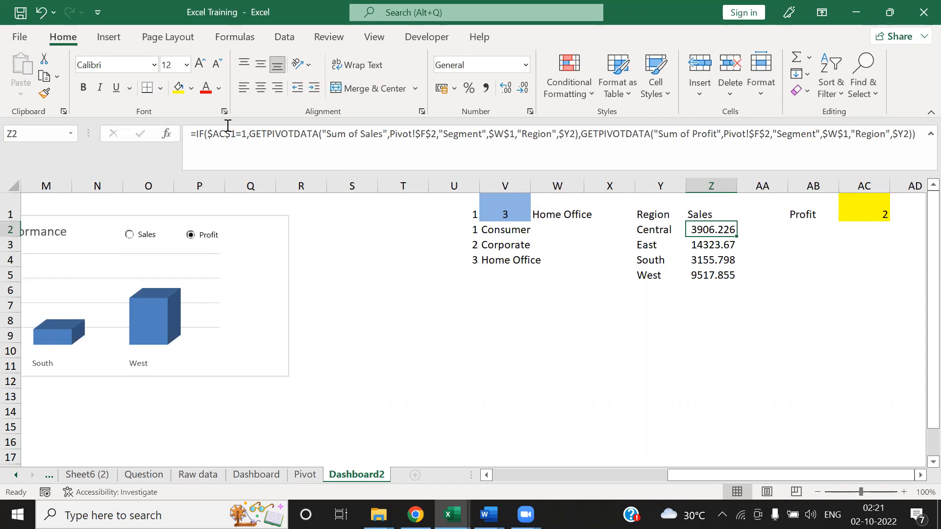
pyautogui.moveTo(249, 134); pyautogui.dragTo(917, 150)
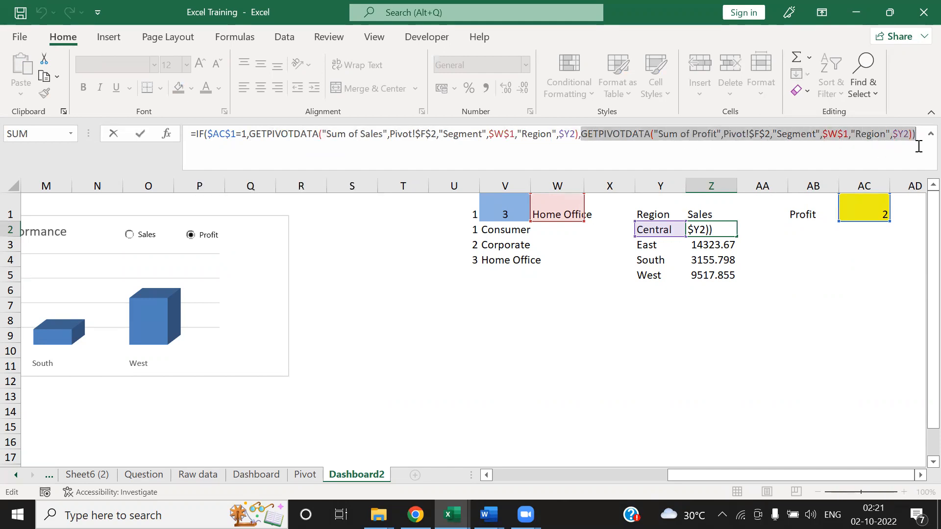
pyautogui.click(920, 141)
pyautogui.hotkey('ctrl', 'Return')
# Test the Region wise Performance chart by alternating the Sales and Profit option buttons, ending on Sales.
pyautogui.press('Left')
pyautogui.press('Left')
pyautogui.press('Left')
pyautogui.press('Left')
pyautogui.press('Left')
pyautogui.press('Left')
pyautogui.press('Left')
pyautogui.press('Left')
pyautogui.press('Left')
pyautogui.press('Left')
pyautogui.press('Left')
pyautogui.press('Left')
pyautogui.press('Left')
pyautogui.press('Left')
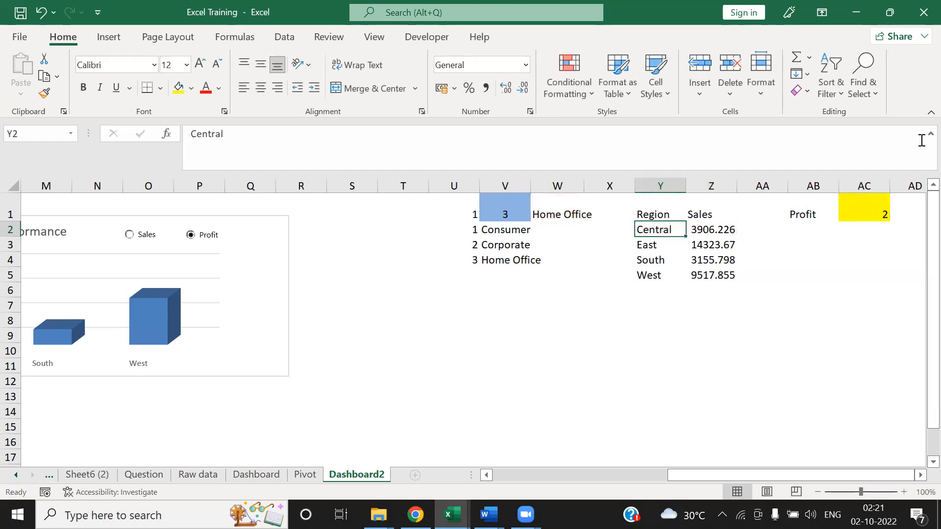
pyautogui.press('Left')
pyautogui.press('Left')
pyautogui.press('Left')
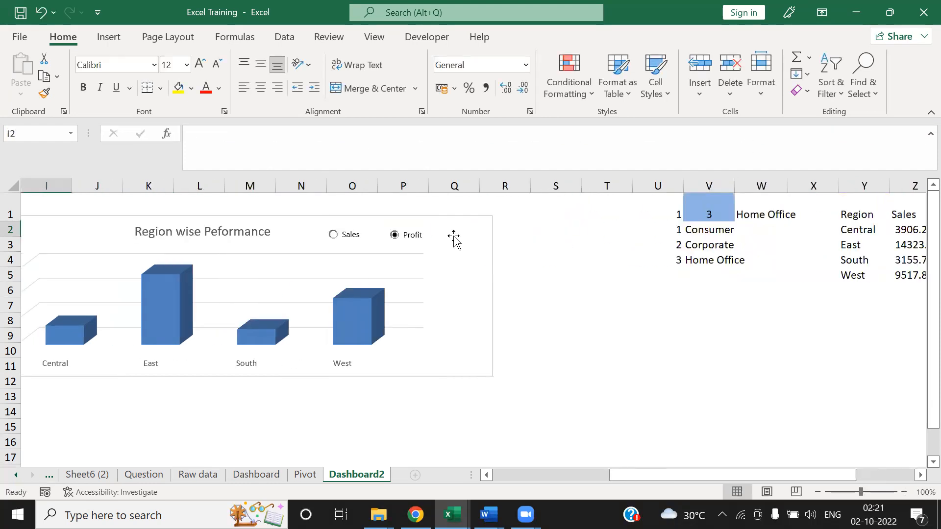
pyautogui.click(334, 235)
pyautogui.click(394, 236)
pyautogui.moveTo(637, 474); pyautogui.dragTo(520, 475)
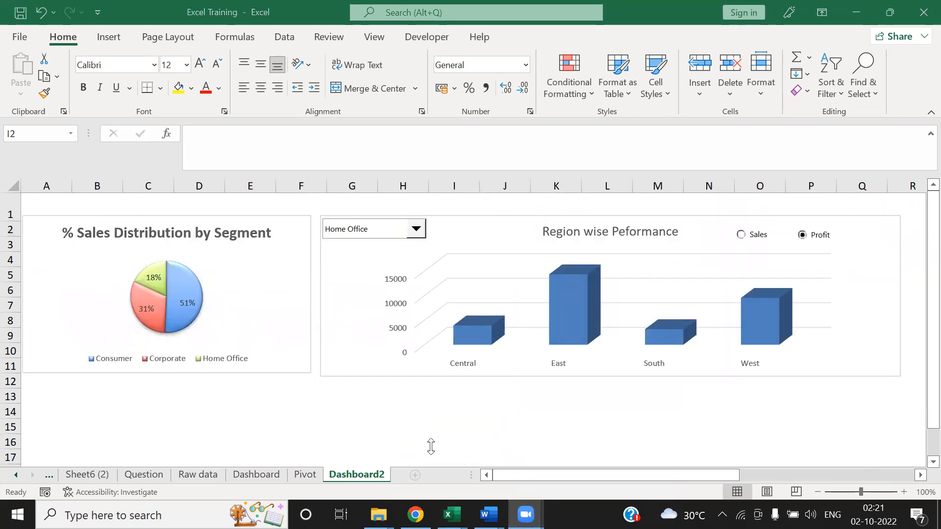
pyautogui.click(658, 425)
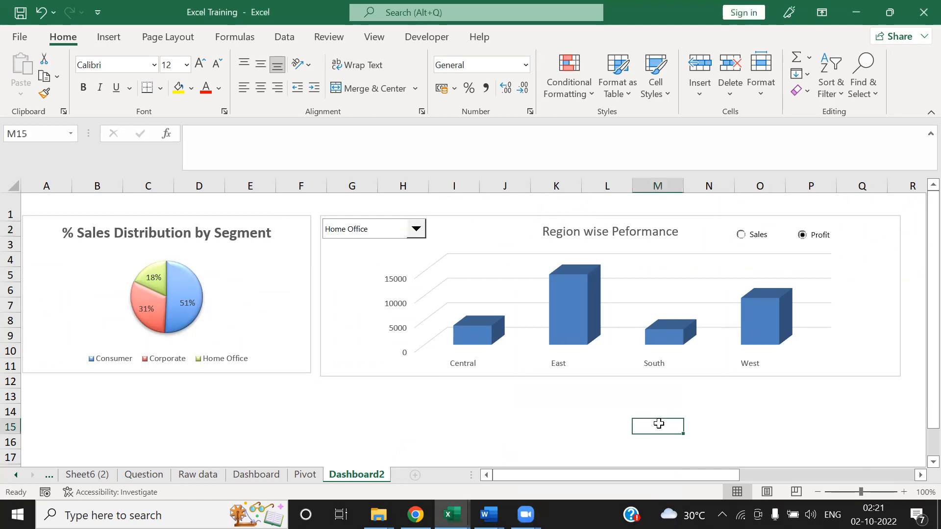
pyautogui.click(739, 235)
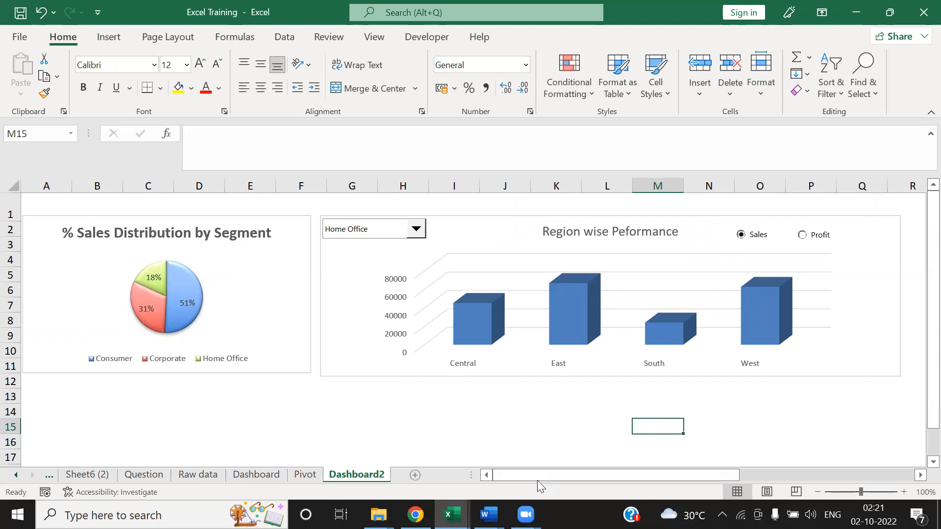
# Shorten the segment pie chart and the Region wise Performance chart so both end at row 9.
pyautogui.moveTo(933, 331); pyautogui.dragTo(933, 268)
pyautogui.click(290, 361)
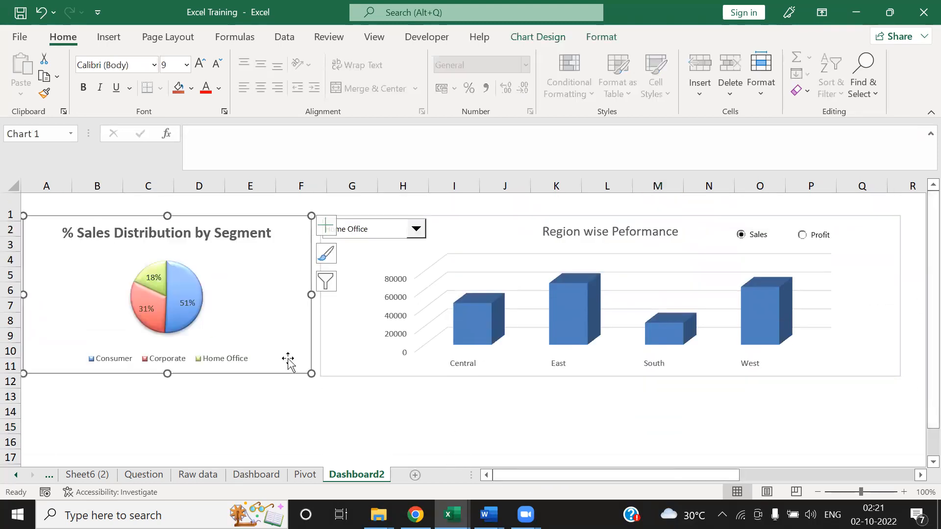
pyautogui.moveTo(161, 355); pyautogui.dragTo(162, 337)
pyautogui.click(403, 363)
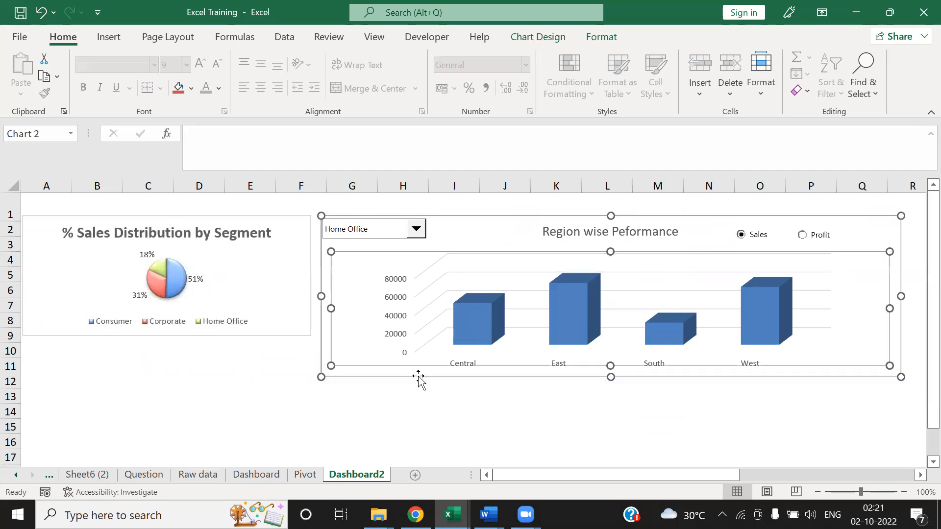
pyautogui.moveTo(609, 380); pyautogui.dragTo(592, 337)
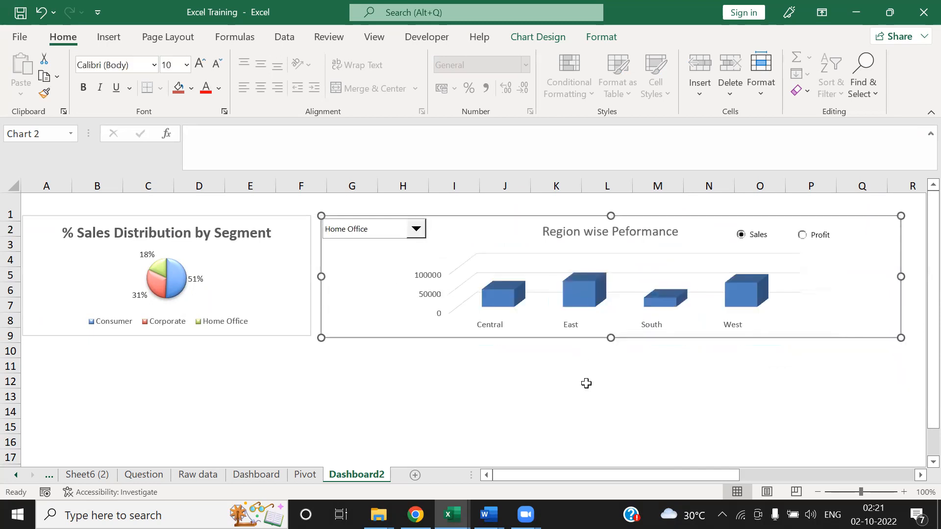
pyautogui.click(586, 383)
# Correct the spacing in A7 of the Question sheet to read "Which are my Top 10 Cities by Sales".
pyautogui.click(249, 479)
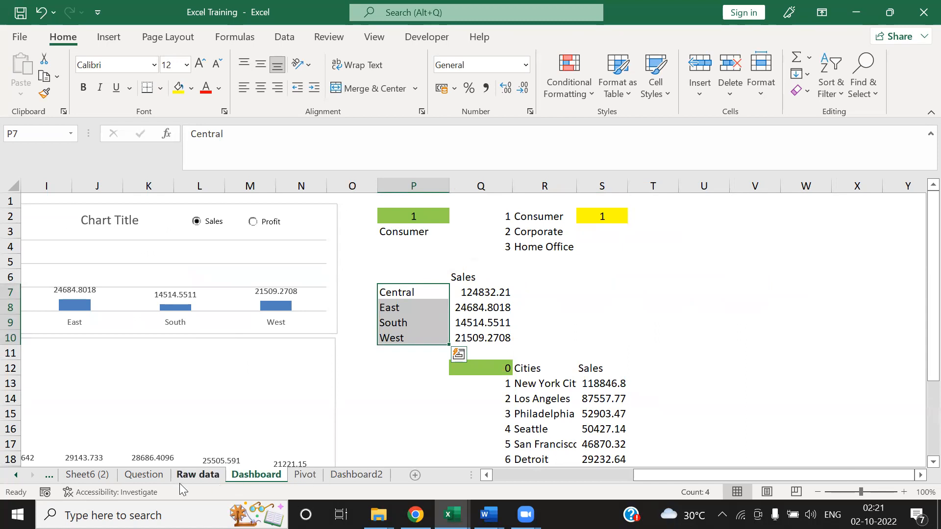
pyautogui.click(143, 474)
pyautogui.click(129, 397)
pyautogui.moveTo(555, 478); pyautogui.dragTo(530, 480)
pyautogui.click(61, 293)
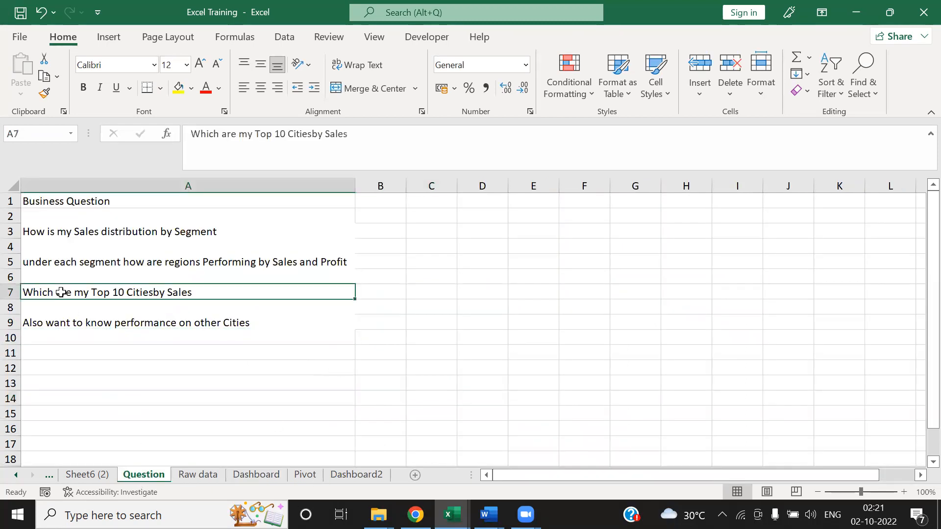
pyautogui.press('Up')
pyautogui.press('Up')
pyautogui.press('Down')
pyautogui.press('Down')
pyautogui.click(312, 134)
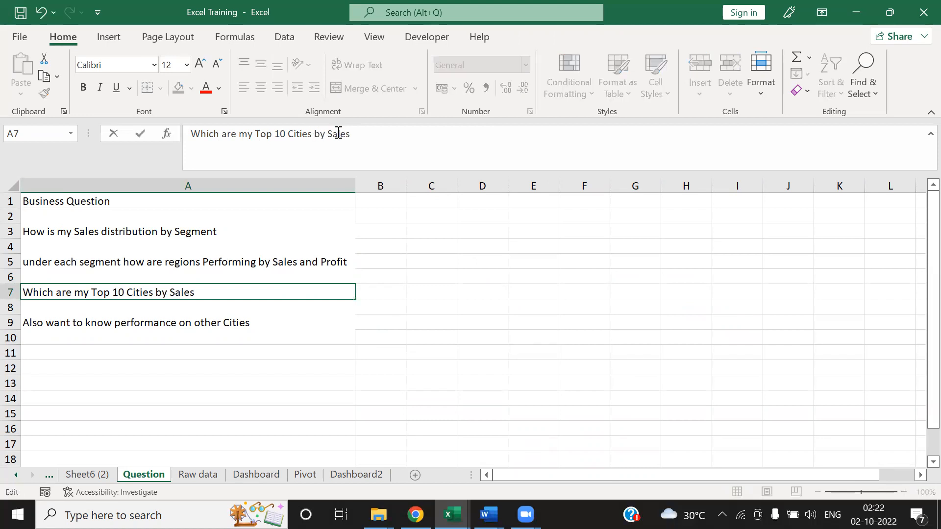
pyautogui.press('Tab')
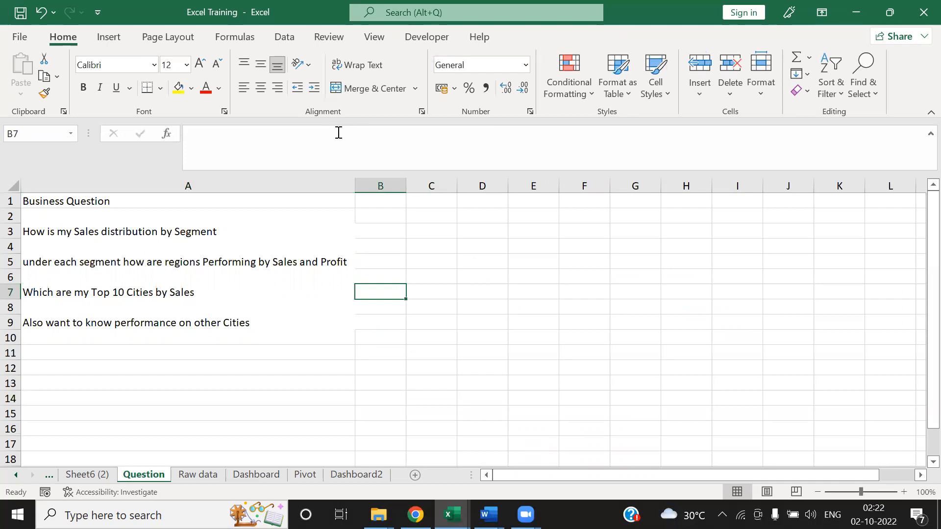
pyautogui.hotkey('alt', 'Tab')
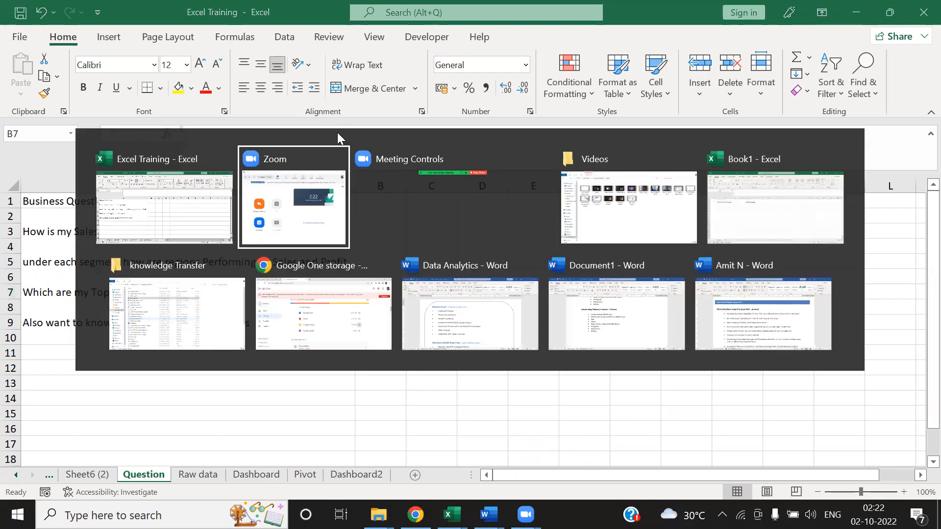
pyautogui.hotkey('alt', 'Tab')
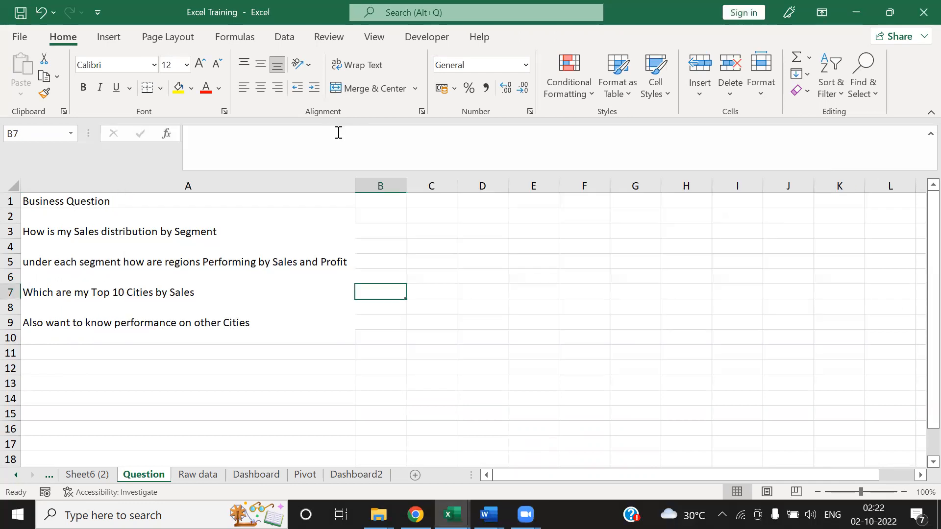
# Examine the field layout of the city sales PivotTable on the Pivot sheet, then close its field list.
pyautogui.click(307, 475)
pyautogui.click(662, 230)
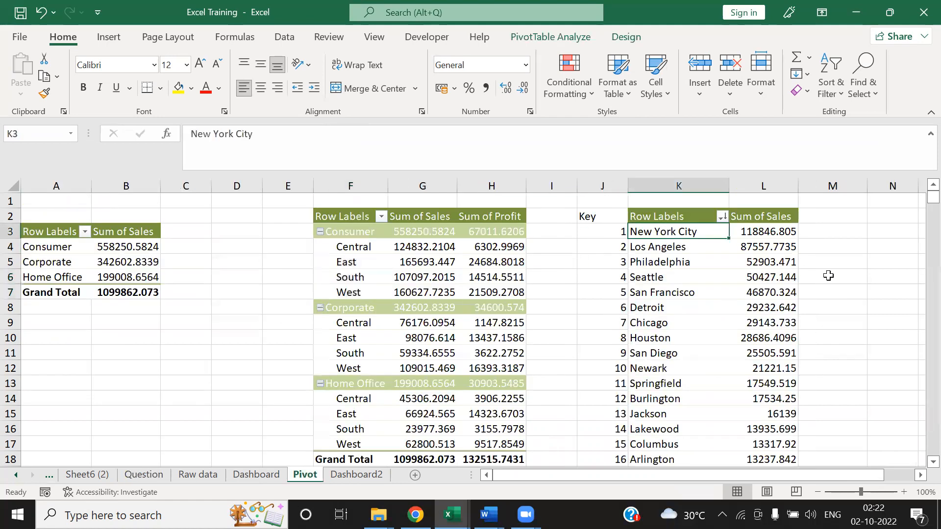
pyautogui.click(861, 296)
pyautogui.click(676, 263)
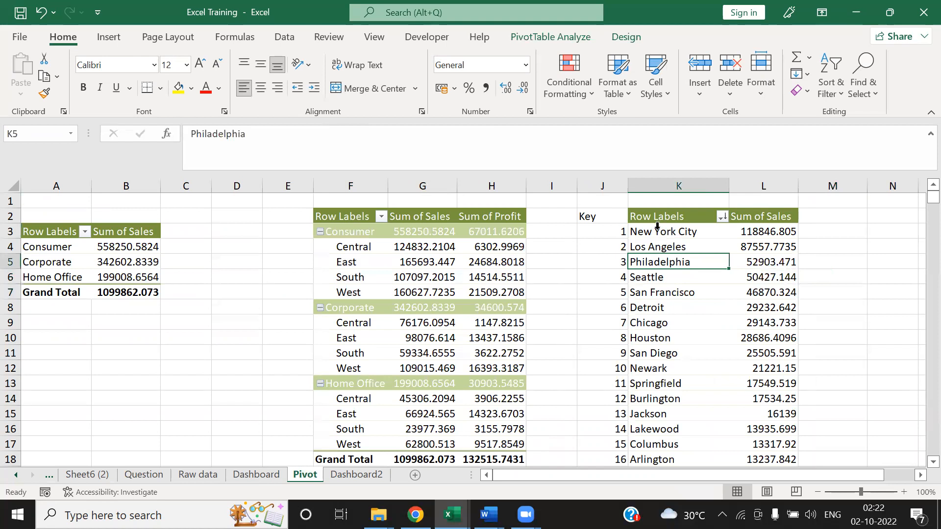
pyautogui.rightClick(661, 234)
pyautogui.click(706, 485)
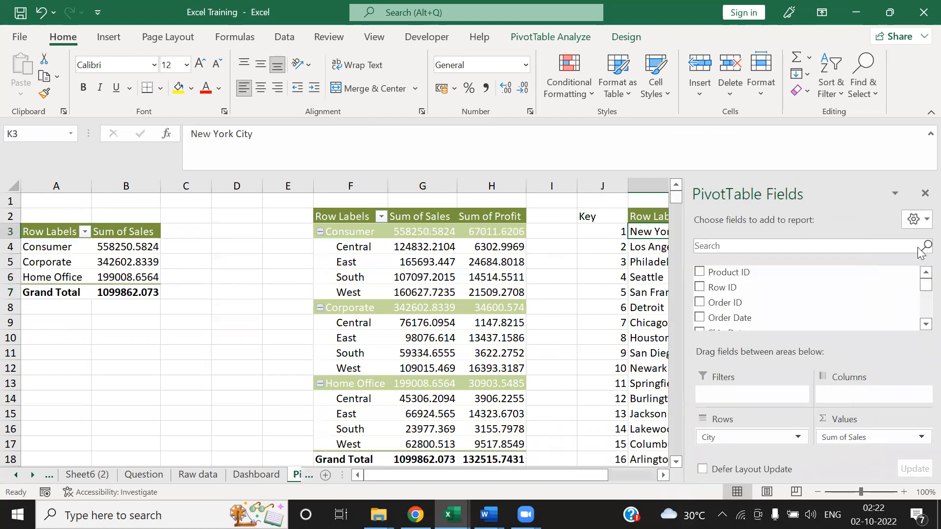
pyautogui.click(924, 194)
# Sort the city PivotTable by Sum of Sales from largest to smallest.
pyautogui.rightClick(776, 278)
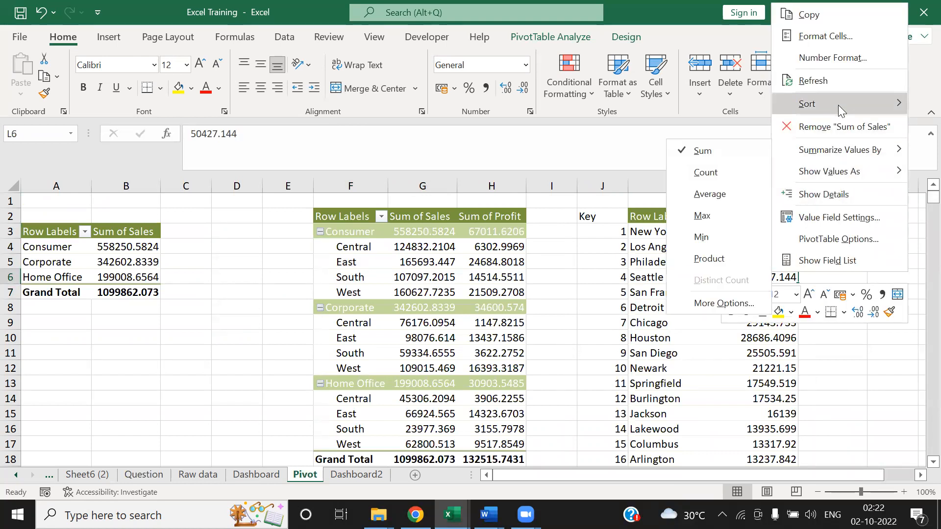
pyautogui.moveTo(835, 102)
pyautogui.click(708, 126)
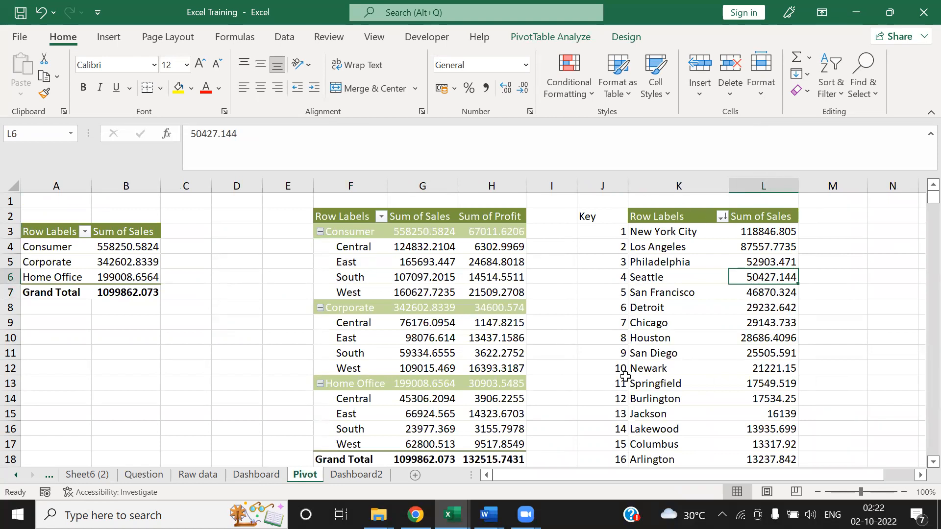
# Fill the top ten city rows J3:L12, including their keys and sales, with yellow.
pyautogui.moveTo(606, 237); pyautogui.dragTo(777, 368)
pyautogui.click(178, 88)
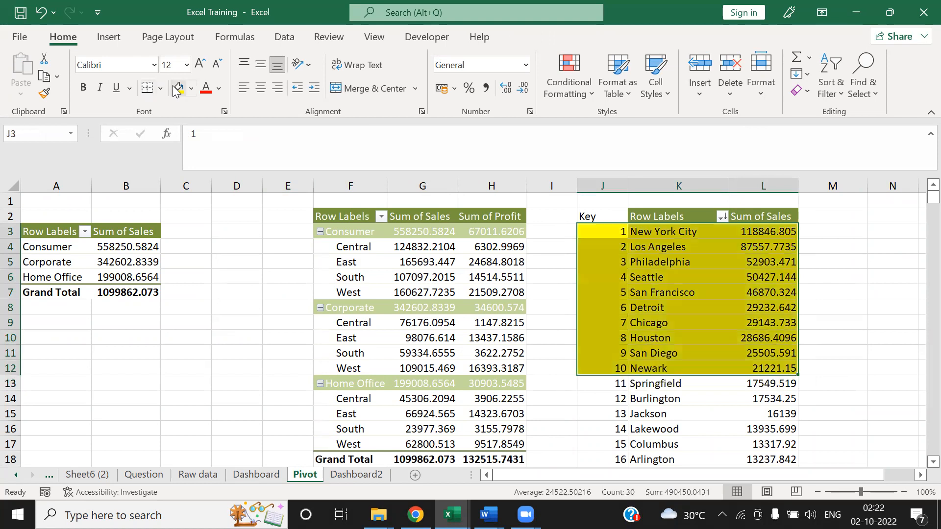
pyautogui.click(850, 269)
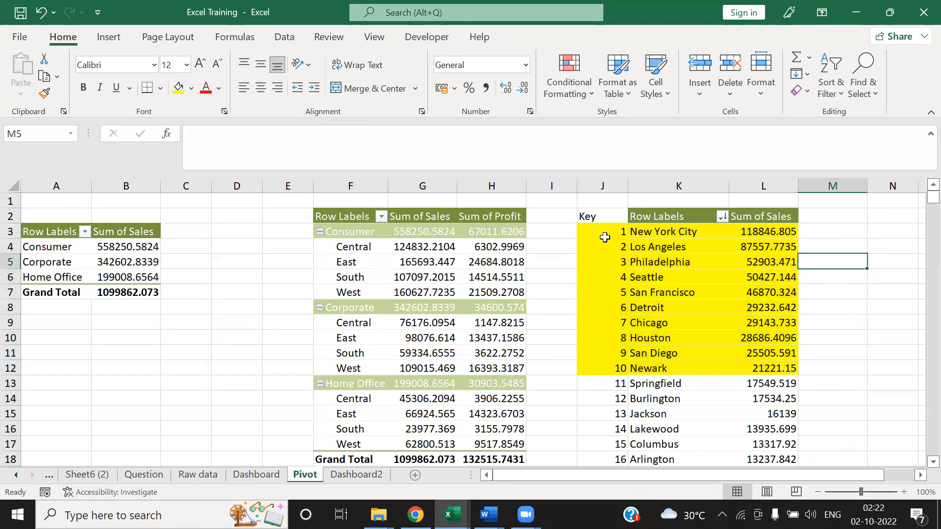
# Copy the keys, names and sales of the top ten cities in J3:L12.
pyautogui.click(604, 237)
pyautogui.hotkey('ctrl', 'shift', 'Right')
pyautogui.hotkey('ctrl', 'shift', 'Down')
pyautogui.hotkey('ctrl', 'Up')
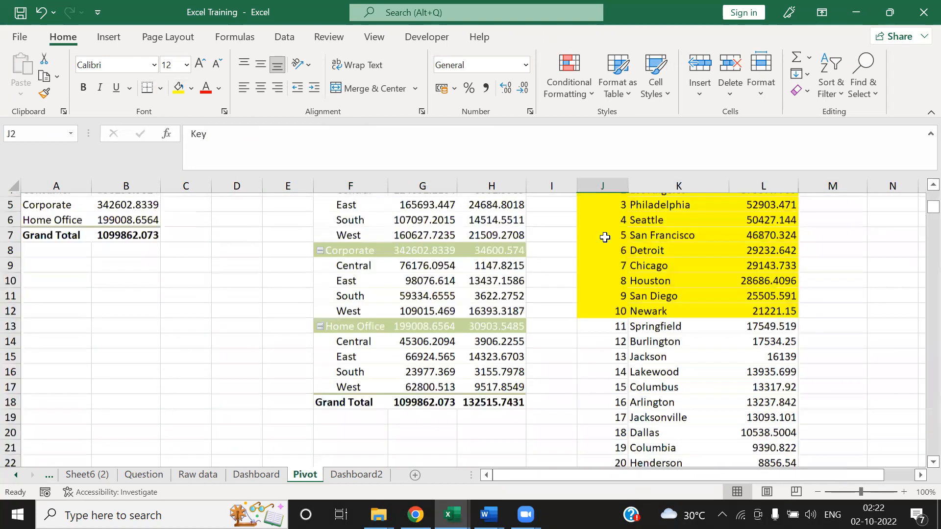
pyautogui.press('Down')
pyautogui.press('Down')
pyautogui.press('Up')
pyautogui.hotkey('shift', 'Right')
pyautogui.hotkey('shift', 'Right')
pyautogui.hotkey('shift', 'Down')
pyautogui.hotkey('shift', 'Down')
pyautogui.hotkey('shift', 'Down')
pyautogui.hotkey('shift', 'Down')
pyautogui.hotkey('shift', 'Down')
pyautogui.hotkey('shift', 'Down')
pyautogui.hotkey('shift', 'Down')
pyautogui.hotkey('shift', 'Down')
pyautogui.hotkey('shift', 'Down')
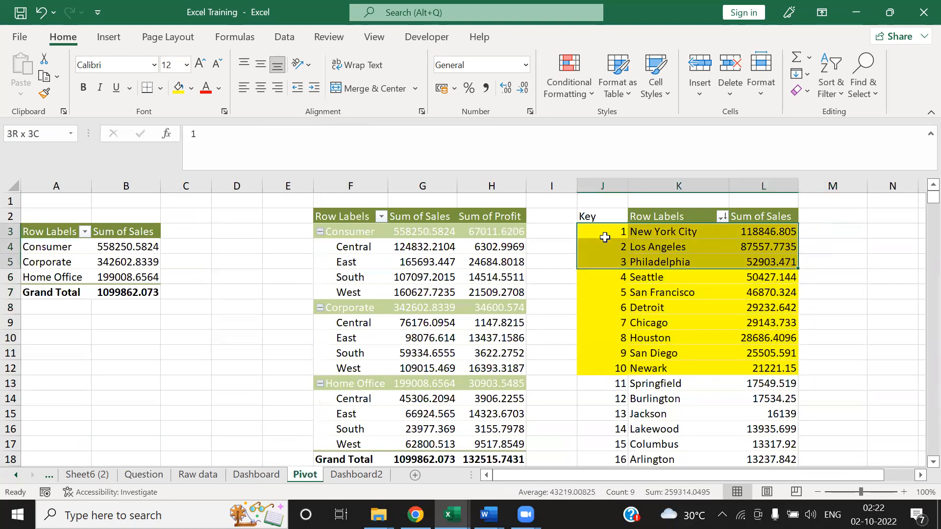
pyautogui.hotkey('ctrl', 'c')
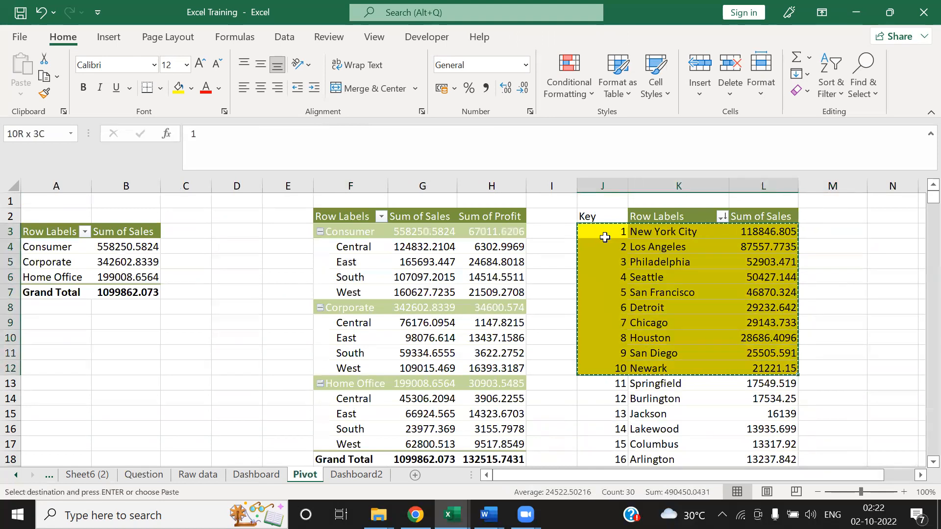
# Paste the copied city data as values on the Dashboard2 sheet, starting at Y10.
pyautogui.click(346, 479)
pyautogui.moveTo(646, 474); pyautogui.dragTo(820, 474)
pyautogui.click(533, 347)
pyautogui.click(655, 352)
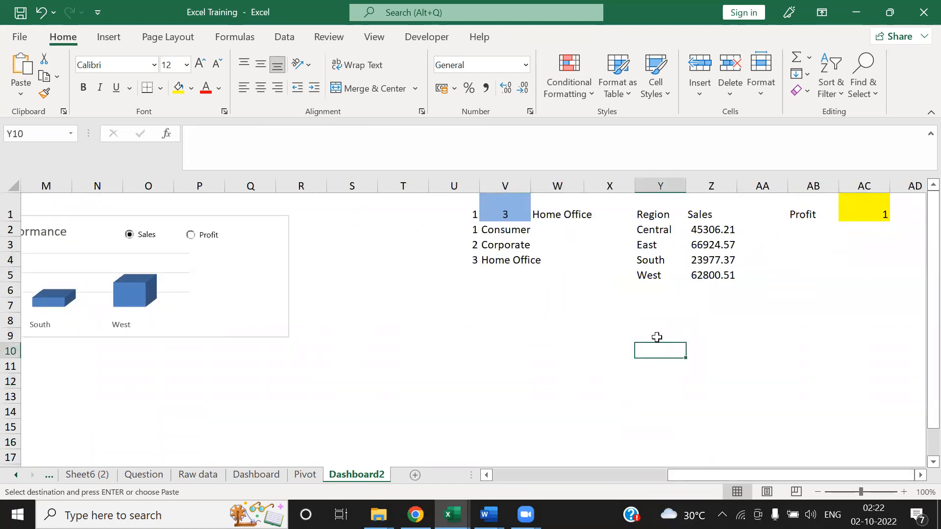
pyautogui.hotkey('ctrl', 'alt', 'v')
pyautogui.press('v')
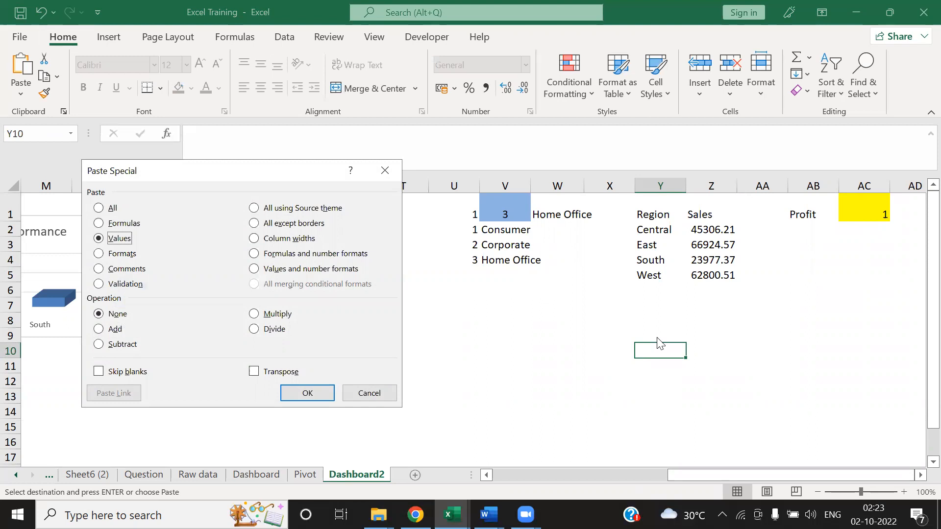
pyautogui.click(309, 392)
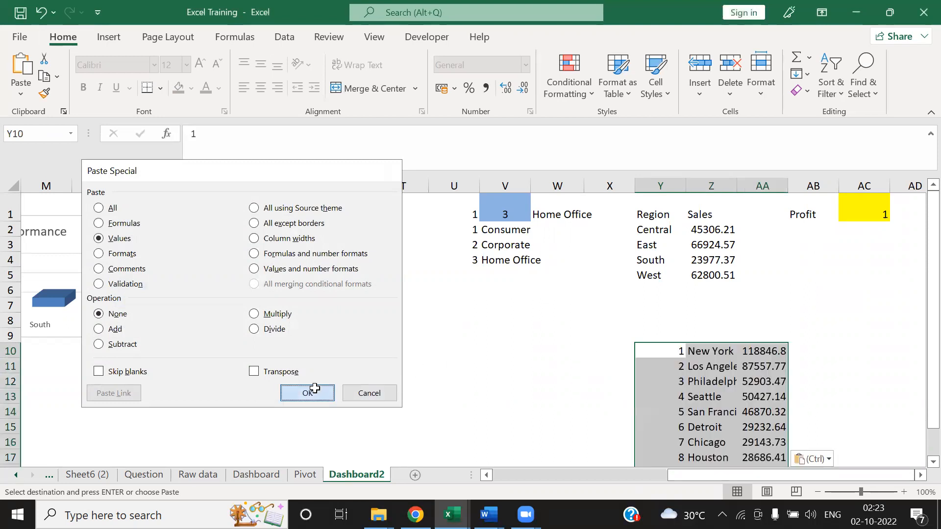
# Insert a 3-D column chart from the top ten city names and sales in Z10:AA19.
pyautogui.click(843, 367)
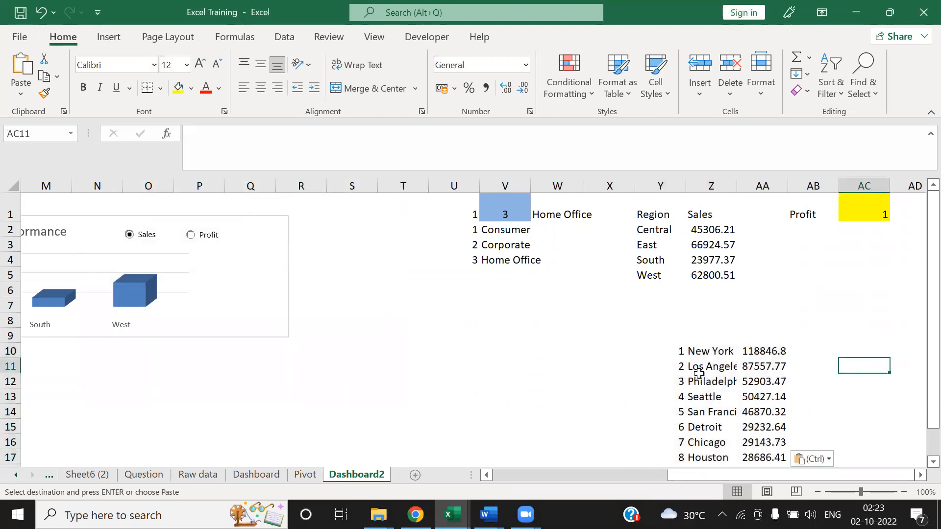
pyautogui.click(676, 342)
pyautogui.click(679, 355)
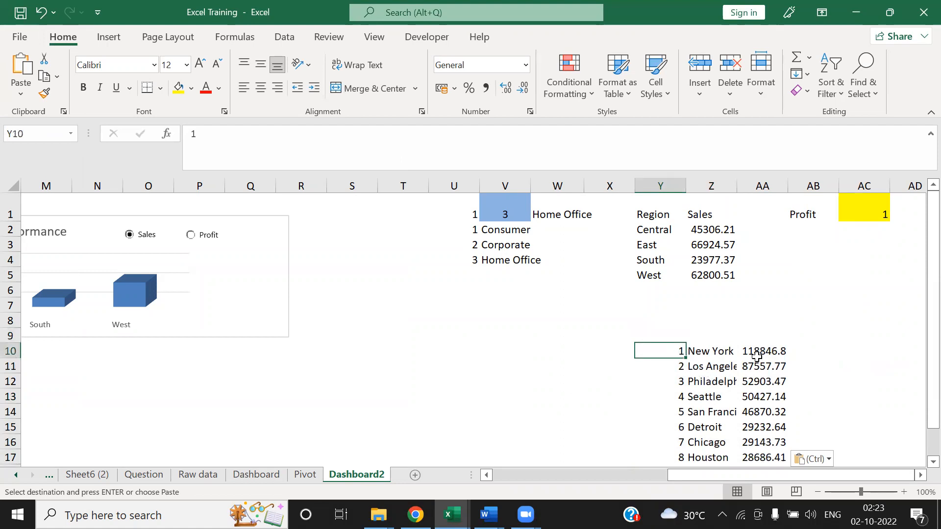
pyautogui.press('Right')
pyautogui.press('Right')
pyautogui.press('Right')
pyautogui.press('Left')
pyautogui.press('Left')
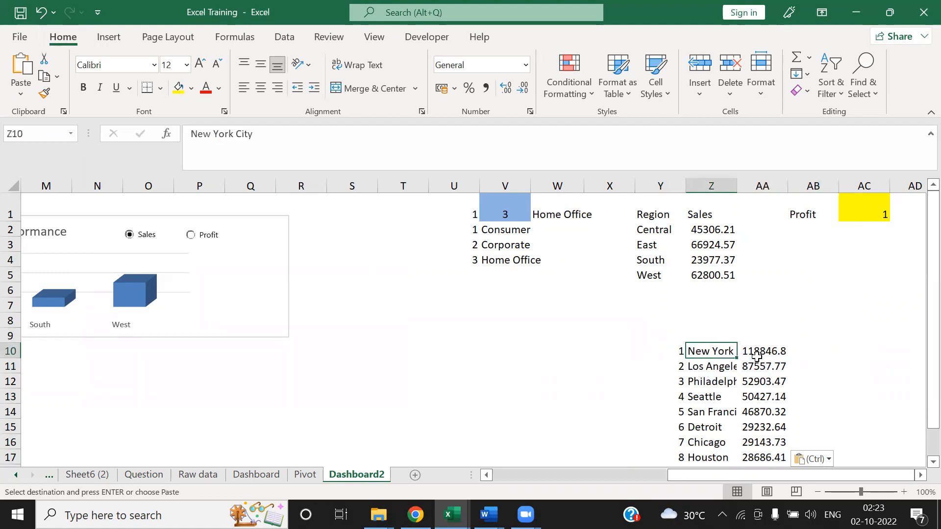
pyautogui.hotkey('ctrl', 'shift', 'Right')
pyautogui.hotkey('ctrl', 'shift', 'Down')
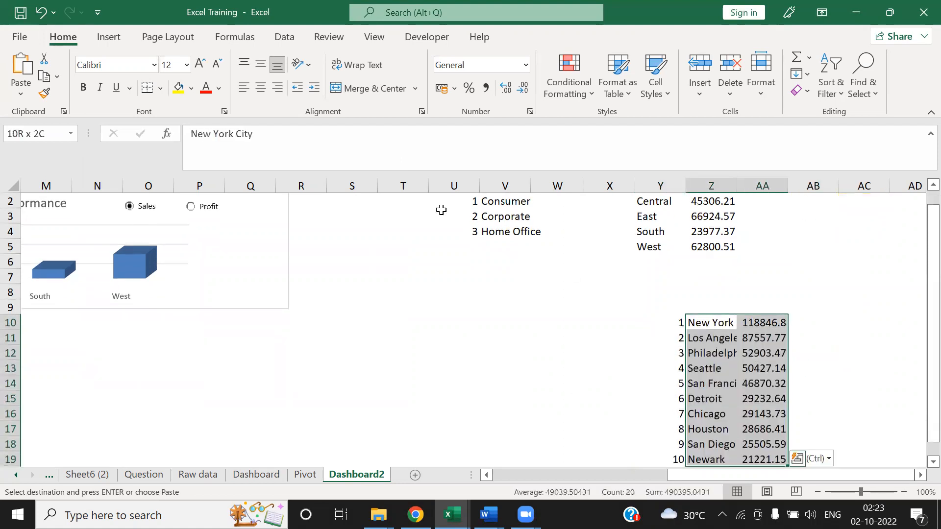
pyautogui.click(109, 37)
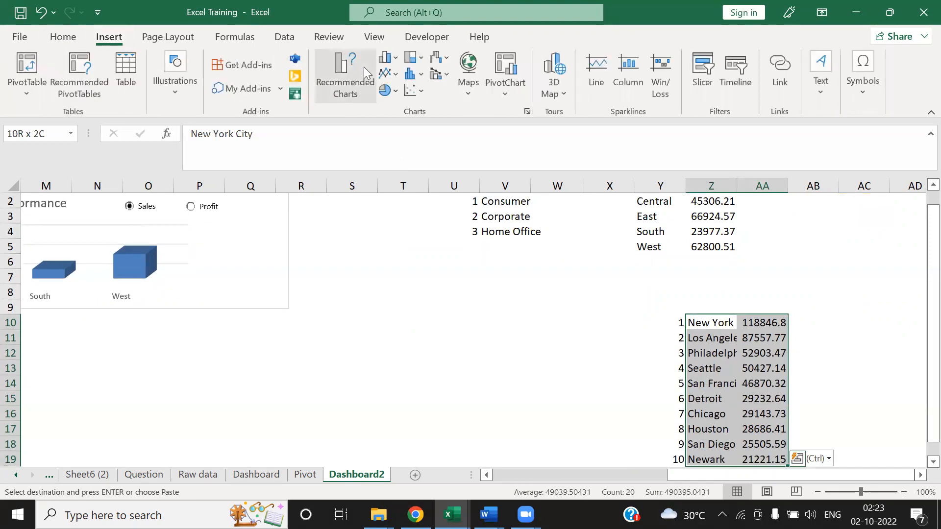
pyautogui.click(396, 59)
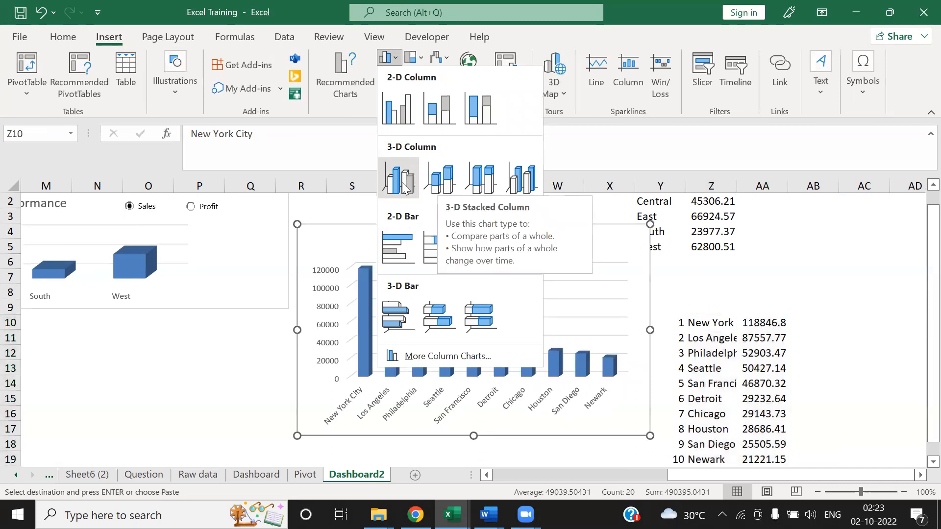
pyautogui.click(439, 186)
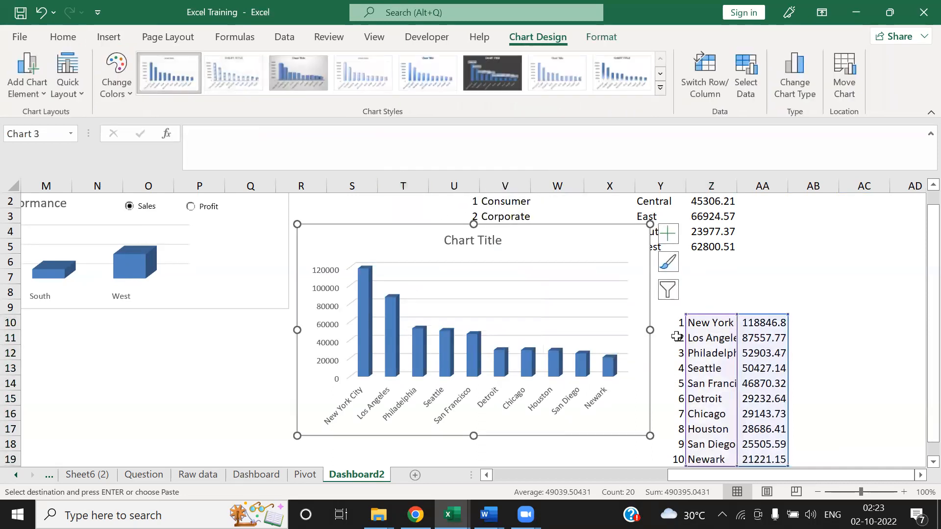
# Place the city chart below the segment and region charts from row 10 to 21, and widen it to span columns A to Q.
pyautogui.moveTo(696, 474); pyautogui.dragTo(591, 474)
pyautogui.moveTo(796, 247); pyautogui.dragTo(273, 307)
pyautogui.moveTo(932, 378); pyautogui.dragTo(932, 392)
pyautogui.moveTo(680, 473); pyautogui.dragTo(607, 473)
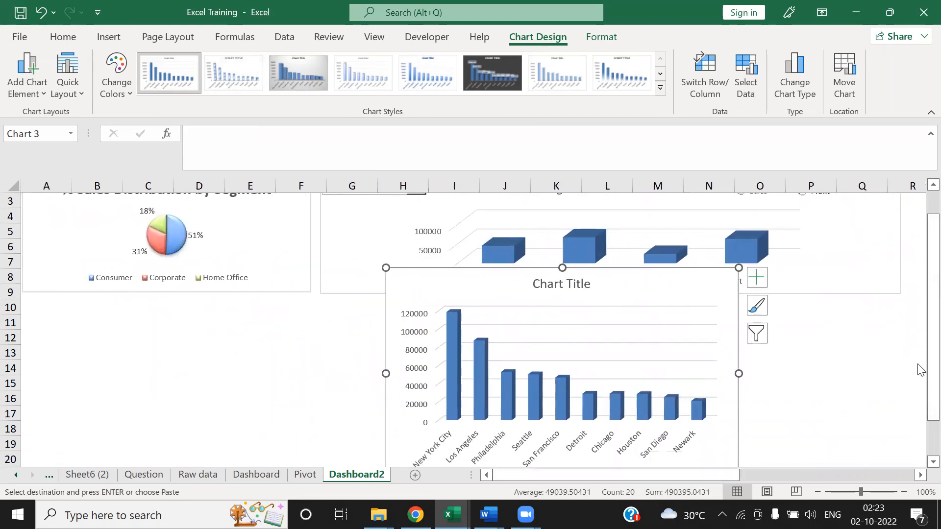
pyautogui.moveTo(919, 375); pyautogui.dragTo(919, 372)
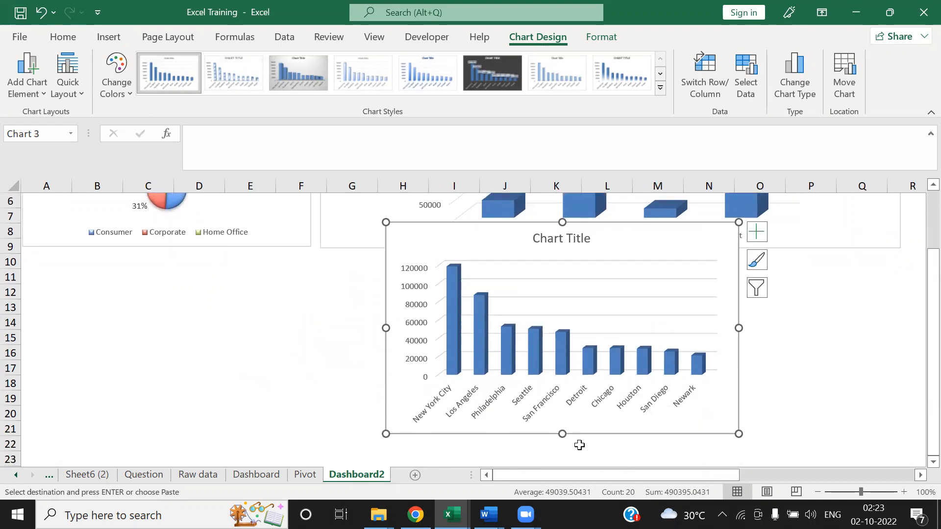
pyautogui.moveTo(562, 434); pyautogui.dragTo(560, 392)
pyautogui.moveTo(531, 220); pyautogui.dragTo(223, 277)
pyautogui.moveTo(638, 473); pyautogui.dragTo(564, 479)
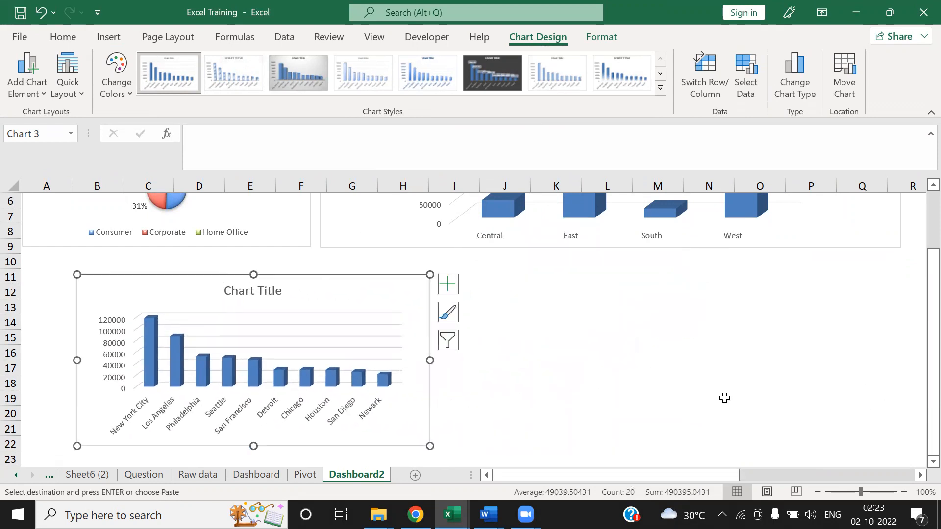
pyautogui.moveTo(218, 281); pyautogui.dragTo(163, 266)
pyautogui.moveTo(377, 344); pyautogui.dragTo(899, 331)
# Change the city chart's title to "Top 10 Cities".
pyautogui.click(470, 284)
pyautogui.click(467, 276)
pyautogui.moveTo(436, 273); pyautogui.dragTo(488, 277)
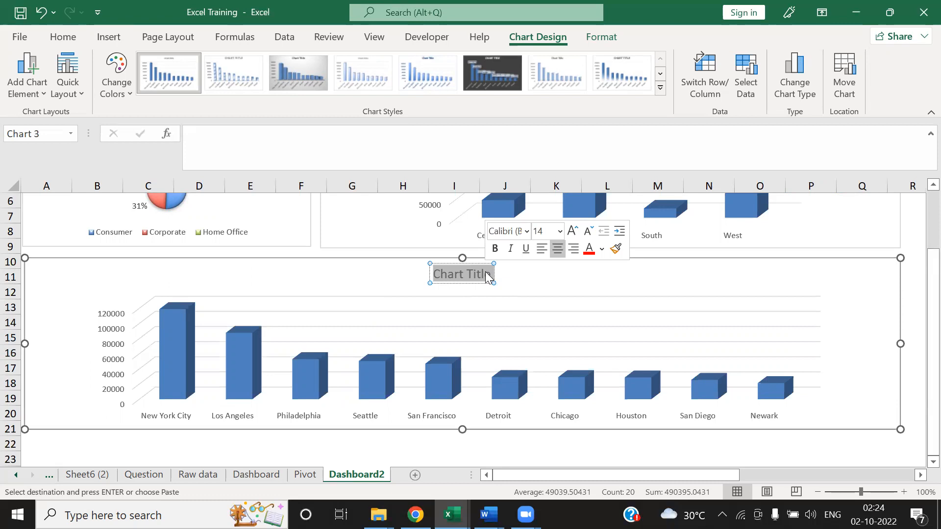
pyautogui.write('TOp')
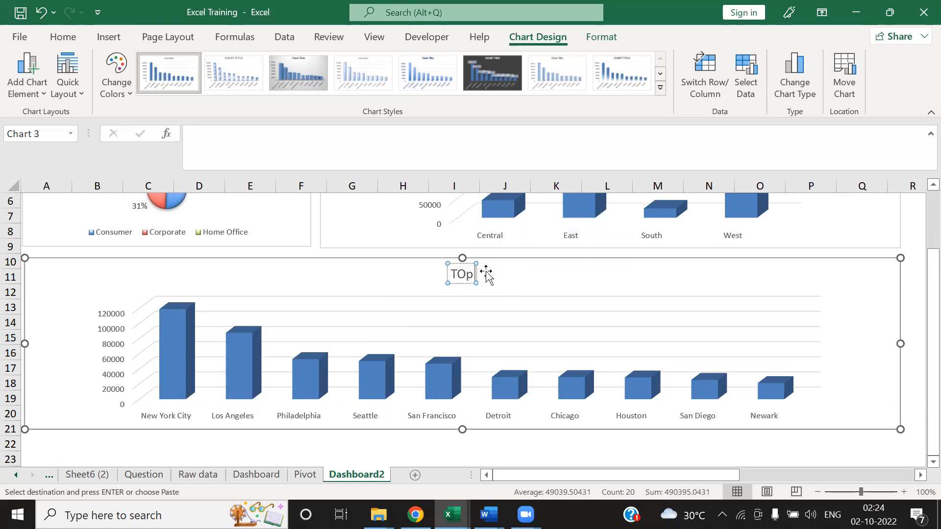
pyautogui.press('BackSpace')
pyautogui.press('BackSpace')
pyautogui.write('op 1')
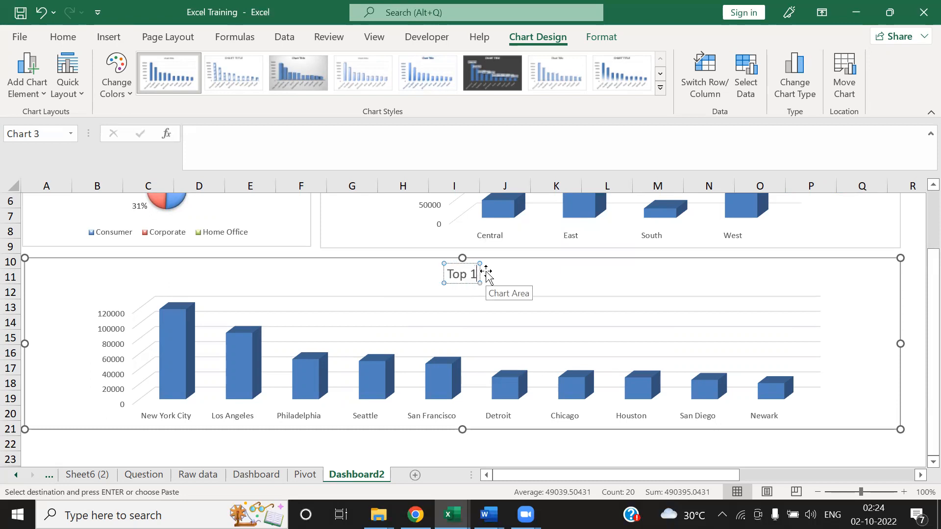
pyautogui.write('0 Cities')
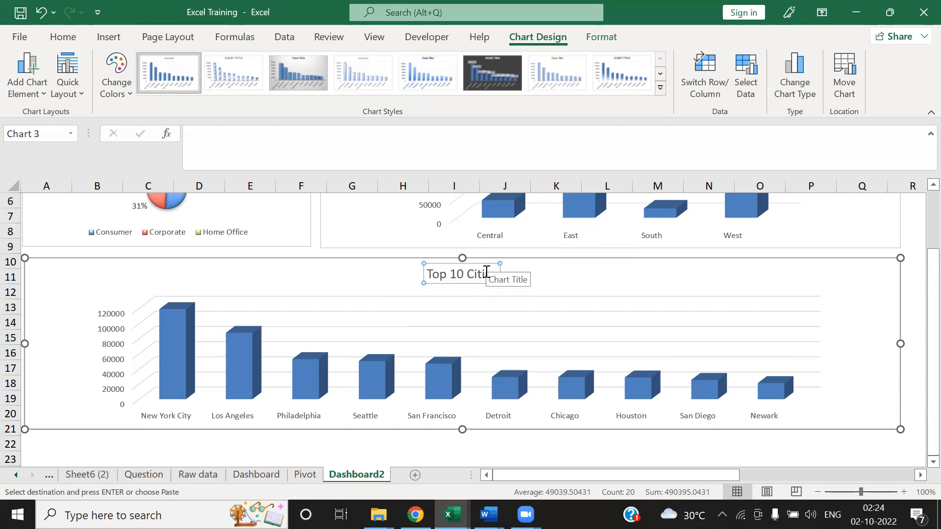
pyautogui.click(814, 339)
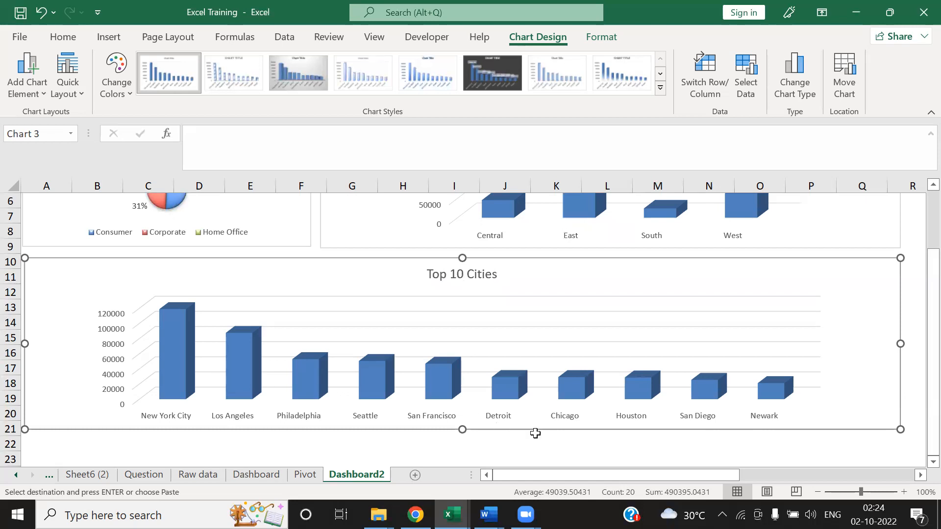
pyautogui.click(493, 449)
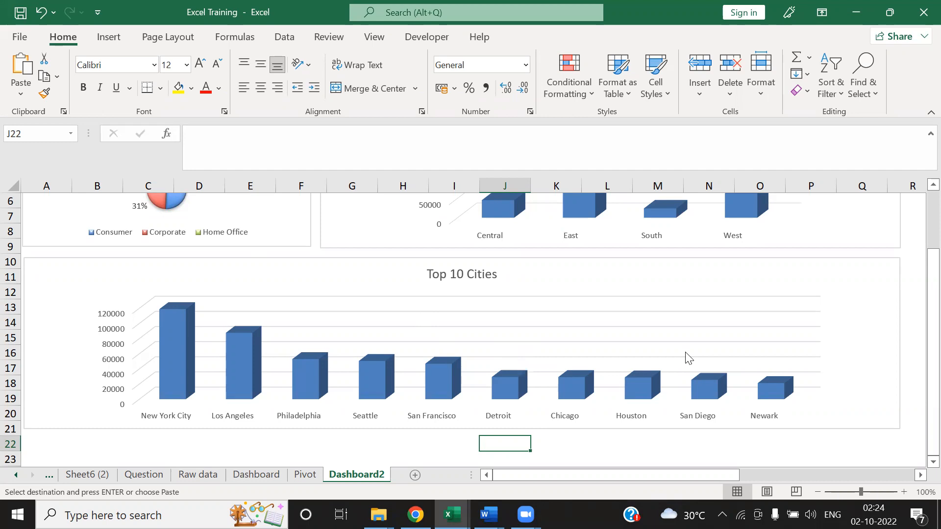
# Draw a horizontal scroll bar form control in row 22, as wide as the Top 10 Cities chart above it.
pyautogui.click(426, 37)
pyautogui.click(305, 97)
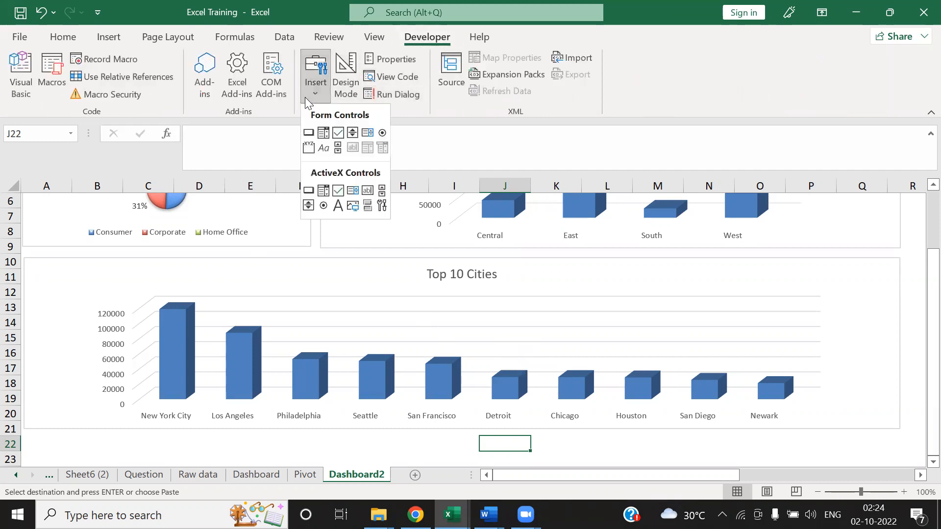
pyautogui.click(337, 150)
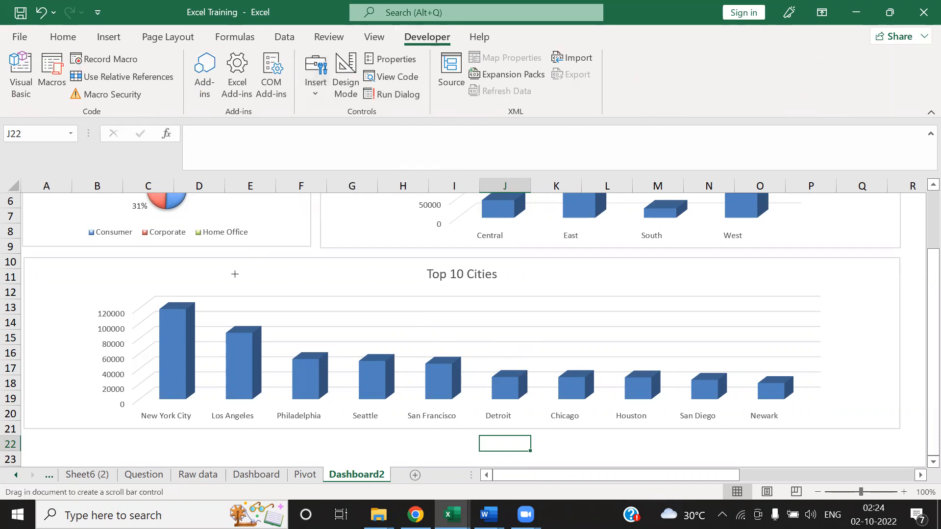
pyautogui.moveTo(25, 442); pyautogui.dragTo(900, 318)
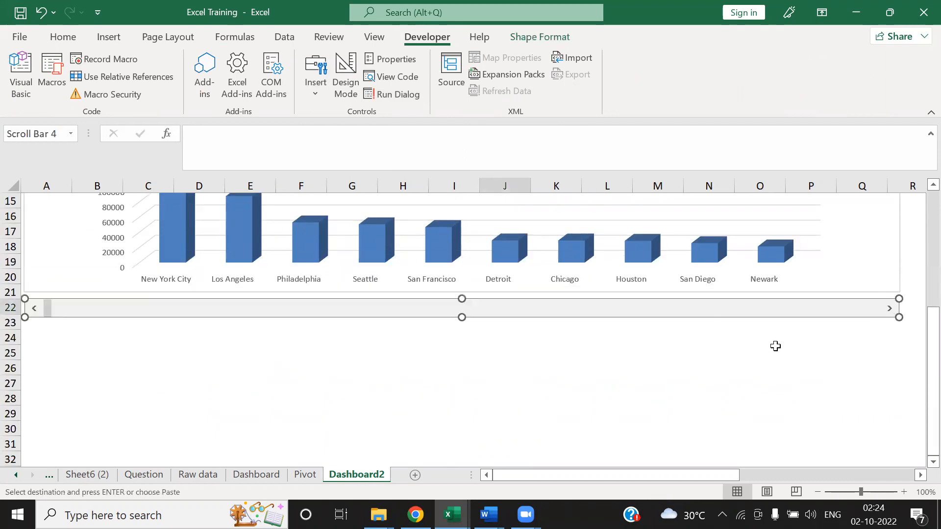
pyautogui.click(760, 348)
# Test the new scroll bar by advancing it several increments, and return its slider to the start.
pyautogui.click(888, 314)
pyautogui.click(888, 314)
pyautogui.click(888, 314)
pyautogui.moveTo(81, 312); pyautogui.dragTo(29, 312)
pyautogui.moveTo(918, 342); pyautogui.dragTo(916, 269)
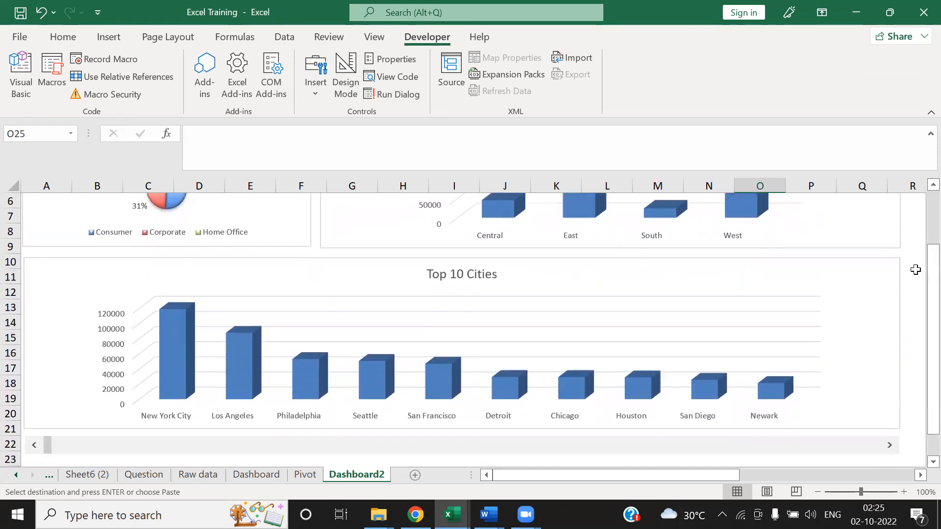
# Shorten the Top 10 Cities chart to end at row 18 and move the scroll bar directly beneath it.
pyautogui.click(488, 427)
pyautogui.moveTo(460, 428); pyautogui.dragTo(462, 393)
pyautogui.keyDown('ctrl'); pyautogui.click(446, 444); pyautogui.keyUp('ctrl')
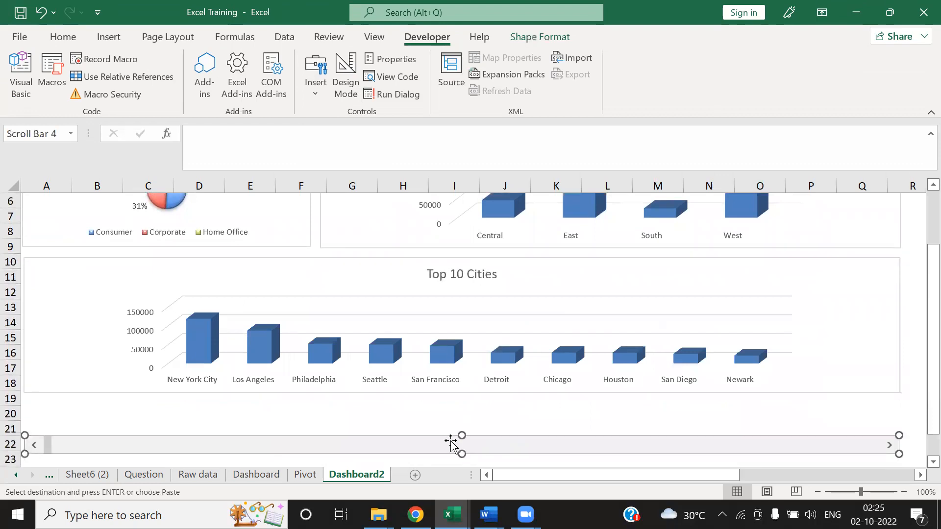
pyautogui.moveTo(440, 441); pyautogui.dragTo(439, 401)
pyautogui.click(438, 427)
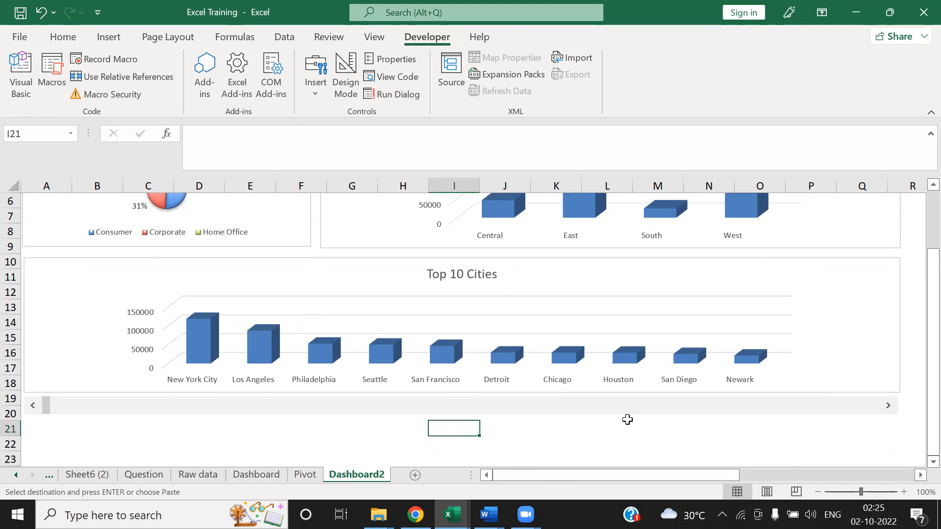
# Try out the repositioned scroll bar under the Top 10 Cities chart and return its slider to the start.
pyautogui.click(886, 410)
pyautogui.click(886, 411)
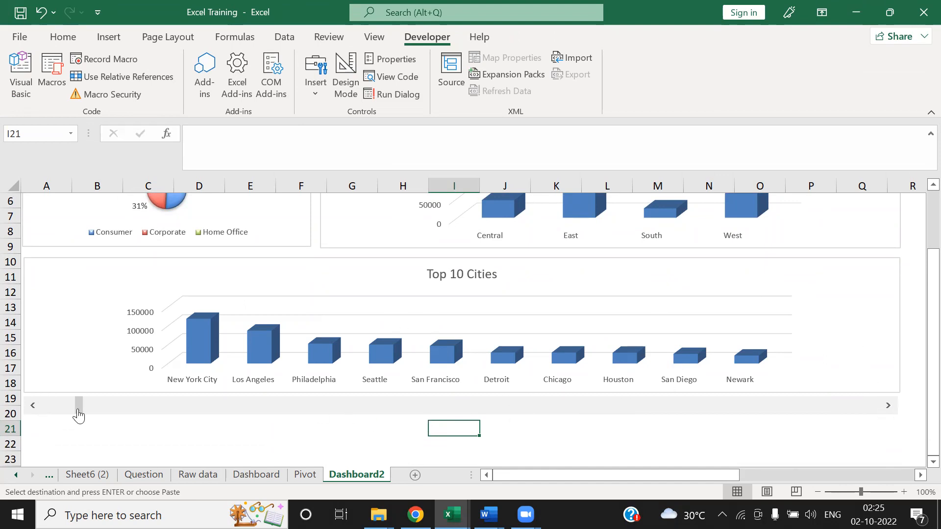
pyautogui.moveTo(567, 475); pyautogui.dragTo(428, 460)
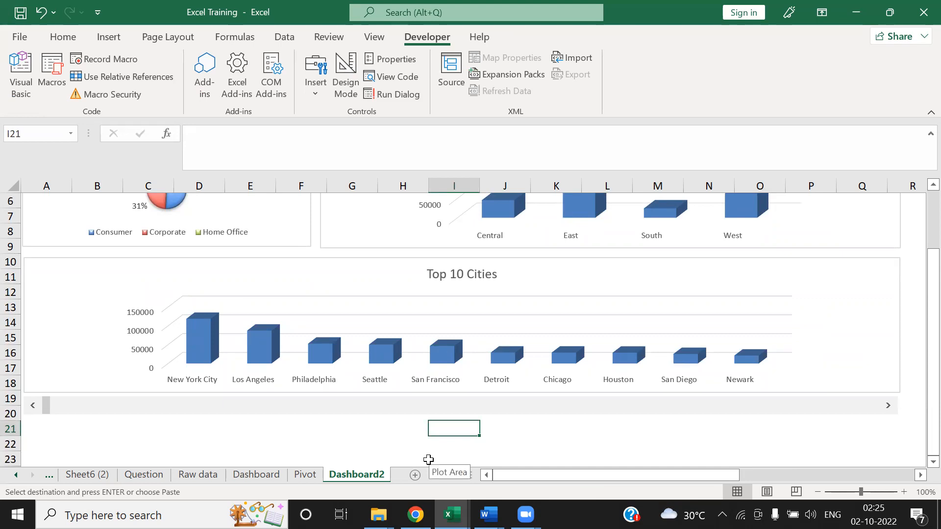
# Link the scroll bar to cell Y9, just above the top ten city keys.
pyautogui.rightClick(383, 411)
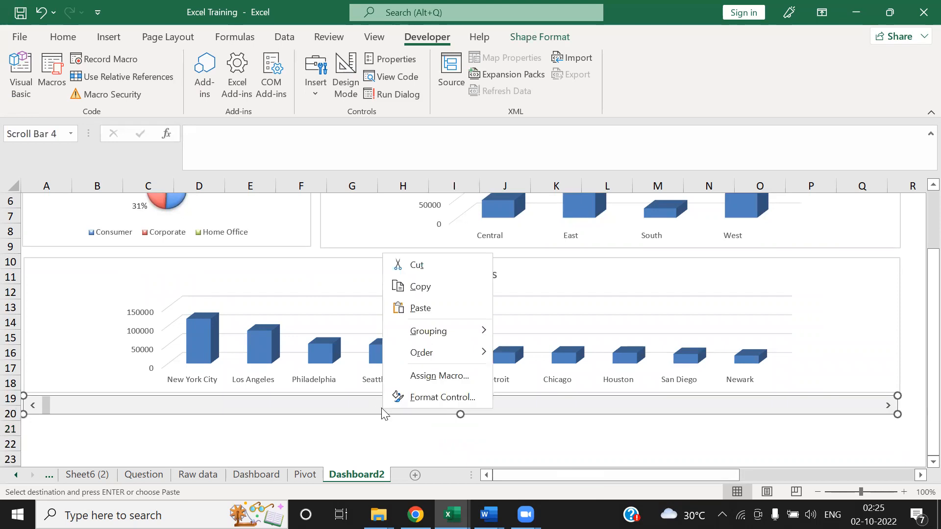
pyautogui.click(432, 396)
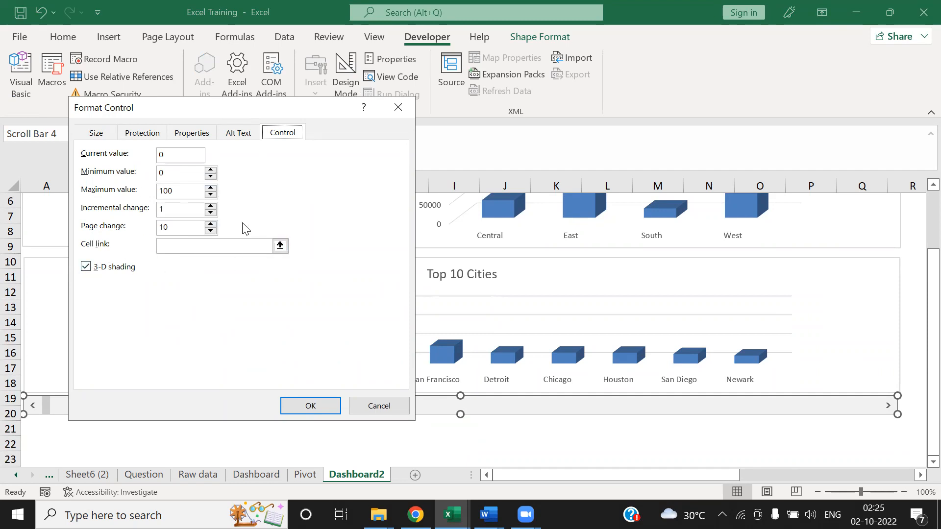
pyautogui.click(280, 246)
pyautogui.moveTo(635, 475); pyautogui.dragTo(816, 463)
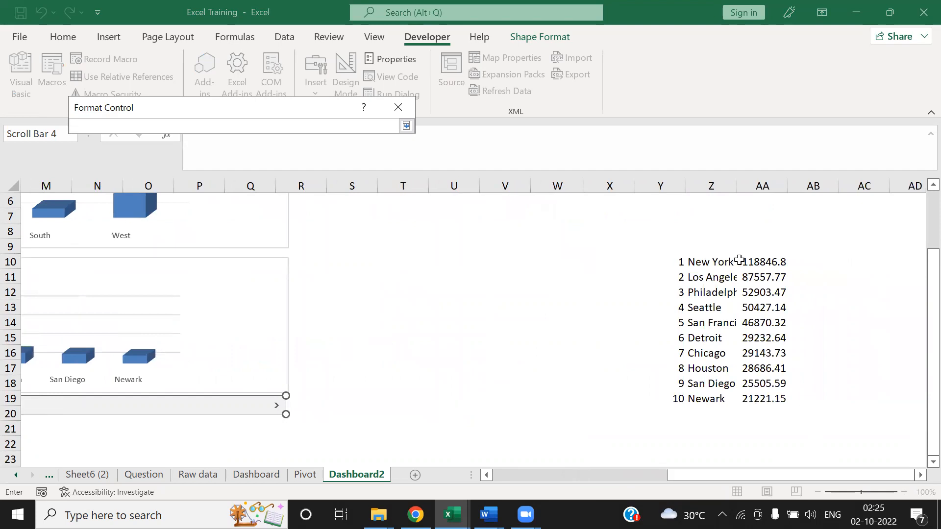
pyautogui.click(676, 246)
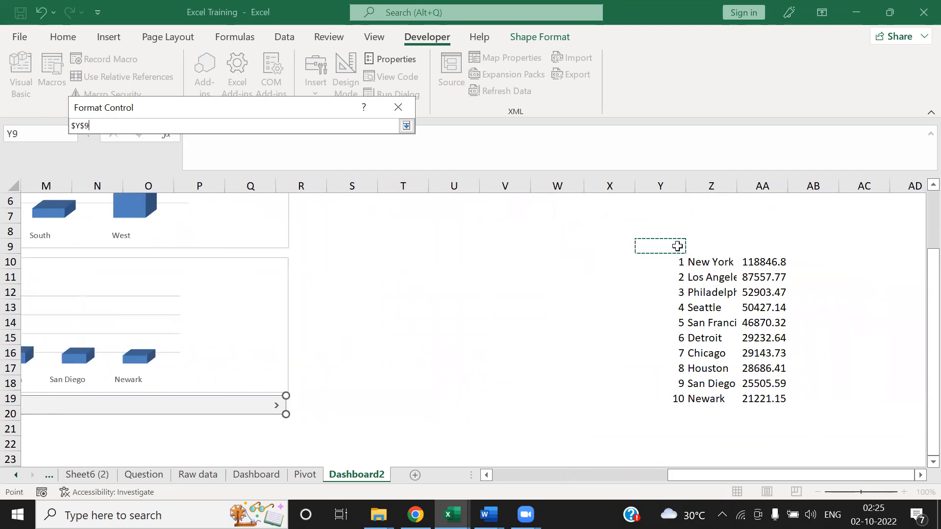
pyautogui.press('Return')
pyautogui.click(312, 405)
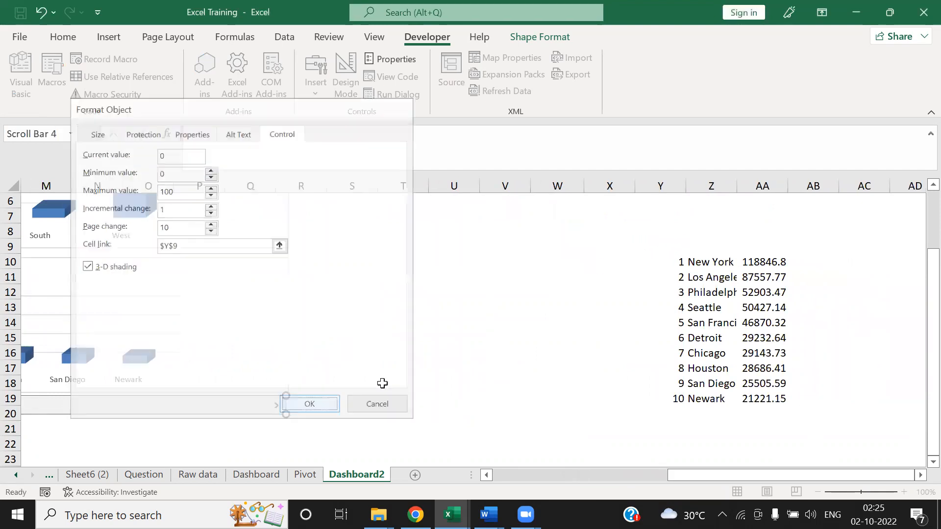
# Fill the scroll bar's linked cell Y9 with olive green.
pyautogui.click(670, 251)
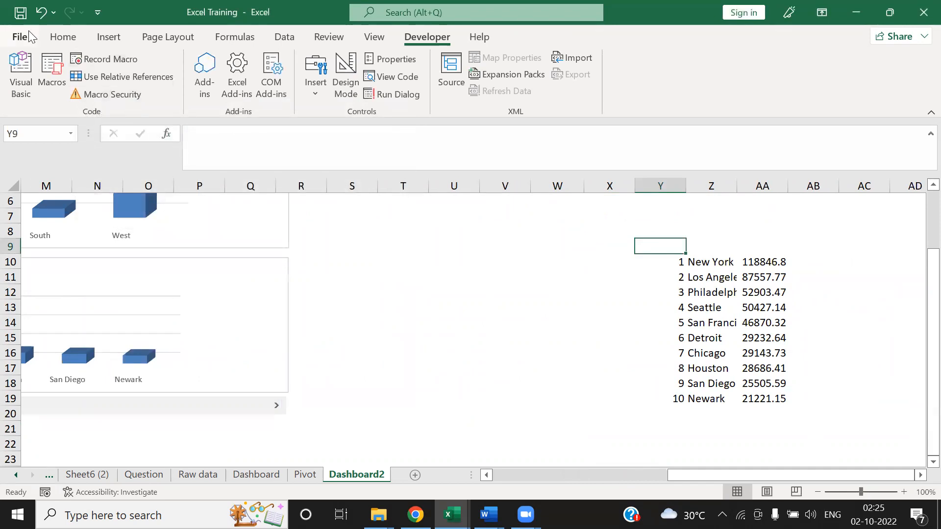
pyautogui.click(57, 38)
pyautogui.click(191, 88)
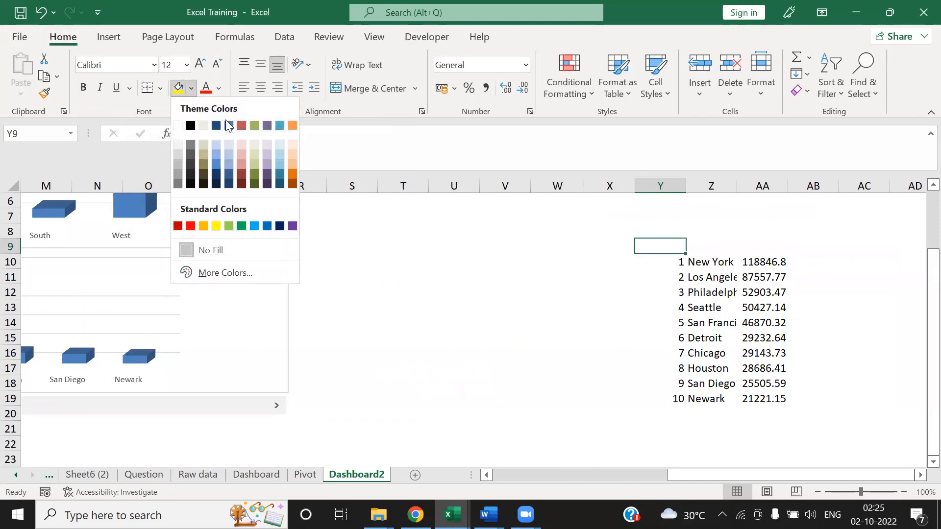
pyautogui.click(254, 126)
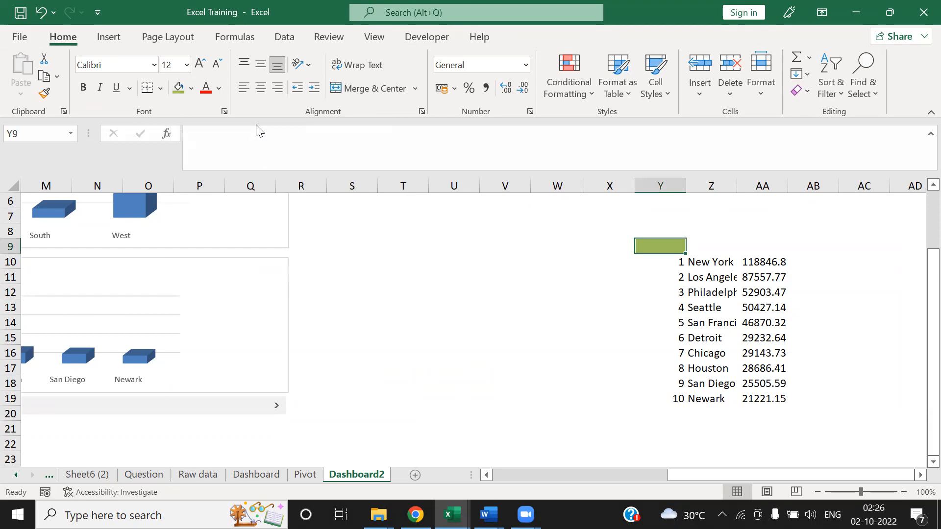
# Label the green linked cell by entering "cell link for Scroll bar" in cell W9.
pyautogui.click(663, 219)
pyautogui.press('Down')
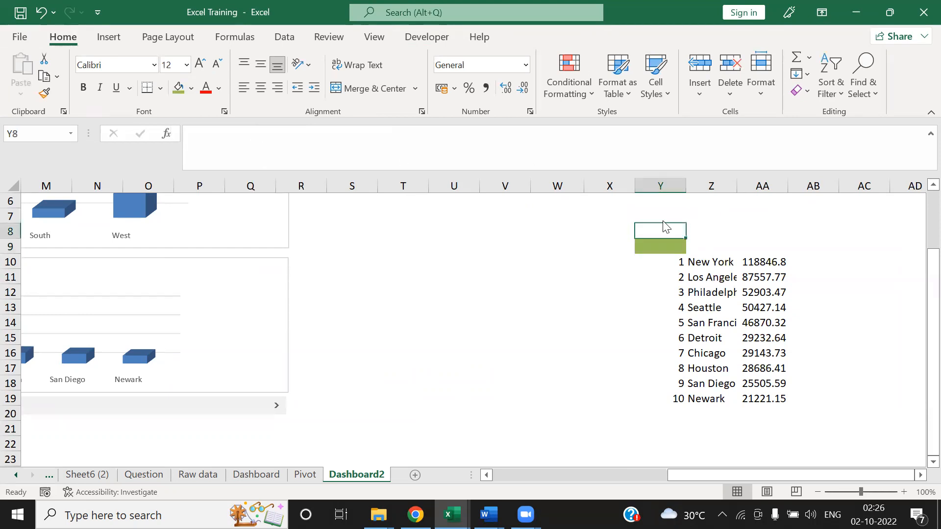
pyautogui.press('Left')
pyautogui.press('Down')
pyautogui.press('Left')
pyautogui.press('Right')
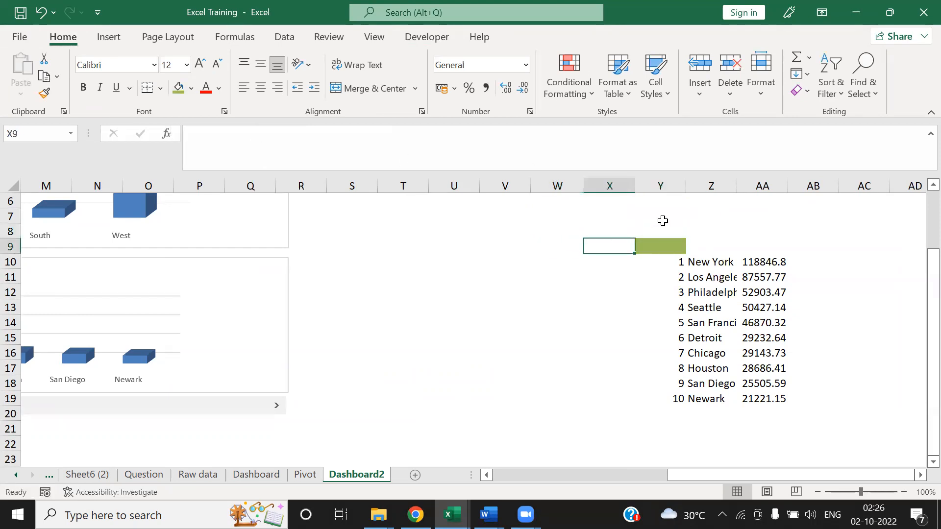
pyautogui.press('Left')
pyautogui.write('cle')
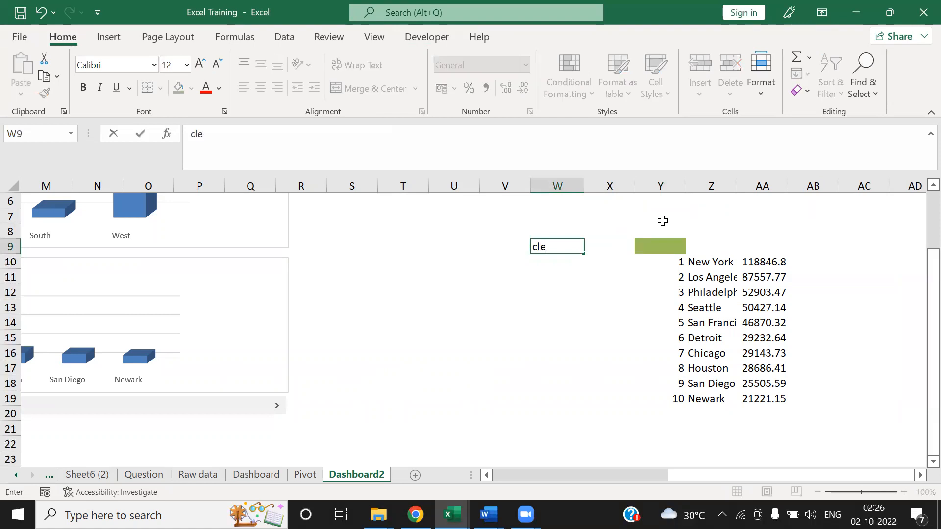
pyautogui.write('l link for Scroll bar')
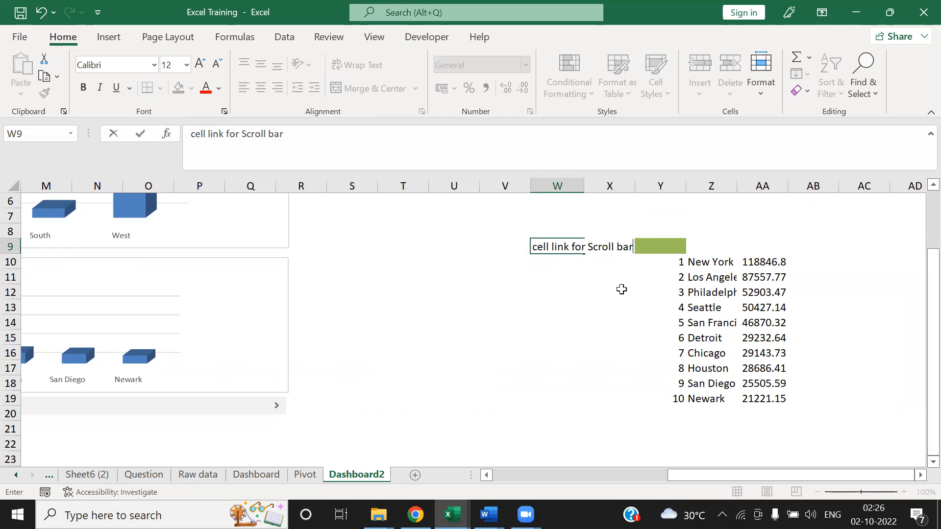
pyautogui.click(622, 290)
# Advance the scroll bar repeatedly in single steps to test its link to cell Y9.
pyautogui.click(653, 245)
pyautogui.click(276, 406)
pyautogui.click(276, 406)
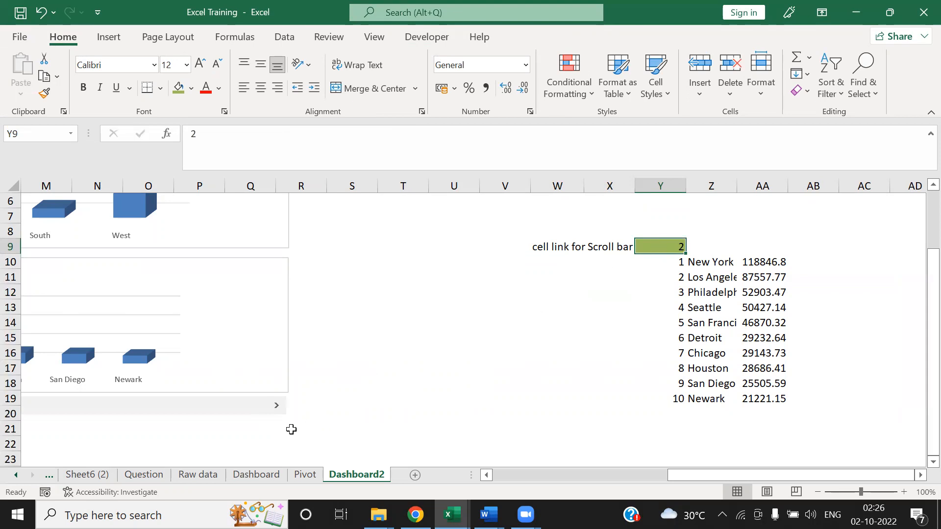
pyautogui.click(277, 410)
pyautogui.click(276, 410)
pyautogui.click(277, 411)
pyautogui.click(277, 411)
pyautogui.doubleClick(276, 410)
pyautogui.tripleClick(277, 410)
pyautogui.tripleClick(276, 411)
pyautogui.doubleClick(277, 410)
pyautogui.rightClick(252, 411)
pyautogui.click(283, 394)
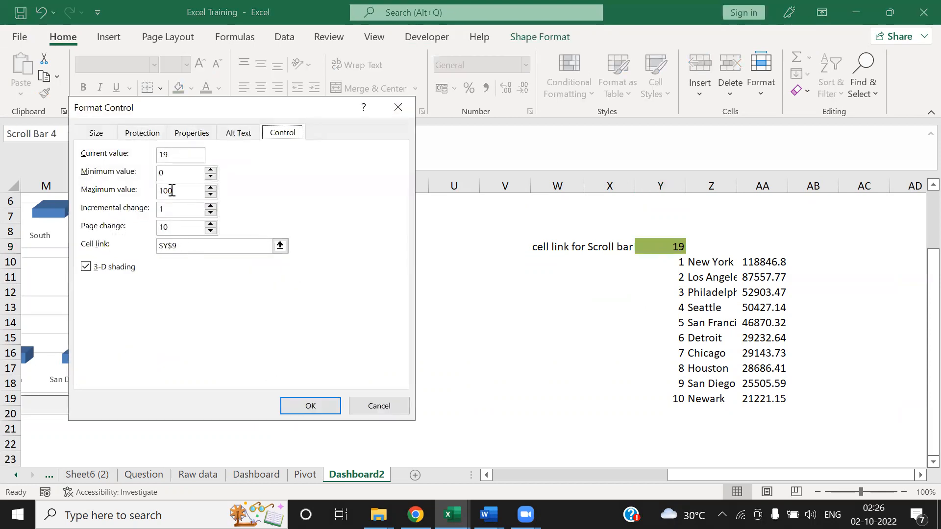
pyautogui.moveTo(179, 193); pyautogui.dragTo(144, 191)
pyautogui.write('100')
pyautogui.click(406, 406)
pyautogui.click(485, 351)
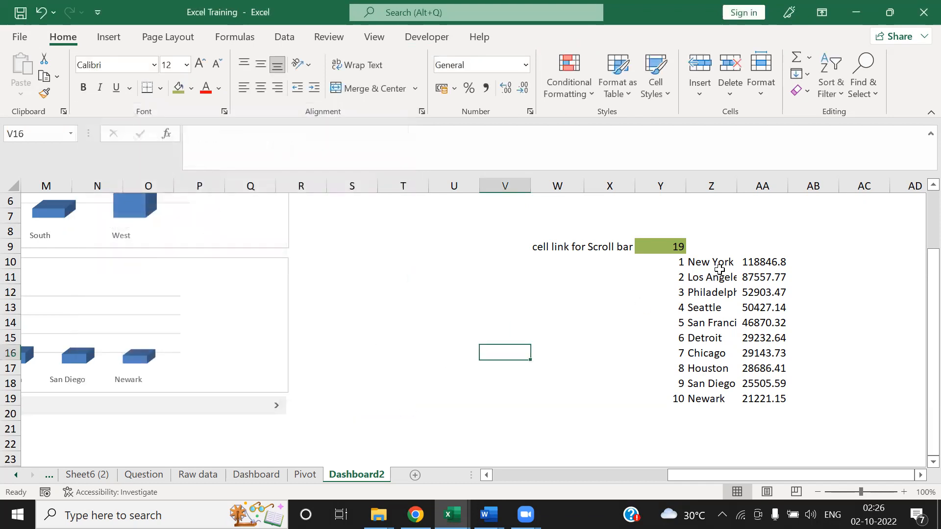
# Clear the first key in cell Y10 and set the linked cell Y9 to 0.
pyautogui.click(671, 263)
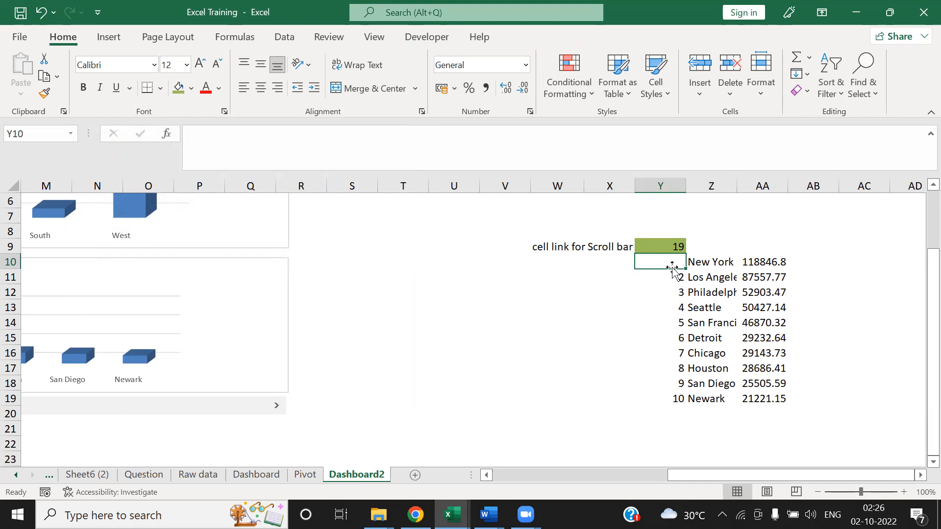
pyautogui.click(645, 243)
pyautogui.write('0')
pyautogui.press('Return')
pyautogui.write('=')
pyautogui.click(647, 243)
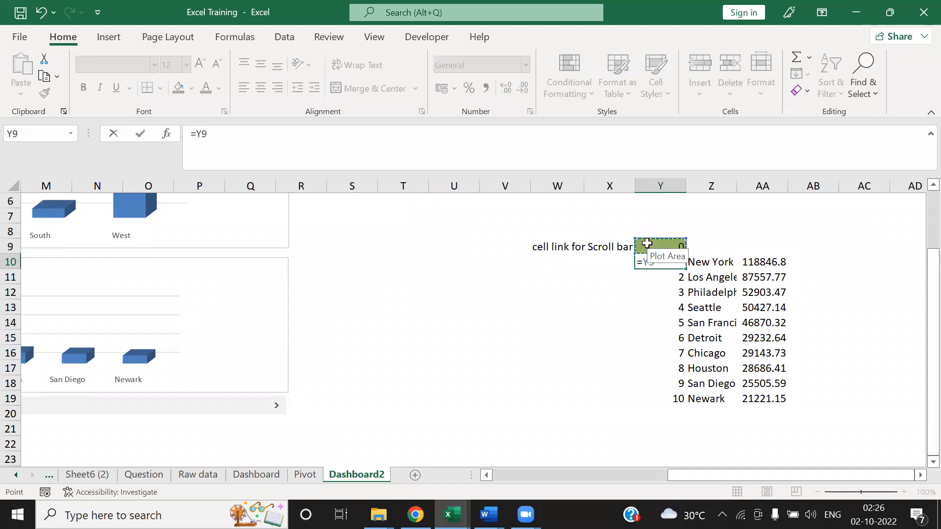
pyautogui.press('Return')
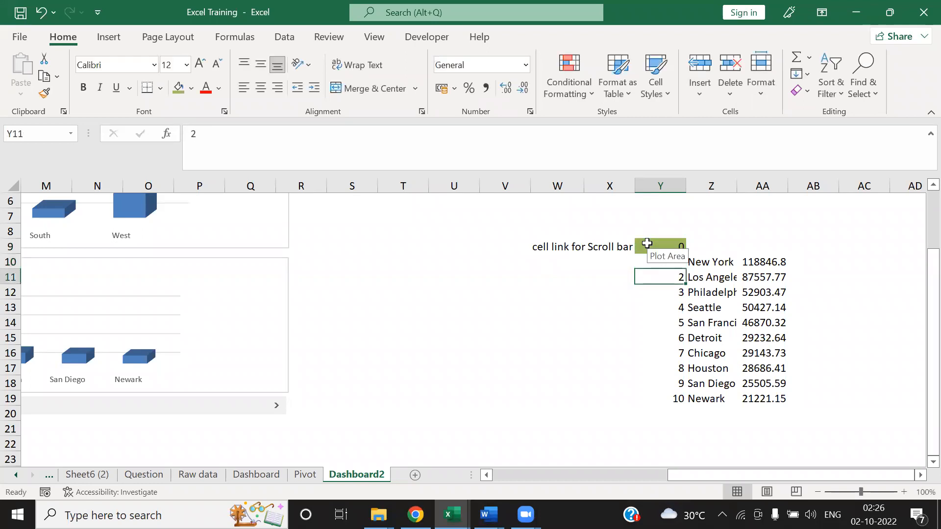
pyautogui.click(796, 289)
# Enter the formula =Y9+1 in cell Y10 so the first key follows the scroll bar's linked cell.
pyautogui.click(667, 263)
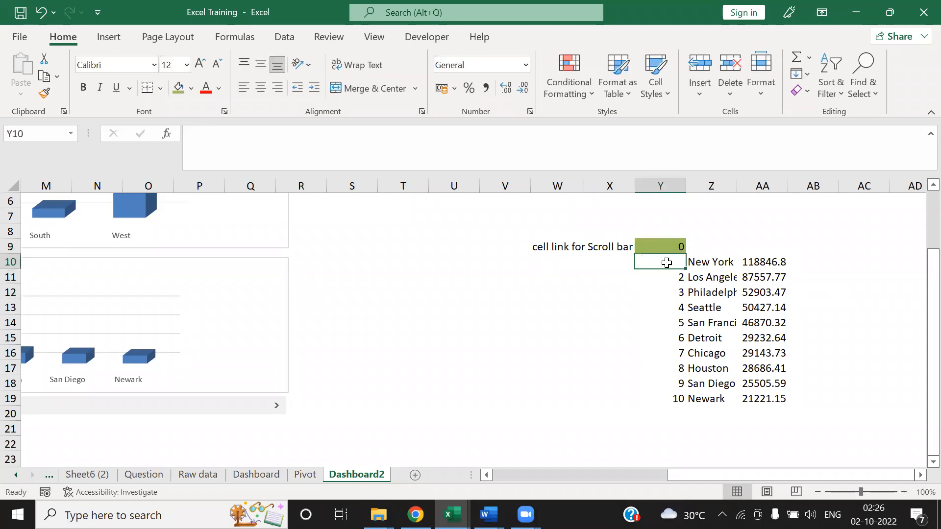
pyautogui.write('=')
pyautogui.press('Up')
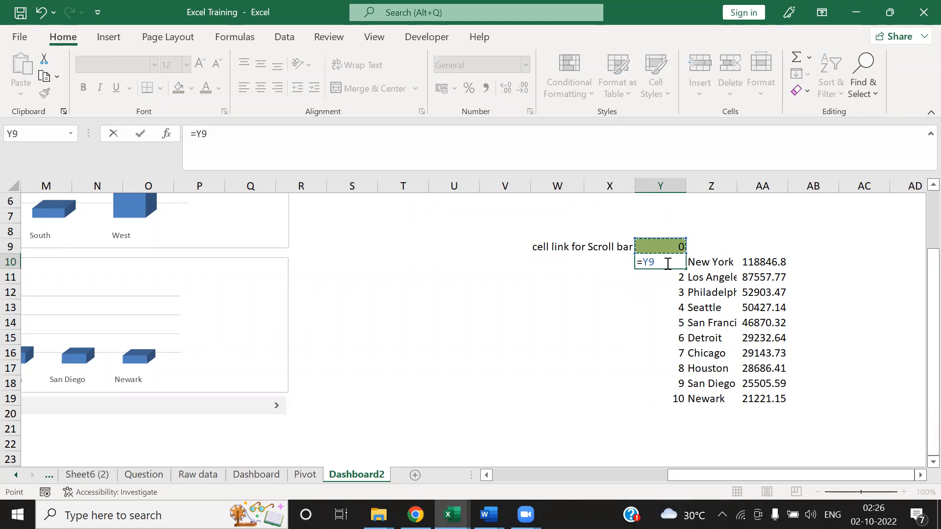
pyautogui.write('+1')
pyautogui.press('Tab')
pyautogui.click(666, 263)
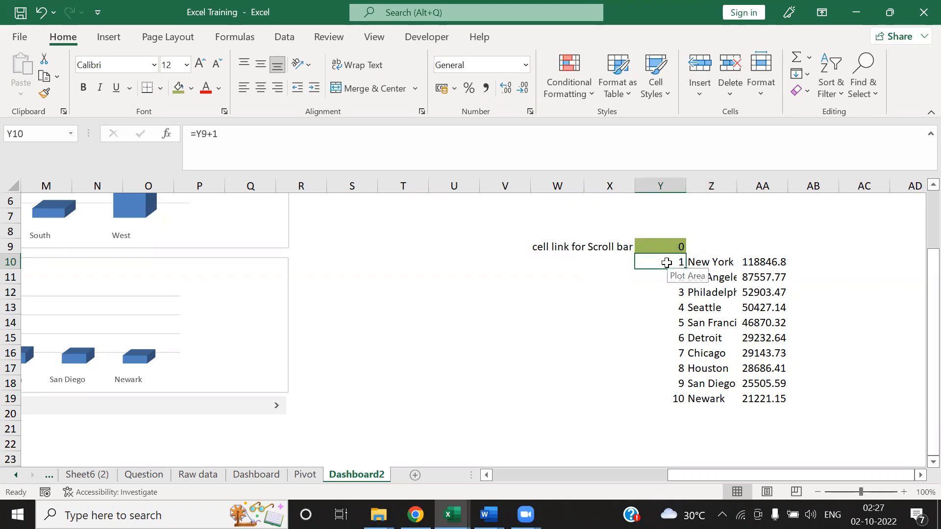
# Copy the Y10 formula down through cell Y19 to replace the remaining fixed keys.
pyautogui.hotkey('ctrl', 'c')
pyautogui.hotkey('ctrl', 'shift', 'Down')
pyautogui.hotkey('ctrl', 'v')
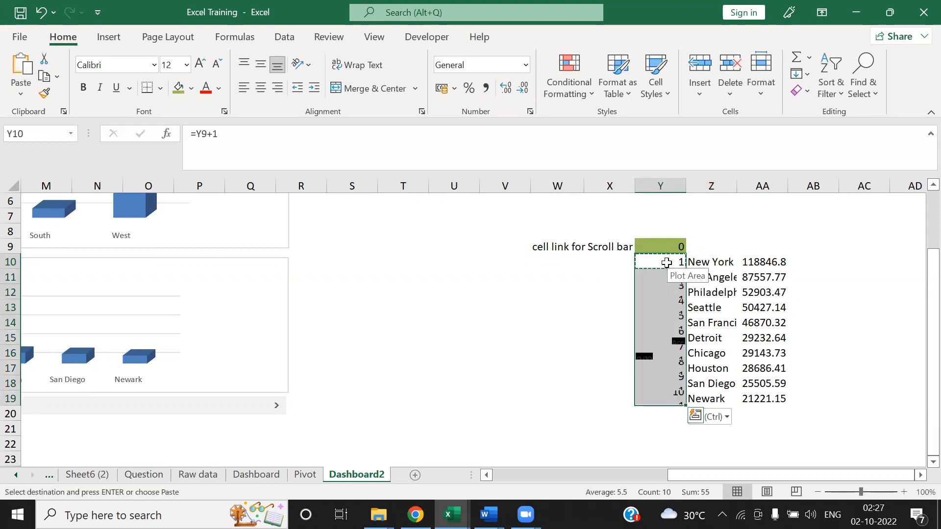
pyautogui.press('Up')
pyautogui.press('Down')
pyautogui.press('Escape')
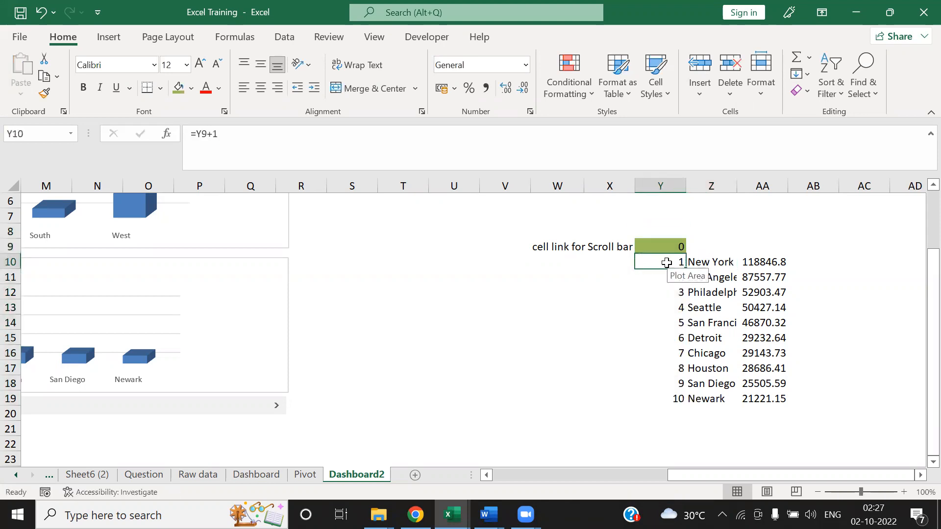
# Advance the scroll bar one step and inspect the key formulas in Y10 to Y14.
pyautogui.press('Up')
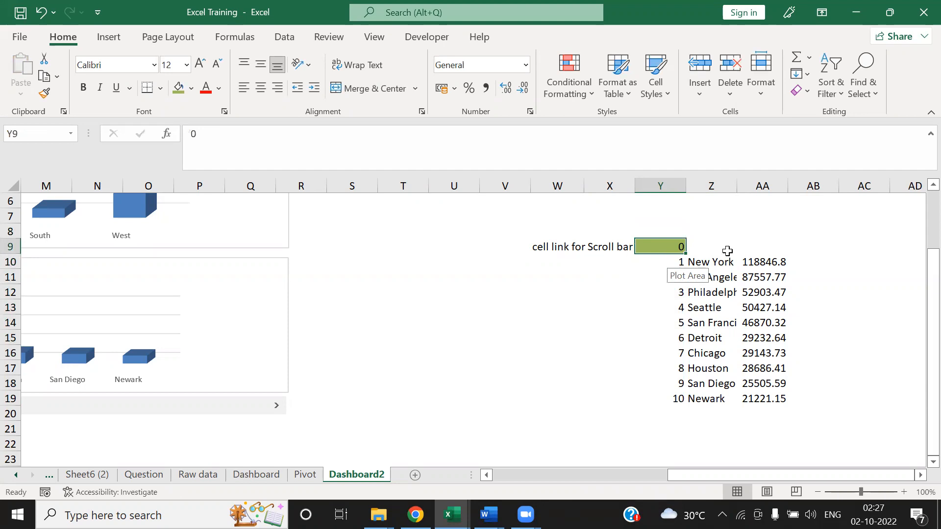
pyautogui.click(658, 263)
pyautogui.click(277, 406)
pyautogui.click(664, 250)
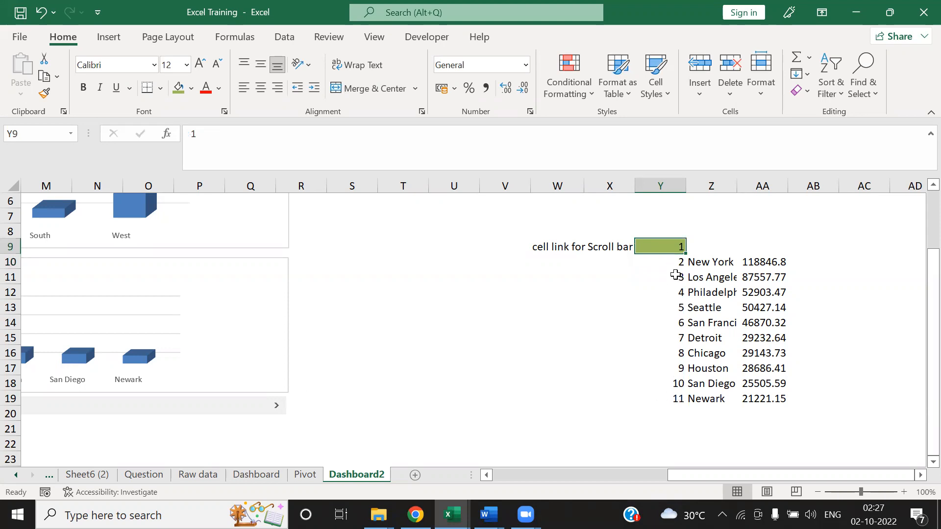
pyautogui.press('Down')
pyautogui.press('Down')
pyautogui.press('Down')
pyautogui.press('Down')
pyautogui.press('Down')
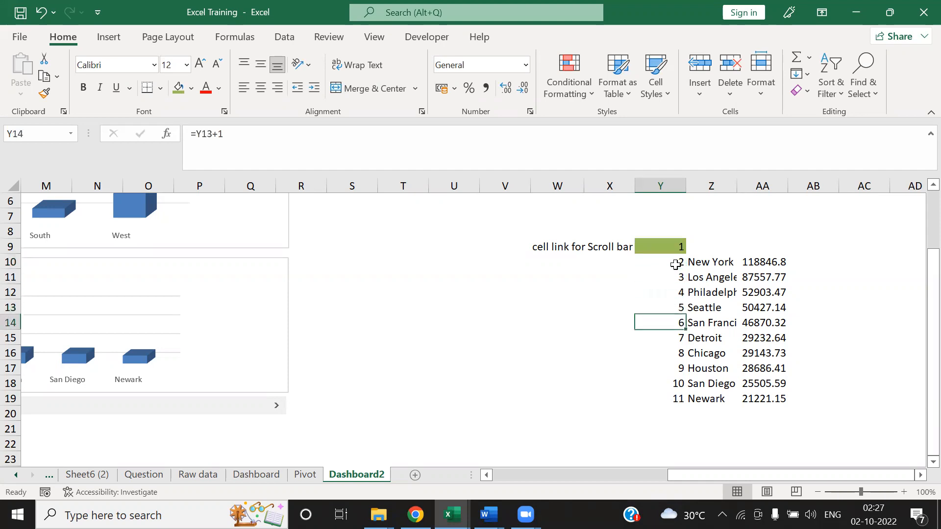
pyautogui.press('Up')
pyautogui.press('Up')
pyautogui.press('Up')
pyautogui.press('Up')
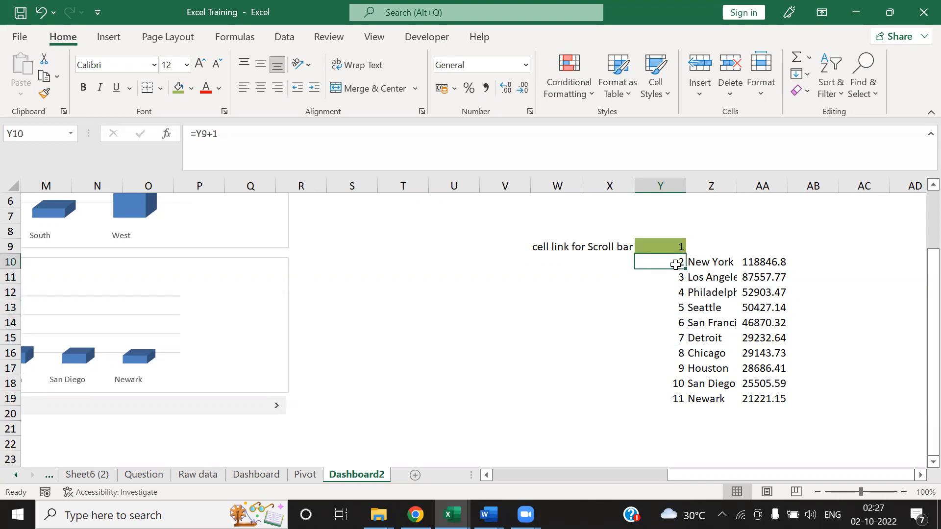
# Advance the scroll bar until Y9 reaches 12 to test how the ten keys shift.
pyautogui.click(277, 406)
pyautogui.click(277, 406)
pyautogui.click(277, 406)
pyautogui.click(277, 406)
pyautogui.click(278, 406)
pyautogui.click(277, 407)
pyautogui.click(277, 407)
pyautogui.click(278, 406)
pyautogui.click(277, 406)
pyautogui.click(277, 407)
pyautogui.click(277, 407)
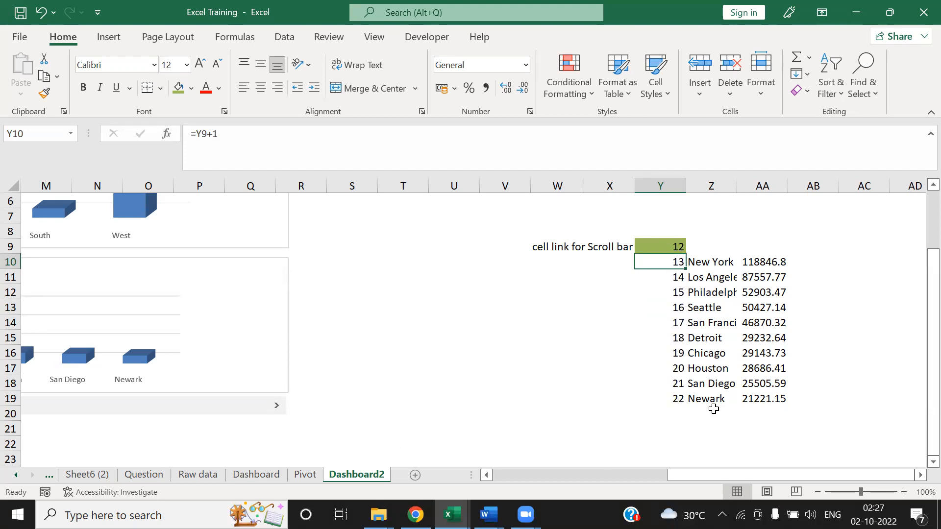
# Move the scroll bar's slider back near its start and check the keyed city sales table on the Pivot sheet.
pyautogui.moveTo(712, 262); pyautogui.dragTo(757, 400)
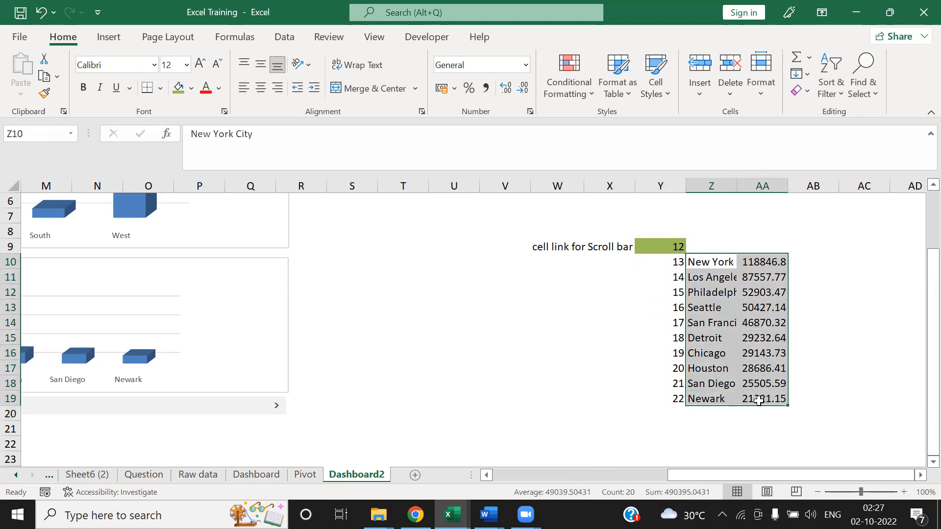
pyautogui.click(530, 353)
pyautogui.moveTo(676, 472); pyautogui.dragTo(461, 485)
pyautogui.moveTo(147, 409); pyautogui.dragTo(24, 420)
pyautogui.click(308, 474)
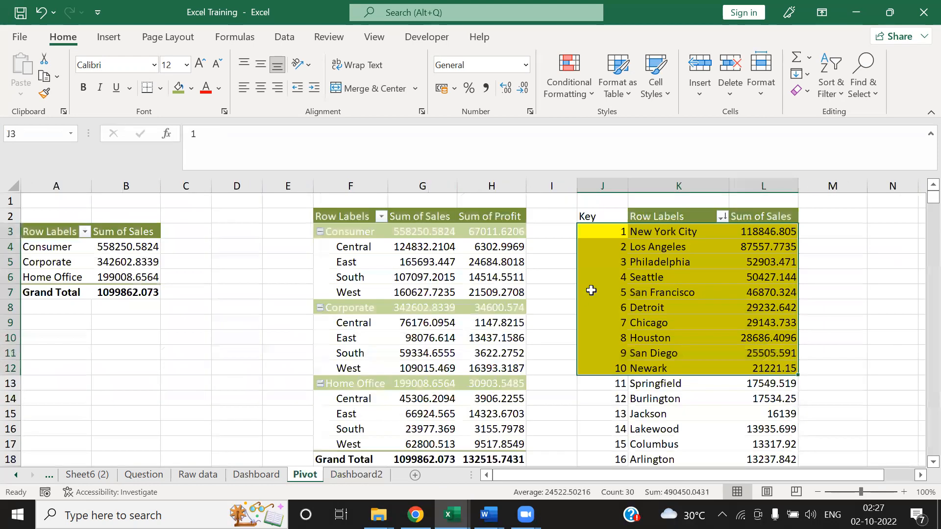
pyautogui.click(602, 247)
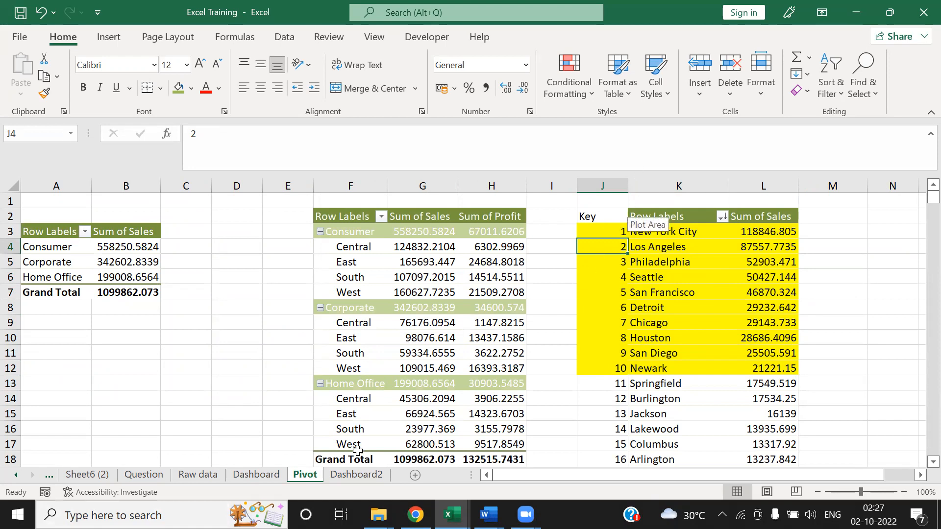
pyautogui.click(360, 475)
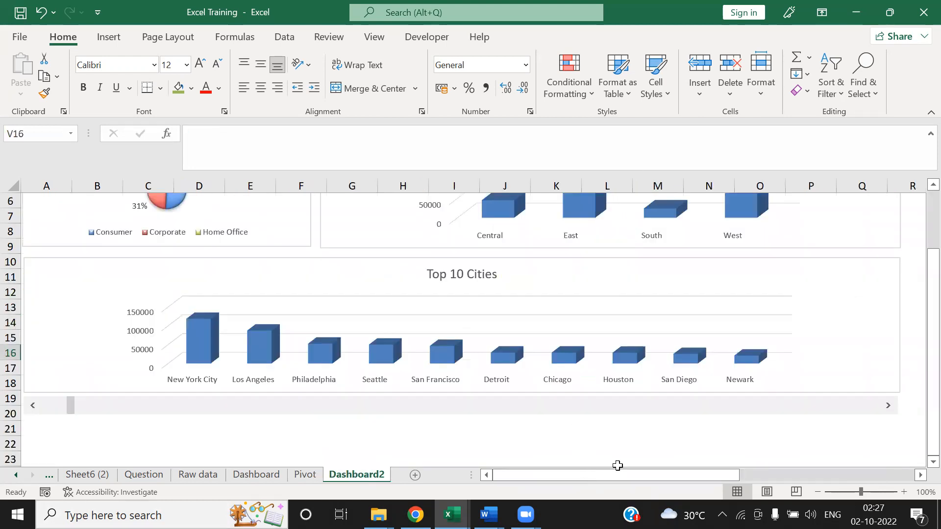
# Reset the scroll bar's linked cell Y9 on Dashboard2 to 0.
pyautogui.moveTo(709, 475); pyautogui.dragTo(883, 474)
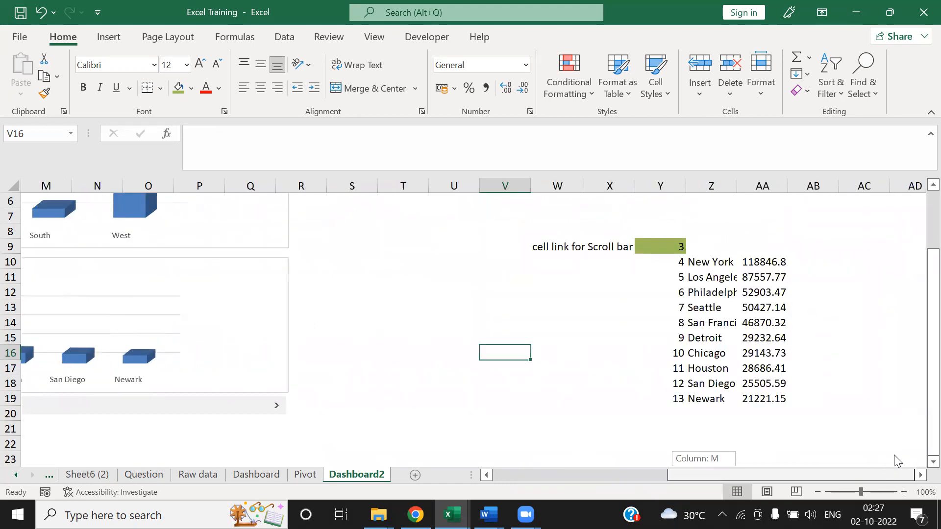
pyautogui.click(713, 255)
pyautogui.click(670, 246)
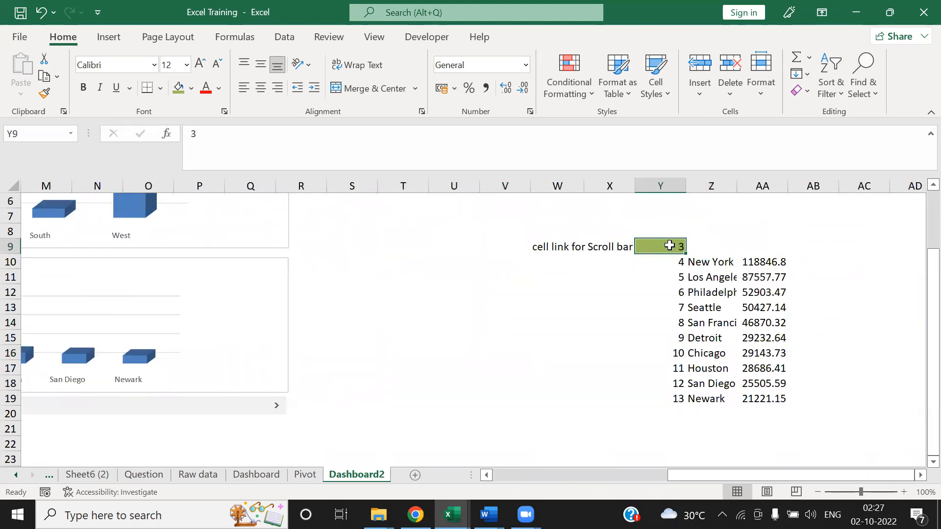
pyautogui.write('0')
pyautogui.press('Return')
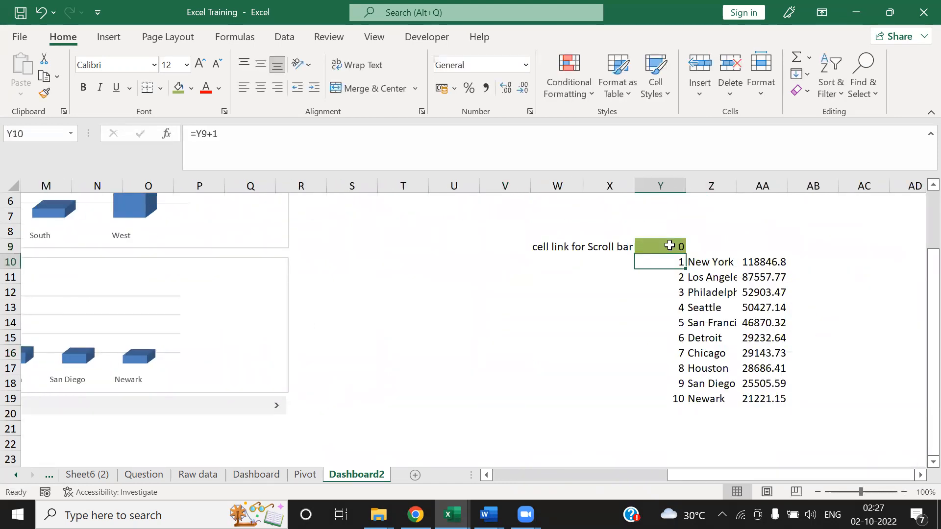
# Delete the fixed city names and sales values from Z10:AA19.
pyautogui.press('Right')
pyautogui.hotkey('shift', 'Right')
pyautogui.hotkey('ctrl', 'shift', 'Down')
pyautogui.press('Delete')
pyautogui.press('Right')
pyautogui.press('Left')
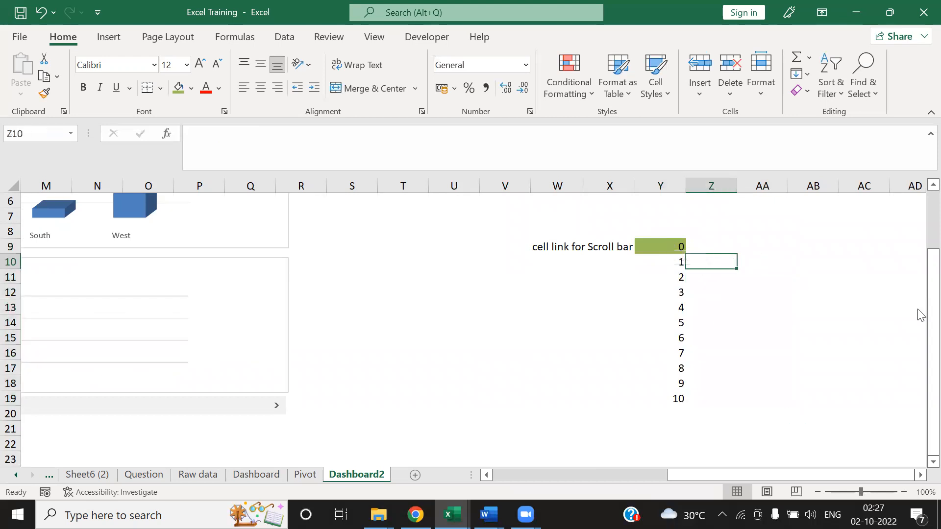
# Enter a VLOOKUP in Z10 that finds key Y10 in Pivot!$J$2:$L$534 and returns column 2 with exact match 0.
pyautogui.write('-')
pyautogui.press('Escape')
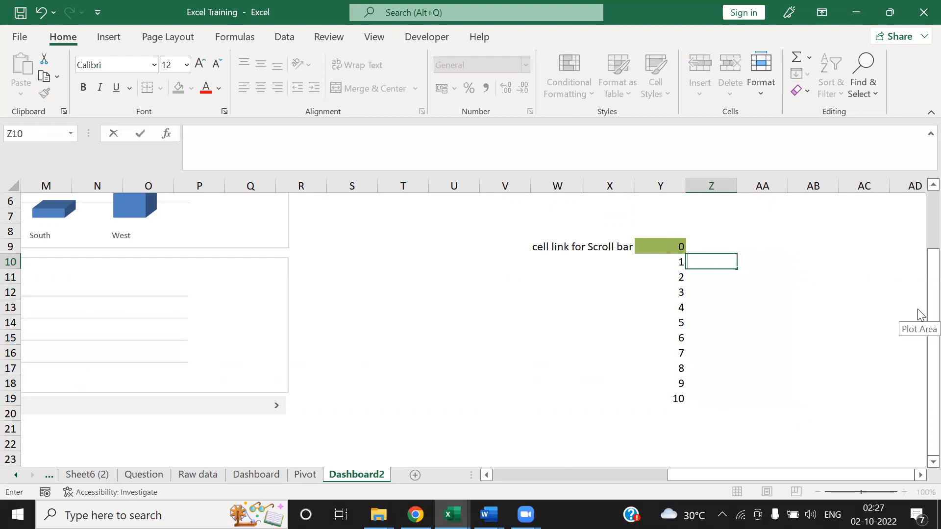
pyautogui.write('=vl')
pyautogui.press('Tab')
pyautogui.press('Left')
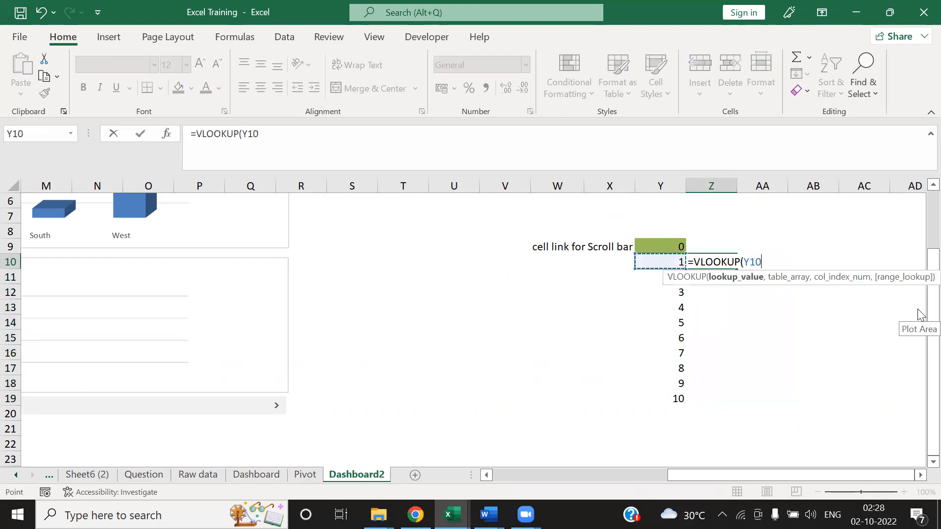
pyautogui.write(',')
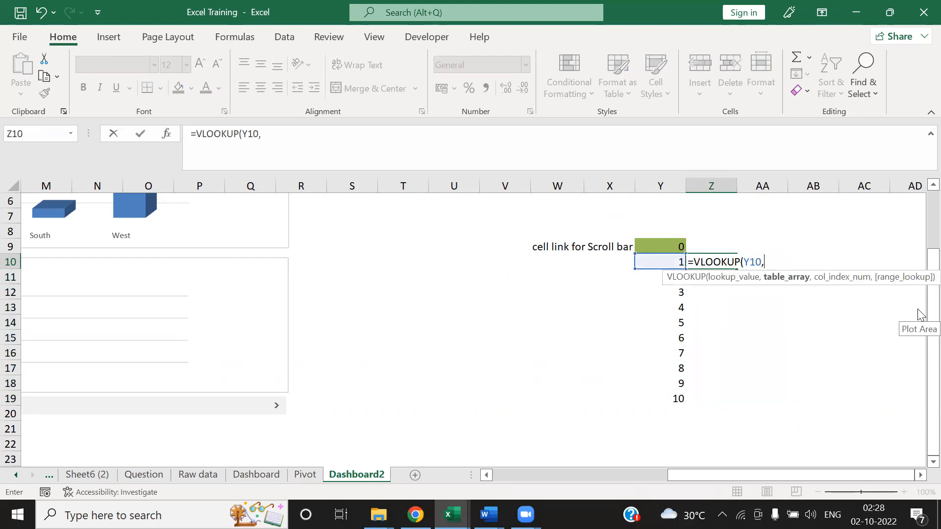
pyautogui.click(310, 476)
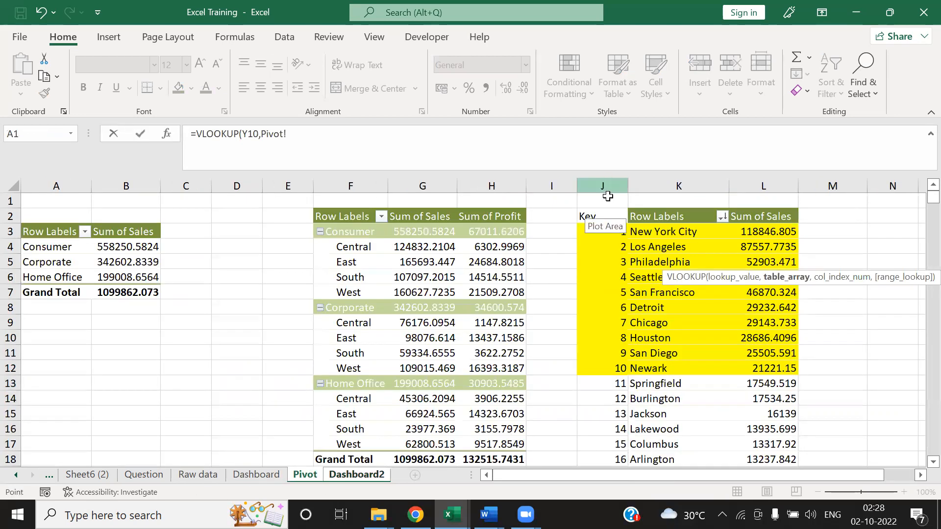
pyautogui.click(596, 216)
pyautogui.hotkey('ctrl', 'shift', 'Right')
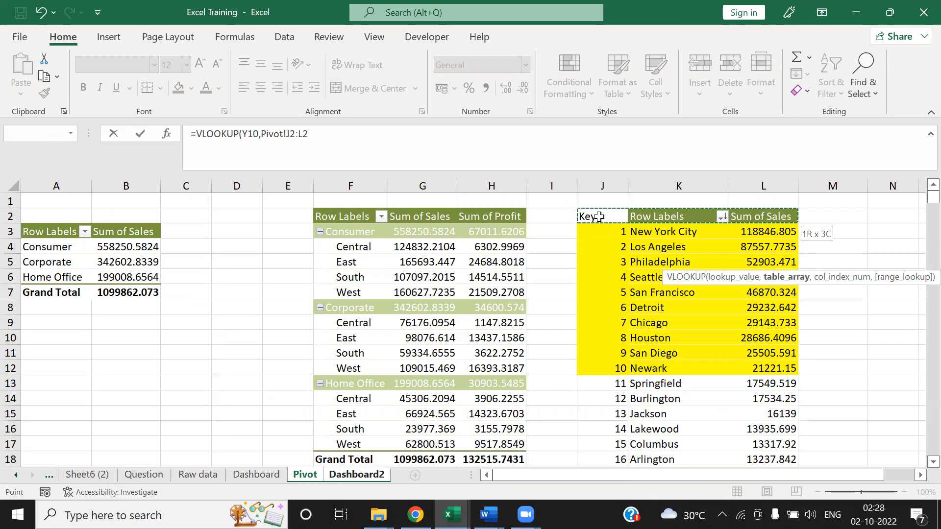
pyautogui.hotkey('ctrl', 'shift', 'Down')
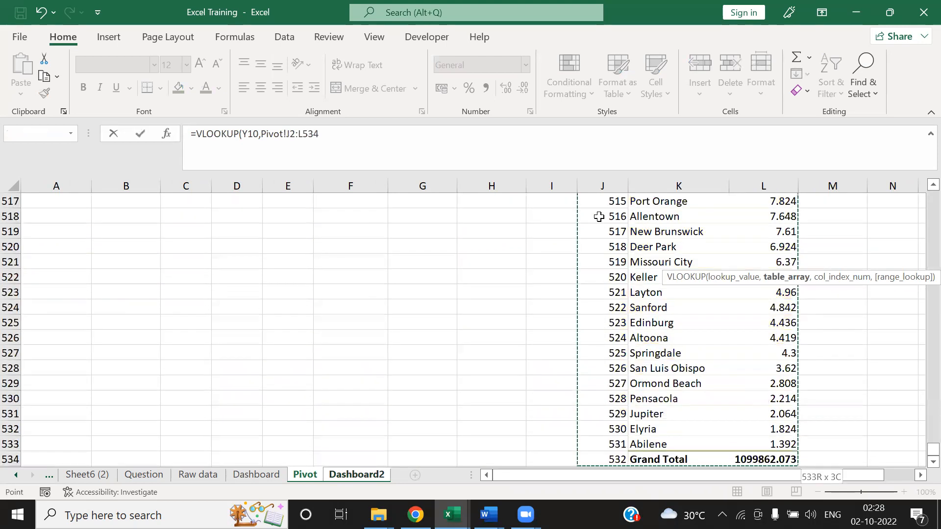
pyautogui.press('F4')
pyautogui.write(',')
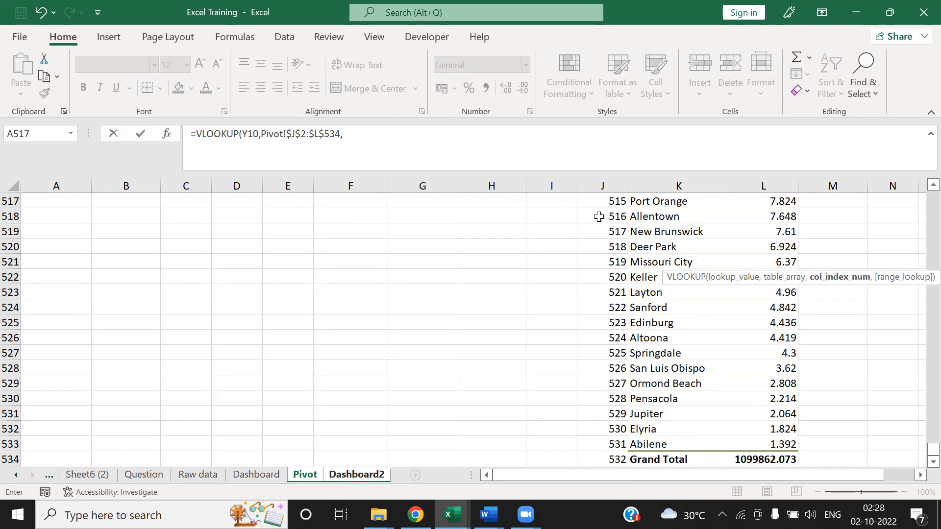
pyautogui.write('2,')
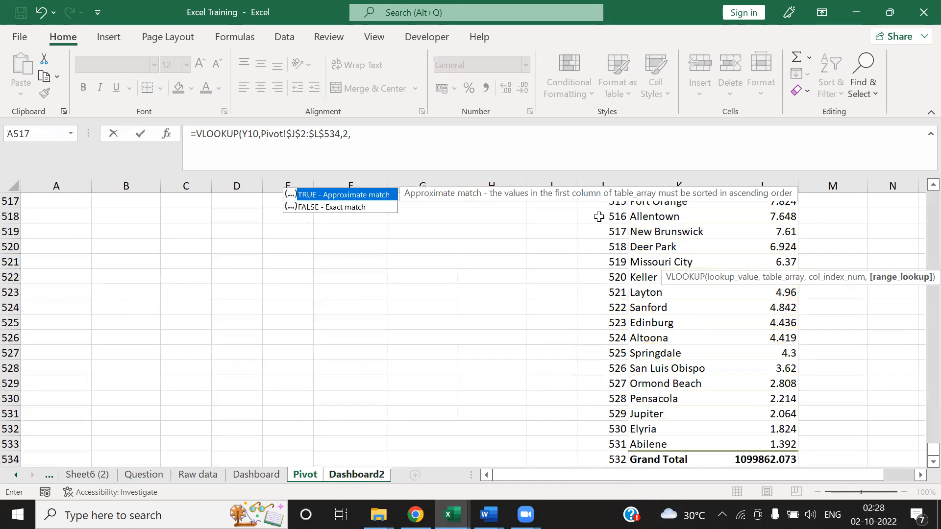
pyautogui.write('0)')
pyautogui.press('Tab')
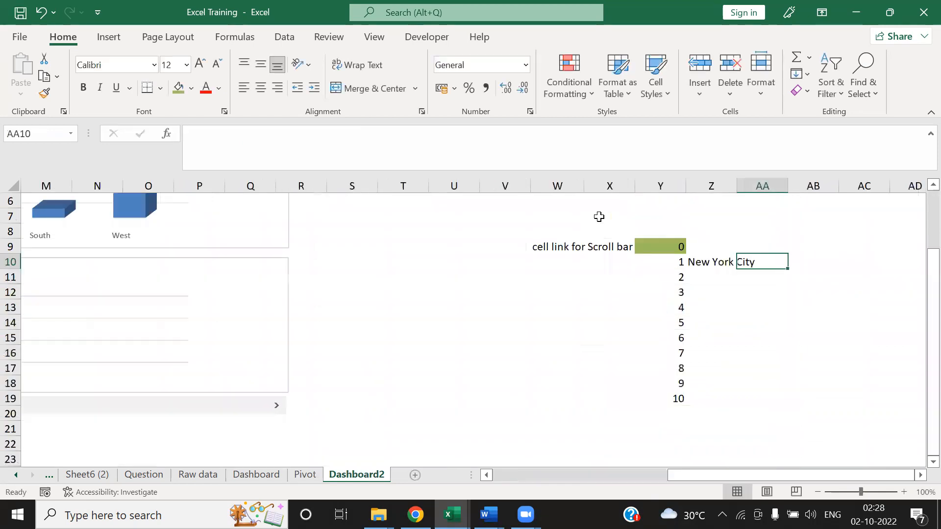
# Try to copy the city lookup formula from Z10 into AA10 with its relative key reference.
pyautogui.press('Left')
pyautogui.hotkey('ctrl', 'c')
pyautogui.press('Right')
pyautogui.press('Escape')
pyautogui.press('Left')
pyautogui.hotkey('ctrl', 'c')
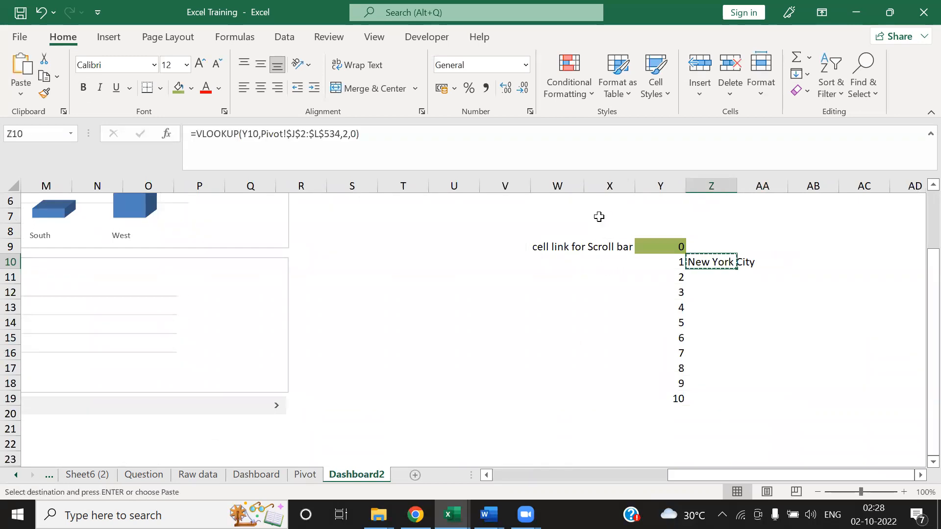
pyautogui.press('Right')
pyautogui.hotkey('ctrl', 'v')
# Change the lookup key reference in Z10's formula to the column-locked $Y10.
pyautogui.press('Left')
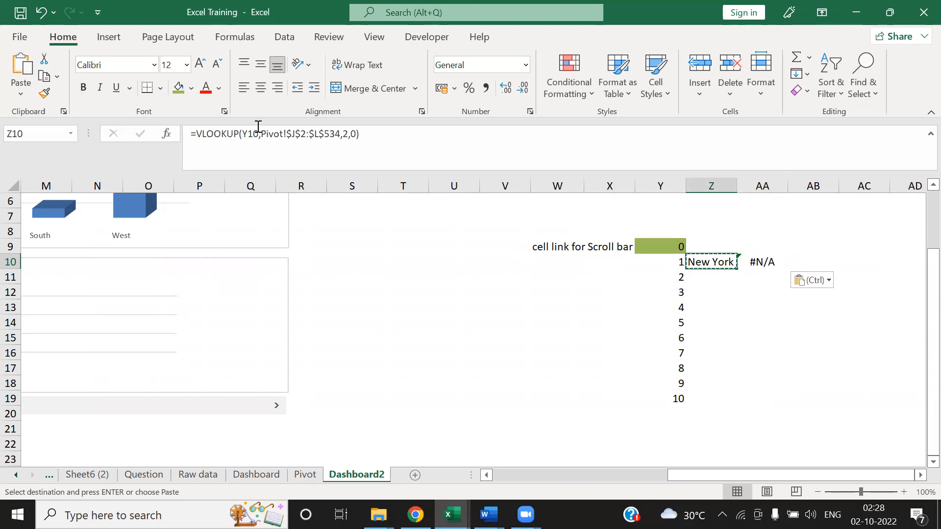
pyautogui.click(261, 132)
pyautogui.press('F4')
pyautogui.press('F4')
pyautogui.press('F4')
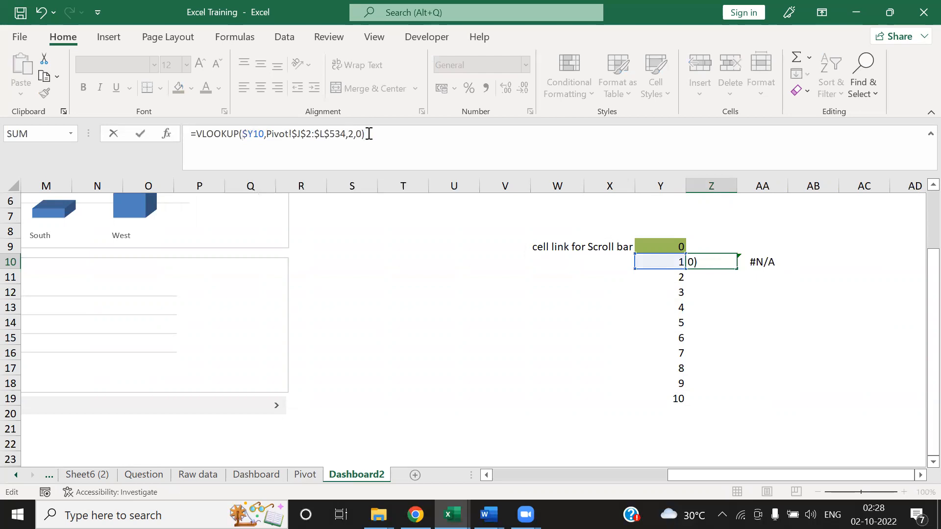
pyautogui.hotkey('ctrl', 'Return')
# Copy the Z10 lookup formula into AA10 and set its column index to 3 to return the sales value.
pyautogui.hotkey('ctrl', 'c')
pyautogui.press('Right')
pyautogui.hotkey('ctrl', 'v')
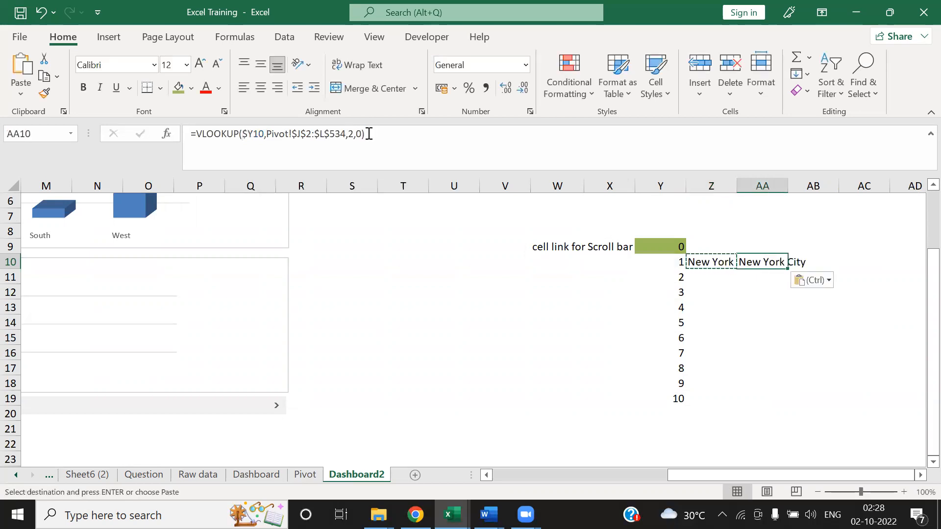
pyautogui.click(354, 133)
pyautogui.press('BackSpace')
pyautogui.write('3')
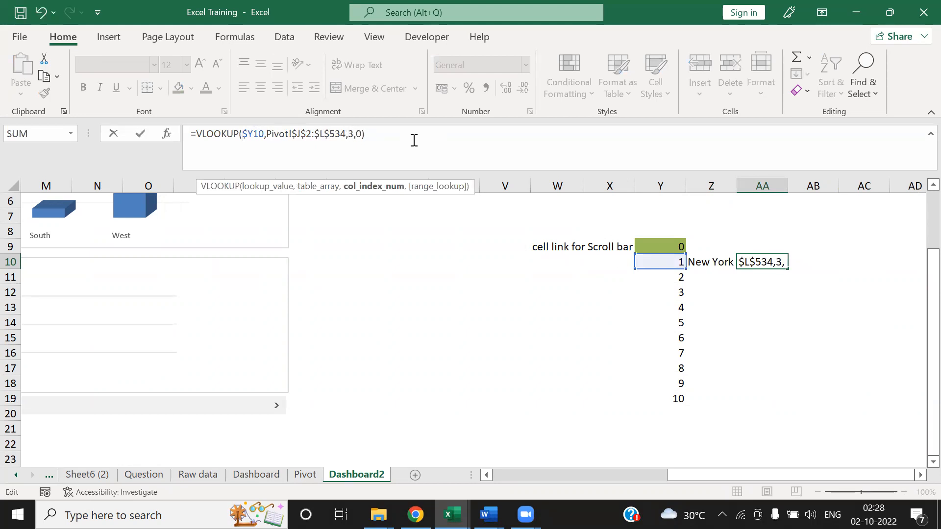
pyautogui.press('Tab')
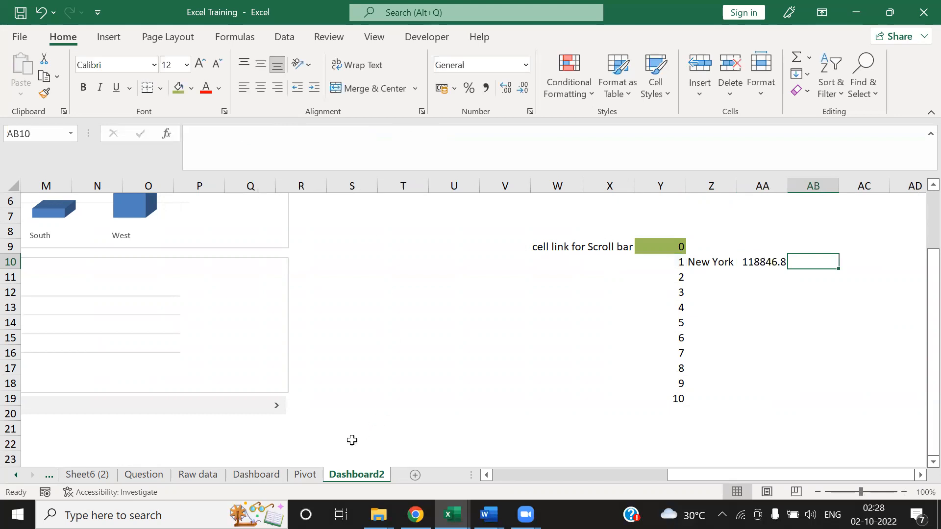
# Check the key, city and sales columns of the lookup table at the start of the Pivot sheet.
pyautogui.click(305, 474)
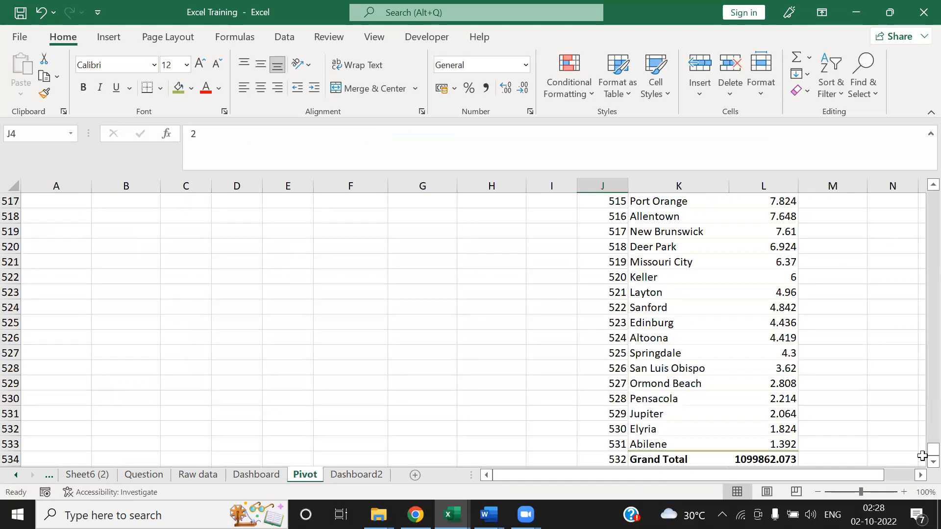
pyautogui.moveTo(920, 452); pyautogui.dragTo(920, 245)
pyautogui.click(615, 263)
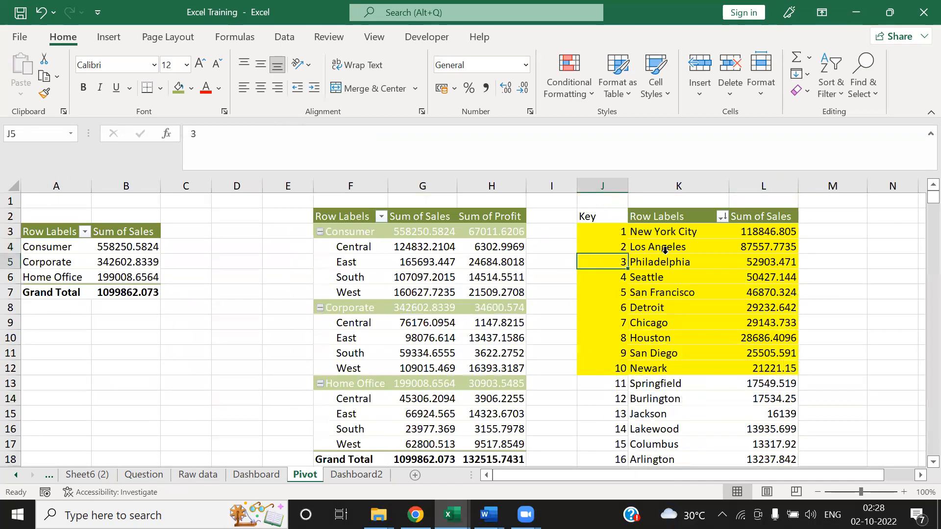
pyautogui.click(664, 251)
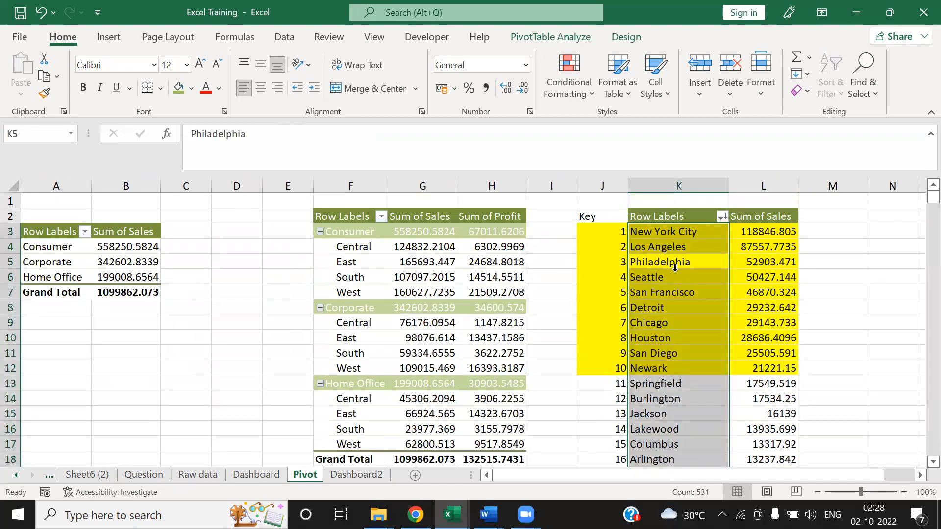
pyautogui.click(760, 263)
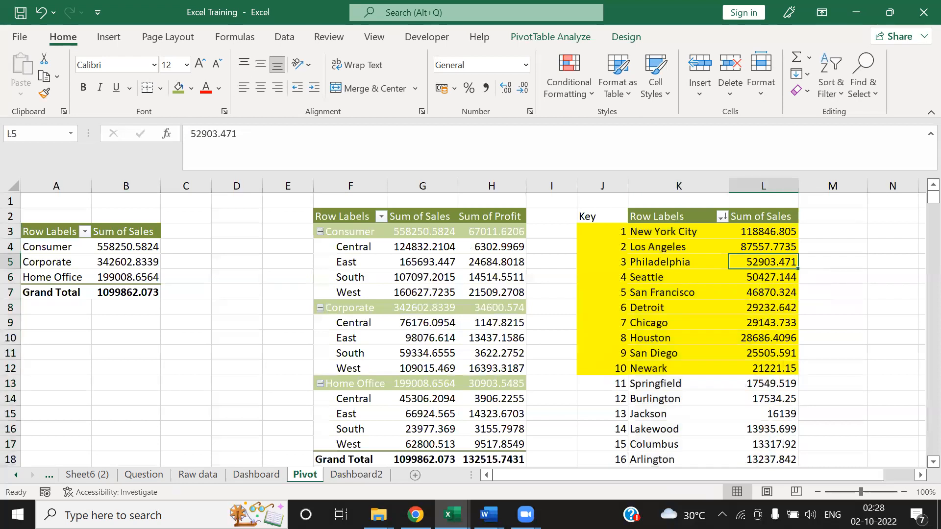
# Add the headers Cities in Z9 and Sales in AA9 on the Dashboard2 sheet.
pyautogui.click(365, 478)
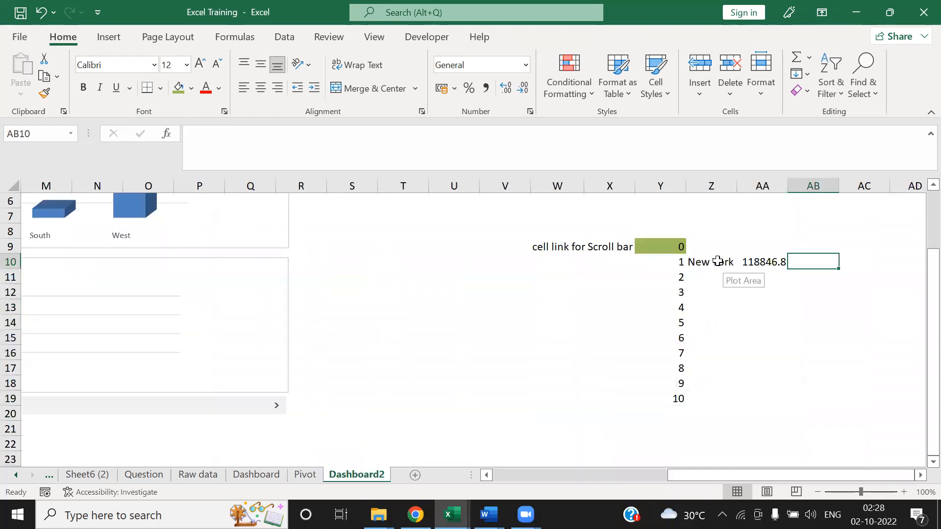
pyautogui.click(709, 248)
pyautogui.write('Cities')
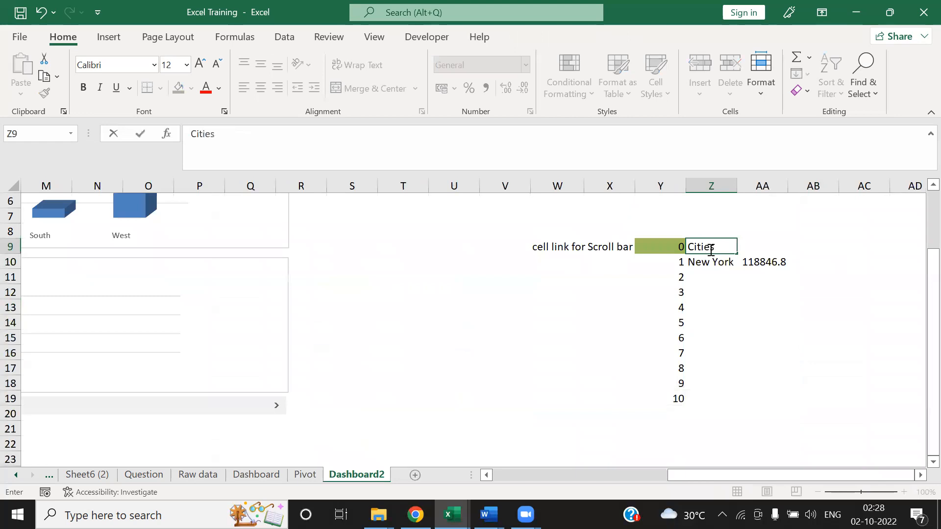
pyautogui.press('Tab')
pyautogui.write('Sales')
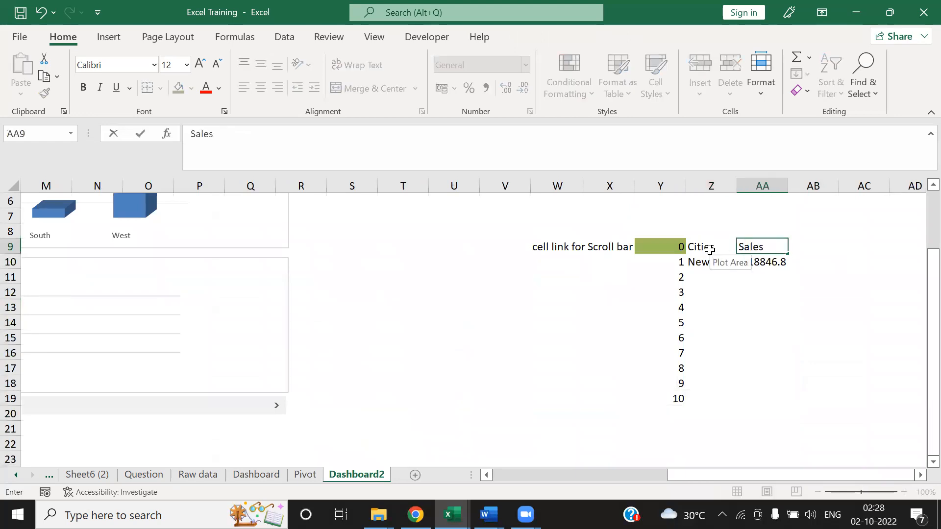
pyautogui.press('Tab')
# Inspect the column index in the VLOOKUP formulas of cells Z10 and AA10.
pyautogui.press('Down')
pyautogui.press('Left')
pyautogui.press('Left')
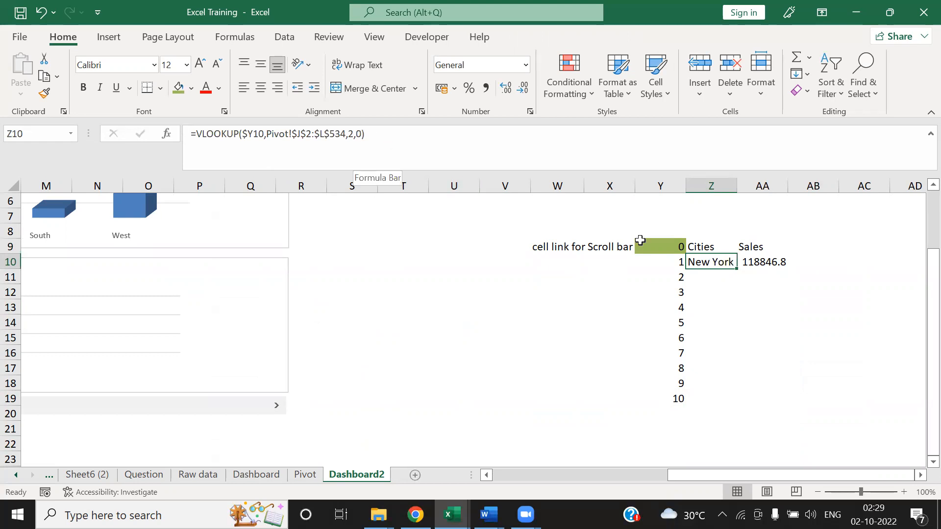
pyautogui.click(746, 261)
pyautogui.click(354, 136)
pyautogui.moveTo(353, 134); pyautogui.dragTo(347, 134)
pyautogui.press('Escape')
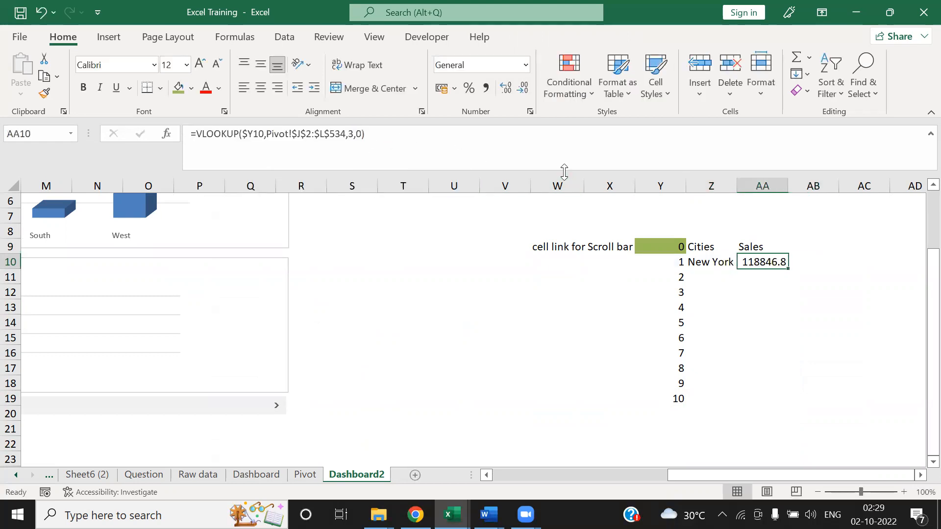
# Copy the city and sales lookup formulas from Z10:AA10 down through row 19.
pyautogui.press('Left')
pyautogui.hotkey('shift', 'Right')
pyautogui.hotkey('ctrl', 'c')
pyautogui.press('Left')
pyautogui.hotkey('ctrl', 'Down')
pyautogui.press('Right')
pyautogui.hotkey('ctrl', 'shift', 'Up')
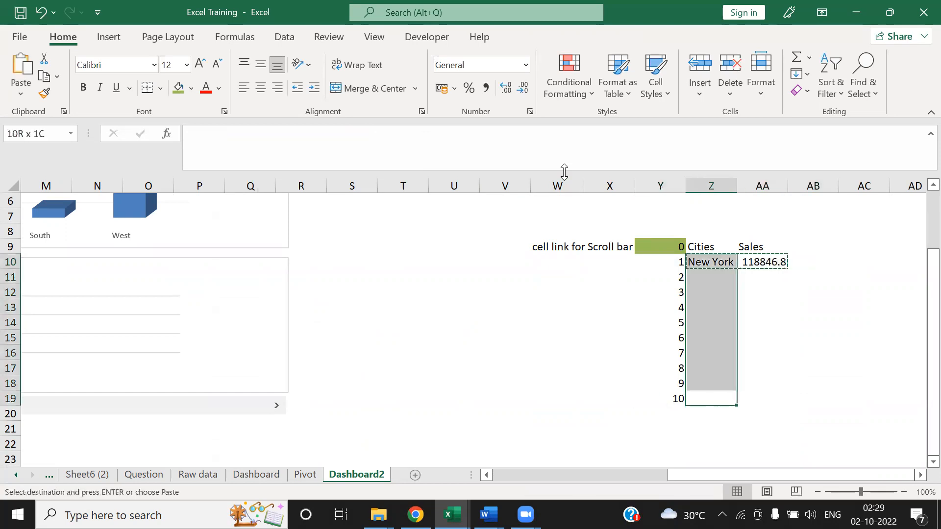
pyautogui.hotkey('shift', 'Right')
pyautogui.hotkey('ctrl', 'v')
pyautogui.press('Up')
pyautogui.press('Up')
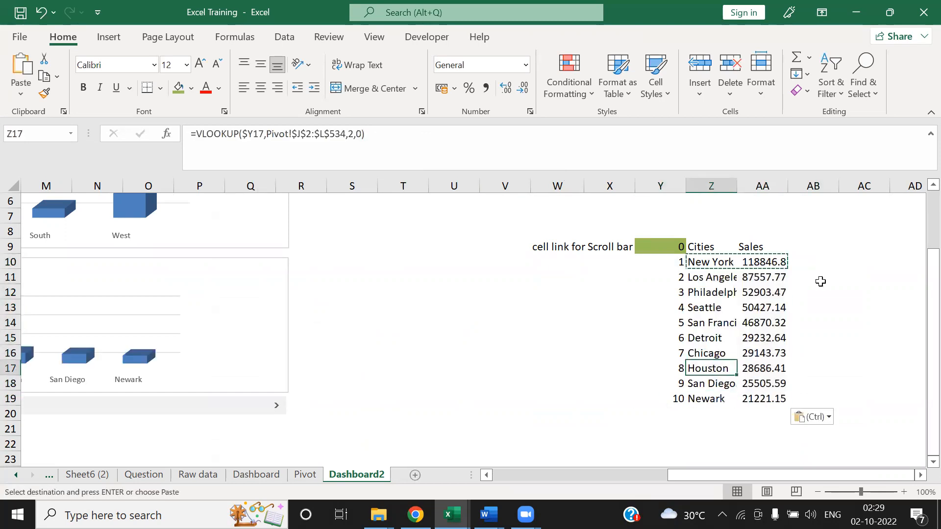
# Examine the key numbers in Y10:Y19 and the Top 10 Cities chart with its scroll bar.
pyautogui.moveTo(666, 262); pyautogui.dragTo(663, 397)
pyautogui.moveTo(705, 473); pyautogui.dragTo(514, 469)
pyautogui.moveTo(891, 407); pyautogui.dragTo(892, 408)
pyautogui.moveTo(385, 406); pyautogui.dragTo(27, 413)
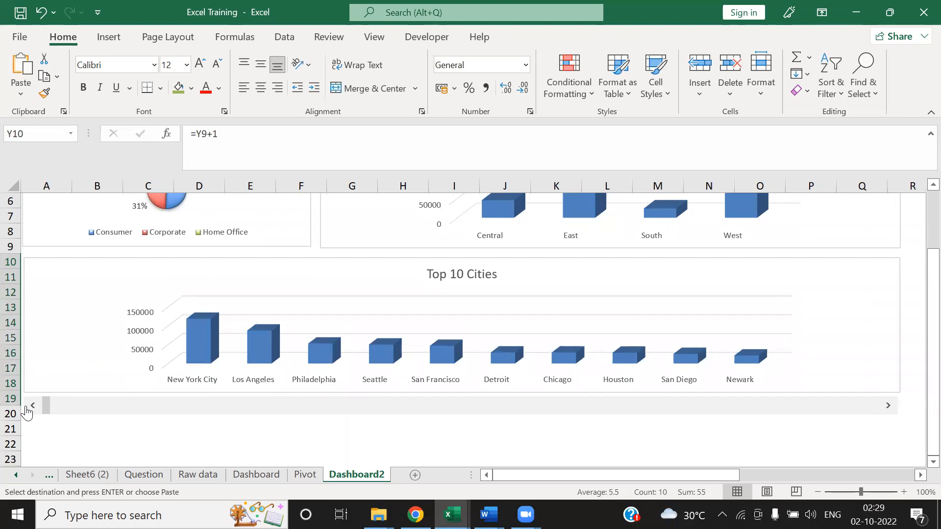
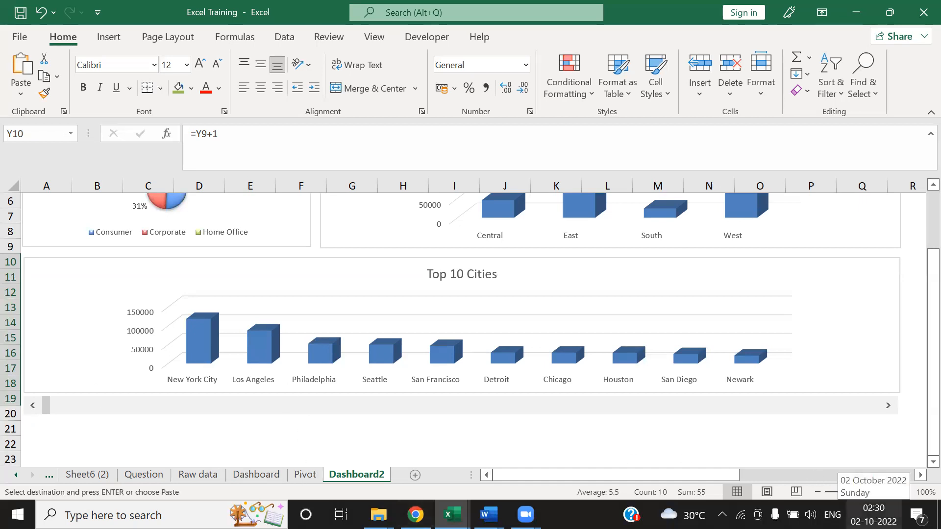
pyautogui.click(874, 514)
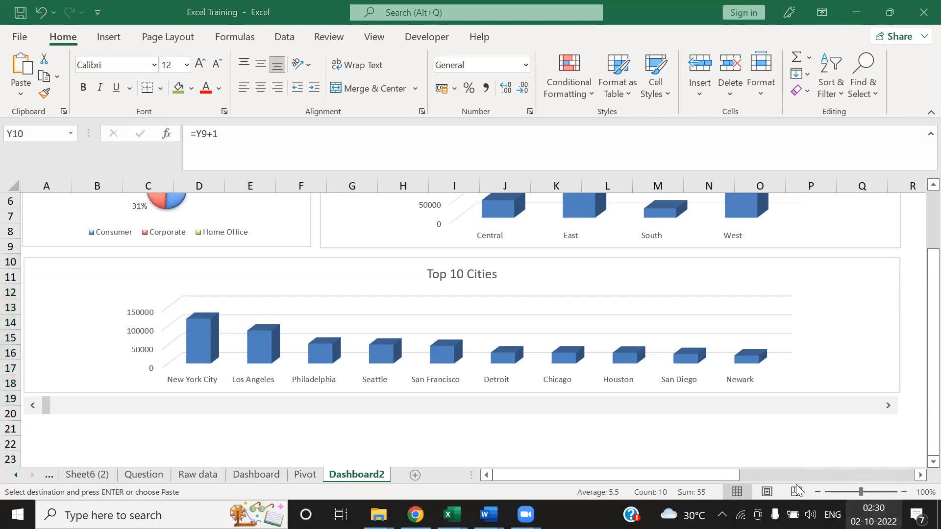
pyautogui.click(606, 419)
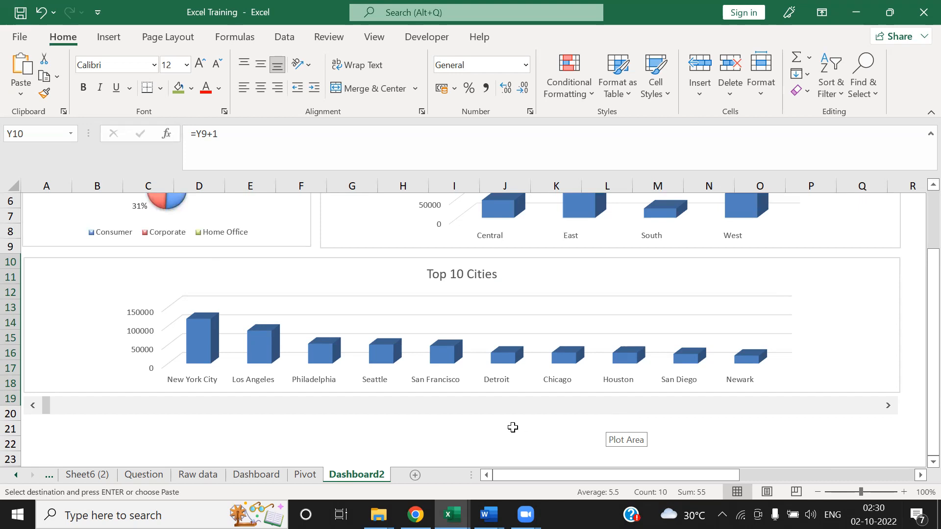
# Add a new worksheet after Dashboard2 and name it Pareto Analysis.
pyautogui.click(415, 475)
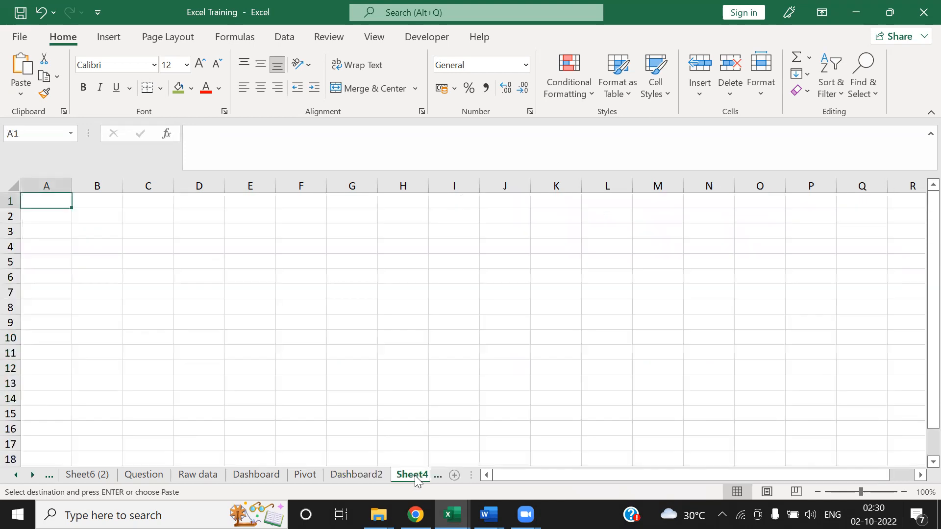
pyautogui.rightClick(415, 476)
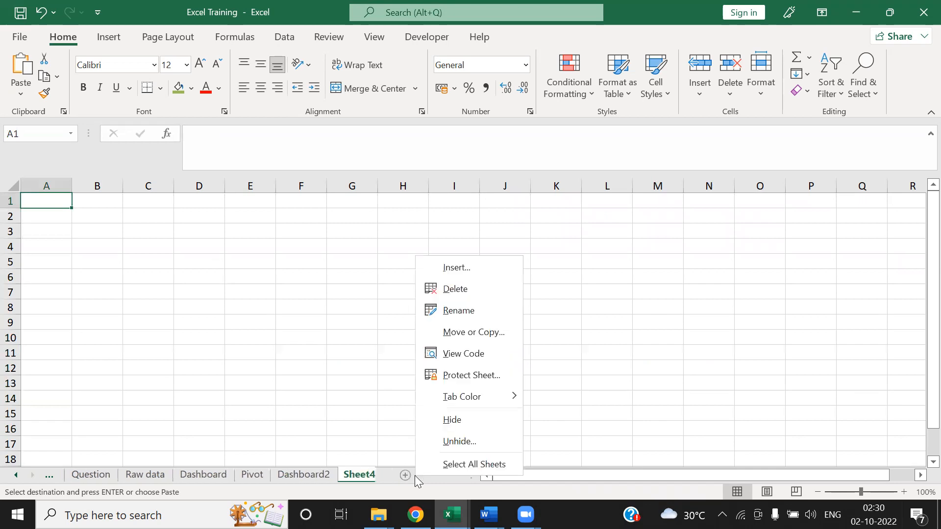
pyautogui.rightClick(351, 478)
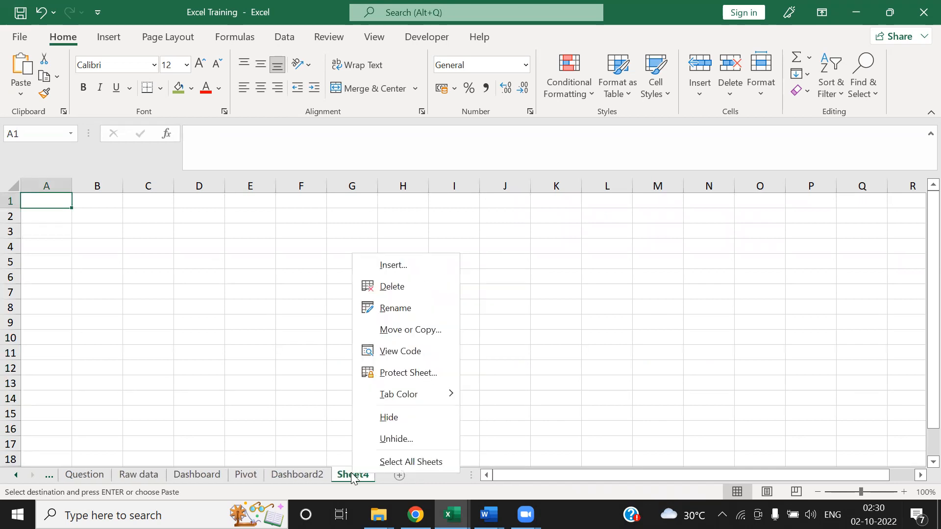
pyautogui.click(386, 309)
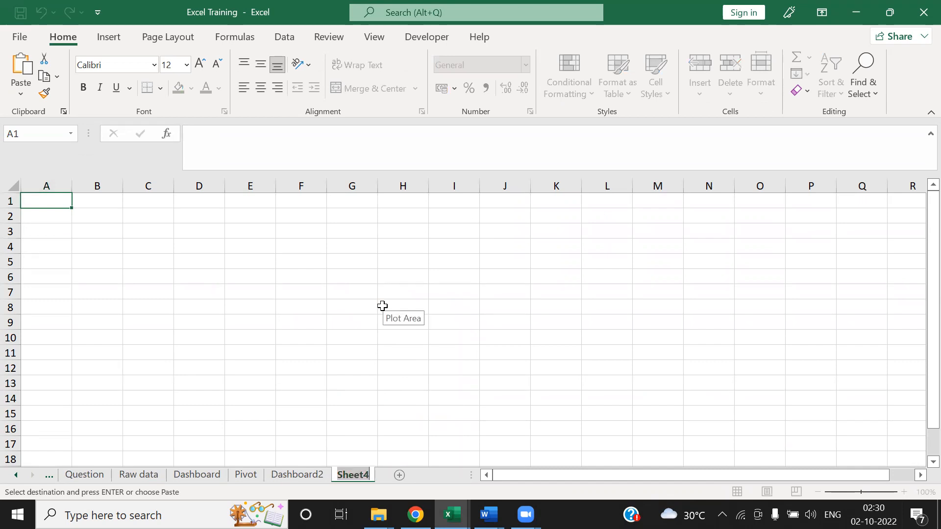
pyautogui.write('P')
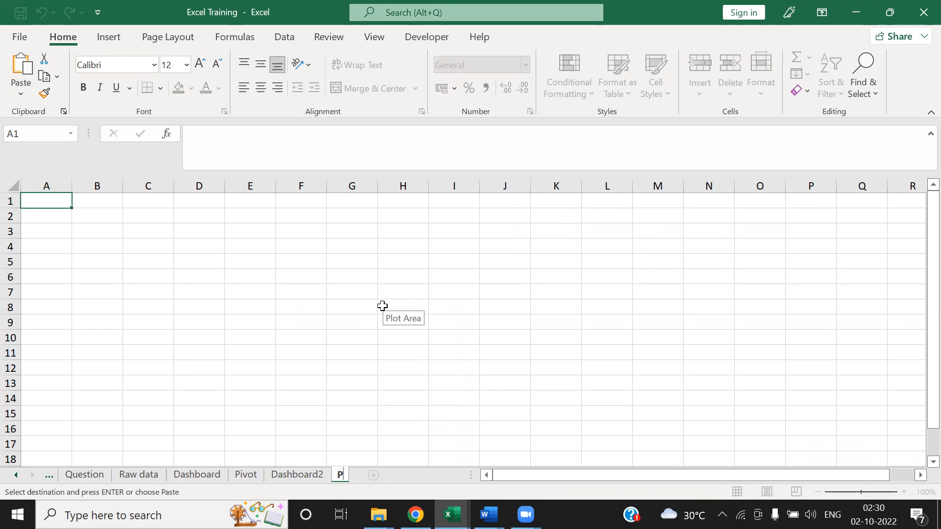
pyautogui.write('areto An')
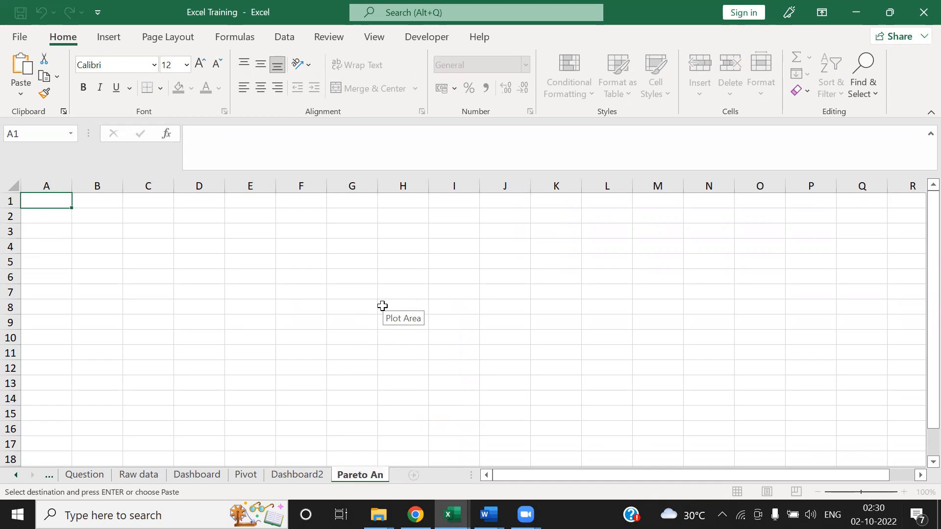
pyautogui.write('alysis')
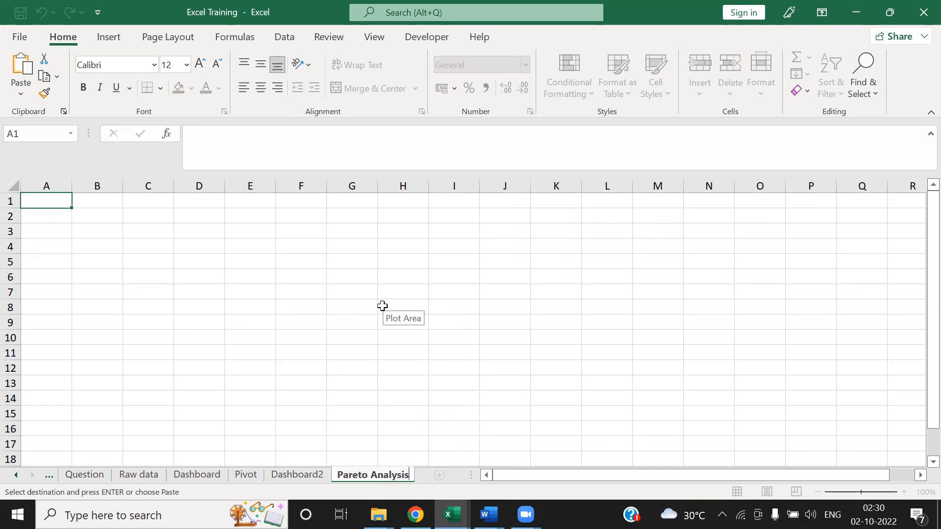
pyautogui.click(356, 307)
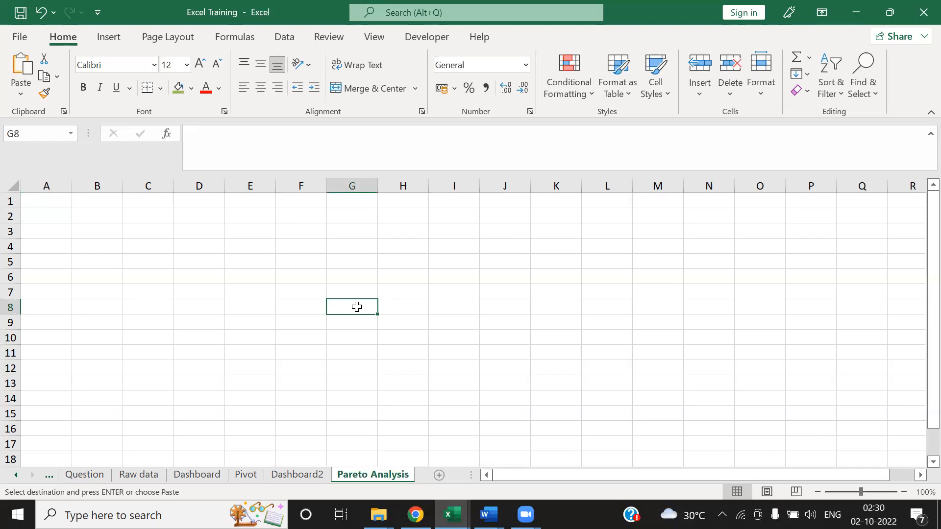
# Examine the Dashboard sheet and the ranked city sales list on the Pivot sheet.
pyautogui.click(282, 475)
pyautogui.click(208, 479)
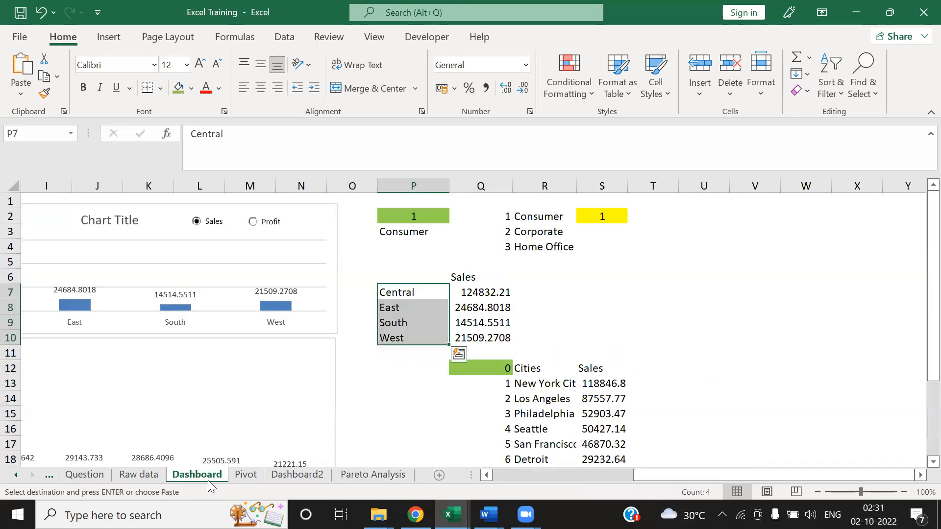
pyautogui.click(241, 475)
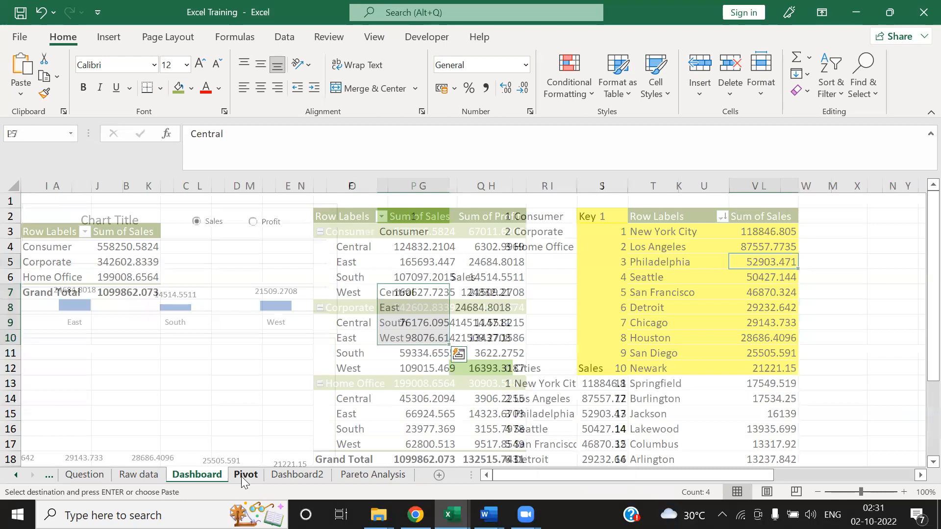
pyautogui.click(857, 283)
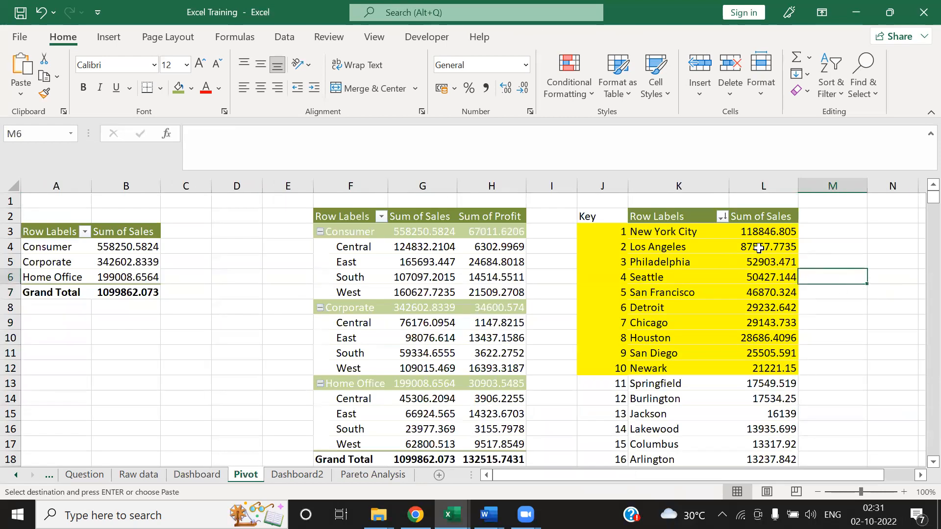
pyautogui.moveTo(758, 248)
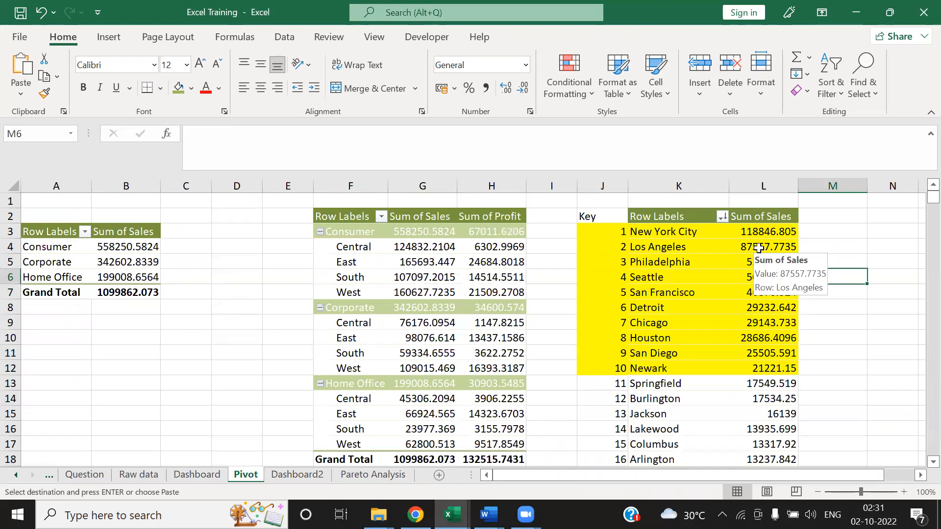
pyautogui.click(657, 230)
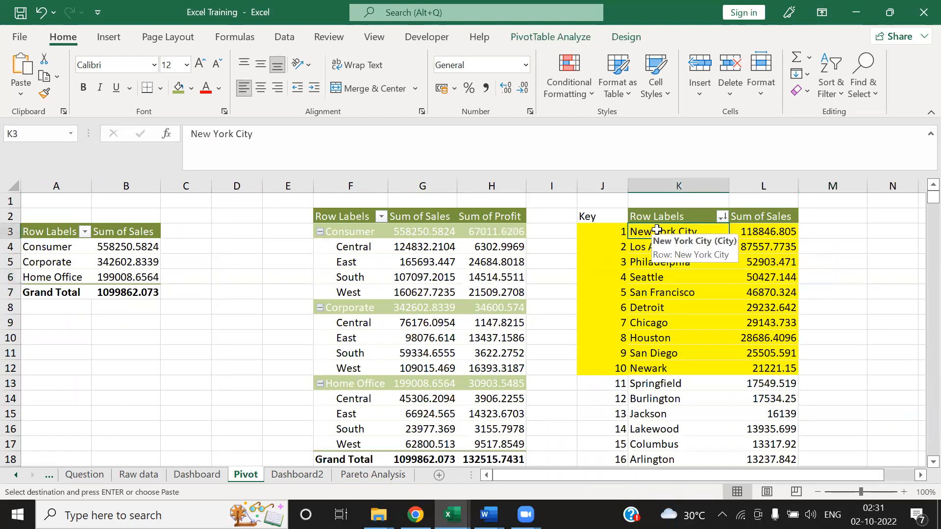
pyautogui.press('Right')
pyautogui.press('Down')
pyautogui.press('Down')
pyautogui.press('Down')
pyautogui.press('Up')
pyautogui.press('Up')
pyautogui.press('Up')
pyautogui.hotkey('ctrl', 'Down')
pyautogui.hotkey('ctrl', 'Up')
pyautogui.hotkey('ctrl', 'Up')
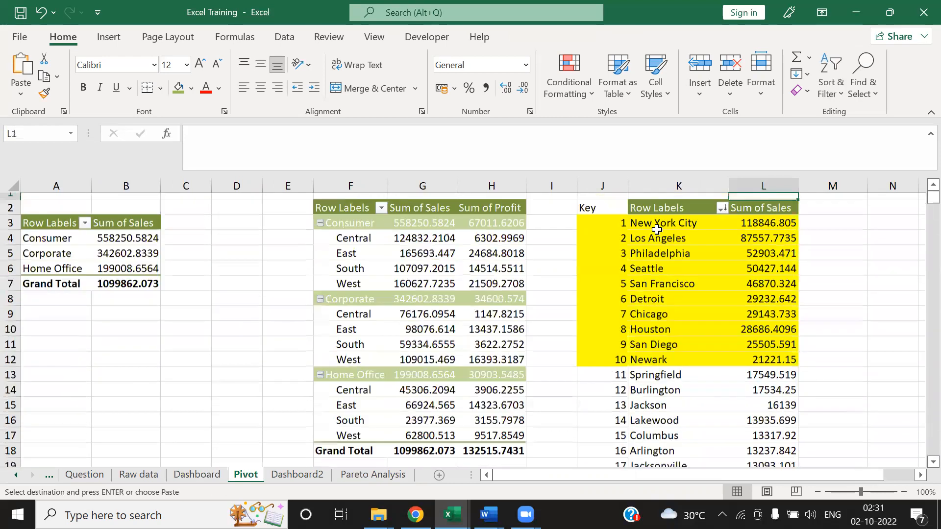
pyautogui.press('Down')
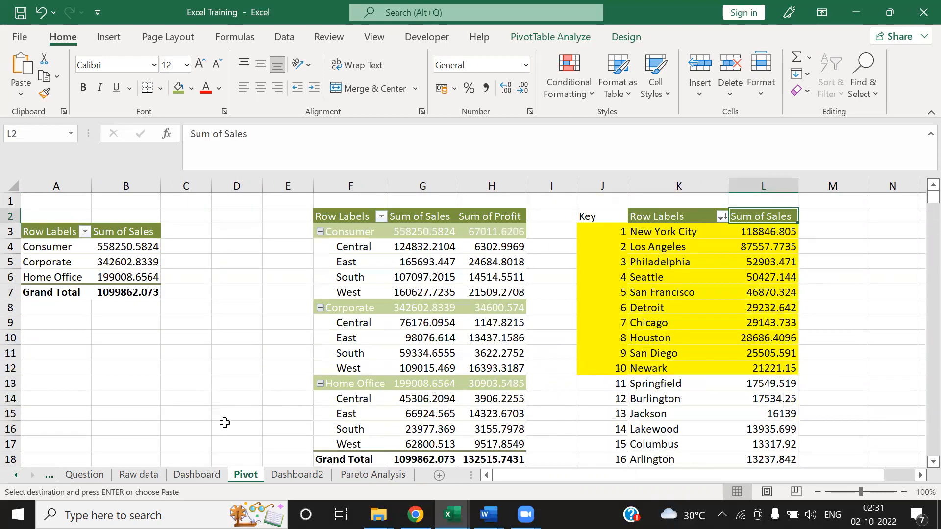
# Read the business questions on the Question sheet and return to the empty Pareto Analysis sheet.
pyautogui.click(83, 477)
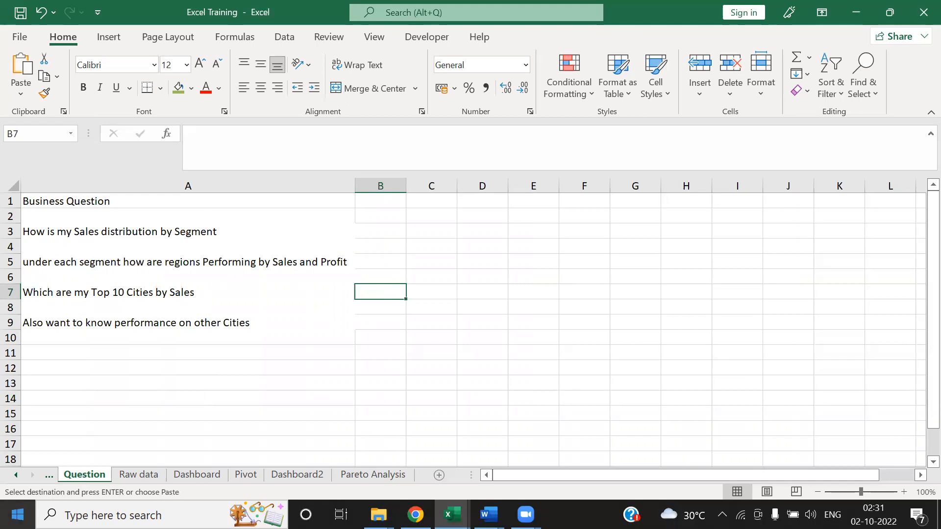
pyautogui.click(385, 475)
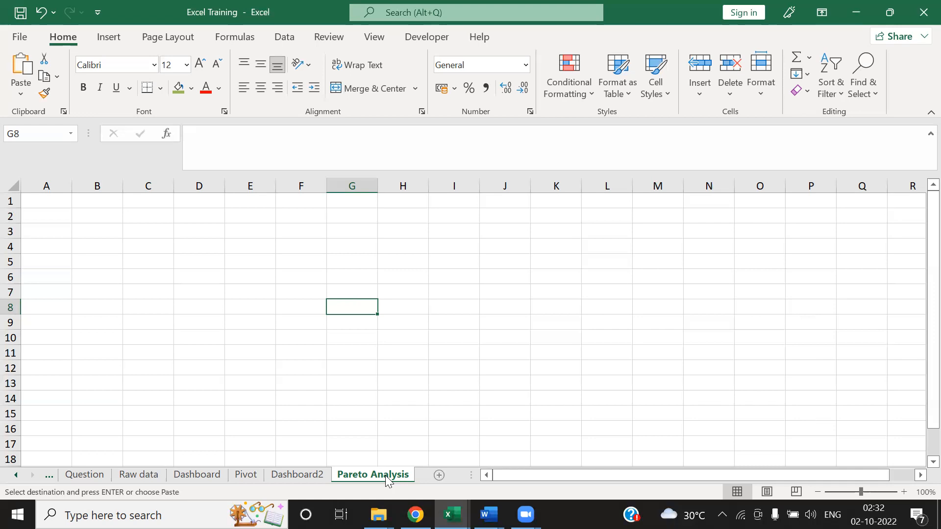
pyautogui.click(346, 416)
pyautogui.hotkey('ctrl', 'Up')
pyautogui.hotkey('ctrl', 'Left')
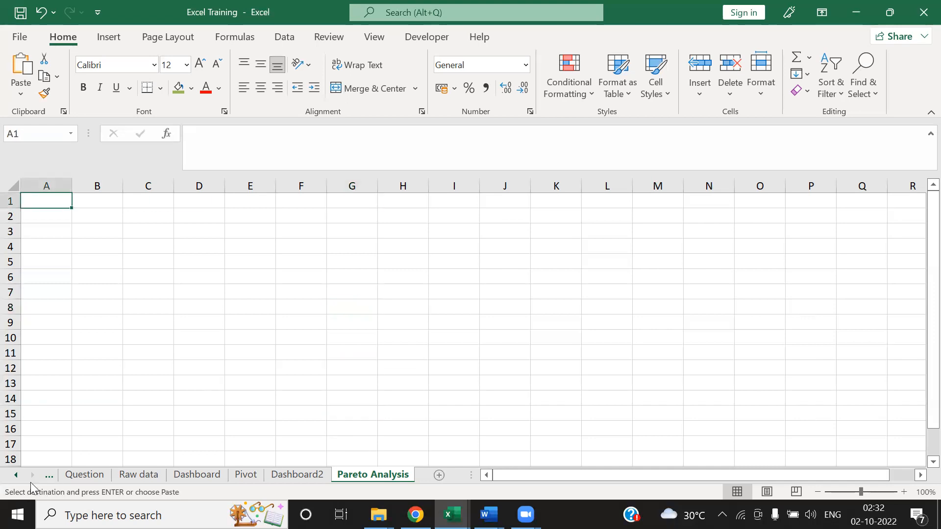
pyautogui.click(199, 372)
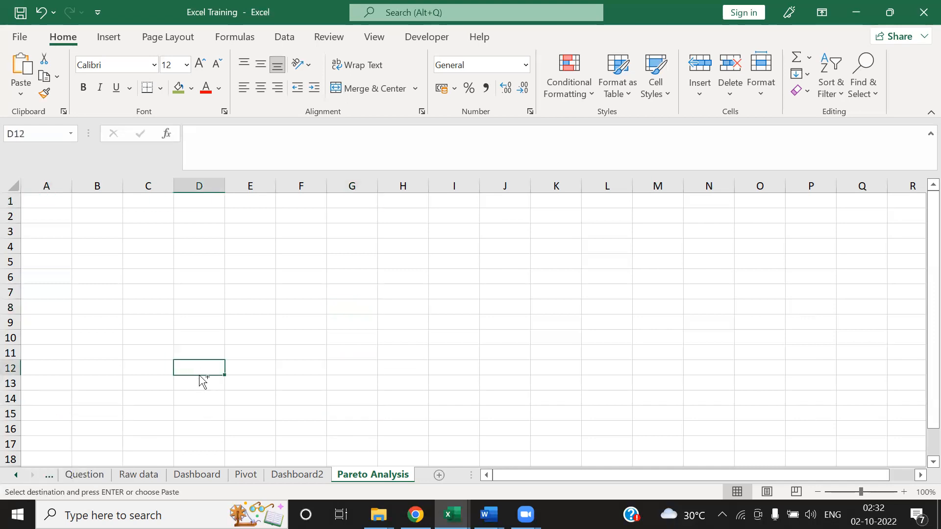
# Copy the whole city and sales list, from New York City through Grand Total, on the Pivot sheet.
pyautogui.click(15, 475)
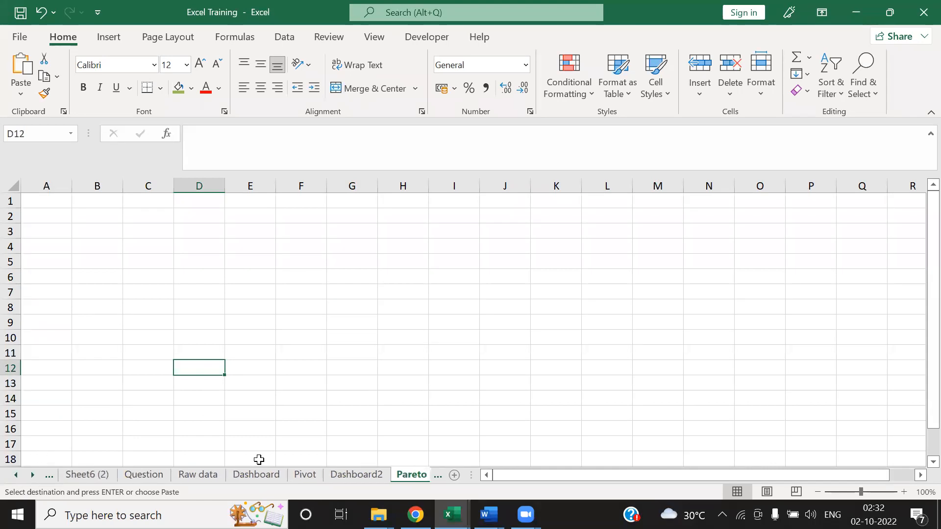
pyautogui.click(304, 475)
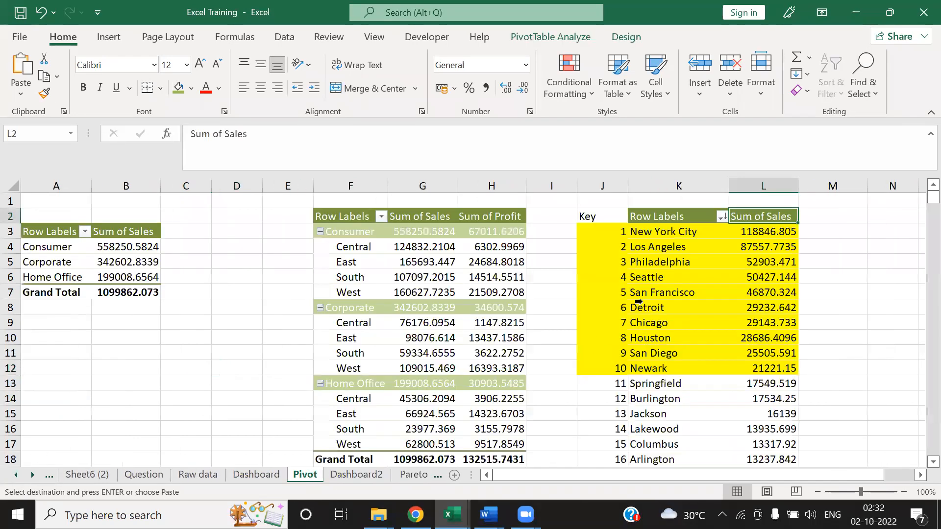
pyautogui.click(657, 224)
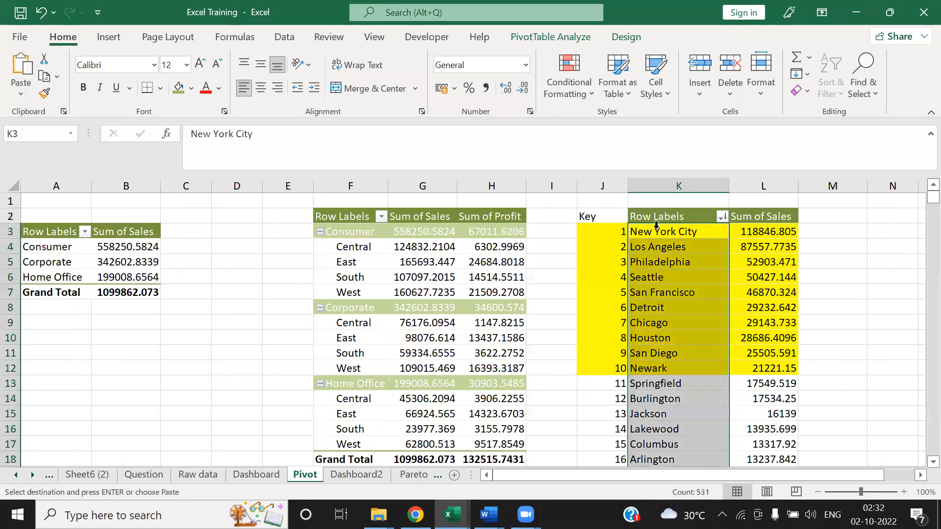
pyautogui.click(656, 226)
pyautogui.click(657, 225)
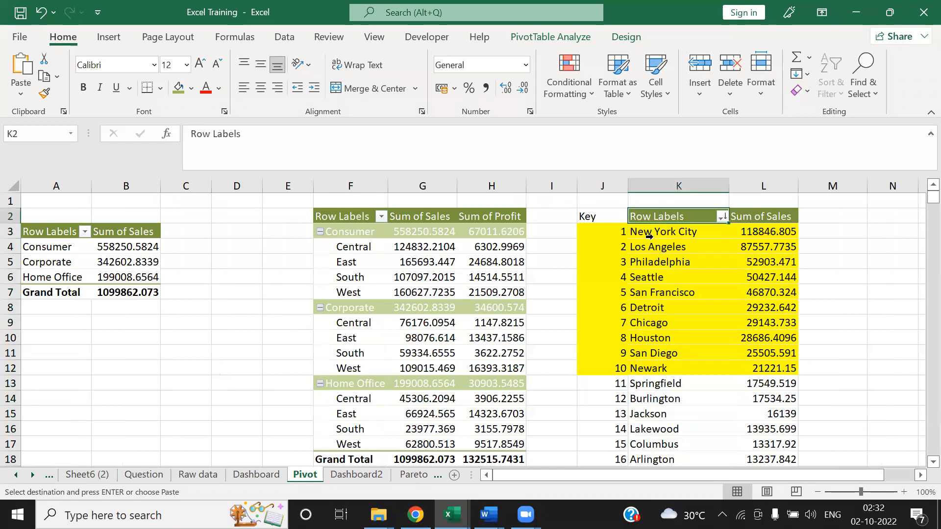
pyautogui.click(650, 237)
pyautogui.hotkey('ctrl', 'shift', 'Down')
pyautogui.hotkey('ctrl', 'c')
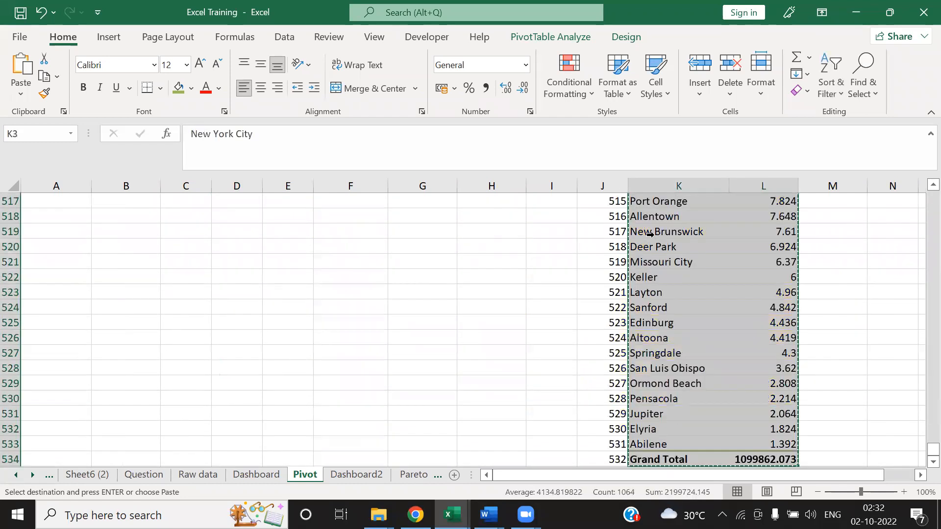
# Paste the copied city sales list as values only at A1 of the Pareto Analysis sheet.
pyautogui.click(413, 474)
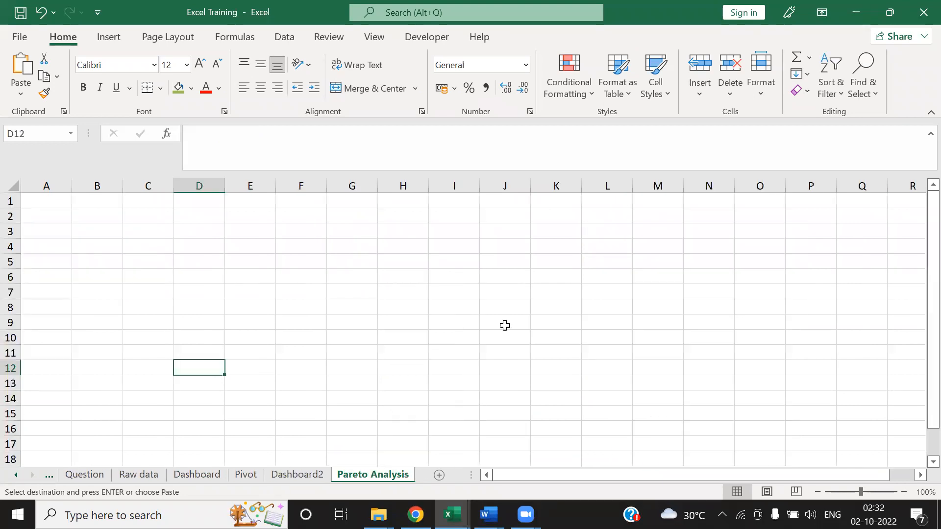
pyautogui.click(630, 216)
pyautogui.hotkey('alt', 'e')
pyautogui.press('s')
pyautogui.press('v')
pyautogui.press('Escape')
pyautogui.press('Left')
pyautogui.hotkey('ctrl', 'Left')
pyautogui.press('Up')
pyautogui.hotkey('alt', 'e')
pyautogui.press('s')
pyautogui.press('v')
pyautogui.press('Return')
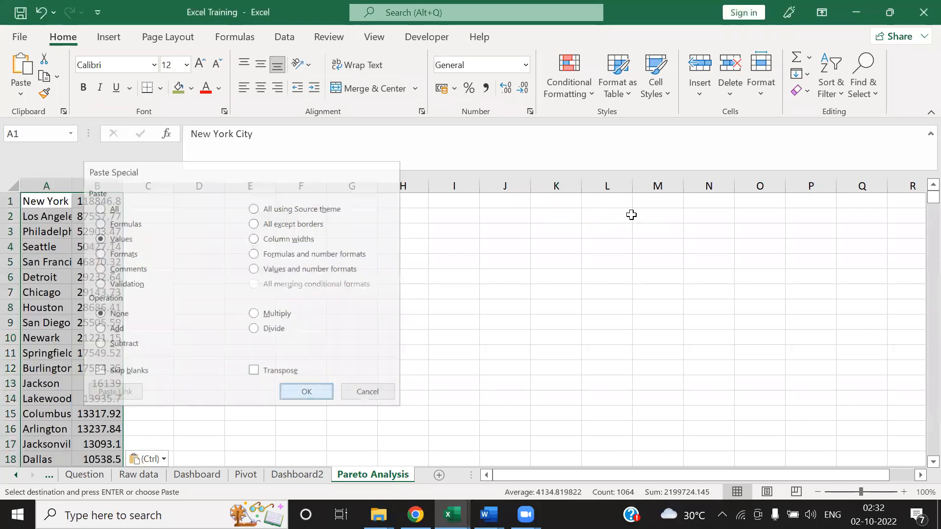
# Insert a row above the pasted list and enter the headers Cities in A1 and Sames in B1.
pyautogui.hotkey('shift', 'space')
pyautogui.hotkey('ctrl', 'shift', '+')
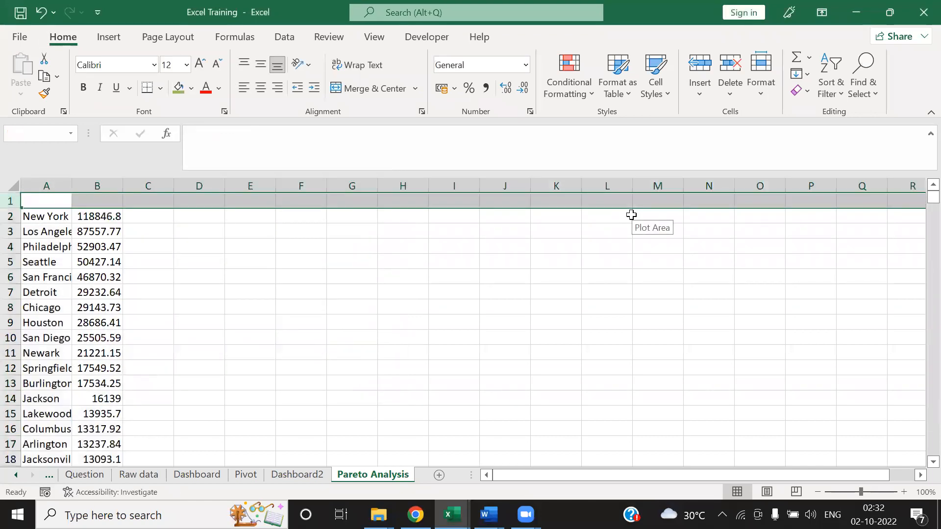
pyautogui.write('Cities')
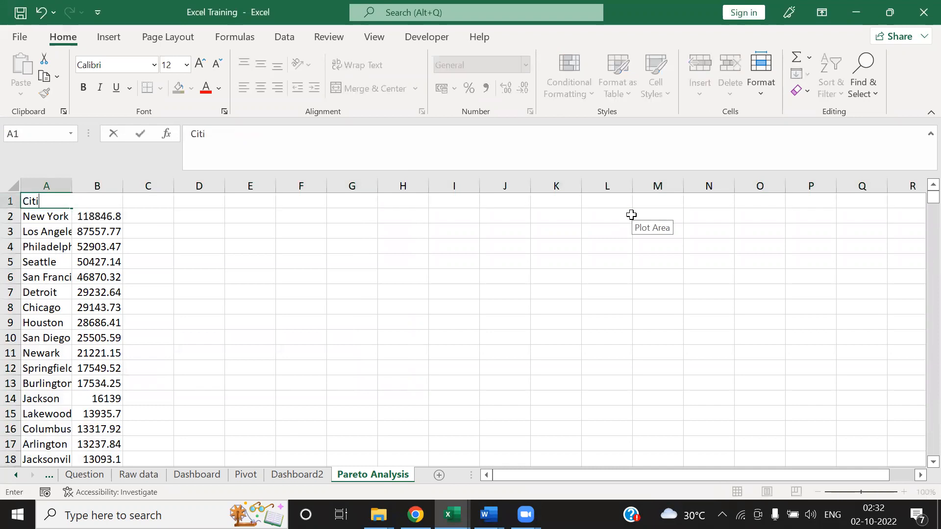
pyautogui.press('Tab')
pyautogui.write('Sames')
pyautogui.press('Tab')
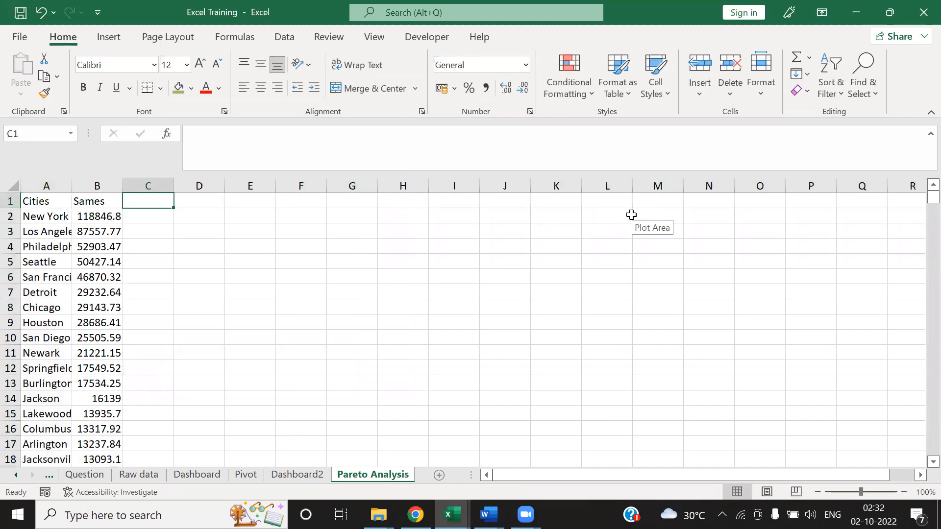
# Try to fit the widths of columns A and B to their contents.
pyautogui.hotkey('ctrl', 'Home')
pyautogui.hotkey('ctrl', 'shift', 'Right')
pyautogui.hotkey('ctrl', 'shift', 'Down')
pyautogui.hotkey('ctrl', 'shift', 'Up')
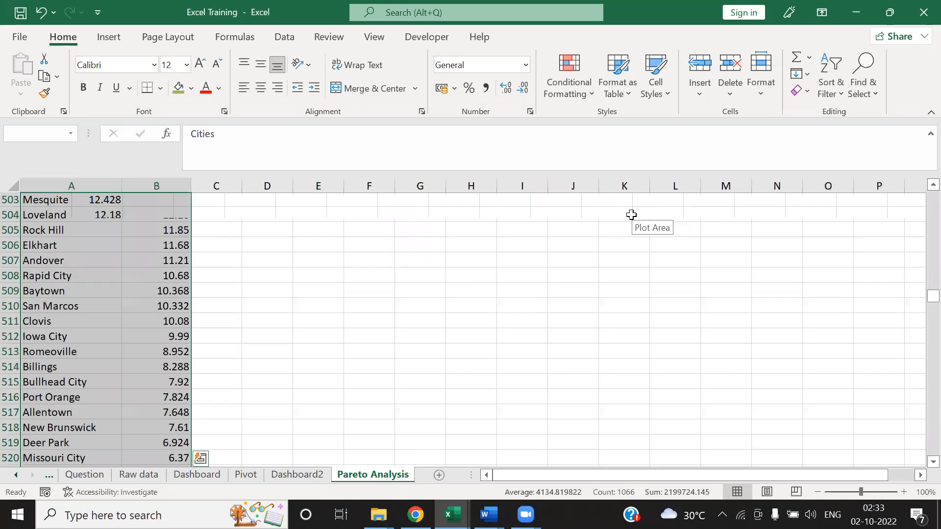
pyautogui.press('Down')
pyautogui.press('Down')
pyautogui.press('Up')
pyautogui.press('Up')
pyautogui.press('Down')
pyautogui.press('Down')
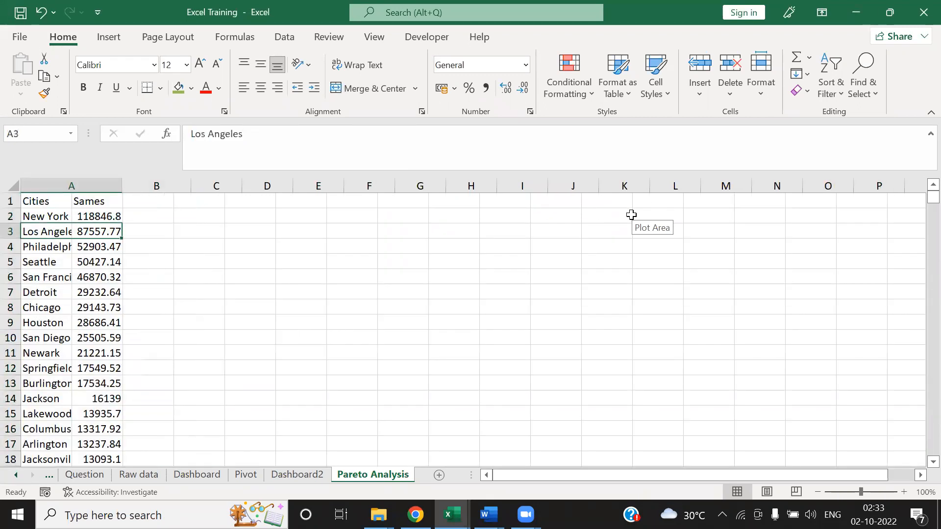
pyautogui.press('Down')
pyautogui.press('Down')
pyautogui.press('Down')
pyautogui.press('Down')
pyautogui.press('Down')
pyautogui.press('Up')
pyautogui.press('Up')
pyautogui.press('Up')
pyautogui.press('Up')
pyautogui.press('Up')
pyautogui.press('Up')
pyautogui.press('Up')
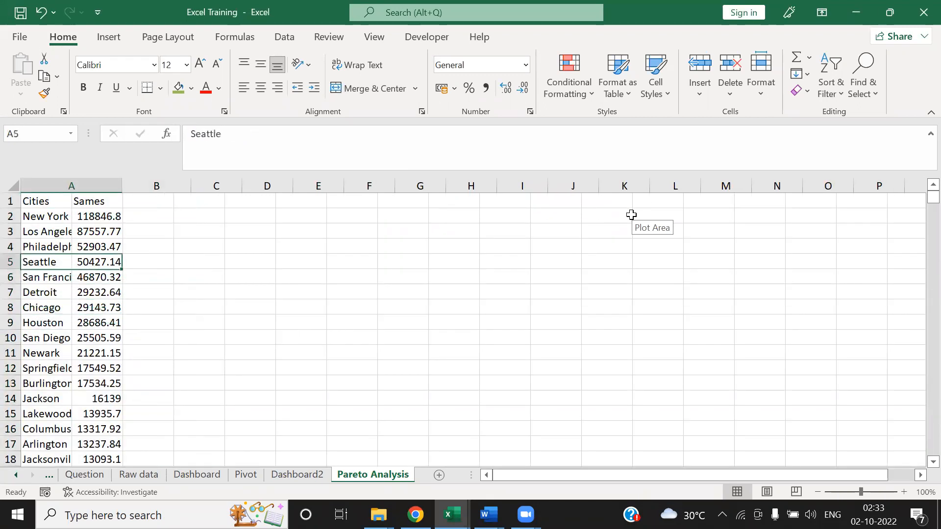
# Undo the last column width change.
pyautogui.click(212, 311)
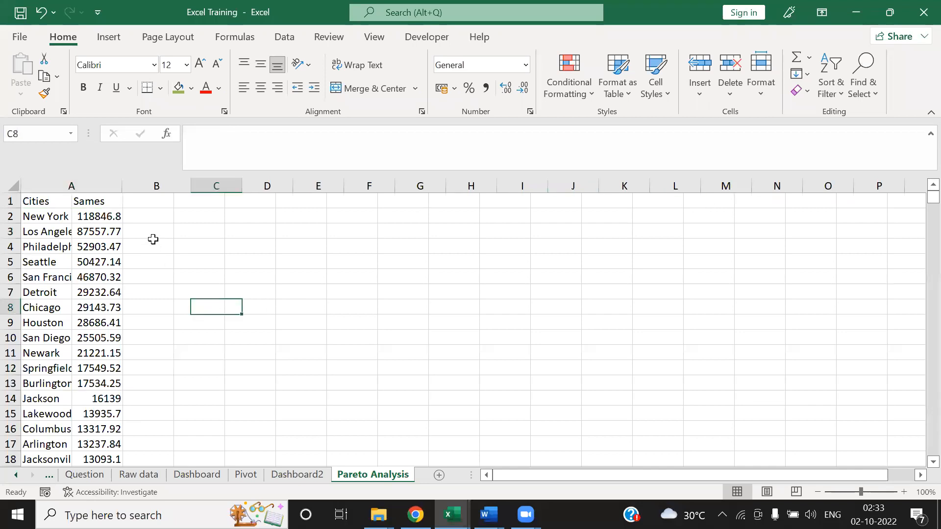
pyautogui.click(152, 241)
pyautogui.click(146, 215)
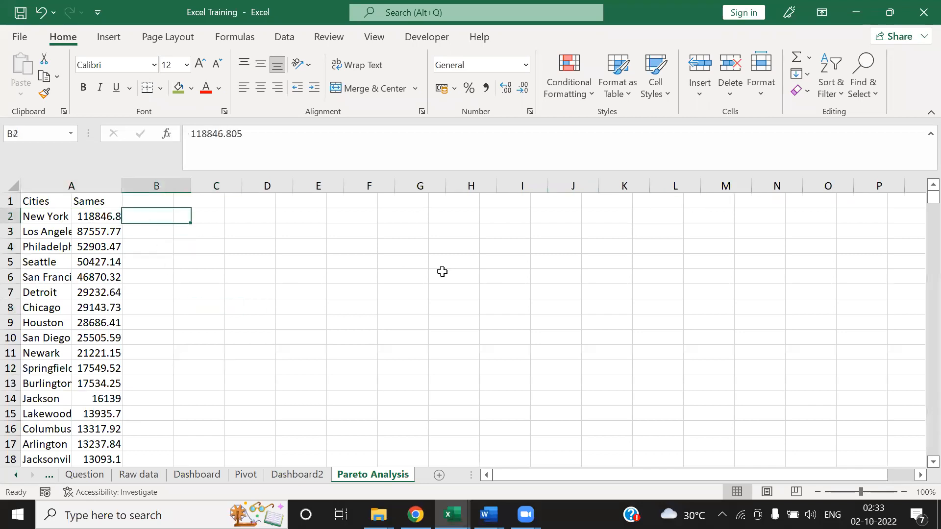
pyautogui.hotkey('ctrl', 'z')
# Enter the header Pareto in C1.
pyautogui.click(154, 214)
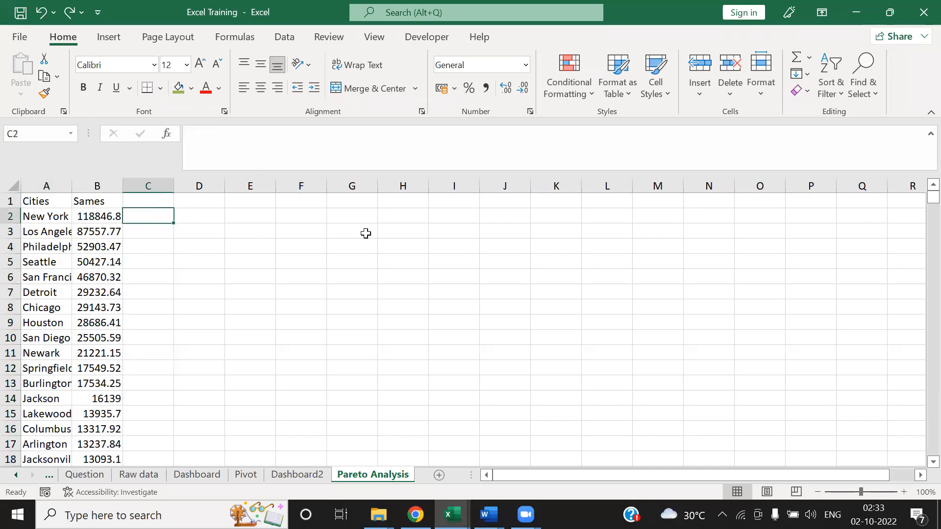
pyautogui.press('Up')
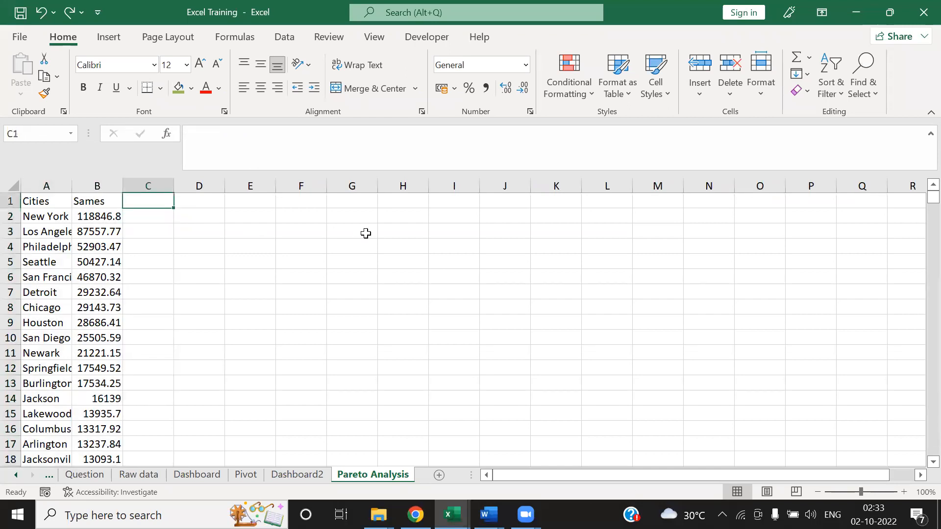
pyautogui.write('Pareto')
pyautogui.press('Tab')
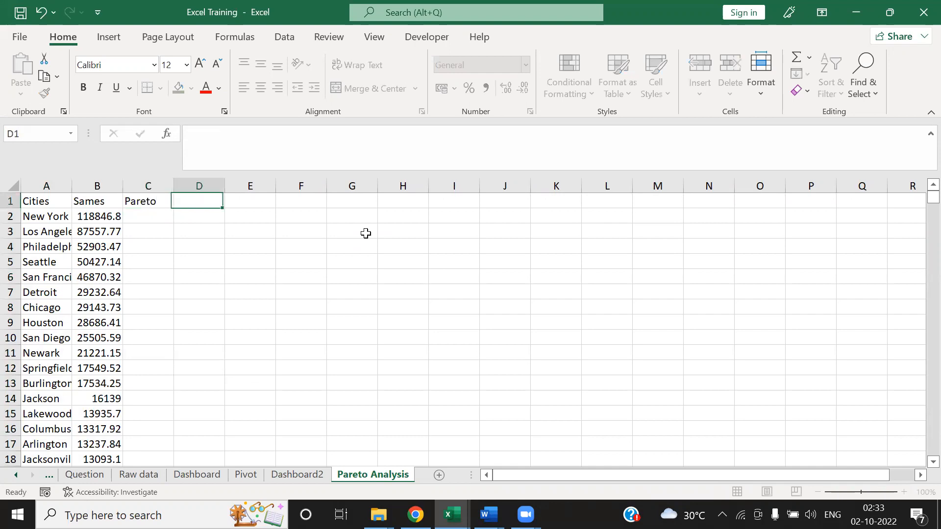
# Start the running sales total with =B2 in C2 and =B3+C2 in C3.
pyautogui.press('Down')
pyautogui.press('Left')
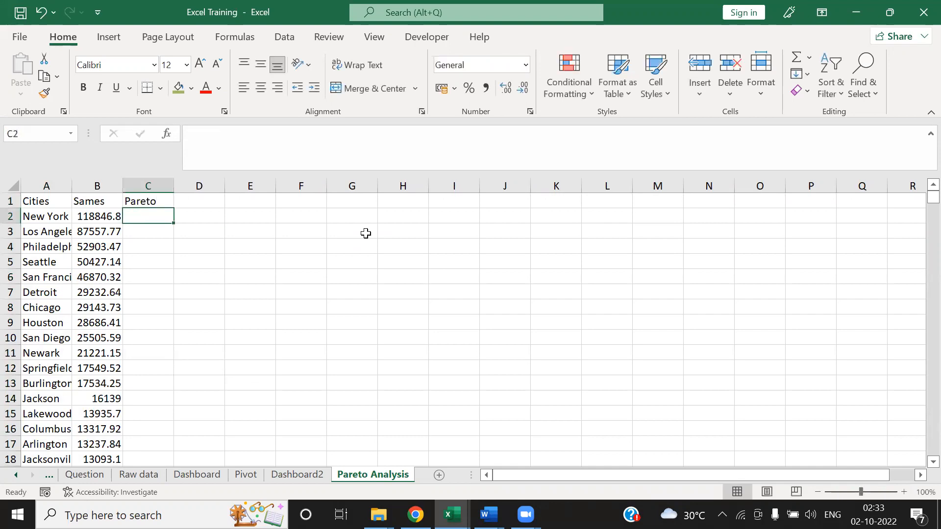
pyautogui.write('=')
pyautogui.press('Left')
pyautogui.press('Tab')
pyautogui.press('Return')
pyautogui.write('=')
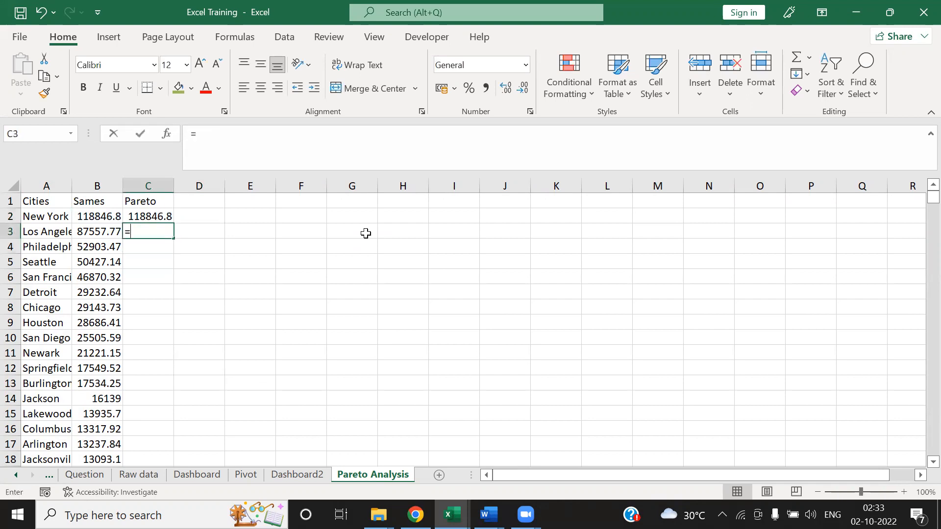
pyautogui.press('Left')
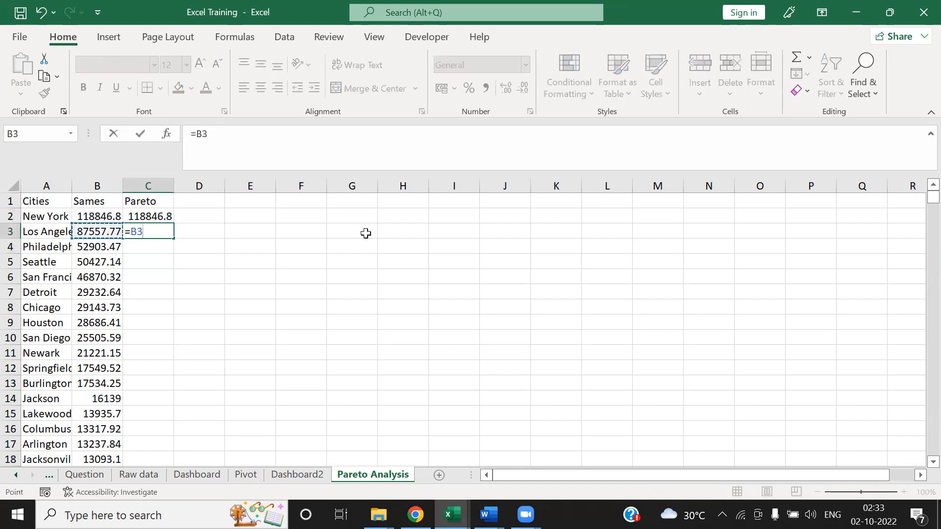
pyautogui.write('+')
pyautogui.press('Up')
pyautogui.hotkey('ctrl', 'Return')
# Copy the running-total formula from C3 down through C533, the Grand Total row.
pyautogui.hotkey('ctrl', 'c')
pyautogui.press('Left')
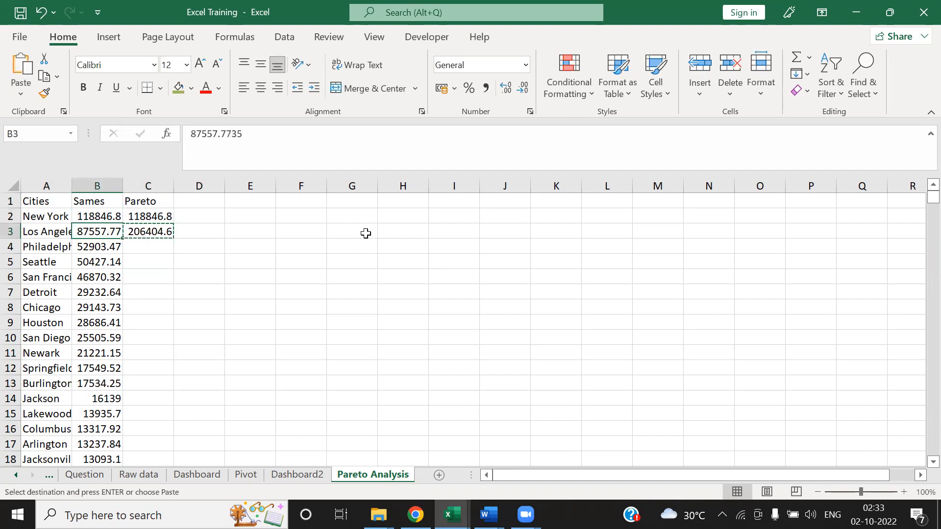
pyautogui.hotkey('ctrl', 'Down')
pyautogui.press('Right')
pyautogui.hotkey('ctrl', 'shift', 'Up')
pyautogui.hotkey('ctrl', 'v')
pyautogui.scroll(-3, 365, 233)
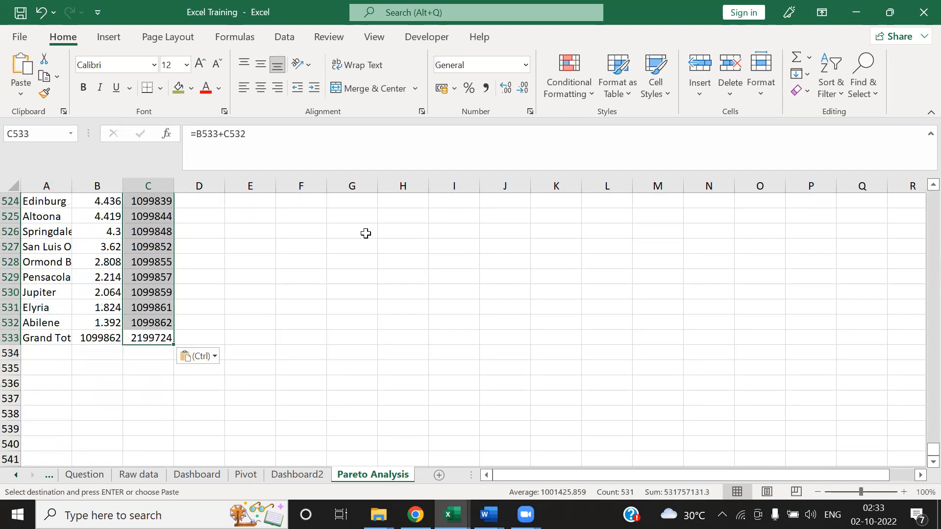
pyautogui.press('Escape')
pyautogui.press('Up')
pyautogui.hotkey('ctrl', 'Up')
pyautogui.press('Down')
pyautogui.press('Down')
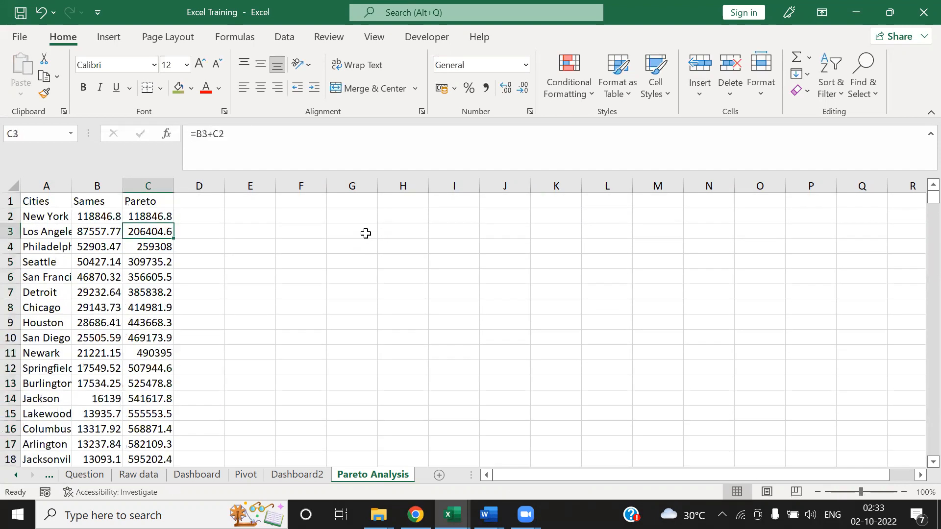
# Enter =B2/SUM(B2:B533) in E2 to calculate New York City's share of sales.
pyautogui.press('Right')
pyautogui.press('Up')
pyautogui.press('Right')
pyautogui.write('=')
pyautogui.press('Left')
pyautogui.press('Left')
pyautogui.press('Left')
pyautogui.write('/')
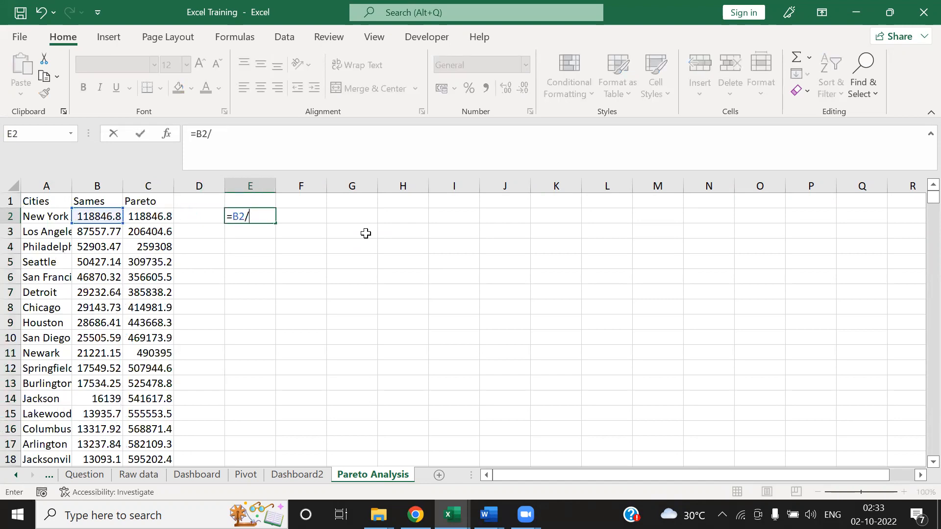
pyautogui.write('sum(')
pyautogui.press('Left')
pyautogui.press('Left')
pyautogui.press('Left')
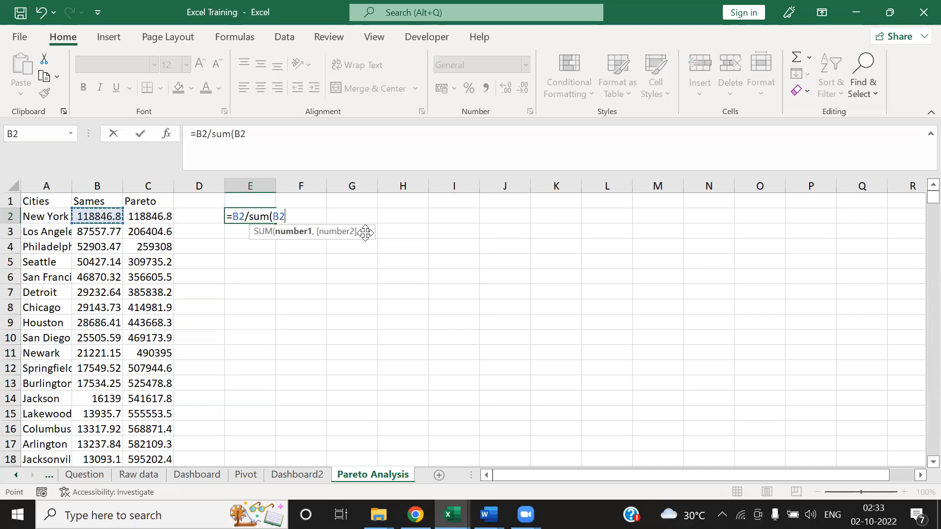
pyautogui.hotkey('ctrl', 'shift', 'Down')
pyautogui.press('Tab')
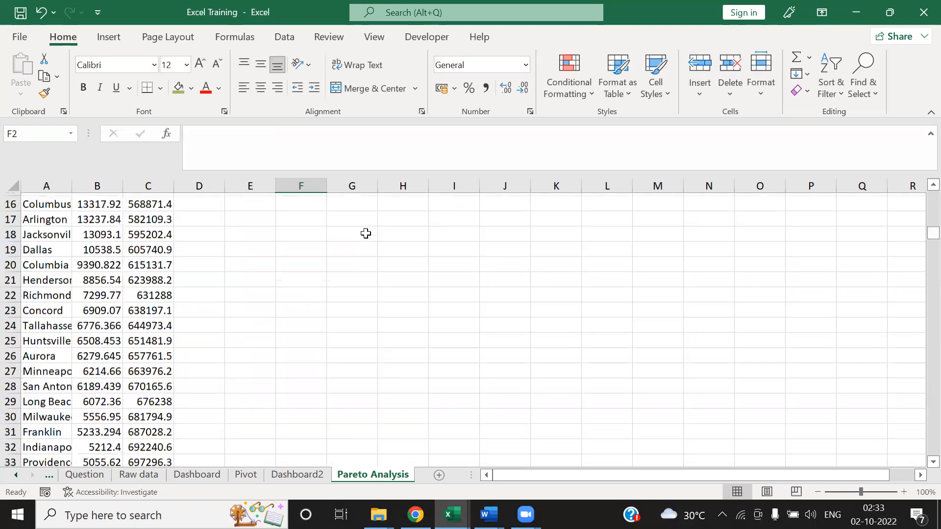
pyautogui.press('Up')
pyautogui.press('Left')
pyautogui.press('Left')
pyautogui.press('Down')
pyautogui.press('Right')
pyautogui.press('Left')
pyautogui.press('Left')
pyautogui.press('Left')
pyautogui.press('Left')
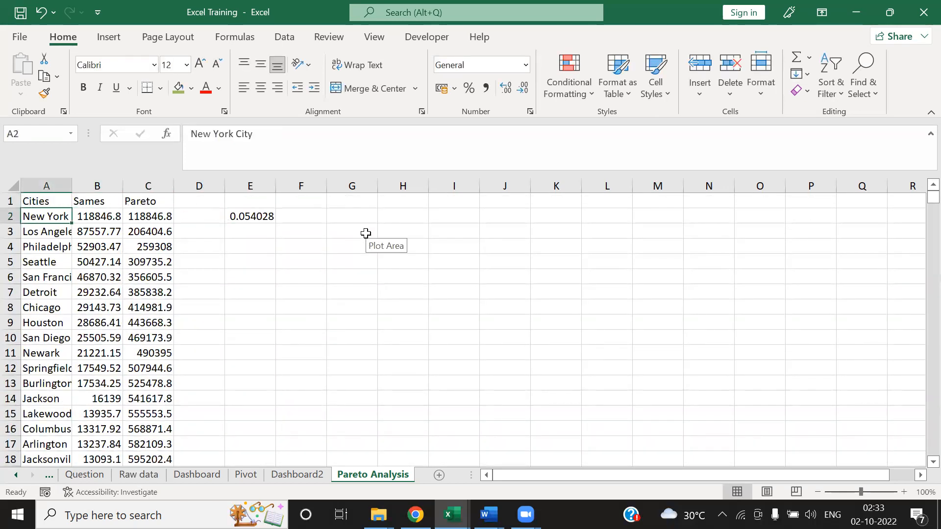
# Format the sales share in E2 as a percentage.
pyautogui.press('Right')
pyautogui.press('Right')
pyautogui.press('Right')
pyautogui.press('Right')
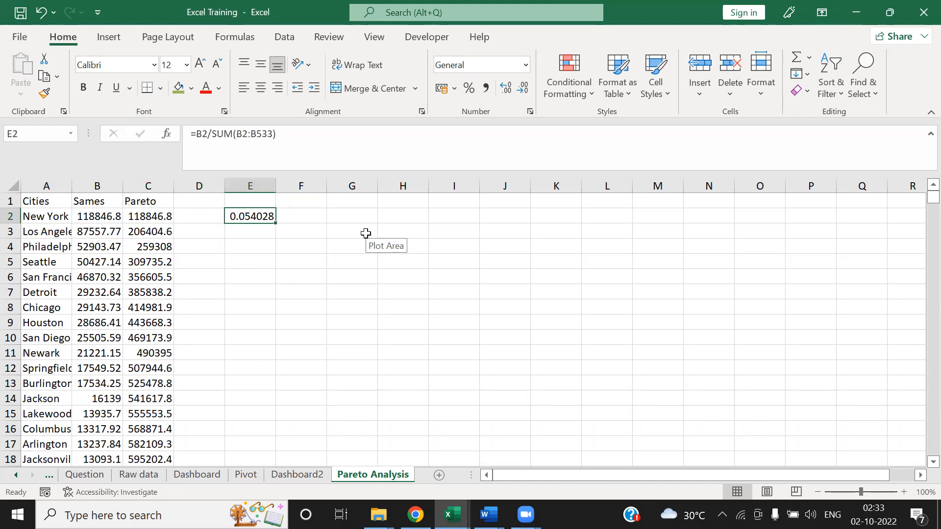
pyautogui.click(469, 88)
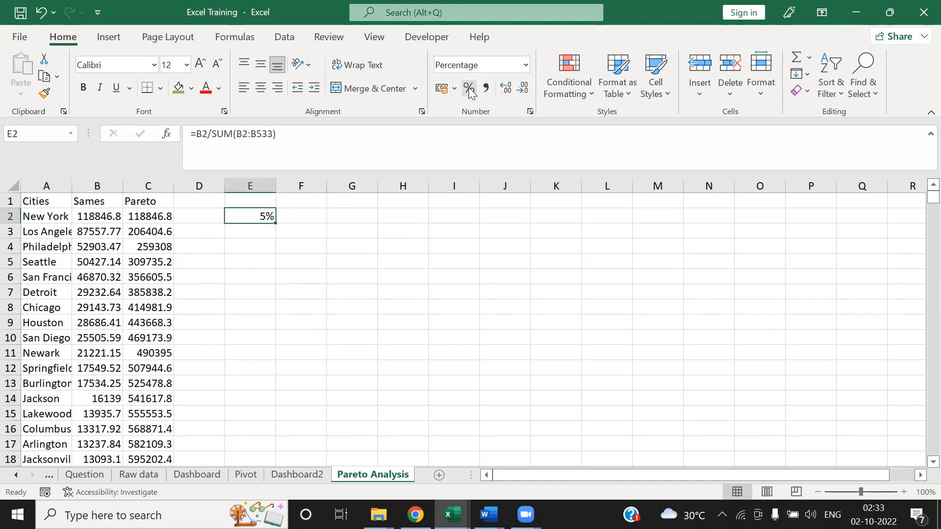
# Make the sum range in the E2 share formula absolute so it reads =B2/SUM($B$2:$B$533).
pyautogui.click(84, 220)
pyautogui.click(264, 214)
pyautogui.hotkey('ctrl', 'c')
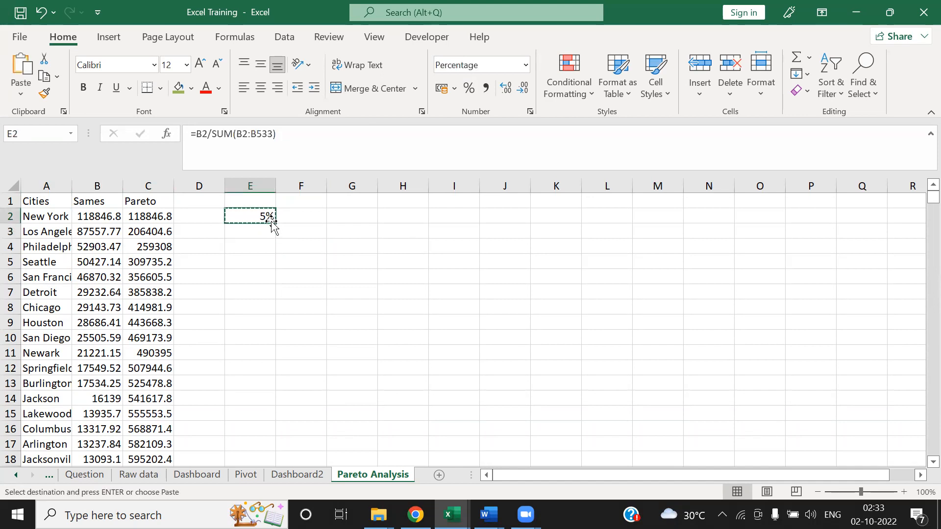
pyautogui.click(301, 131)
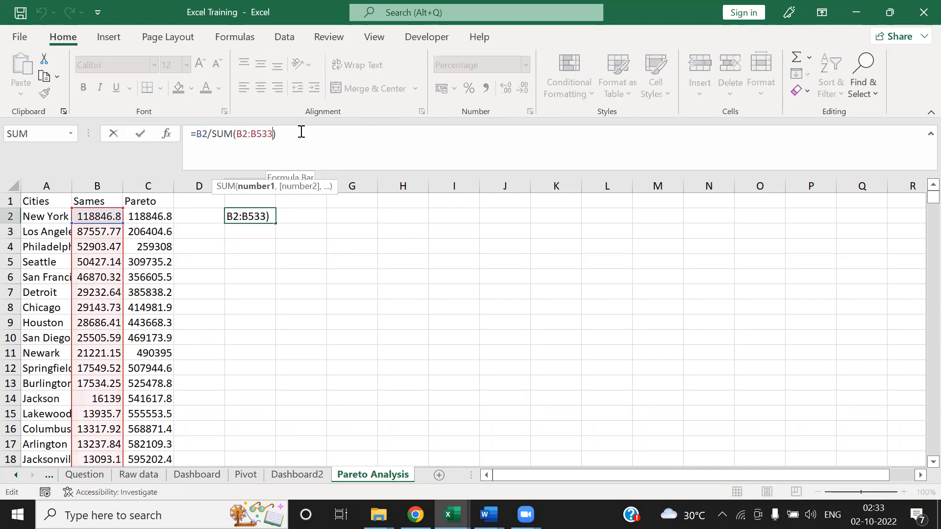
pyautogui.press('F4')
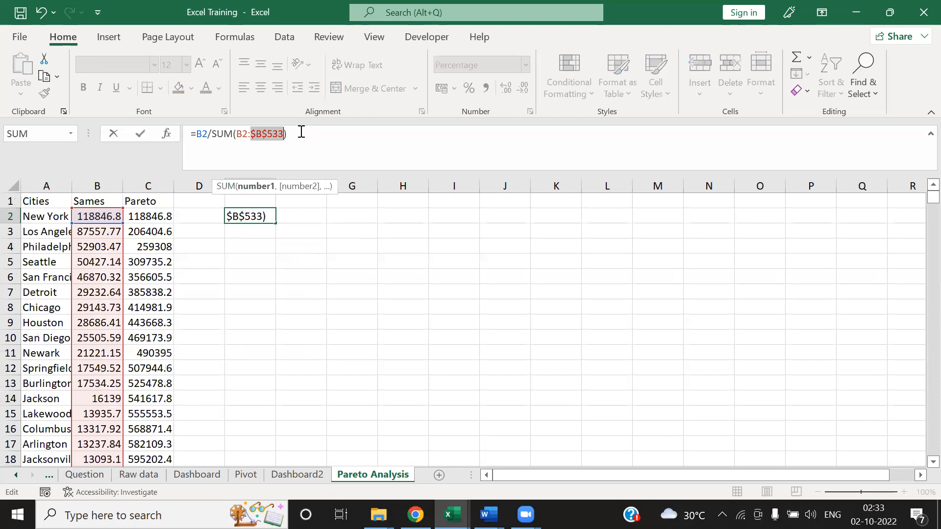
pyautogui.click(248, 130)
pyautogui.press('F4')
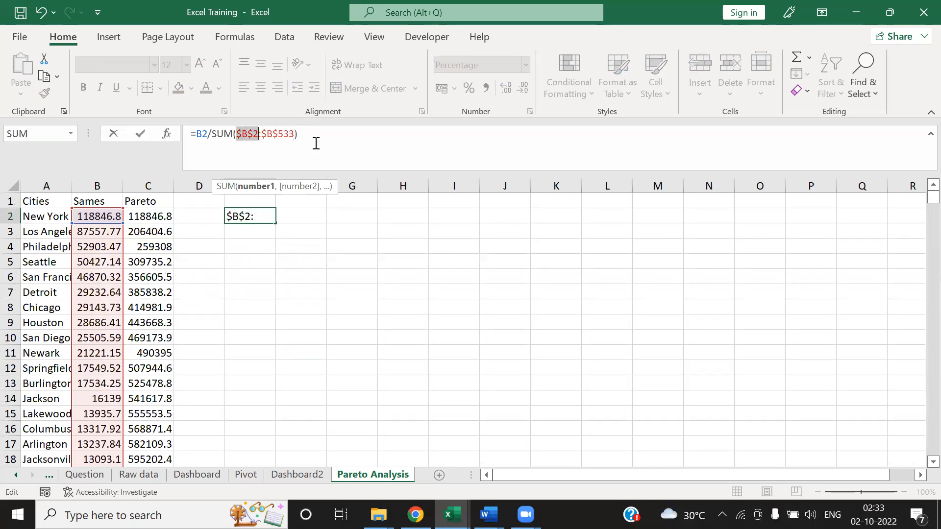
pyautogui.press('End')
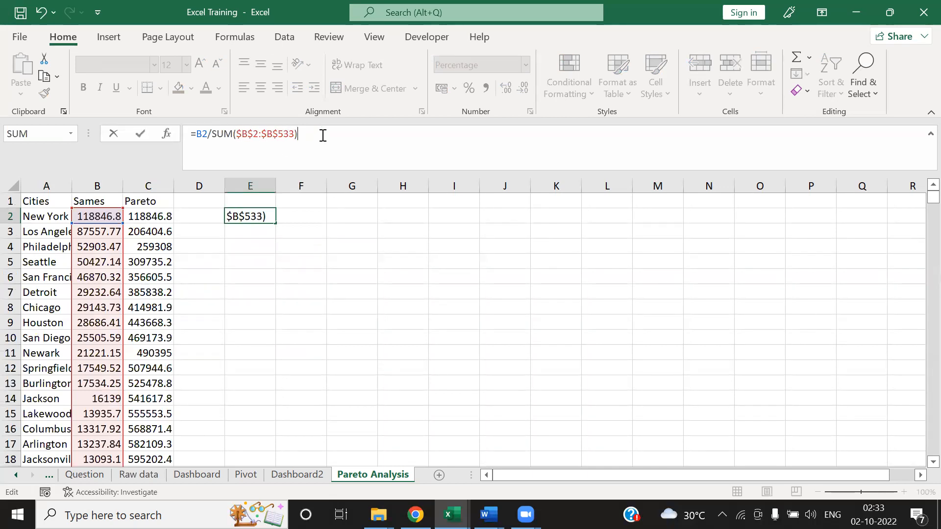
pyautogui.press('Tab')
pyautogui.hotkey('shift', 'Tab')
# Copy the sales share formula from E2 into E3, E4 and E5.
pyautogui.hotkey('ctrl', 'c')
pyautogui.press('Down')
pyautogui.hotkey('ctrl', 'v')
pyautogui.press('Down')
pyautogui.hotkey('ctrl', 'v')
pyautogui.press('Down')
pyautogui.press('ctrl')
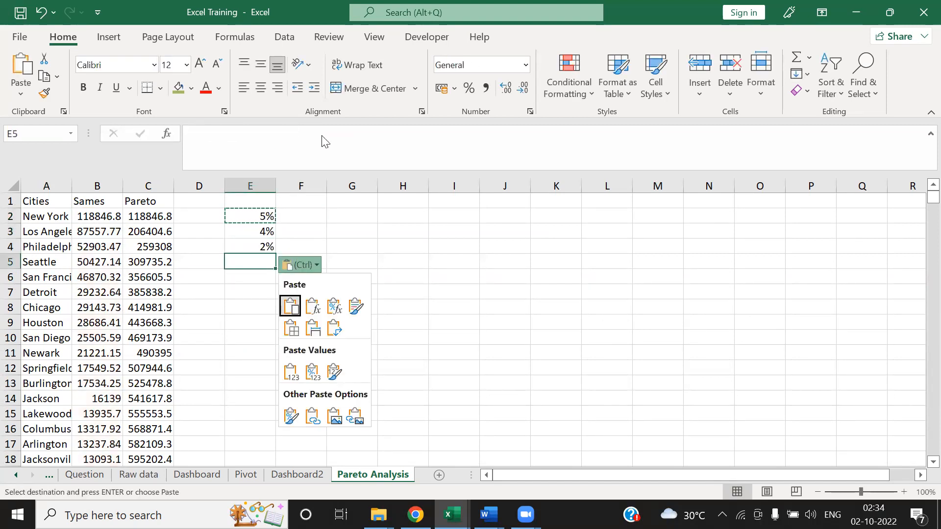
pyautogui.press('Escape')
pyautogui.hotkey('ctrl', 'v')
# Compare the percentage shares in E2:E5 with the city, sales and running-total values in their rows.
pyautogui.press('Up')
pyautogui.press('Up')
pyautogui.press('Up')
pyautogui.press('Up')
pyautogui.press('Down')
pyautogui.hotkey('shift', 'Down')
pyautogui.hotkey('shift', 'Down')
pyautogui.hotkey('shift', 'Down')
pyautogui.press('Up')
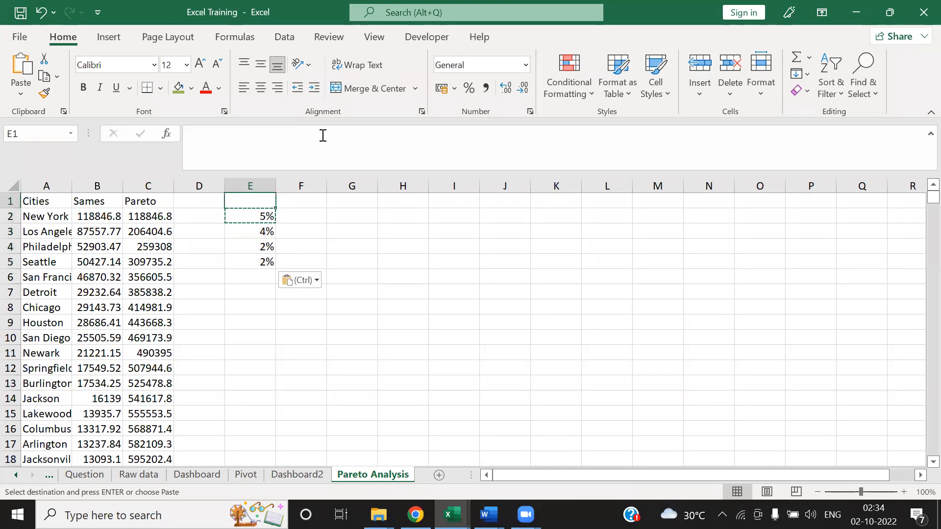
pyautogui.press('Down')
pyautogui.press('Left')
pyautogui.press('Left')
pyautogui.press('Left')
pyautogui.press('Left')
pyautogui.press('Right')
pyautogui.press('Right')
pyautogui.press('Right')
pyautogui.press('Right')
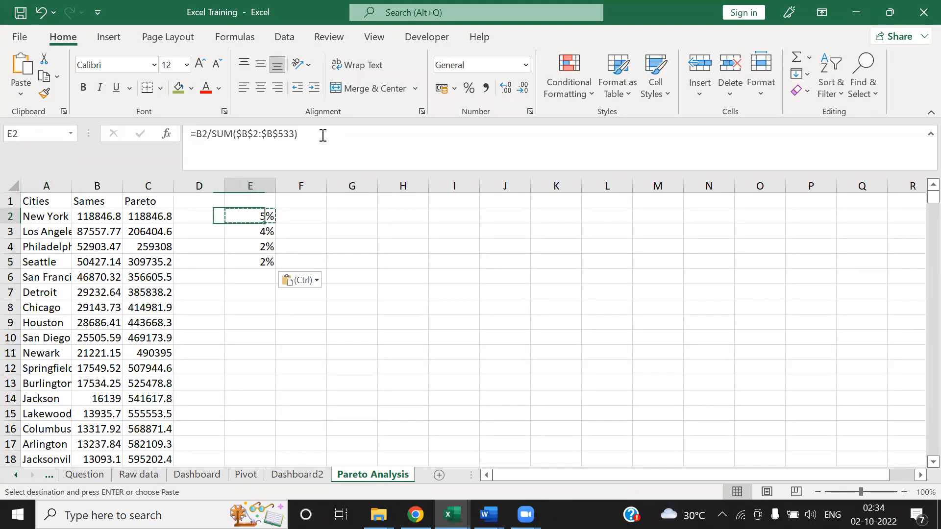
pyautogui.press('Down')
pyautogui.press('Left')
pyautogui.press('Left')
pyautogui.press('Left')
pyautogui.press('Left')
pyautogui.press('Right')
pyautogui.press('Right')
pyautogui.press('Right')
pyautogui.press('Down')
pyautogui.press('Down')
pyautogui.press('Left')
pyautogui.press('Left')
pyautogui.press('Left')
pyautogui.press('Up')
pyautogui.press('Right')
pyautogui.press('Right')
pyautogui.press('Right')
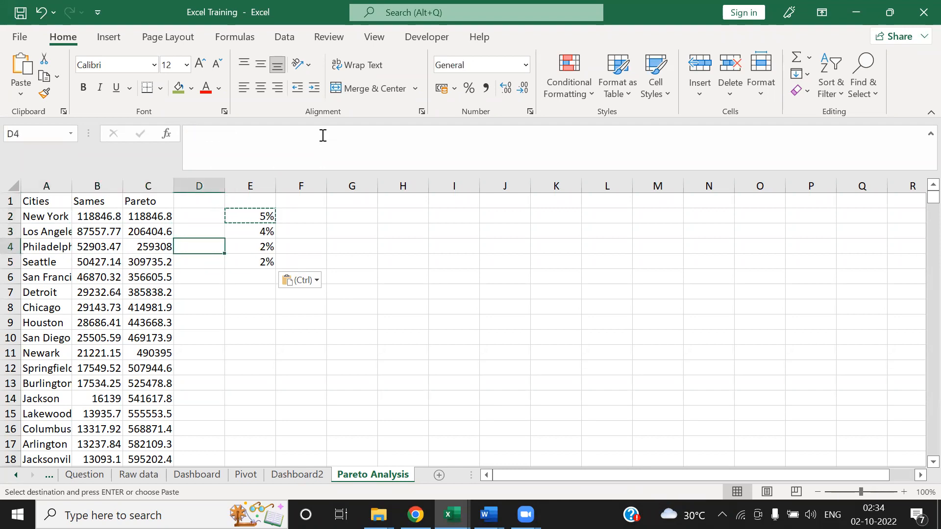
# Inspect the cell references used by the sales share formulas in E2 and E4.
pyautogui.press('Right')
pyautogui.press('Up')
pyautogui.press('Up')
pyautogui.press('F2')
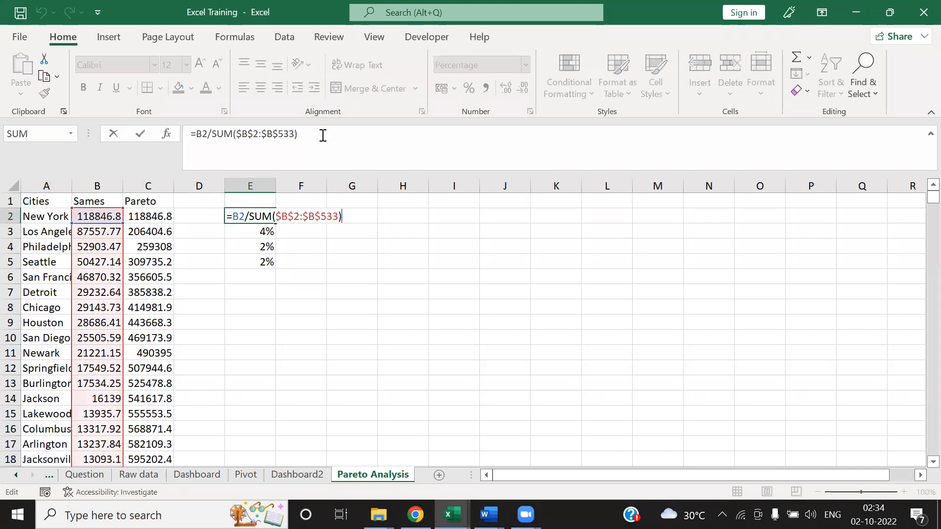
pyautogui.press('Escape')
pyautogui.press('Down')
pyautogui.press('Down')
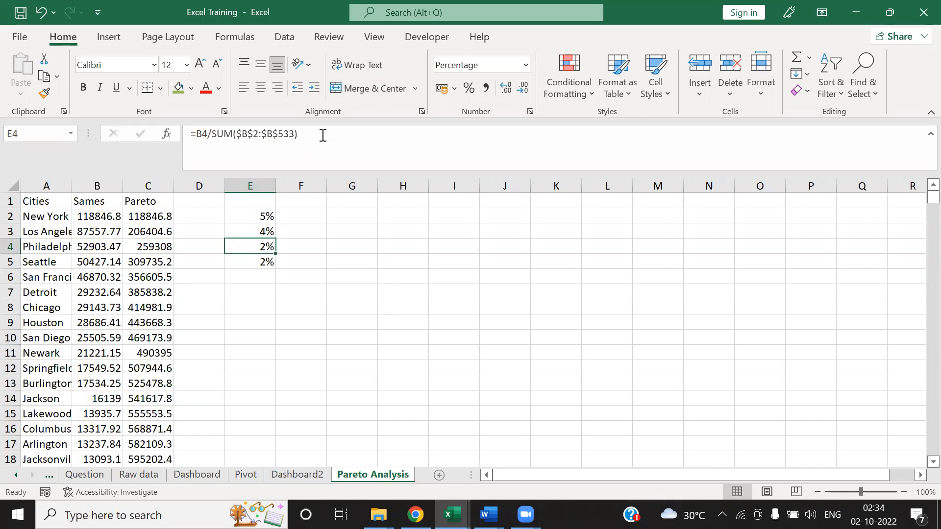
# Check which cells the running-total formula in C3 refers to.
pyautogui.press('Left')
pyautogui.press('Left')
pyautogui.press('Left')
pyautogui.press('Up')
pyautogui.press('Up')
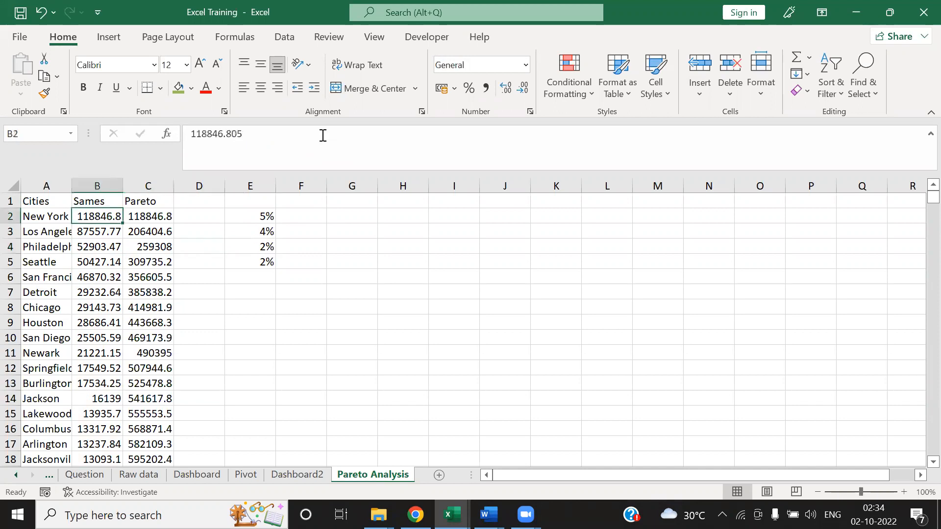
pyautogui.press('Right')
pyautogui.press('Down')
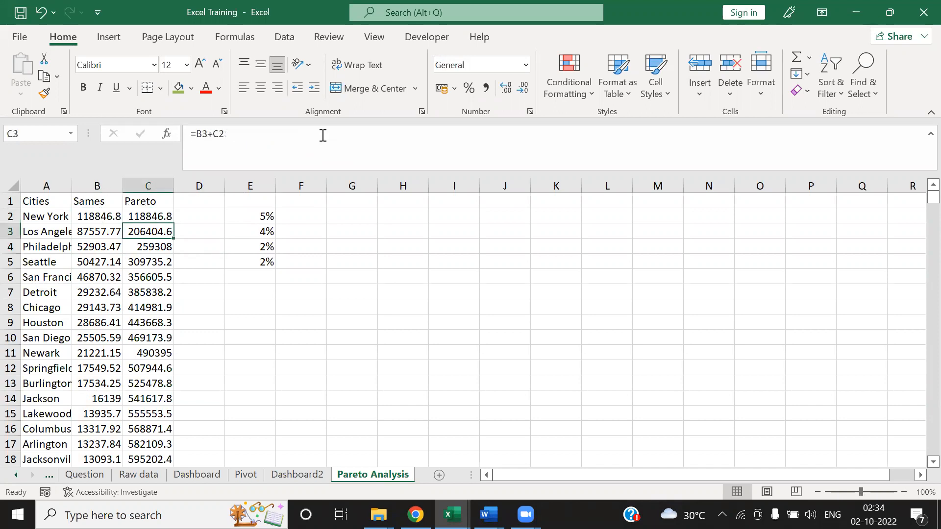
pyautogui.press('F2')
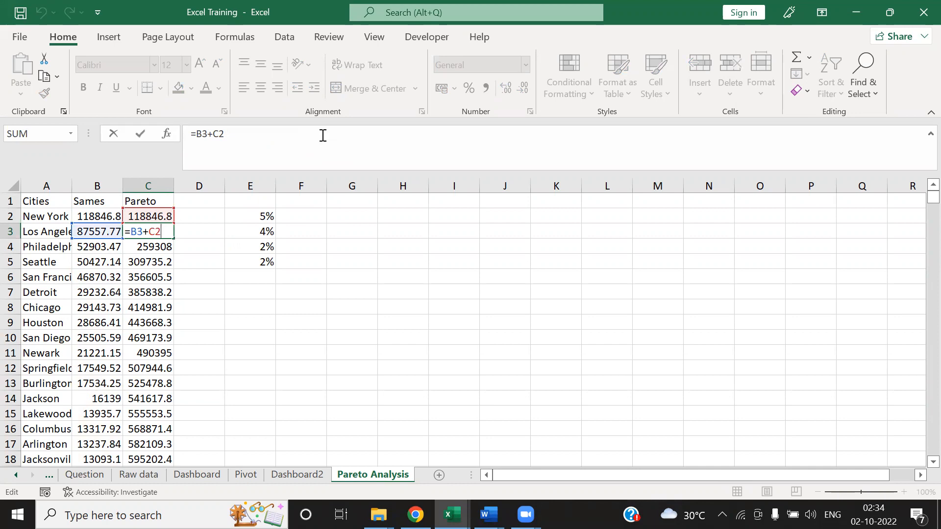
pyautogui.press('Tab')
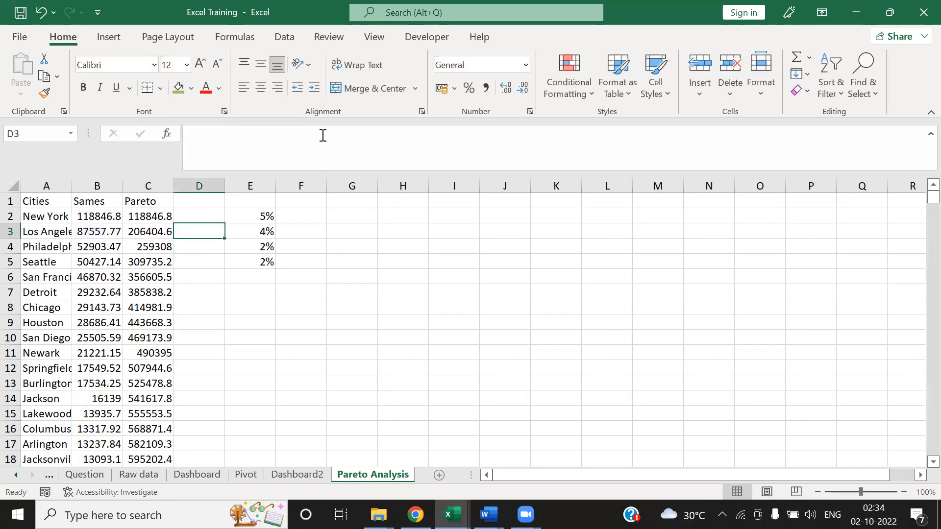
# Rename the header in C1 as Cumulative Sales and autofit column C to its contents.
pyautogui.press('Up')
pyautogui.press('Up')
pyautogui.press('Left')
pyautogui.write('P')
pyautogui.press('BackSpace')
pyautogui.press('BackSpace')
pyautogui.write('Cu')
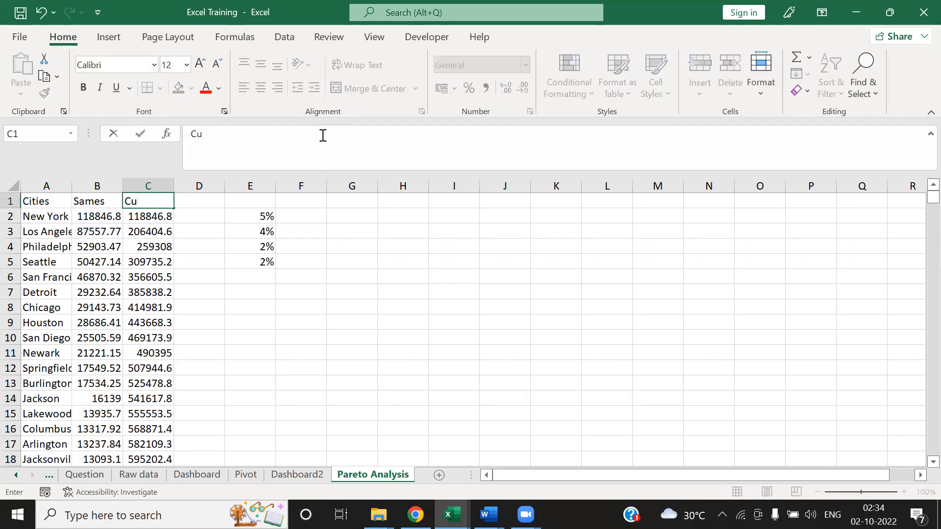
pyautogui.write('mulative Sales')
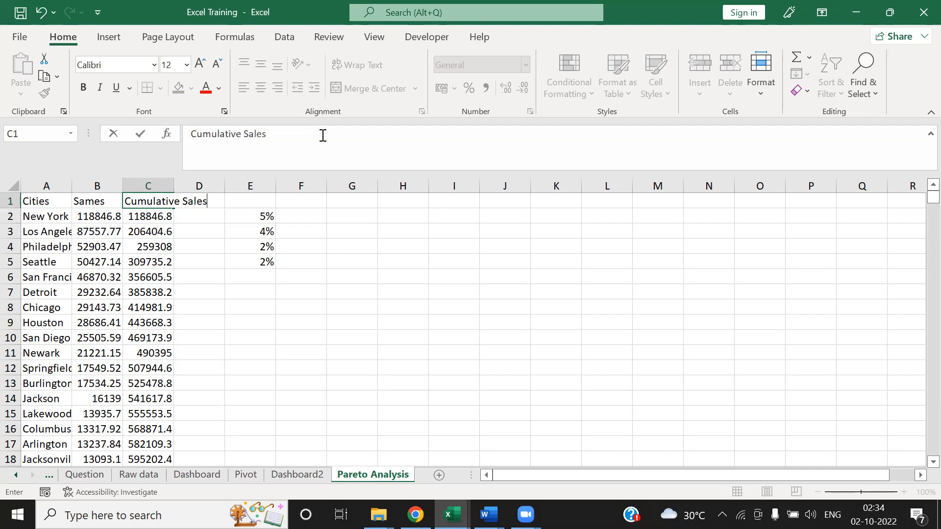
pyautogui.hotkey('ctrl', 'Return')
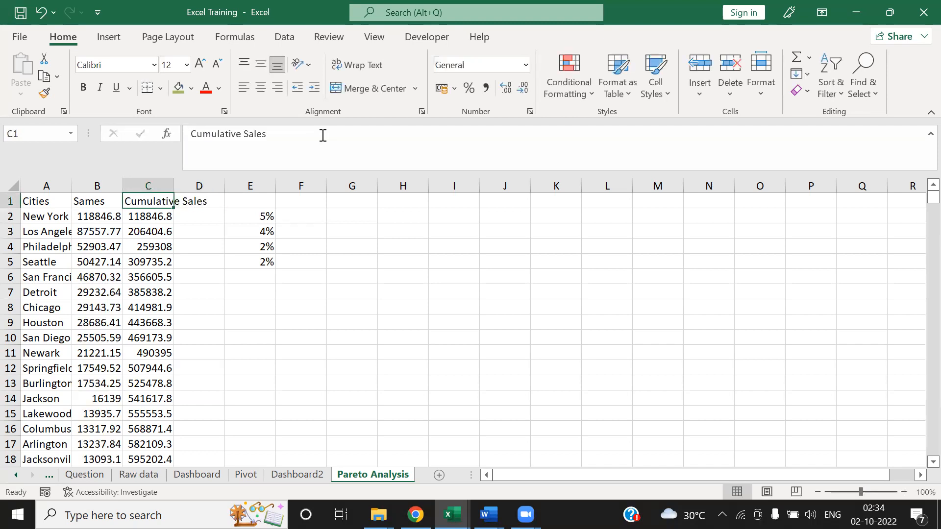
pyautogui.doubleClick(174, 186)
# Format the cumulative sales in C2:C10 with thousands separators and no decimal places.
pyautogui.click(193, 215)
pyautogui.press('Down')
pyautogui.press('Down')
pyautogui.press('Down')
pyautogui.press('Up')
pyautogui.press('Up')
pyautogui.press('Up')
pyautogui.hotkey('shift', 'Down')
pyautogui.hotkey('shift', 'Down')
pyautogui.hotkey('shift', 'Down')
pyautogui.hotkey('shift', 'Down')
pyautogui.hotkey('shift', 'Down')
pyautogui.hotkey('shift', 'Down')
pyautogui.hotkey('shift', 'Down')
pyautogui.hotkey('shift', 'Down')
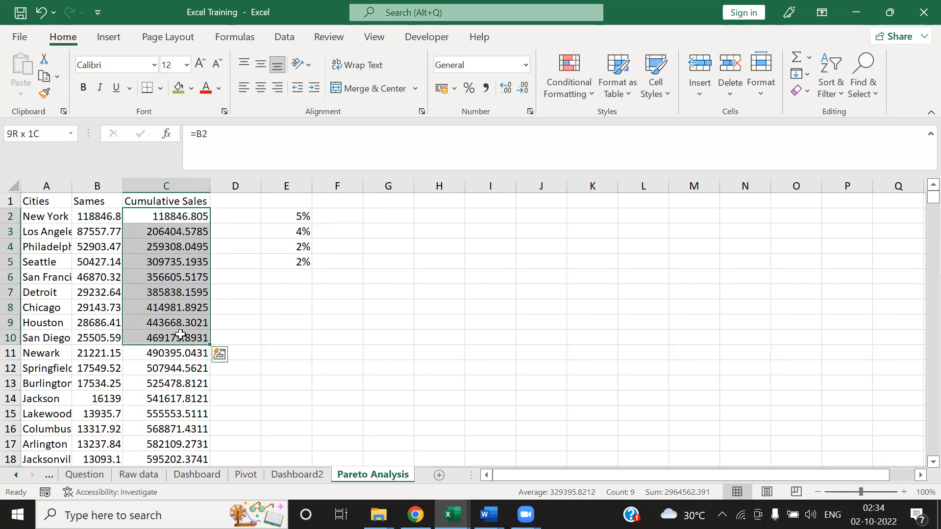
pyautogui.click(485, 89)
pyautogui.click(521, 91)
pyautogui.click(522, 91)
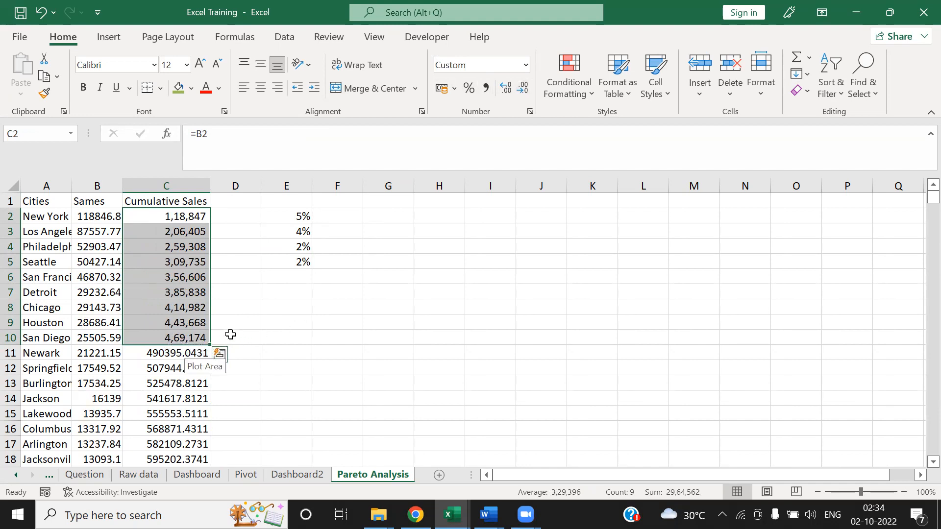
pyautogui.hscroll(-1, 117, 334)
pyautogui.click(103, 337)
pyautogui.moveTo(194, 343); pyautogui.dragTo(188, 218)
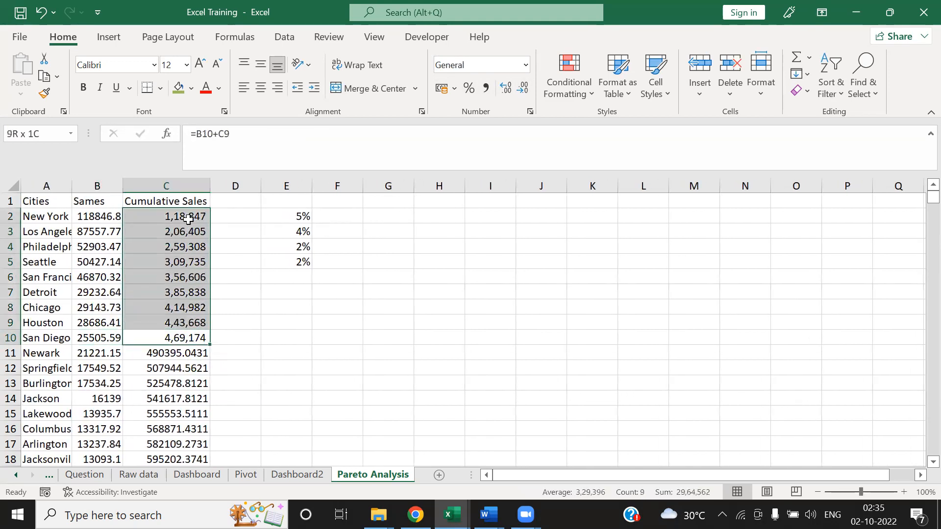
# Clear the individual sales share percentages from E2:E5.
pyautogui.click(283, 265)
pyautogui.click(297, 219)
pyautogui.hotkey('ctrl', 'shift', 'Down')
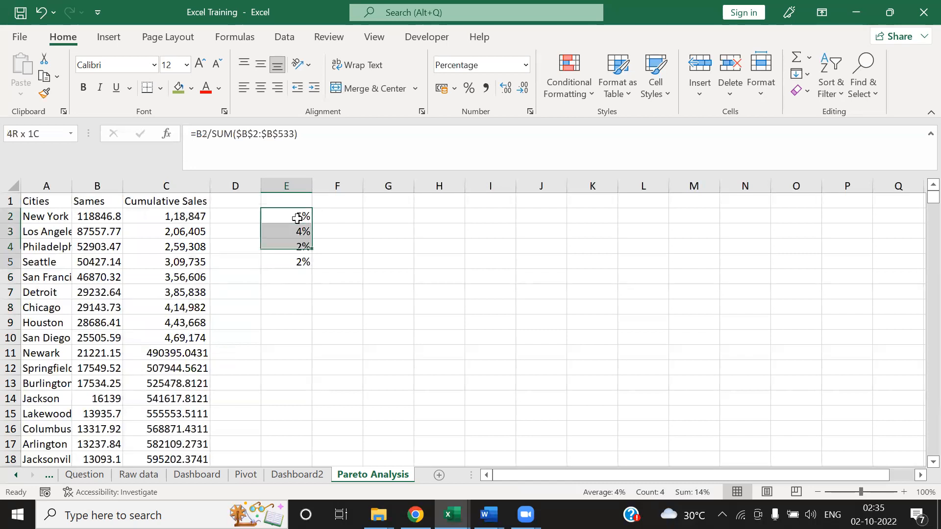
pyautogui.press('Delete')
# Enter the header % Cmmulative in D1.
pyautogui.press('Up')
pyautogui.press('Left')
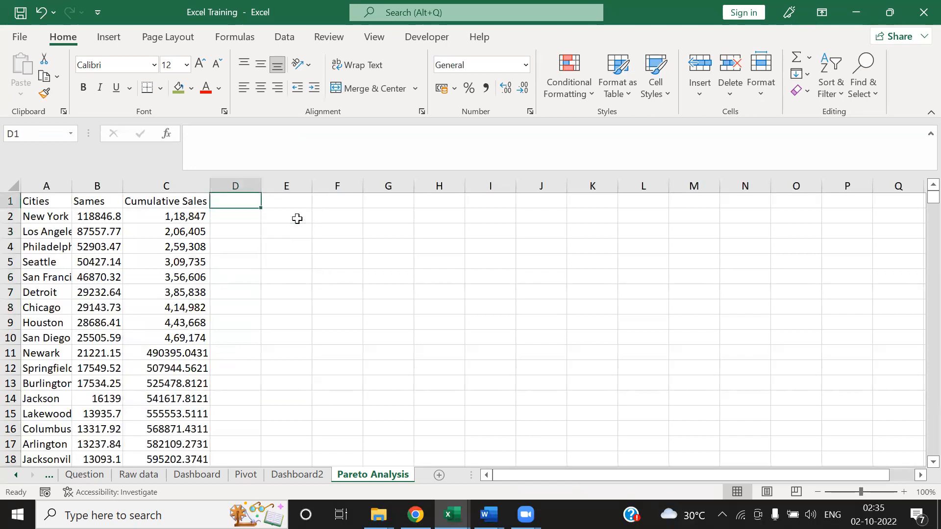
pyautogui.write('%')
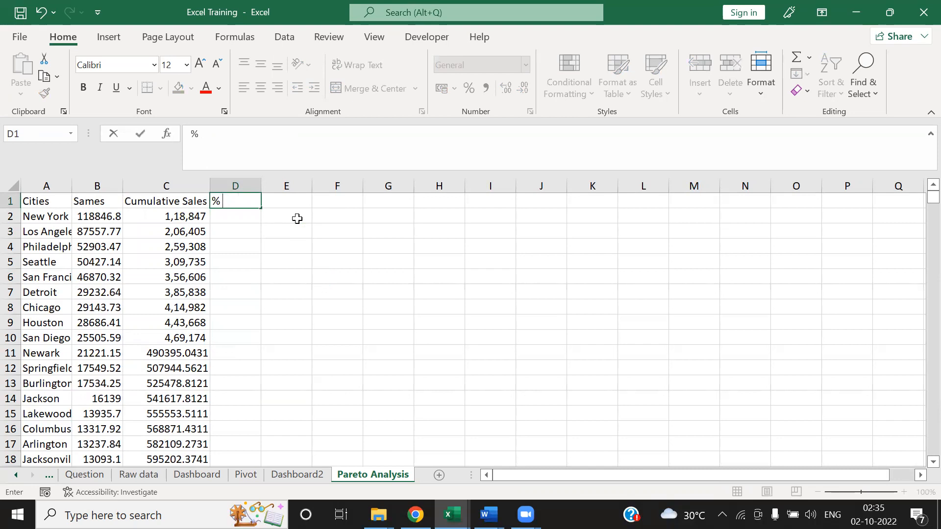
pyautogui.write(' CU')
pyautogui.write('mm')
pyautogui.write('ulative')
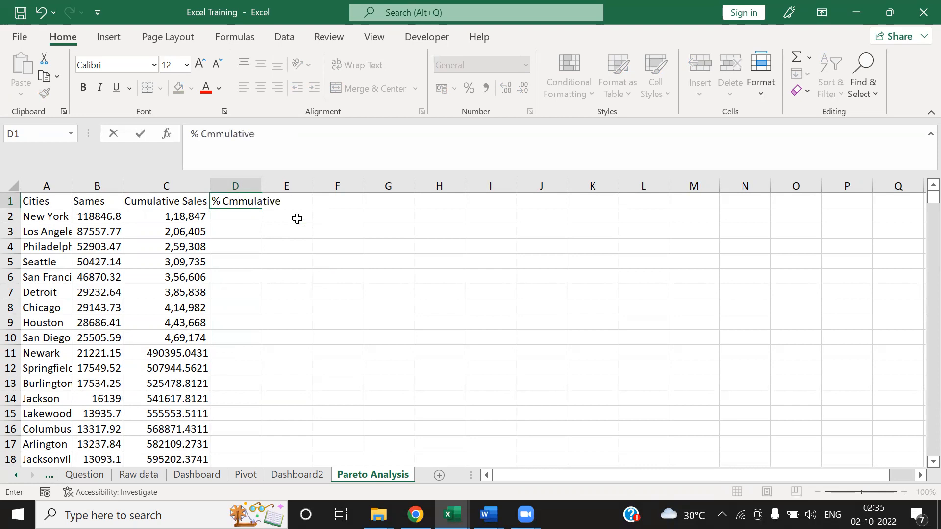
pyautogui.click(297, 219)
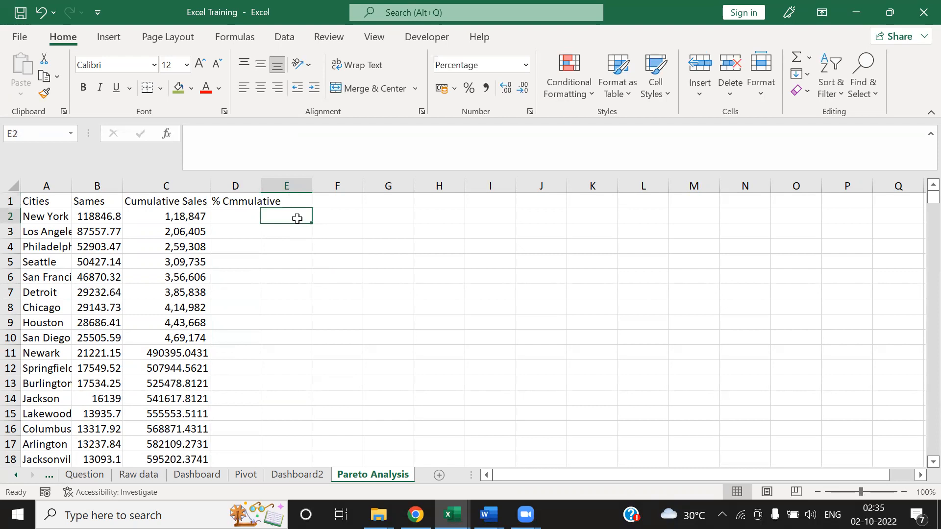
# Enter =C2/SUM($B$2:$B$533) in D2 and format the result as a percentage.
pyautogui.press('Left')
pyautogui.write('=')
pyautogui.press('Left')
pyautogui.write('/sum(')
pyautogui.press('Left')
pyautogui.press('Left')
pyautogui.press('Left')
pyautogui.press('Right')
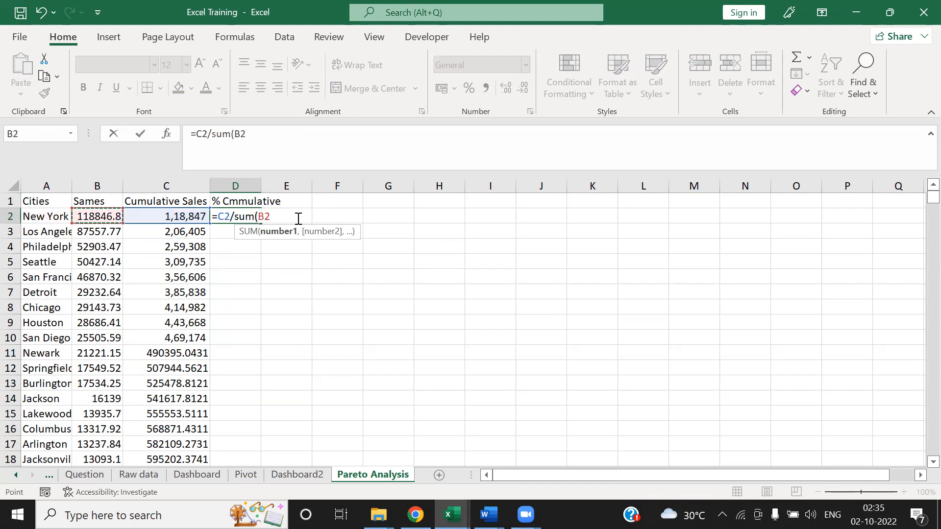
pyautogui.hotkey('ctrl', 'shift', 'Down')
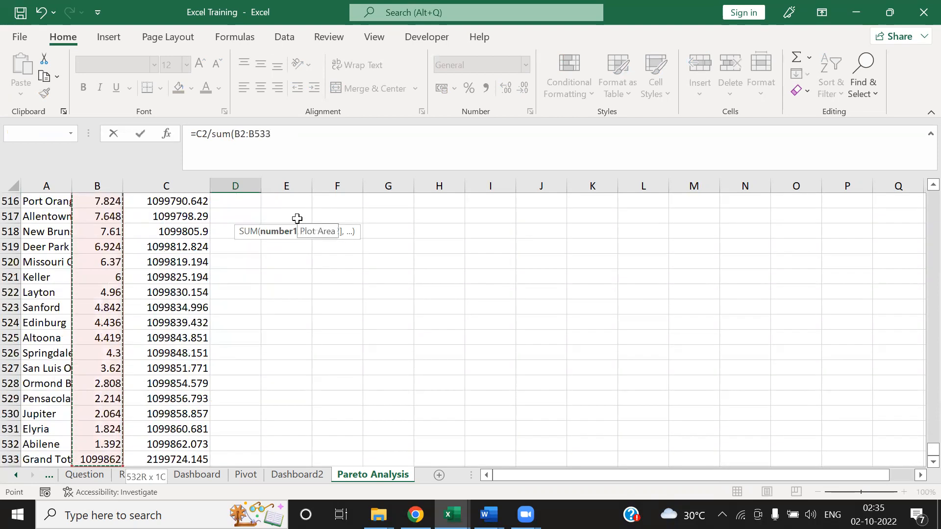
pyautogui.press('F4')
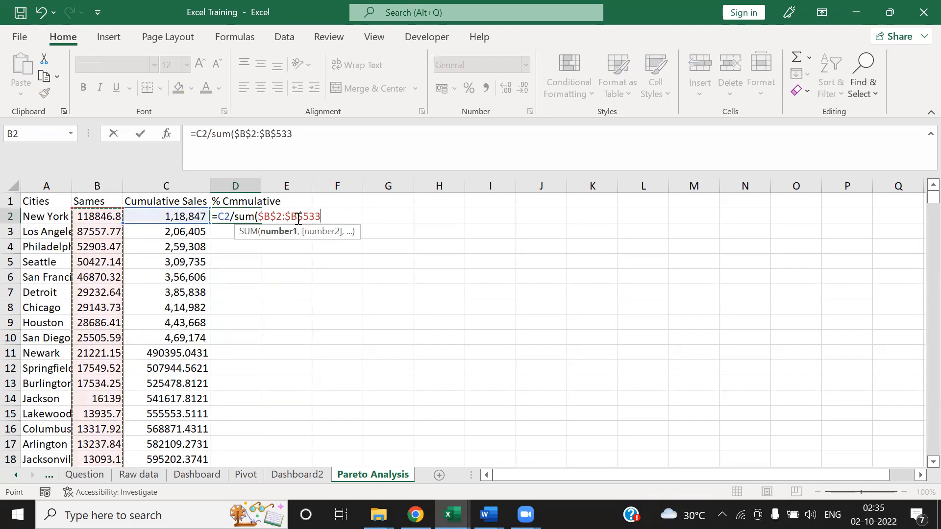
pyautogui.press('Tab')
pyautogui.press('Left')
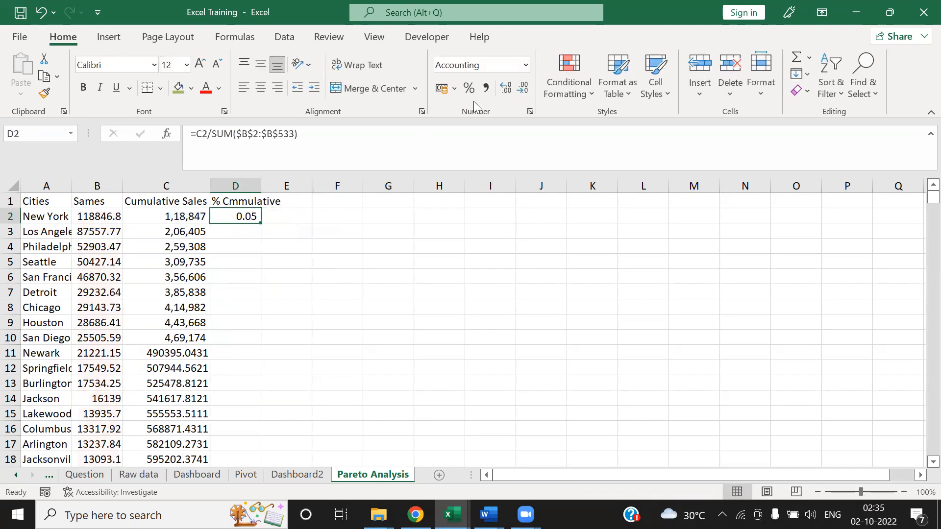
pyautogui.click(469, 89)
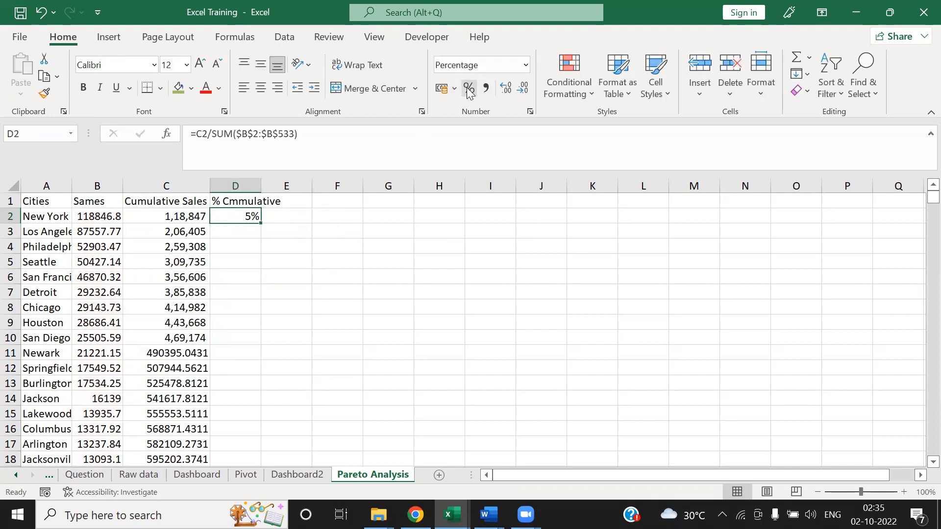
# Copy the cumulative percentage formula from D2 down through D533, the Grand Total row.
pyautogui.hotkey('ctrl', 'c')
pyautogui.press('Left')
pyautogui.hotkey('ctrl', 'Down')
pyautogui.press('Right')
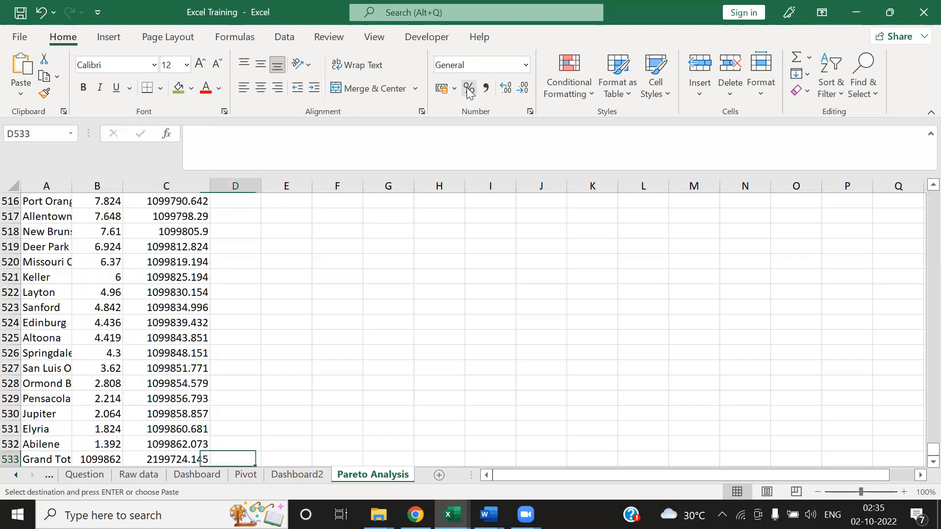
pyautogui.hotkey('ctrl', 'shift', 'Up')
pyautogui.hotkey('ctrl', 'v')
pyautogui.hotkey('ctrl', 'Up')
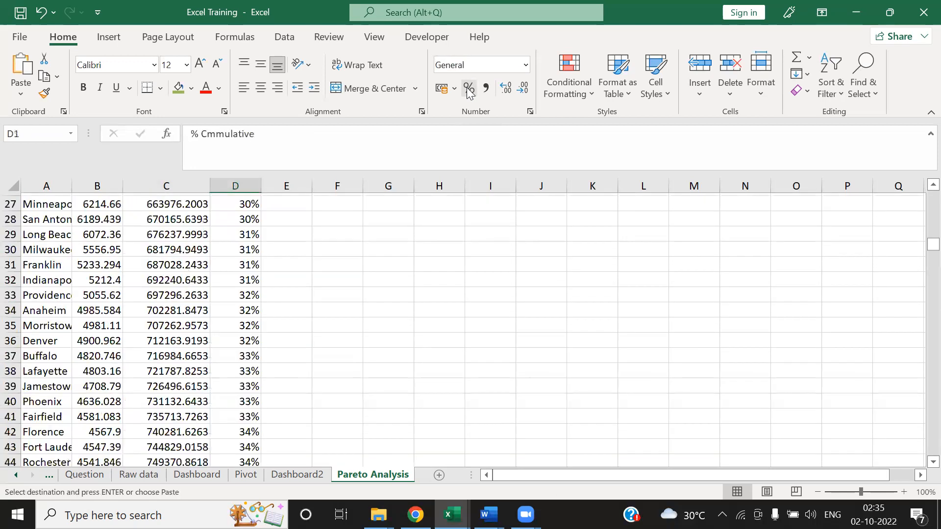
pyautogui.press('Escape')
# Review the first ranked cities alongside their sales, cumulative sales and cumulative percentages.
pyautogui.press('Down')
pyautogui.hotkey('ctrl', 'Left')
pyautogui.press('Down')
pyautogui.press('Down')
pyautogui.press('Down')
pyautogui.press('Down')
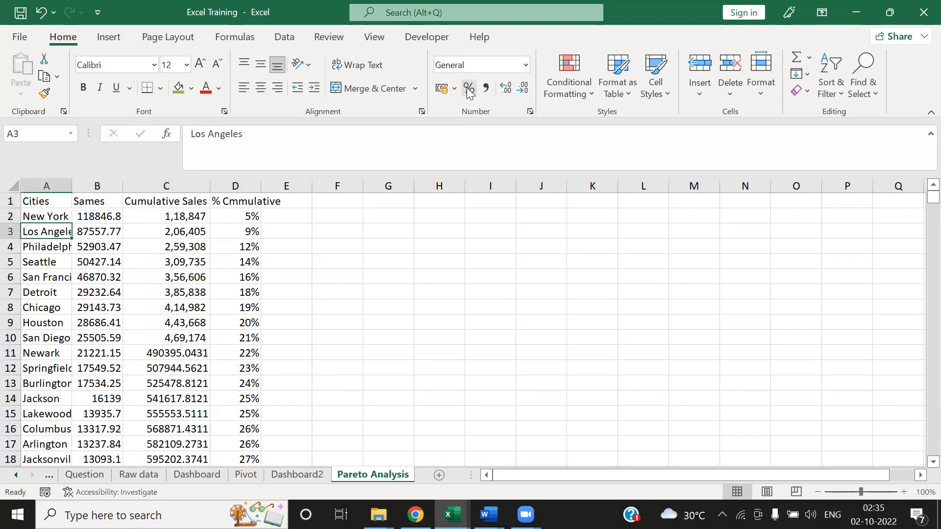
pyautogui.press('Down')
pyautogui.press('Down')
pyautogui.press('Down')
pyautogui.press('Down')
pyautogui.press('Down')
pyautogui.press('Down')
pyautogui.press('Down')
pyautogui.press('Up')
pyautogui.press('Up')
pyautogui.press('Up')
pyautogui.press('Right')
pyautogui.press('Right')
pyautogui.press('Right')
pyautogui.press('Right')
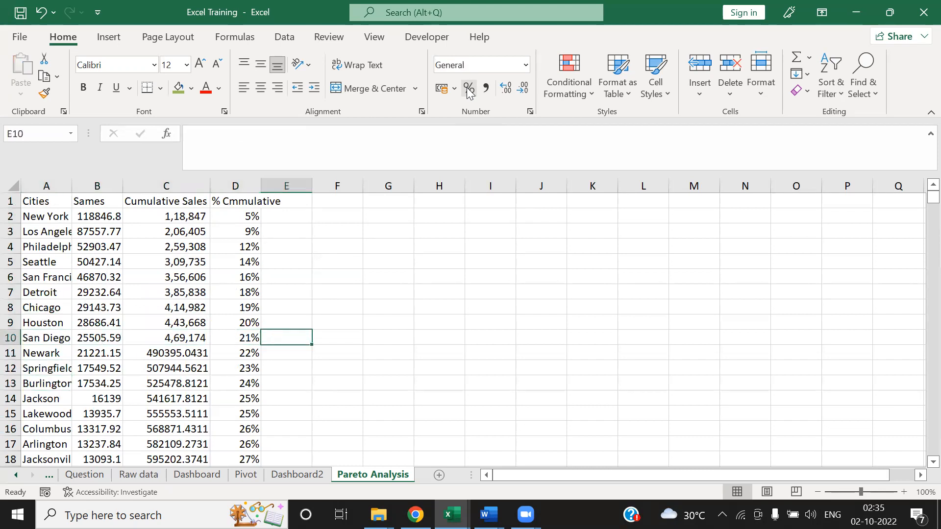
# Examine the cumulative percentages in column D from the San Diego row down to the Grand Total row.
pyautogui.press('Left')
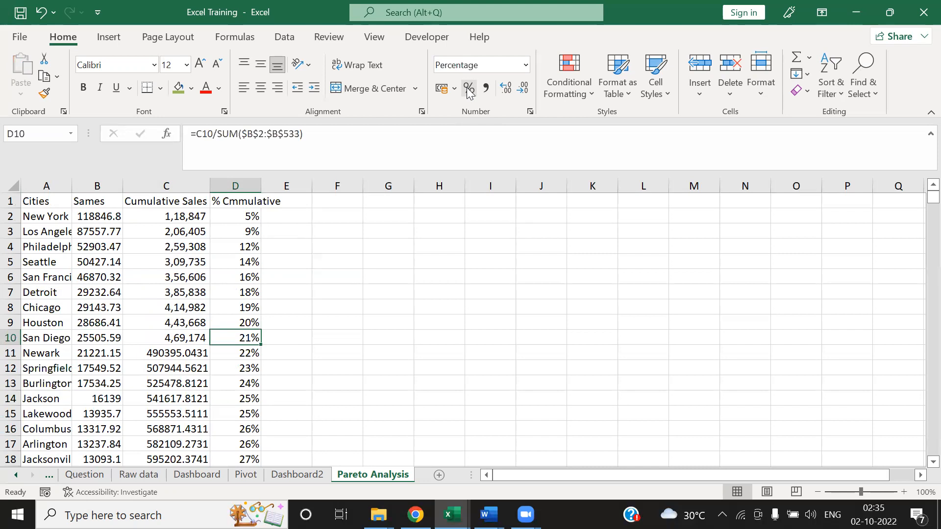
pyautogui.press('Down')
pyautogui.press('Down')
pyautogui.press('Down')
pyautogui.press('Down')
pyautogui.press('Down')
pyautogui.press('Down')
pyautogui.press('Down')
pyautogui.press('Down')
pyautogui.press('Down')
pyautogui.press('Down')
pyautogui.press('Down')
pyautogui.press('Down')
pyautogui.press('Down')
pyautogui.press('Down')
pyautogui.press('Down')
pyautogui.press('Down')
pyautogui.press('Down')
pyautogui.press('Down')
pyautogui.press('Down')
pyautogui.press('Down')
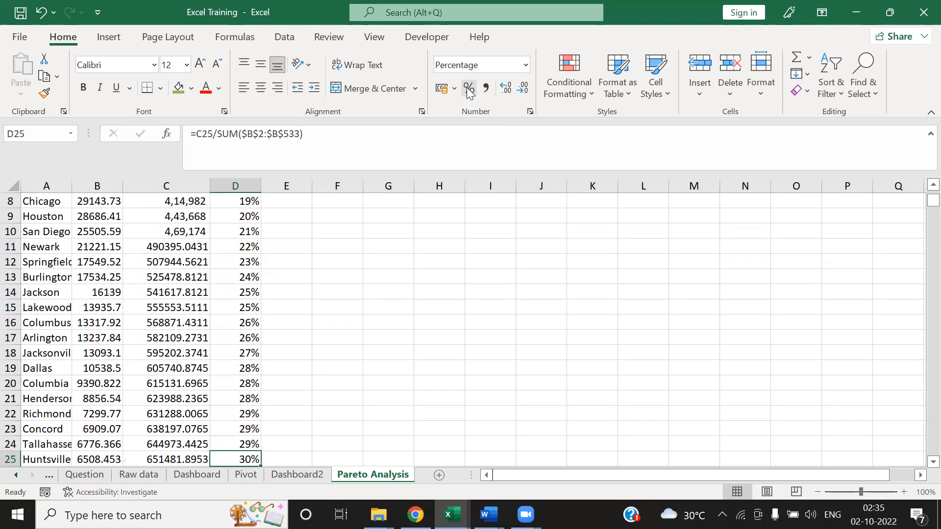
pyautogui.press('Down')
pyautogui.press('Down')
pyautogui.press('Down')
pyautogui.press('Down')
pyautogui.press('Down')
pyautogui.press('Down')
pyautogui.press('Down')
pyautogui.press('Down')
pyautogui.press('Down')
pyautogui.press('Down')
pyautogui.press('Down')
pyautogui.press('Down')
pyautogui.press('Down')
pyautogui.press('Down')
pyautogui.press('Down')
pyautogui.press('Down')
pyautogui.press('Down')
pyautogui.press('Down')
pyautogui.press('Down')
pyautogui.press('Down')
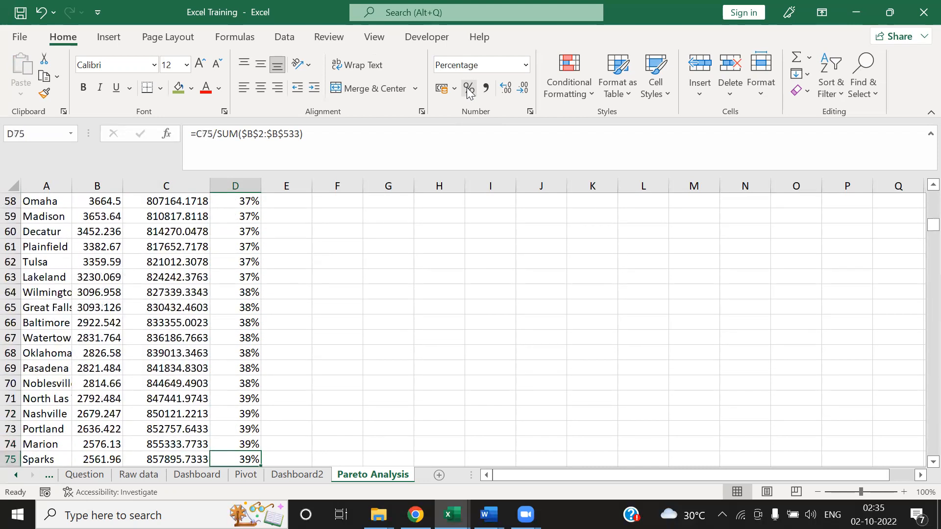
pyautogui.press('Down')
pyautogui.press('Down')
pyautogui.press('Down')
pyautogui.press('Down')
pyautogui.press('Down')
pyautogui.press('Down')
pyautogui.press('Down')
pyautogui.press('Down')
pyautogui.press('Down')
pyautogui.press('Down')
pyautogui.press('Down')
pyautogui.press('Down')
pyautogui.press('Down')
pyautogui.press('Down')
pyautogui.press('Down')
pyautogui.press('Down')
pyautogui.press('Down')
pyautogui.press('Down')
pyautogui.press('Down')
pyautogui.press('Down')
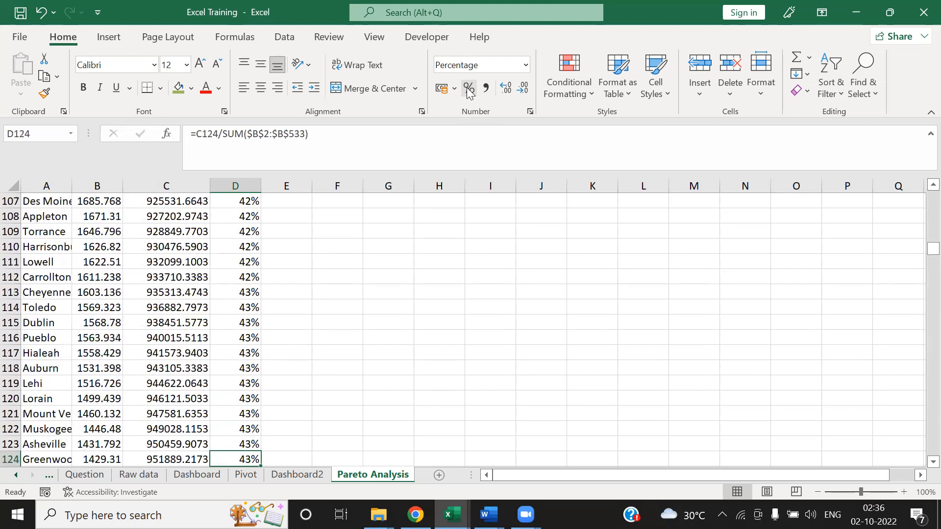
pyautogui.moveTo(931, 254); pyautogui.dragTo(918, 458)
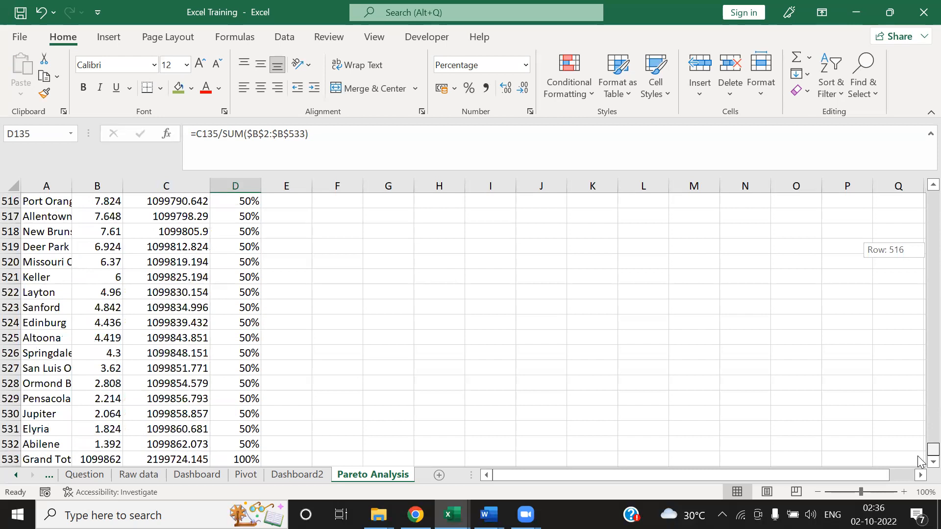
pyautogui.moveTo(920, 455); pyautogui.dragTo(898, 340)
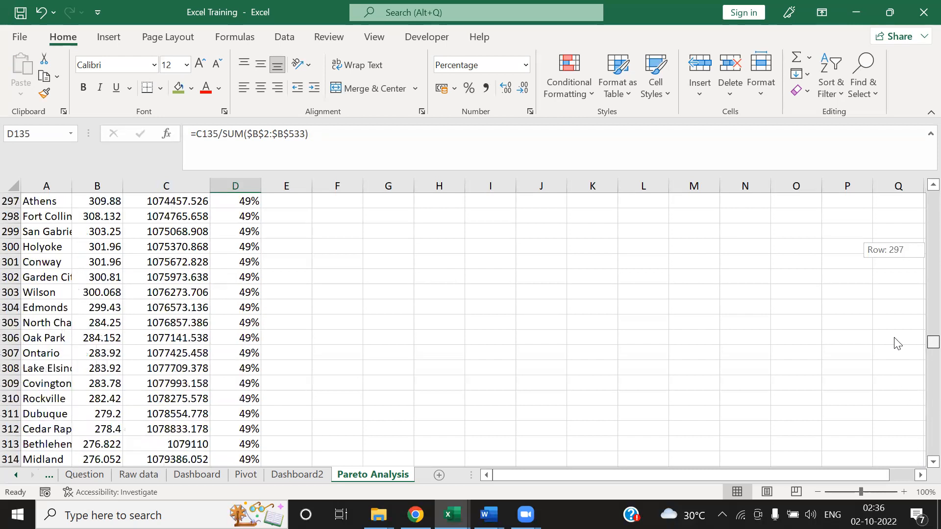
# Try to refill the Cumulative Sales column by copying the C2 formula down through C533.
pyautogui.click(263, 280)
pyautogui.press('Left')
pyautogui.press('Left')
pyautogui.hotkey('ctrl', 'Down')
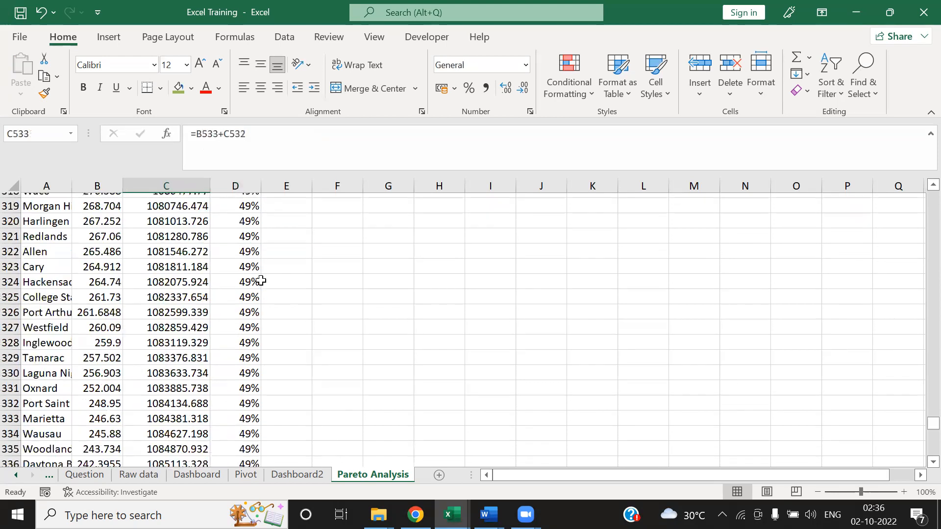
pyautogui.hotkey('ctrl', 'Up')
pyautogui.press('Down')
pyautogui.hotkey('ctrl', 'c')
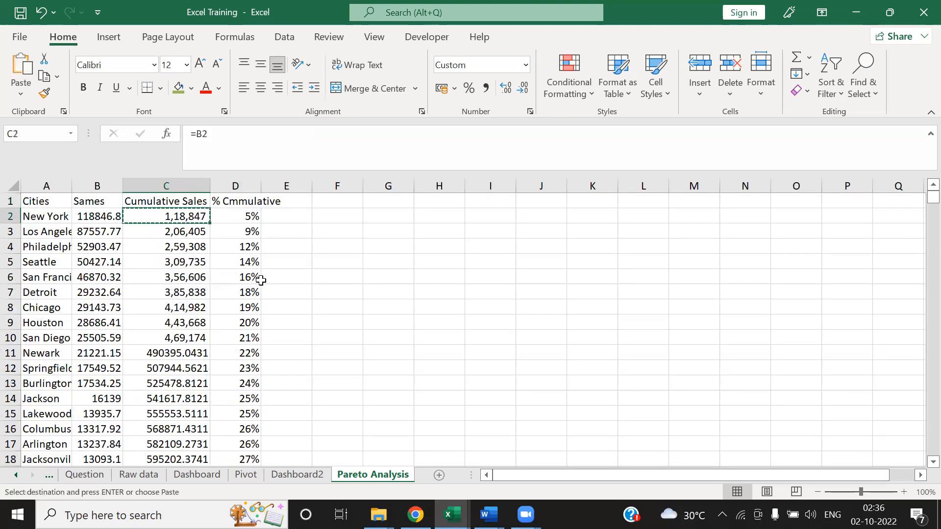
pyautogui.hotkey('ctrl', 'shift', 'Down')
pyautogui.hotkey('ctrl', 'v')
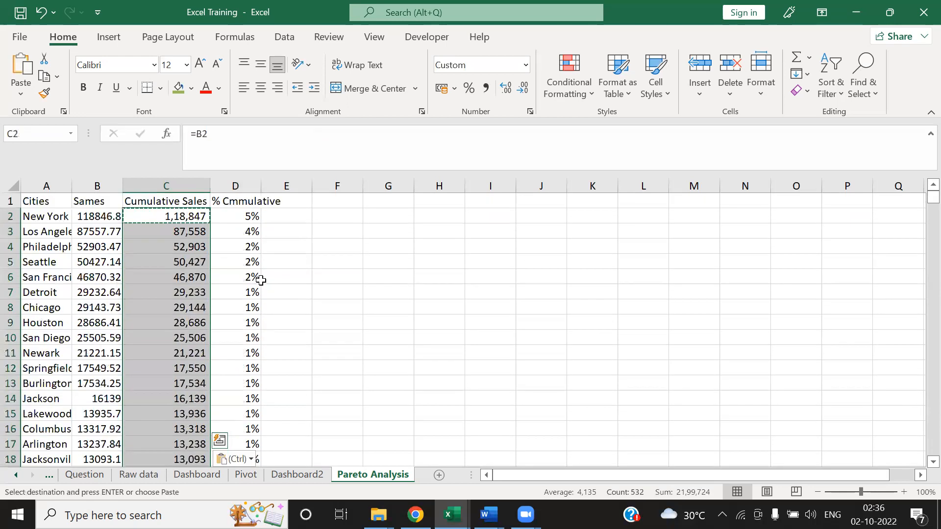
# Check the refilled Cumulative Sales column and paste the C2 formula once more over C3 through C533.
pyautogui.press('Down')
pyautogui.hotkey('ctrl', 'Down')
pyautogui.press('Up')
pyautogui.press('Right')
pyautogui.press('Left')
pyautogui.hotkey('ctrl', 'Up')
pyautogui.press('Down')
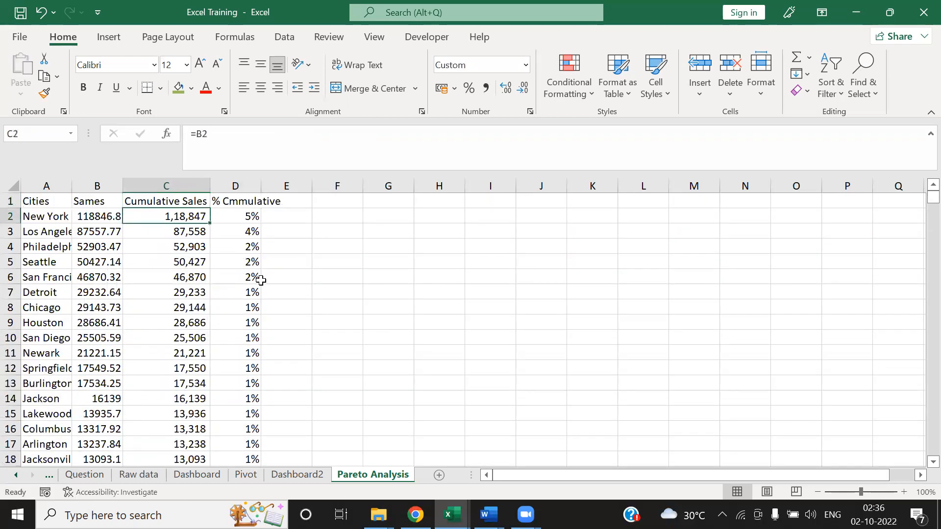
pyautogui.press('Down')
pyautogui.hotkey('ctrl', 'shift', 'Down')
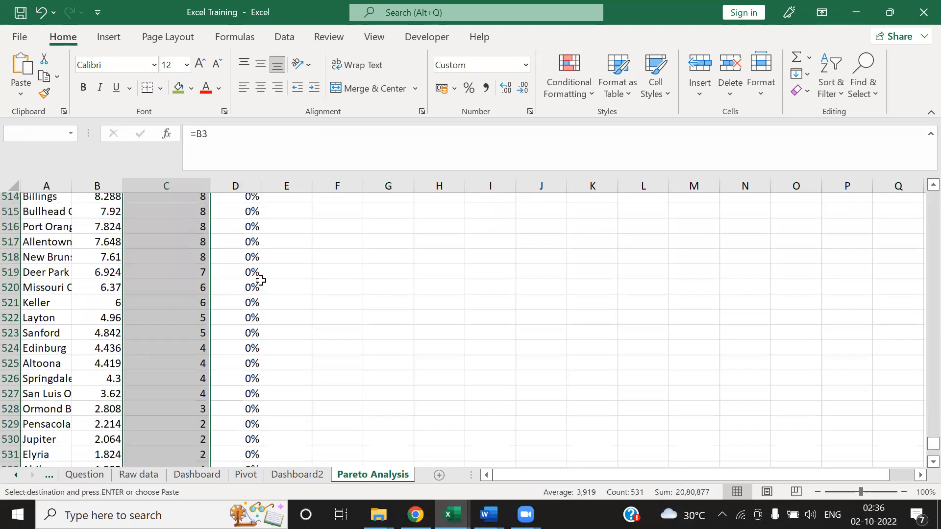
pyautogui.hotkey('ctrl', 'v')
pyautogui.press('Down')
pyautogui.press('Up')
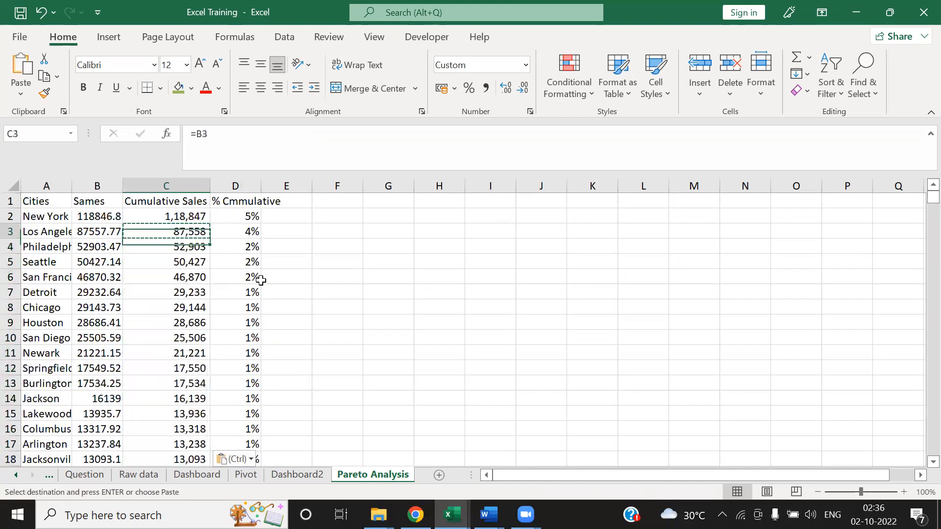
pyautogui.press('Escape')
pyautogui.press('Up')
pyautogui.press('Down')
pyautogui.press('Up')
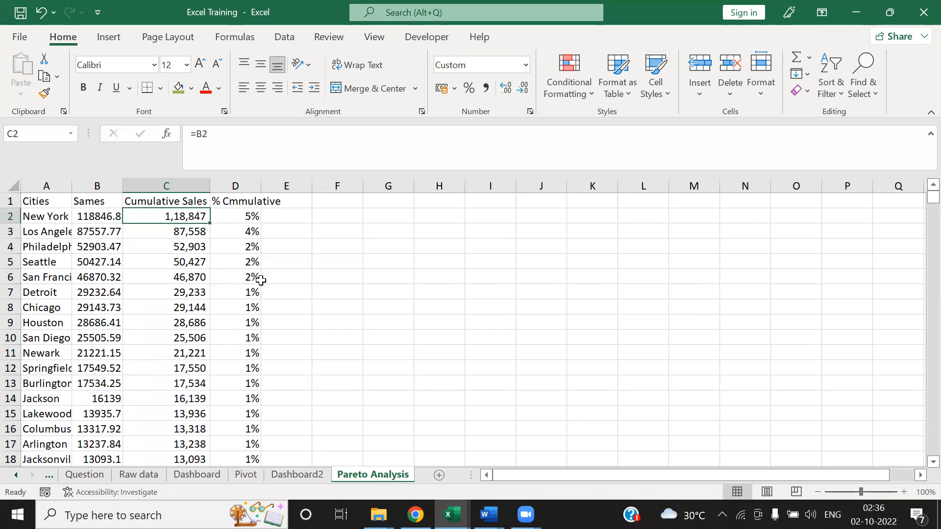
# Enter =B3+C2 in C3 to add Los Angeles' sales to the preceding cumulative total.
pyautogui.press('Left')
pyautogui.press('Down')
pyautogui.press('Right')
pyautogui.press('Up')
pyautogui.press('Left')
pyautogui.press('Down')
pyautogui.press('Right')
pyautogui.write('=')
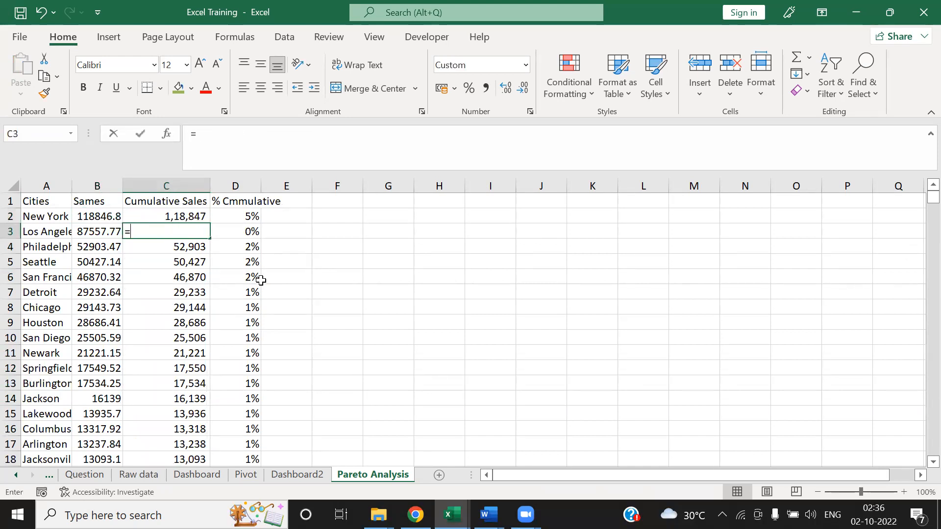
pyautogui.press('Up')
pyautogui.write('+')
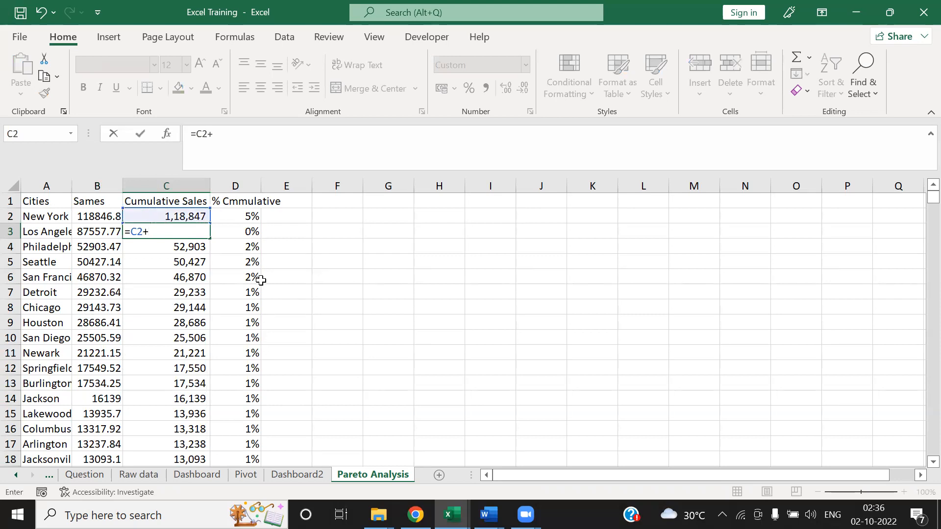
pyautogui.press('Escape')
pyautogui.write('=')
pyautogui.press('Left')
pyautogui.write('+')
pyautogui.press('Up')
pyautogui.hotkey('ctrl', 'Return')
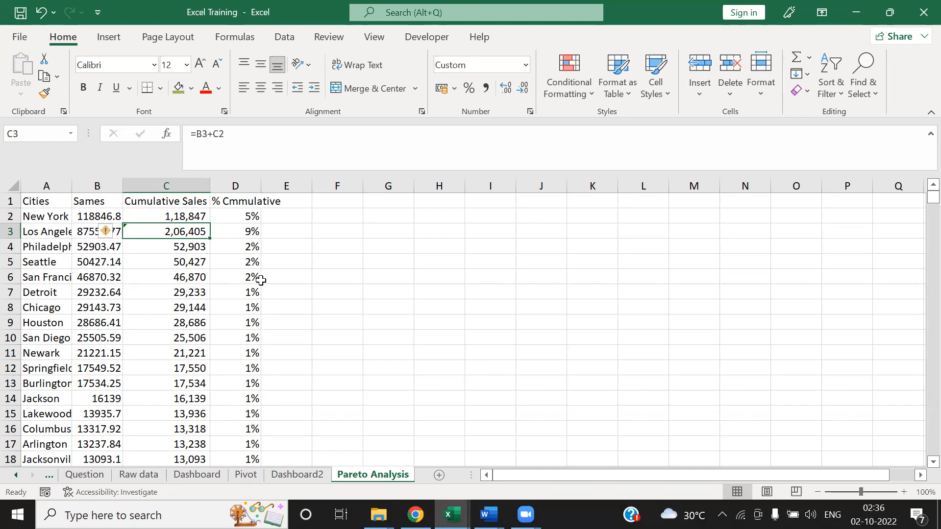
# Copy the cumulative sales formula with its number format from C3 down through C533.
pyautogui.hotkey('ctrl', 'c')
pyautogui.hotkey('ctrl', 'shift', 'Down')
pyautogui.hotkey('ctrl', 'v')
pyautogui.hotkey('ctrl', 'BackSpace')
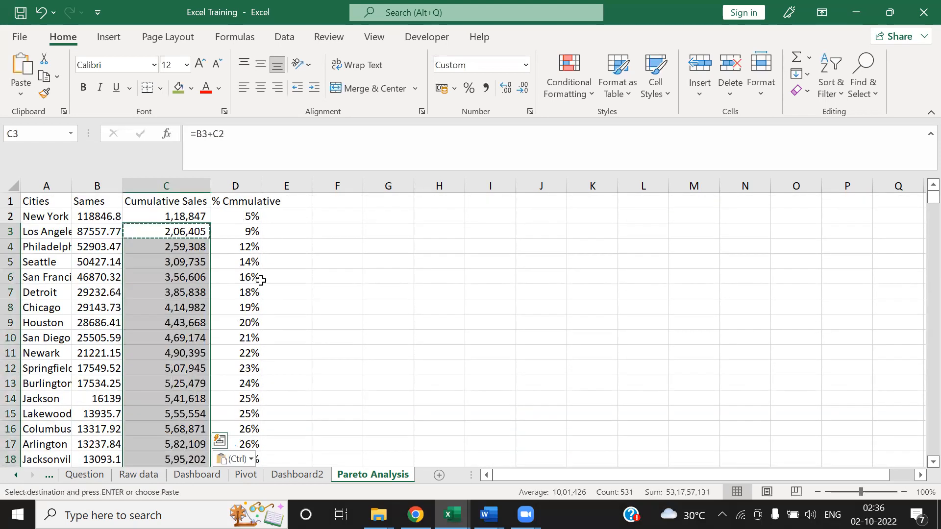
pyautogui.press('Escape')
# Review the rebuilt cumulative sales of the top-ranked cities, ending on Newark's row.
pyautogui.press('Down')
pyautogui.press('Down')
pyautogui.press('Down')
pyautogui.press('Down')
pyautogui.press('Down')
pyautogui.press('Down')
pyautogui.press('Down')
pyautogui.press('Down')
pyautogui.press('Down')
pyautogui.press('Down')
pyautogui.press('Down')
pyautogui.press('Down')
pyautogui.press('Down')
pyautogui.press('Down')
pyautogui.press('Down')
pyautogui.press('Down')
pyautogui.press('Down')
pyautogui.press('Up')
pyautogui.press('Up')
pyautogui.press('Up')
pyautogui.hotkey('ctrl', 'Up')
pyautogui.press('Down')
pyautogui.press('Down')
pyautogui.press('Down')
pyautogui.press('Down')
pyautogui.press('Down')
pyautogui.press('Down')
pyautogui.press('Down')
pyautogui.press('Down')
pyautogui.press('Down')
pyautogui.press('Down')
pyautogui.press('Left')
pyautogui.press('Left')
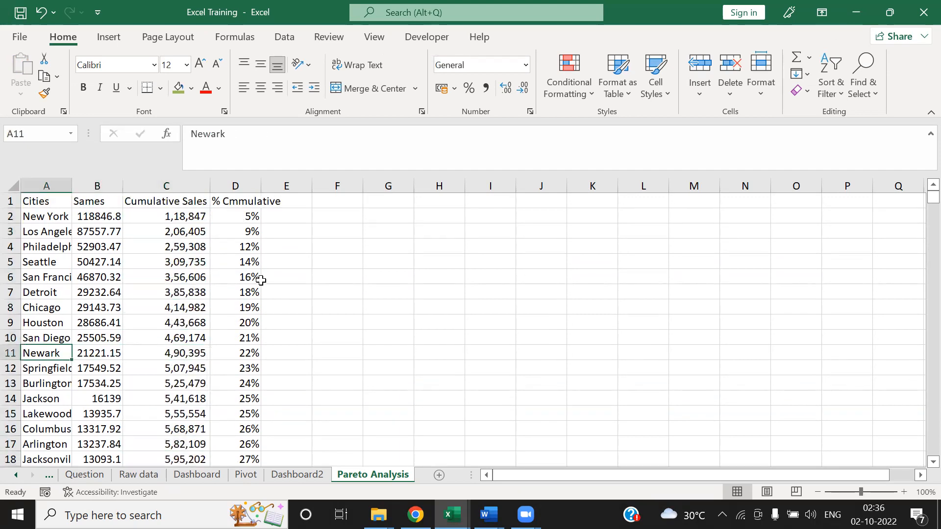
# Scan the Cumulative Sales column down through the top-ranked cities and return to Philadelphia's row.
pyautogui.press('Right')
pyautogui.press('Right')
pyautogui.press('Down')
pyautogui.press('Down')
pyautogui.press('Down')
pyautogui.press('Down')
pyautogui.press('Down')
pyautogui.press('Down')
pyautogui.press('Down')
pyautogui.press('Down')
pyautogui.press('Down')
pyautogui.press('Down')
pyautogui.press('Down')
pyautogui.press('Down')
pyautogui.press('Down')
pyautogui.press('Down')
pyautogui.press('Down')
pyautogui.press('Down')
pyautogui.press('Down')
pyautogui.press('Down')
pyautogui.press('Down')
pyautogui.press('Down')
pyautogui.press('Down')
pyautogui.press('Down')
pyautogui.press('Down')
pyautogui.press('Down')
pyautogui.press('Down')
pyautogui.press('Down')
pyautogui.press('Down')
pyautogui.press('Down')
pyautogui.press('Down')
pyautogui.press('Down')
pyautogui.press('Down')
pyautogui.press('Down')
pyautogui.press('Down')
pyautogui.press('Down')
pyautogui.press('Down')
pyautogui.press('Down')
pyautogui.press('Down')
pyautogui.press('Down')
pyautogui.press('Down')
pyautogui.press('Down')
pyautogui.moveTo(920, 222); pyautogui.dragTo(921, 197)
pyautogui.press('Down')
pyautogui.press('Down')
pyautogui.press('Down')
pyautogui.press('Down')
pyautogui.press('Down')
pyautogui.press('Down')
pyautogui.press('Down')
pyautogui.press('Down')
pyautogui.press('Down')
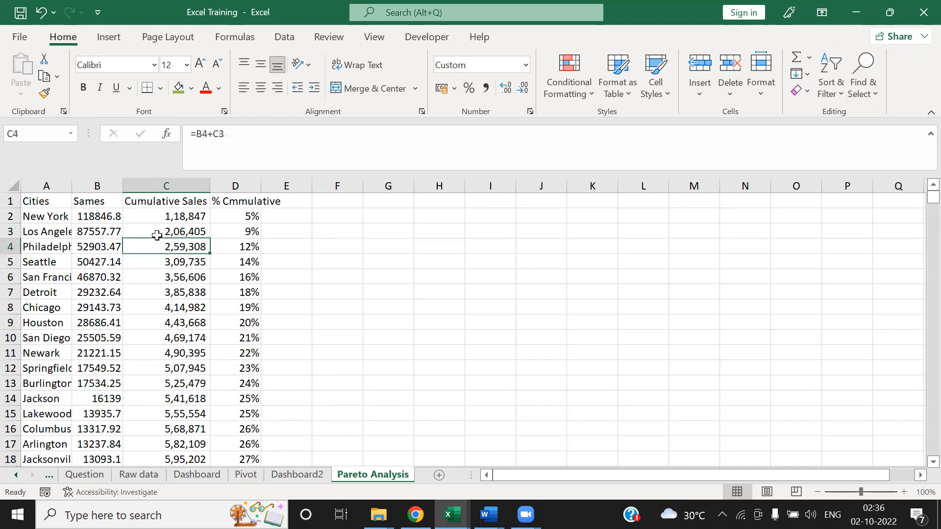
# Check the cumulative sales formulas in C532 and C531 at the end of the city list.
pyautogui.press('Left')
pyautogui.hotkey('ctrl', 'Down')
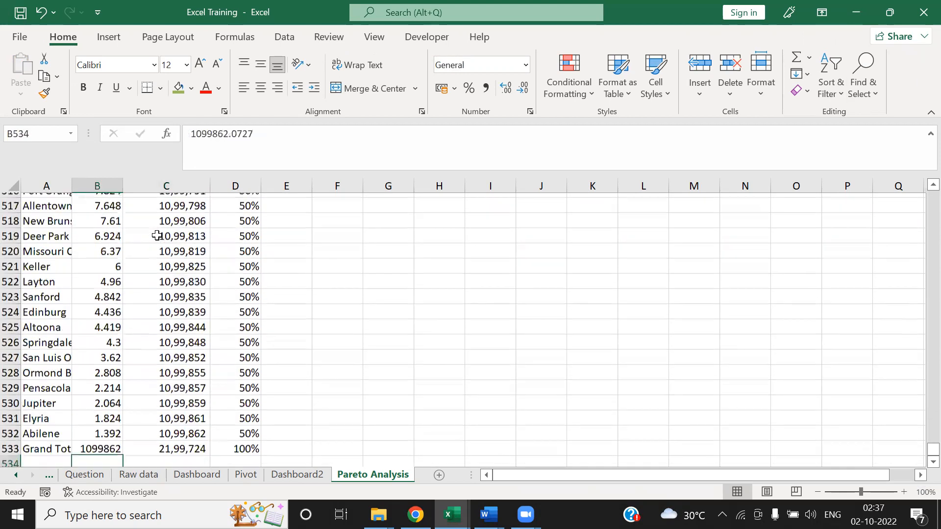
pyautogui.press('Right')
pyautogui.press('Up')
pyautogui.press('F2')
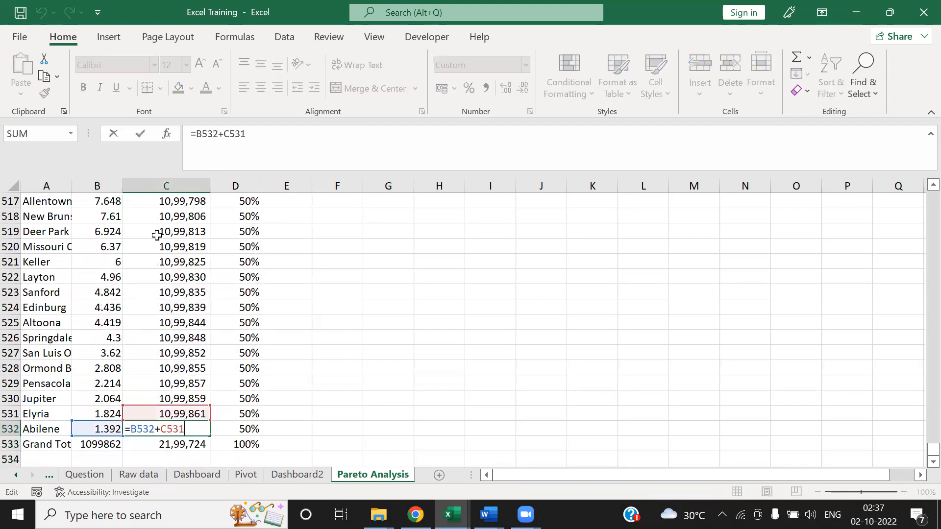
pyautogui.press('Escape')
pyautogui.press('Up')
pyautogui.press('F2')
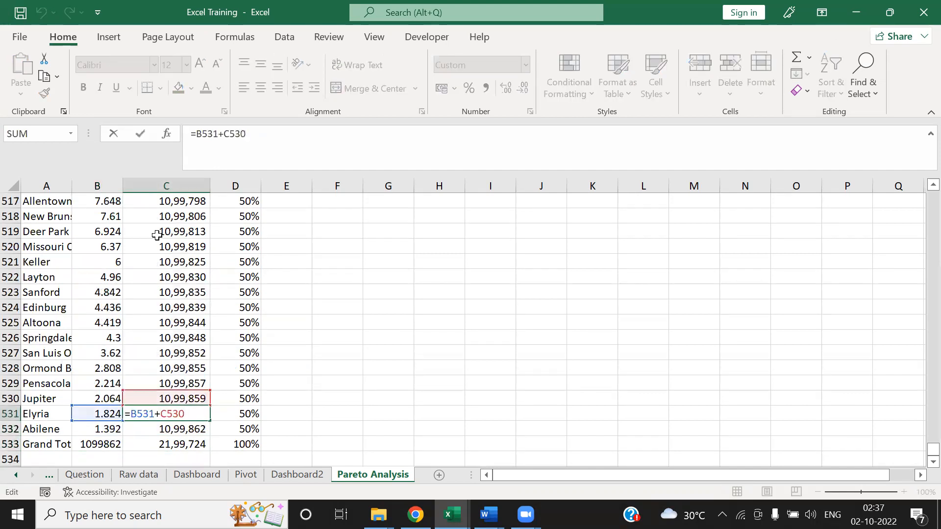
pyautogui.press('Escape')
pyautogui.press('Down')
pyautogui.press('Down')
pyautogui.press('Down')
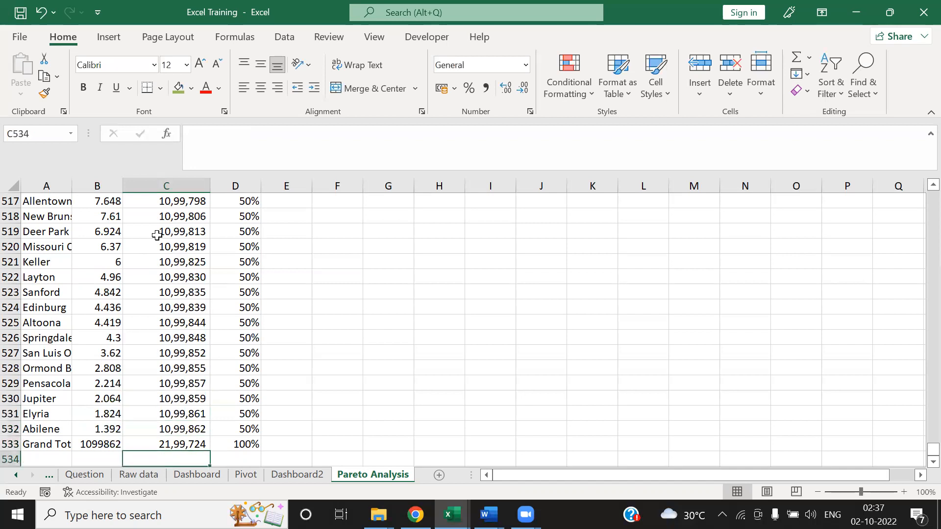
# Compare the last cities' values in the sales column with the Grand Total row in B533.
pyautogui.press('Left')
pyautogui.press('Left')
pyautogui.press('Right')
pyautogui.press('Up')
pyautogui.press('Up')
pyautogui.press('Right')
pyautogui.press('Right')
pyautogui.press('Left')
pyautogui.press('Left')
pyautogui.press('Left')
pyautogui.press('Right')
pyautogui.press('Up')
pyautogui.press('Up')
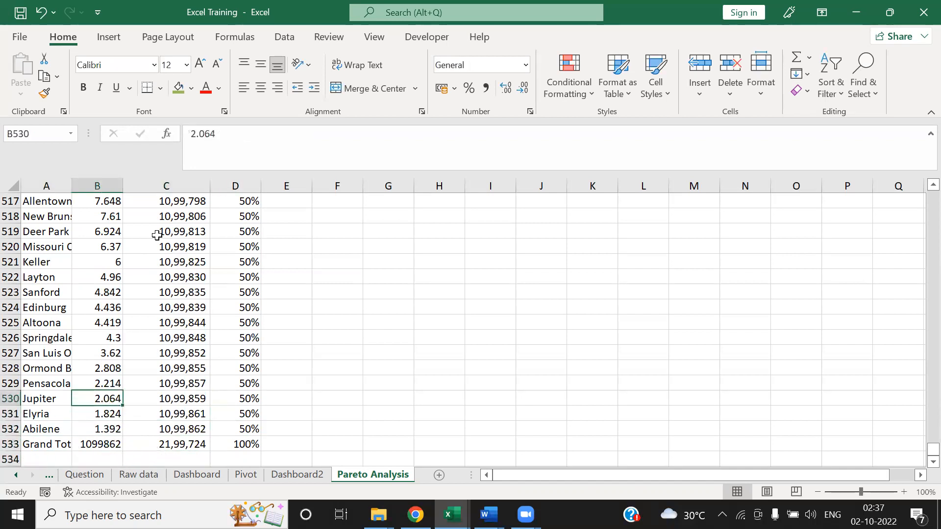
pyautogui.hotkey('ctrl', 'Up')
pyautogui.press('Down')
pyautogui.hotkey('ctrl', 'Down')
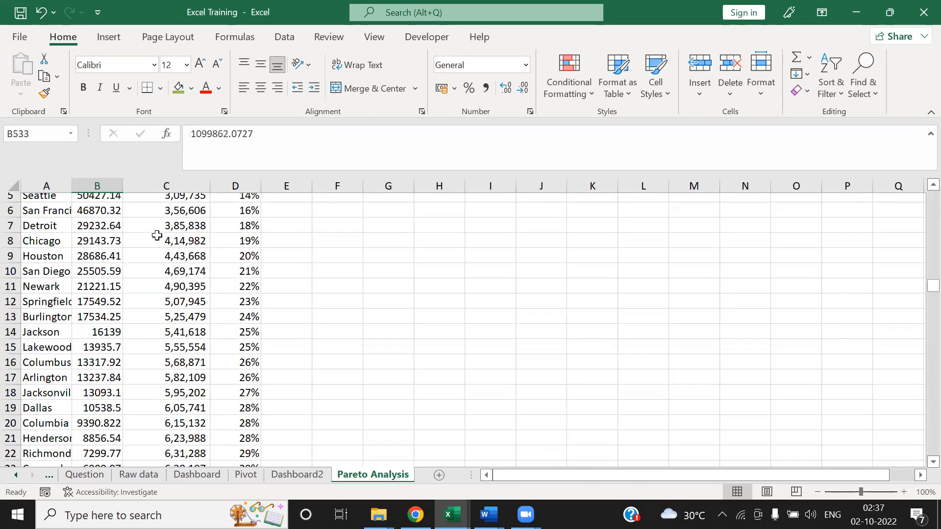
pyautogui.press('Up')
pyautogui.press('Up')
pyautogui.press('Up')
pyautogui.press('Up')
pyautogui.press('Up')
pyautogui.press('Up')
# Examine the cumulative percentages and their formulas in column D for the lowest-ranked cities.
pyautogui.press('Right')
pyautogui.press('Right')
pyautogui.press('Down')
pyautogui.press('Down')
pyautogui.press('Down')
pyautogui.press('Down')
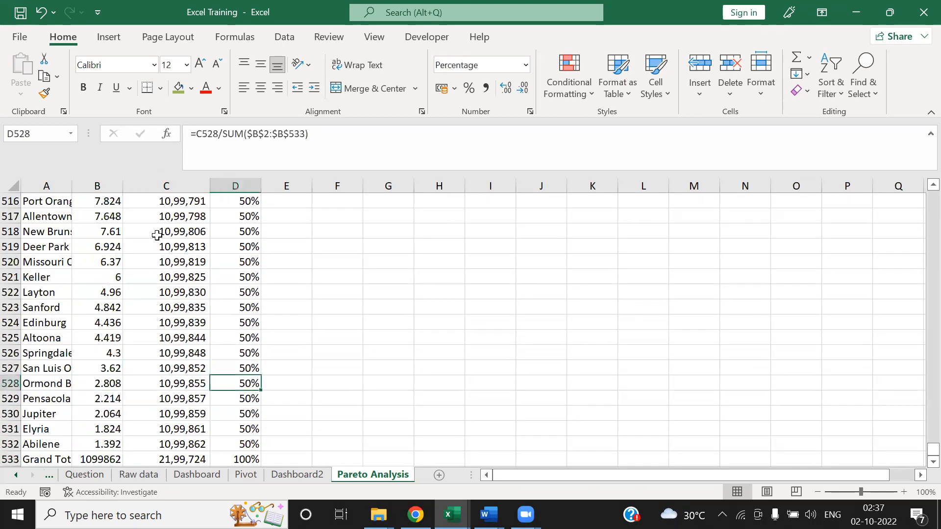
pyautogui.press('Down')
pyautogui.press('Down')
pyautogui.press('Down')
pyautogui.press('Down')
pyautogui.press('Up')
pyautogui.press('Up')
pyautogui.press('Up')
pyautogui.press('Up')
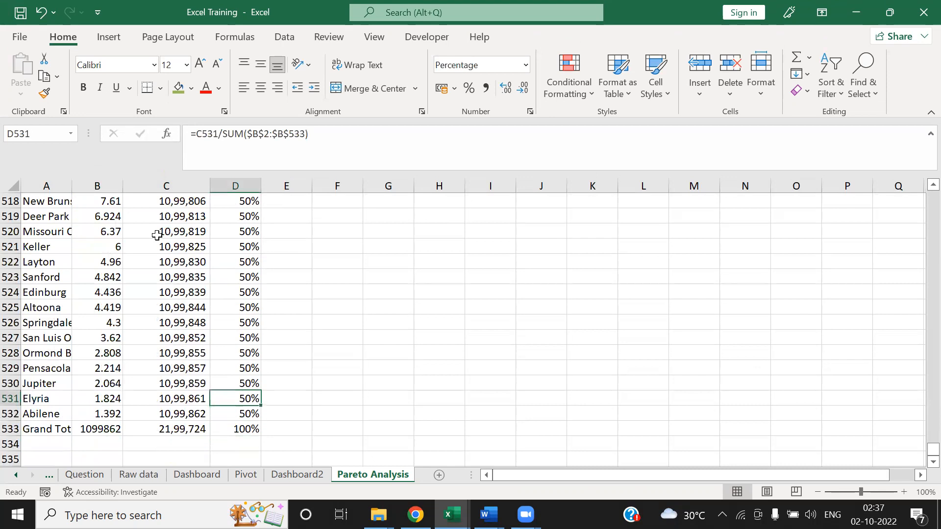
# Recheck Abilene's cumulative sales formula in C532 and its cumulative percentage formula in D532.
pyautogui.press('Left')
pyautogui.press('Left')
pyautogui.press('Left')
pyautogui.press('Right')
pyautogui.press('Down')
pyautogui.press('Right')
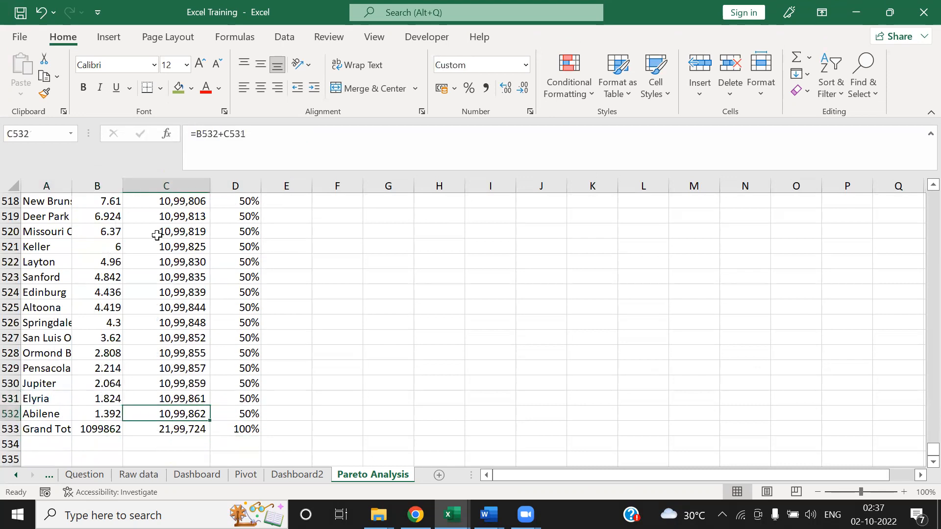
pyautogui.press('F2')
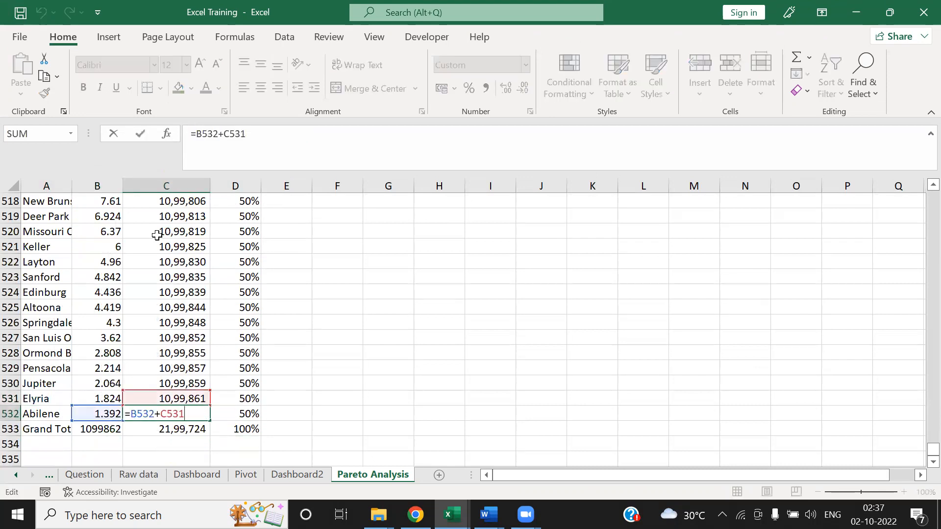
pyautogui.press('Escape')
pyautogui.press('Right')
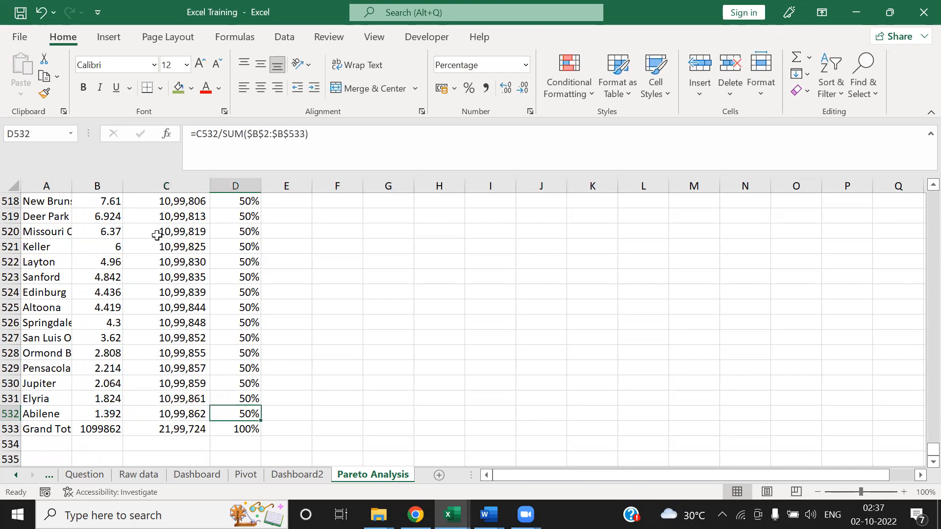
# Check the cumulative percentage formulas of the top-ranked cities, ending on New York's in D2.
pyautogui.hotkey('ctrl', 'Up')
pyautogui.press('Down')
pyautogui.press('Down')
pyautogui.press('Down')
pyautogui.press('Down')
pyautogui.press('Up')
pyautogui.press('Up')
pyautogui.press('Up')
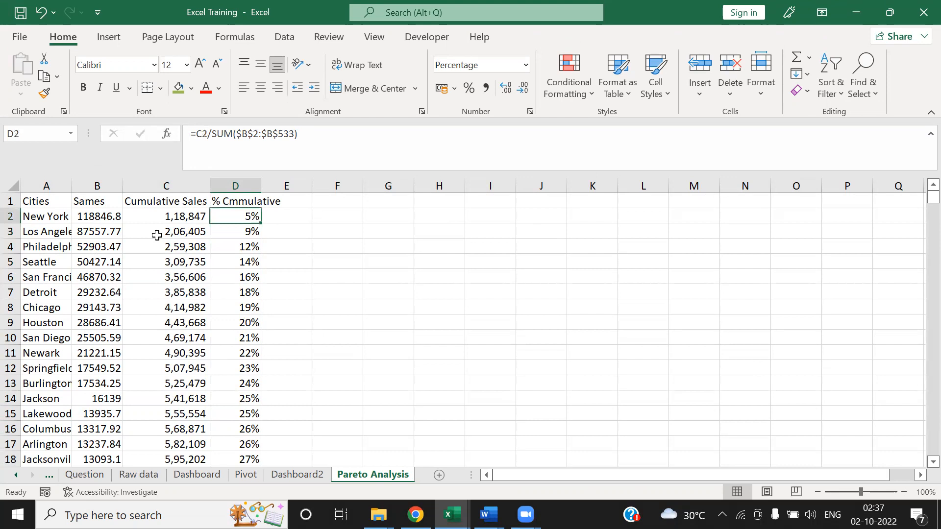
# Delete the entire Grand Total row 533 so the percentage formulas sum only the city sales.
pyautogui.press('Left')
pyautogui.press('Left')
pyautogui.hotkey('ctrl', 'Down')
pyautogui.press('Up')
pyautogui.press('Down')
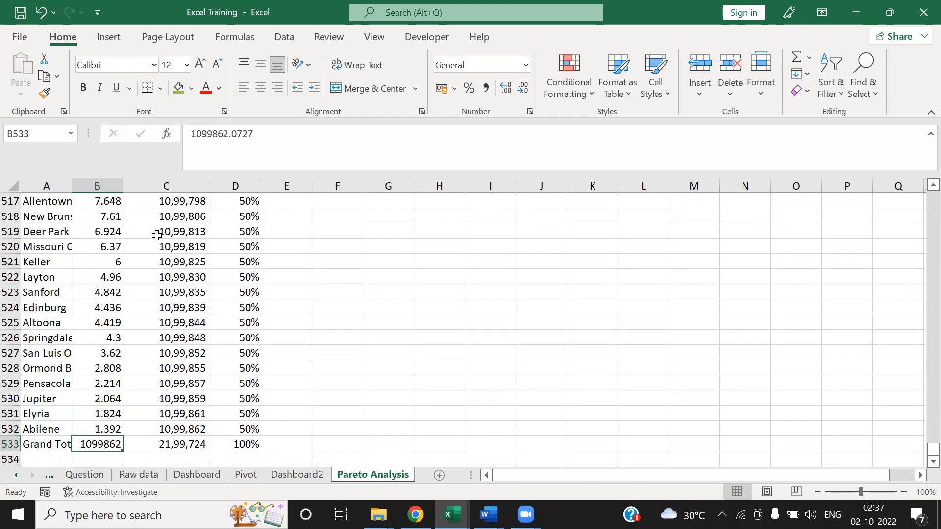
pyautogui.press('Left')
pyautogui.hotkey('shift', 'space')
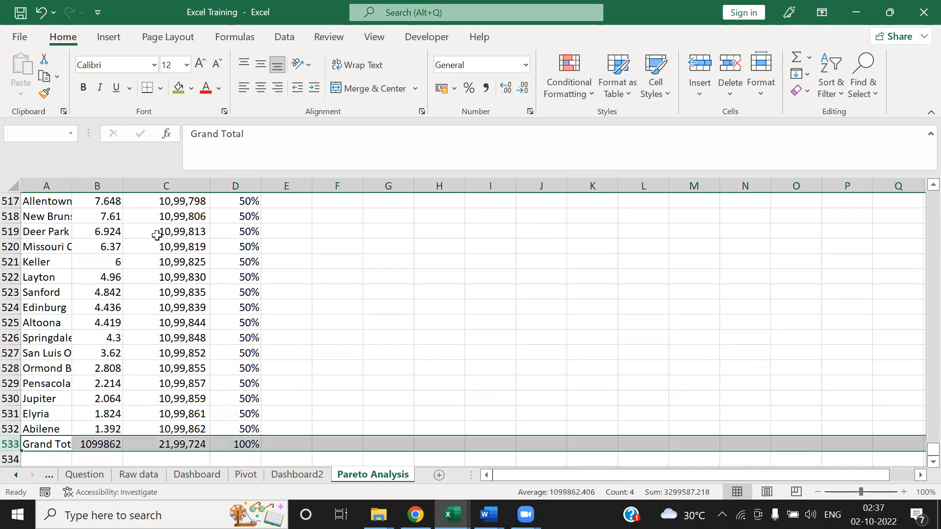
pyautogui.press('Delete')
# Review the recalculated cumulative percentages in column D from the highest-ranked city downward.
pyautogui.press('Up')
pyautogui.press('Right')
pyautogui.press('Right')
pyautogui.press('Right')
pyautogui.hotkey('ctrl', 'Up')
pyautogui.press('Down')
pyautogui.press('Down')
pyautogui.press('Down')
pyautogui.press('Down')
pyautogui.press('Down')
pyautogui.press('Down')
pyautogui.press('Down')
pyautogui.press('Down')
pyautogui.press('Down')
pyautogui.press('Down')
pyautogui.press('Down')
pyautogui.press('Down')
pyautogui.press('Down')
pyautogui.press('Down')
pyautogui.press('Down')
pyautogui.press('Down')
pyautogui.press('Down')
pyautogui.press('Down')
pyautogui.press('Down')
pyautogui.press('Down')
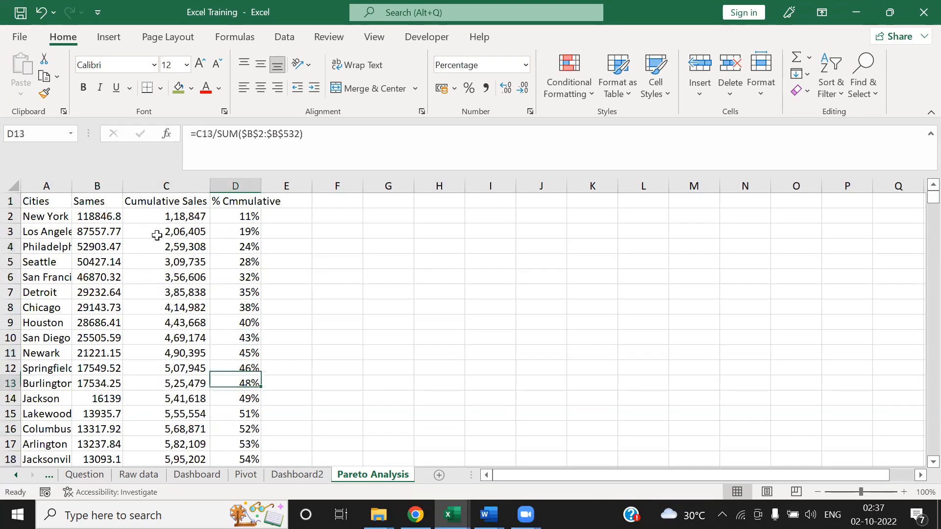
# Scan the cumulative percentages in column D for the point where the ranked cities reach 80%.
pyautogui.press('Down')
pyautogui.press('Down')
pyautogui.press('Down')
pyautogui.press('Down')
pyautogui.press('Down')
pyautogui.press('Down')
pyautogui.press('Down')
pyautogui.press('Down')
pyautogui.press('Down')
pyautogui.press('Down')
pyautogui.press('Down')
pyautogui.press('Down')
pyautogui.press('Down')
pyautogui.press('Down')
pyautogui.press('Down')
pyautogui.press('Down')
pyautogui.press('Down')
pyautogui.press('Down')
pyautogui.press('Down')
pyautogui.press('Down')
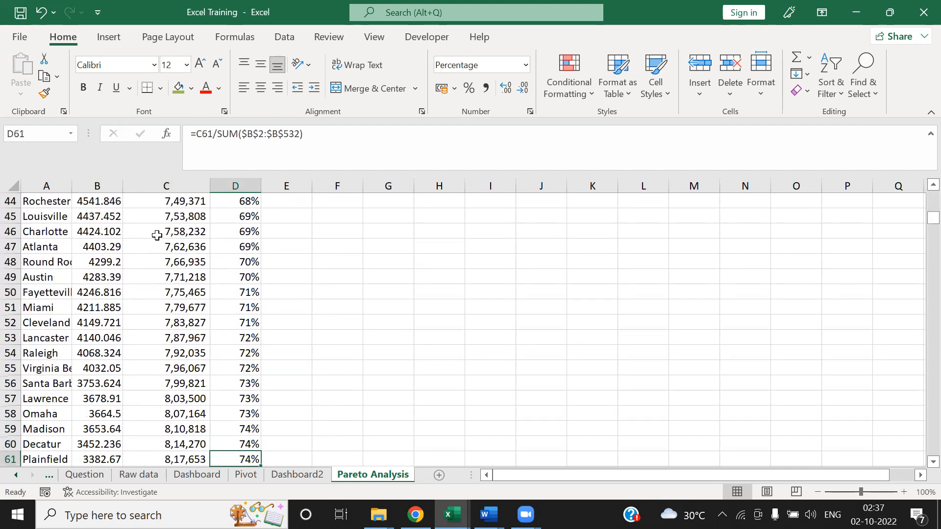
pyautogui.press('Down')
pyautogui.press('Down')
pyautogui.press('Down')
pyautogui.press('Down')
pyautogui.press('Down')
pyautogui.press('Down')
pyautogui.press('Down')
pyautogui.press('Down')
pyautogui.press('Down')
pyautogui.press('Down')
pyautogui.press('Down')
pyautogui.press('Down')
pyautogui.press('Down')
pyautogui.press('Down')
pyautogui.press('Down')
pyautogui.press('Down')
pyautogui.press('Down')
pyautogui.press('Down')
pyautogui.press('Down')
pyautogui.press('Down')
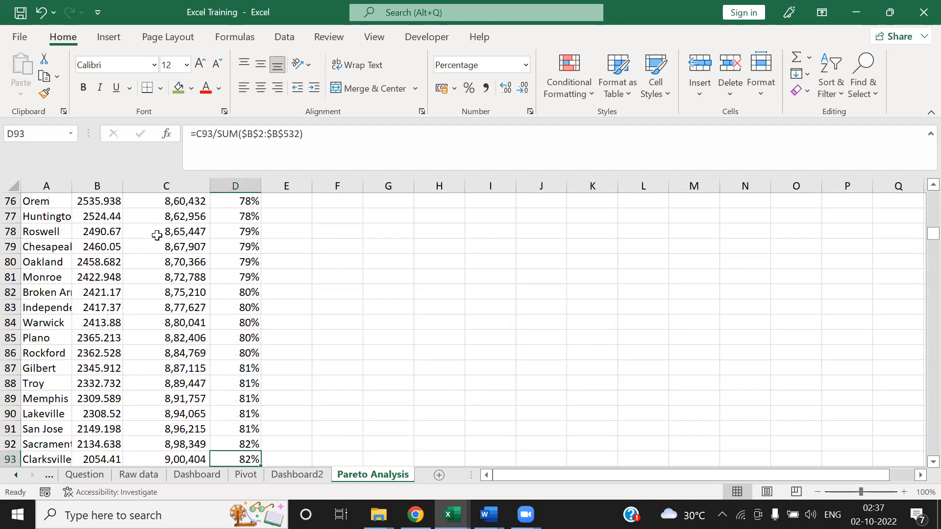
pyautogui.press('Up')
pyautogui.press('Up')
pyautogui.press('Up')
pyautogui.press('Up')
pyautogui.press('Up')
pyautogui.press('Up')
pyautogui.press('Up')
pyautogui.press('Up')
pyautogui.press('Up')
pyautogui.press('Up')
pyautogui.press('Up')
pyautogui.press('Up')
pyautogui.press('Up')
pyautogui.press('Left')
pyautogui.press('Down')
pyautogui.press('Down')
pyautogui.press('Down')
pyautogui.press('Left')
pyautogui.press('Left')
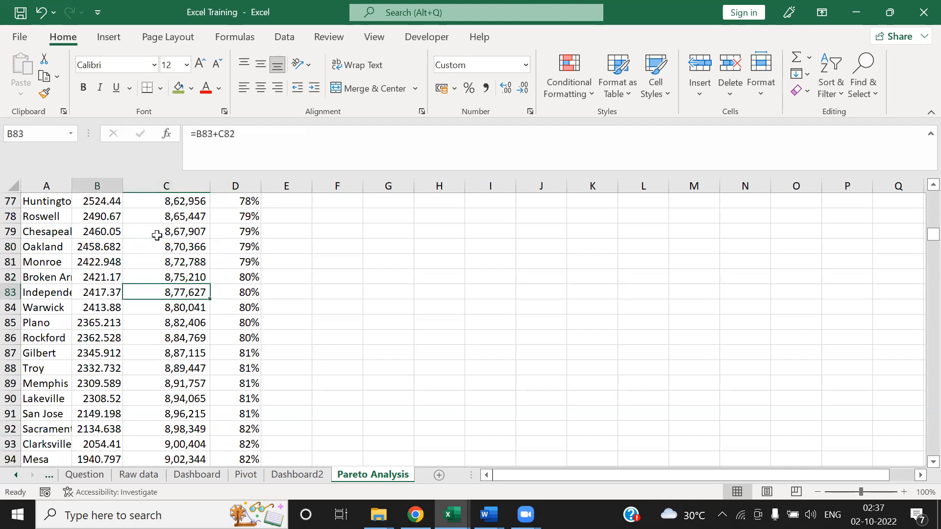
# Check the cumulative percentages of the lowest-ranked cities at the end of the list.
pyautogui.press('Up')
pyautogui.press('Down')
pyautogui.press('Down')
pyautogui.press('Down')
pyautogui.hotkey('ctrl', 'Down')
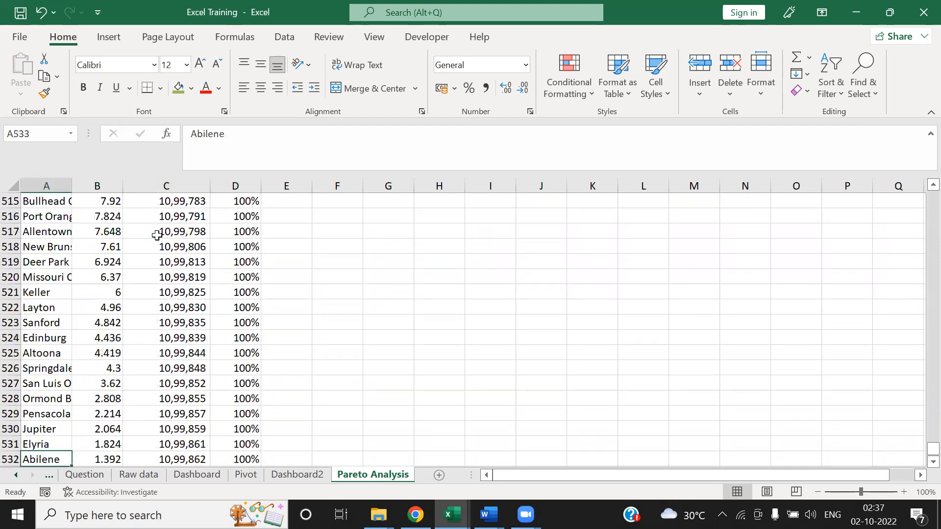
pyautogui.press('Down')
pyautogui.press('Right')
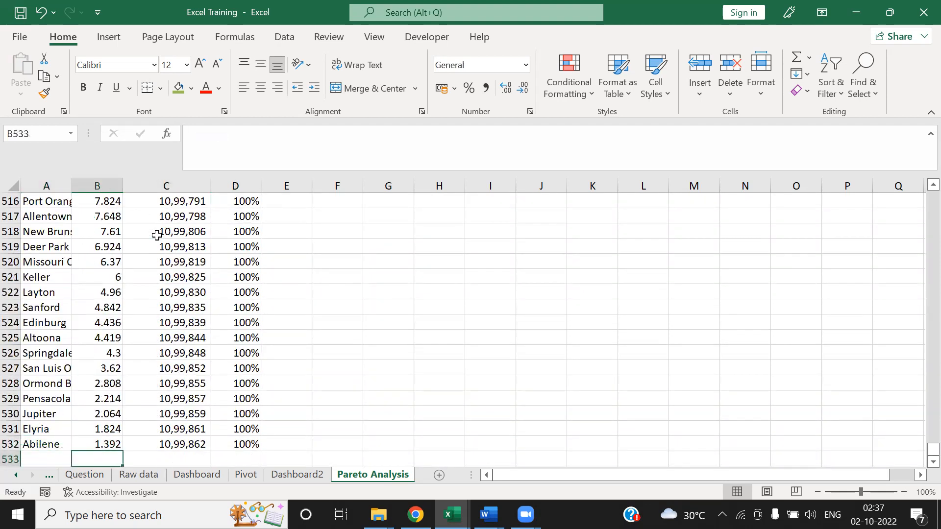
pyautogui.press('Right')
pyautogui.press('Right')
pyautogui.press('Up')
pyautogui.press('Up')
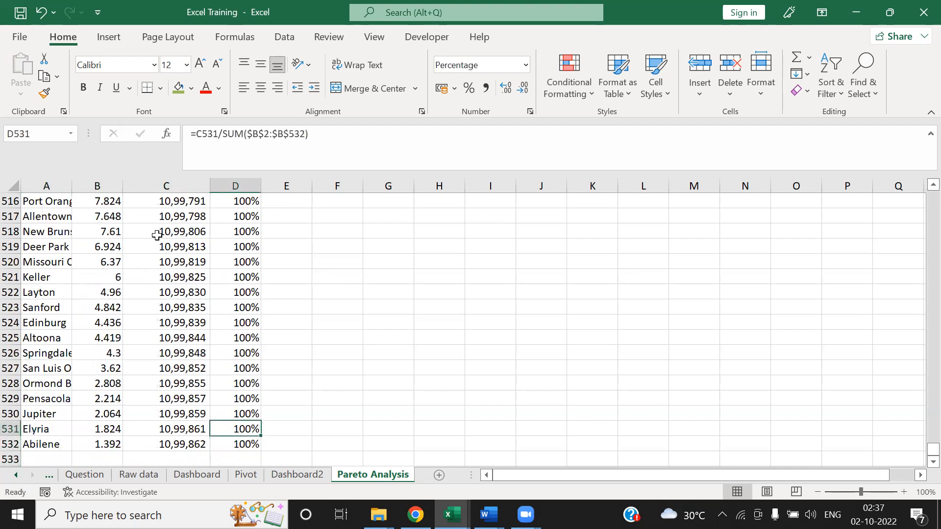
# Search column D from the first ranked city downward for the first row that reaches 80%.
pyautogui.hotkey('ctrl', 'Up')
pyautogui.press('Down')
pyautogui.press('Down')
pyautogui.press('Down')
pyautogui.press('Down')
pyautogui.press('Down')
pyautogui.press('Down')
pyautogui.press('Down')
pyautogui.press('Down')
pyautogui.press('Down')
pyautogui.press('Down')
pyautogui.press('Down')
pyautogui.press('Down')
pyautogui.press('Down')
pyautogui.press('Down')
pyautogui.press('Down')
pyautogui.press('Down')
pyautogui.press('Down')
pyautogui.press('Down')
pyautogui.press('Down')
pyautogui.press('Down')
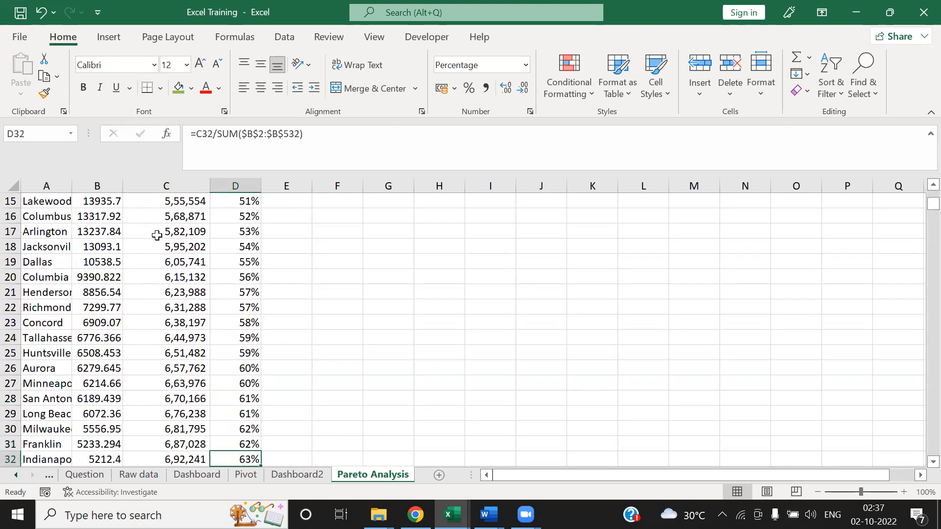
pyautogui.press('Down')
pyautogui.press('Down')
pyautogui.press('Down')
pyautogui.press('Down')
pyautogui.press('Down')
pyautogui.press('Down')
pyautogui.press('Down')
pyautogui.press('Down')
pyautogui.press('Down')
pyautogui.press('Down')
pyautogui.press('Down')
pyautogui.press('Down')
pyautogui.press('Down')
pyautogui.press('Down')
pyautogui.press('Down')
pyautogui.press('Down')
pyautogui.press('Down')
pyautogui.press('Down')
pyautogui.press('Down')
pyautogui.press('Down')
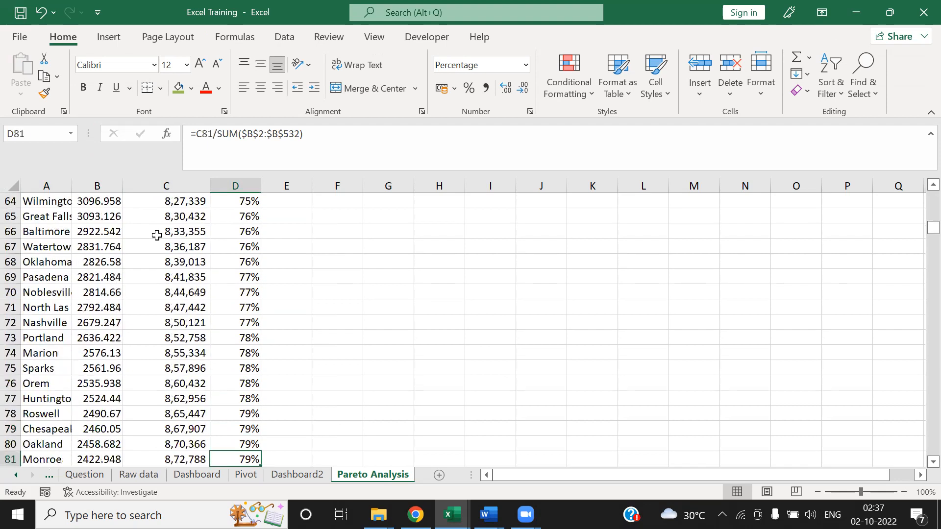
pyautogui.press('Up')
pyautogui.press('Up')
pyautogui.press('Up')
pyautogui.press('Up')
pyautogui.press('Up')
pyautogui.press('Up')
pyautogui.press('Up')
pyautogui.press('Up')
pyautogui.press('Up')
pyautogui.press('Up')
pyautogui.press('Up')
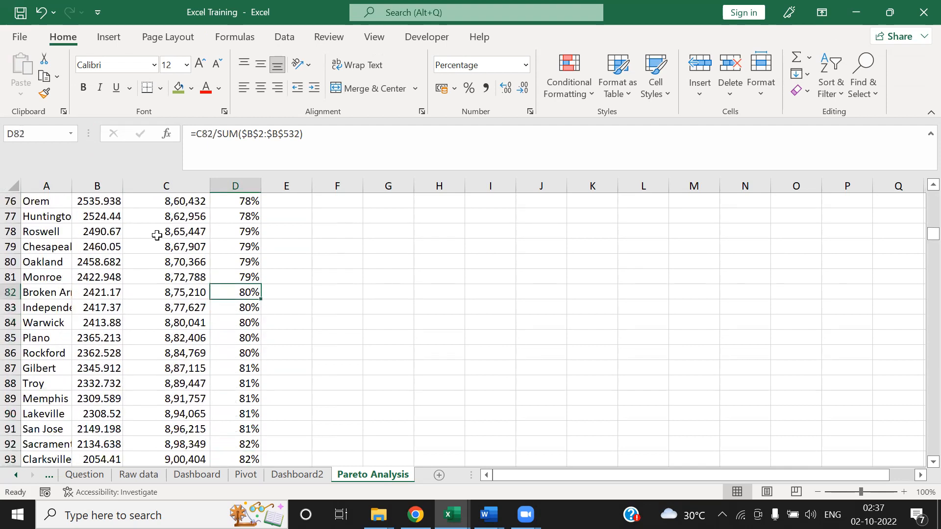
# Highlight the entire Broken Arrow row 82 with a green fill to mark the 80% cutoff.
pyautogui.press('Left')
pyautogui.press('Left')
pyautogui.press('Left')
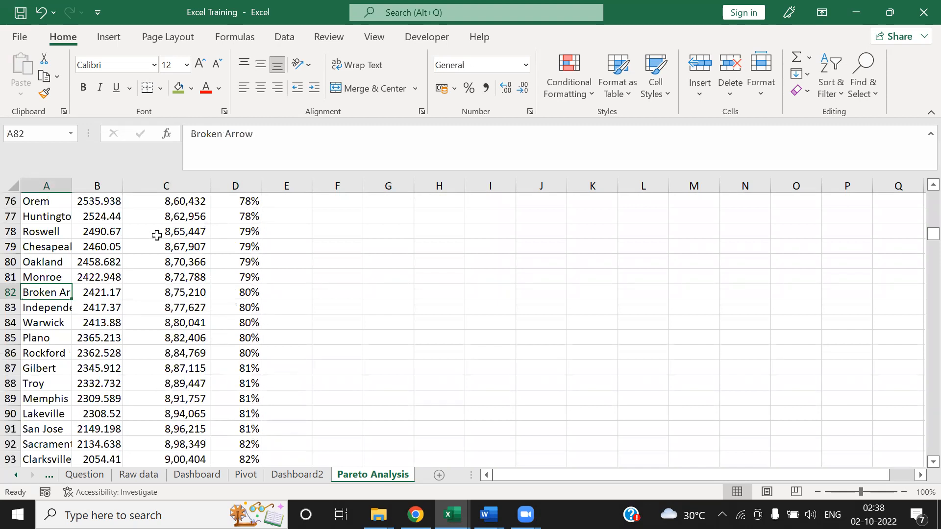
pyautogui.hotkey('shift', 'space')
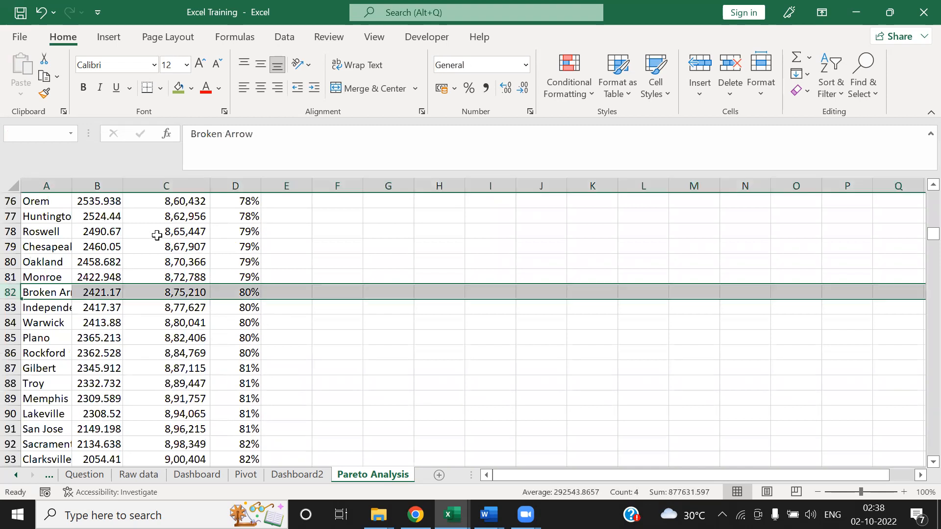
pyautogui.click(181, 93)
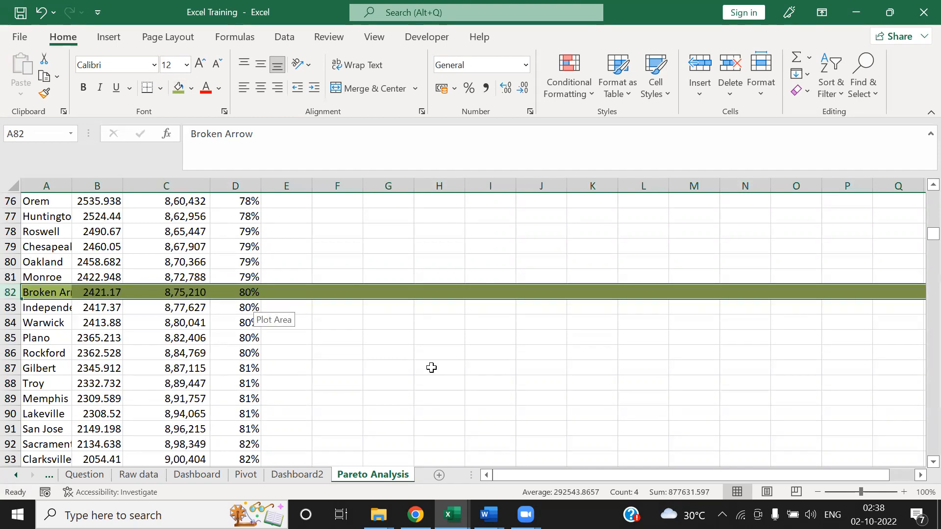
# Review New York City's sales, cumulative sales and cumulative percentage in row 2 of the list.
pyautogui.press('Up')
pyautogui.hotkey('ctrl', 'Up')
pyautogui.press('Down')
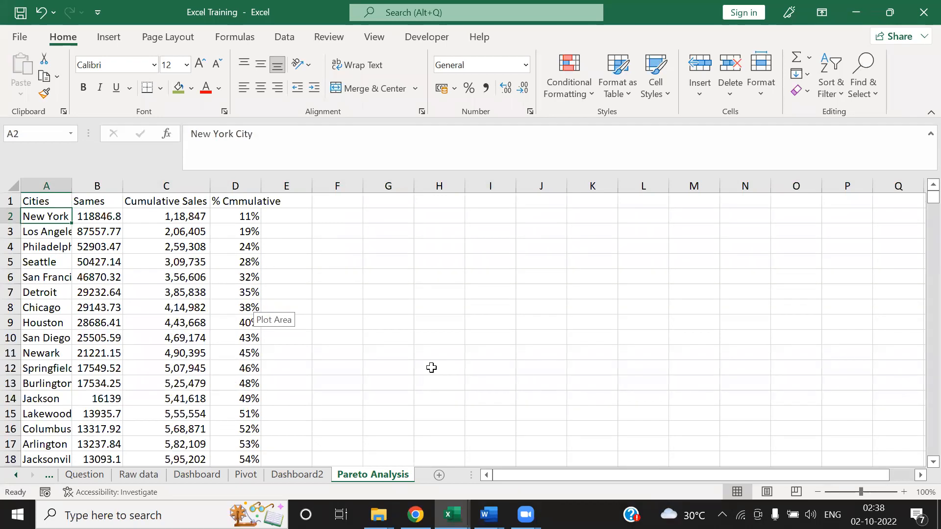
pyautogui.press('Right')
pyautogui.press('Right')
pyautogui.press('Right')
pyautogui.press('Right')
pyautogui.press('Left')
pyautogui.press('Left')
pyautogui.press('Left')
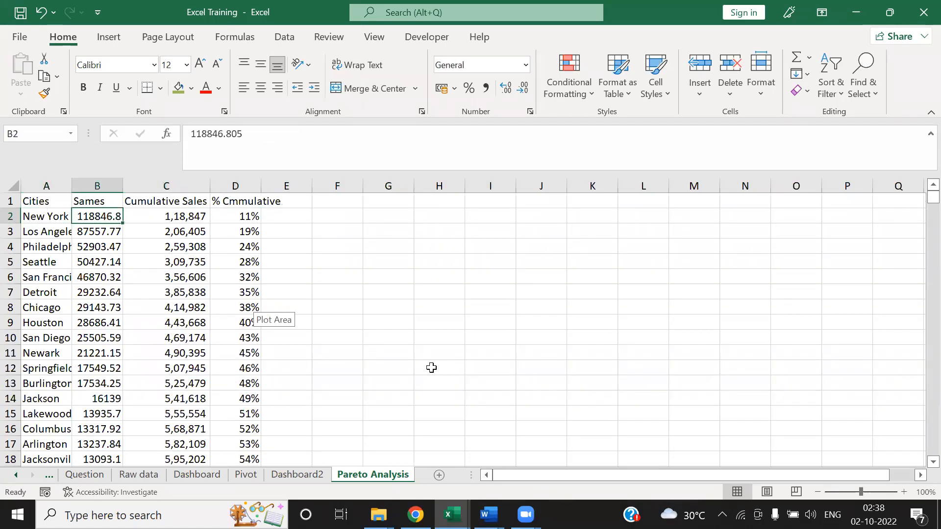
pyautogui.press('Right')
pyautogui.press('Right')
pyautogui.press('Right')
pyautogui.press('Right')
pyautogui.press('Right')
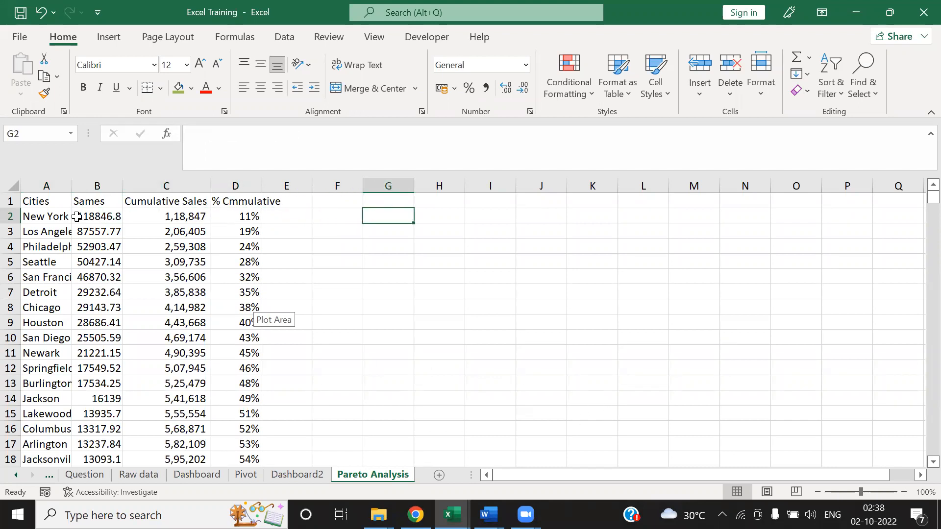
pyautogui.click(440, 251)
pyautogui.click(444, 216)
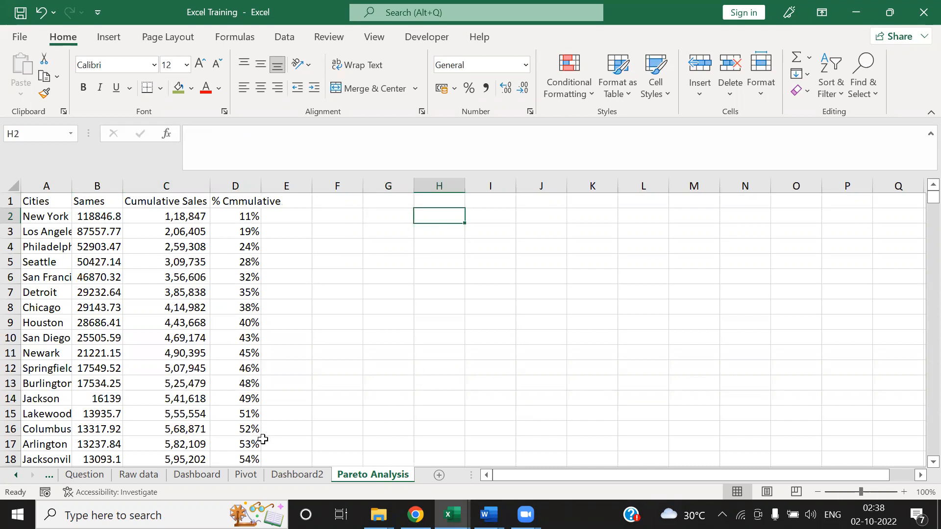
# Inspect the Top 10 Cities chart on the Dashboard2 sheet and return to the Pareto Analysis sheet.
pyautogui.click(289, 476)
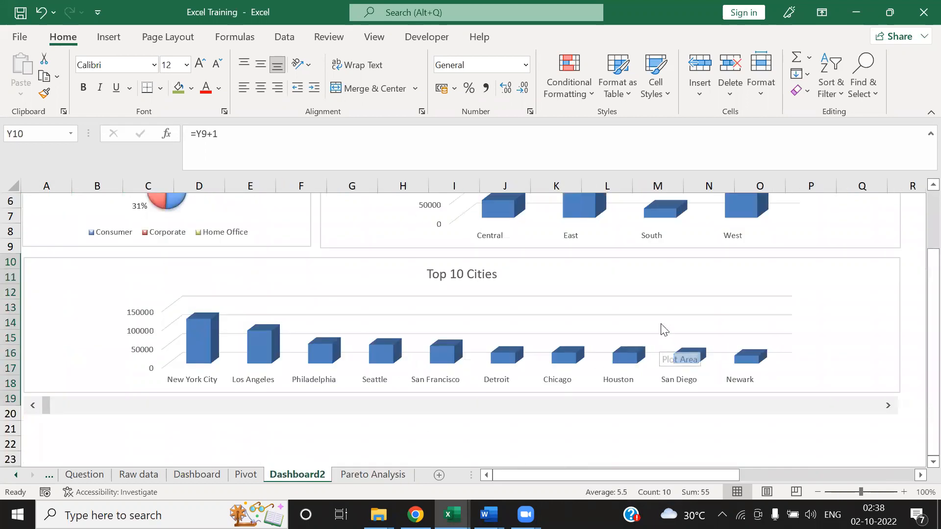
pyautogui.click(652, 314)
pyautogui.rightClick(651, 314)
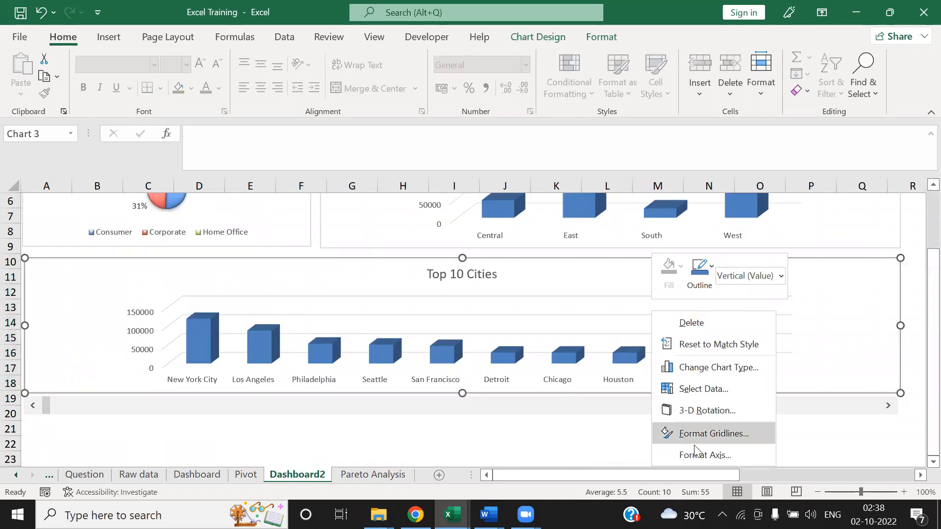
pyautogui.click(356, 480)
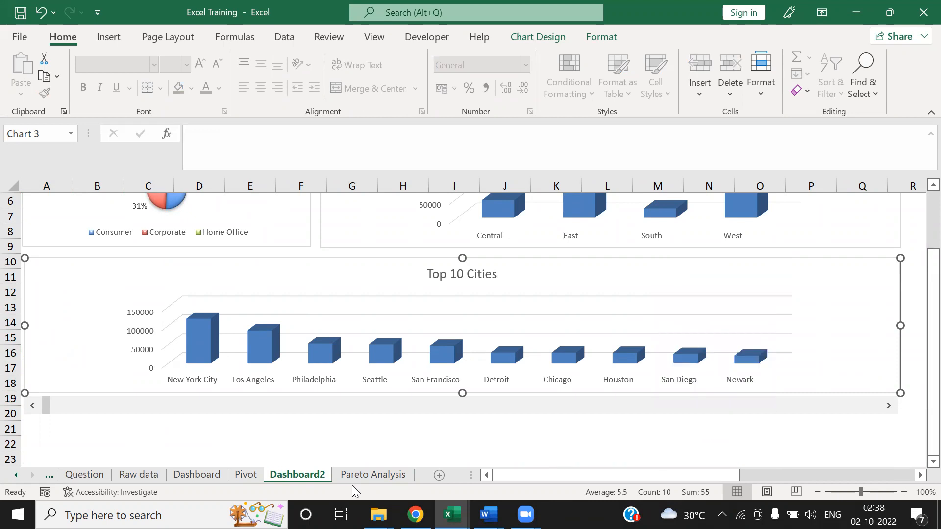
pyautogui.click(352, 478)
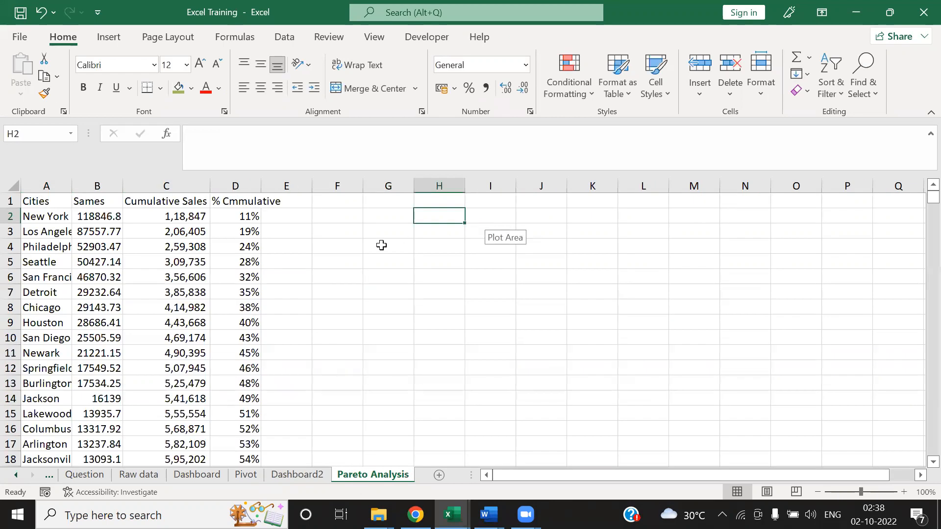
pyautogui.click(435, 263)
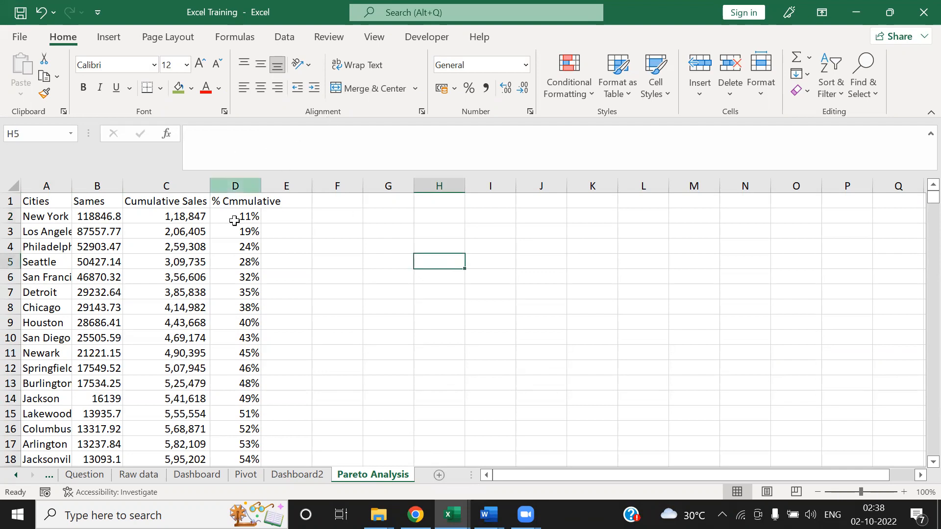
pyautogui.press('Down')
pyautogui.press('Left')
pyautogui.moveTo(37, 218); pyautogui.dragTo(62, 244)
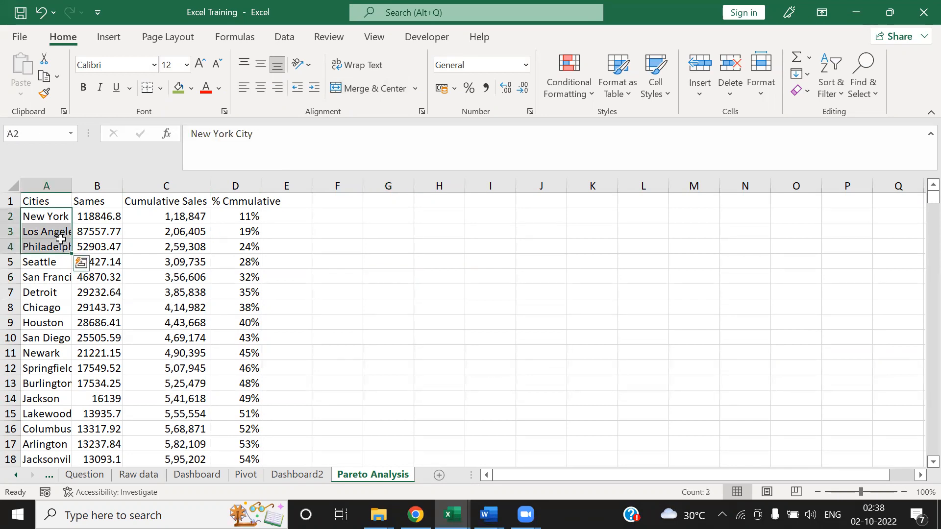
pyautogui.press('Up')
pyautogui.hotkey('shift', 'Down')
pyautogui.hotkey('shift', 'Down')
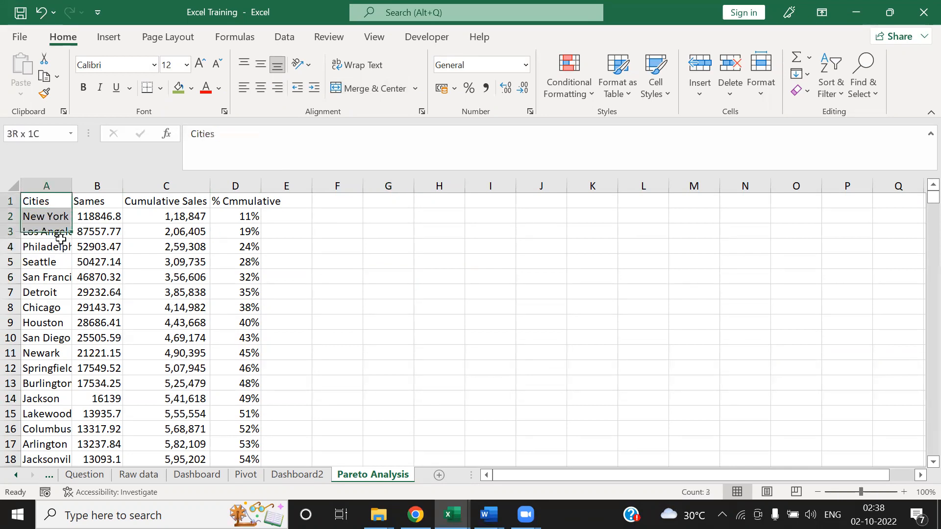
pyautogui.hotkey('shift', 'Down')
pyautogui.hotkey('shift', 'Down')
pyautogui.hotkey('shift', 'Down')
pyautogui.hotkey('shift', 'Down')
pyautogui.hotkey('shift', 'Down')
pyautogui.hotkey('shift', 'Down')
pyautogui.hotkey('shift', 'Down')
pyautogui.hotkey('shift', 'Down')
pyautogui.hotkey('shift', 'Down')
pyautogui.press('Down')
pyautogui.hotkey('ctrl', 'shift', 'Down')
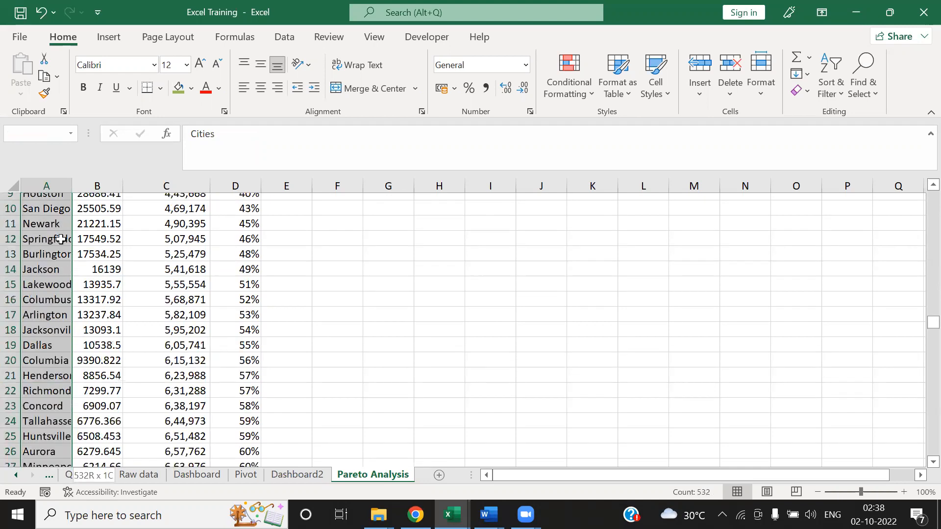
pyautogui.hotkey('ctrl', 'c')
pyautogui.hotkey('ctrl', 'shift', 'Up')
# Copy the Cities header and the first nine cities (A1:A10) and paste them as values starting at J1.
pyautogui.press('Up')
pyautogui.hotkey('shift', 'Down')
pyautogui.hotkey('shift', 'Down')
pyautogui.hotkey('shift', 'Down')
pyautogui.hotkey('shift', 'Down')
pyautogui.hotkey('shift', 'Down')
pyautogui.hotkey('shift', 'Down')
pyautogui.hotkey('shift', 'Down')
pyautogui.hotkey('shift', 'Down')
pyautogui.hotkey('shift', 'Down')
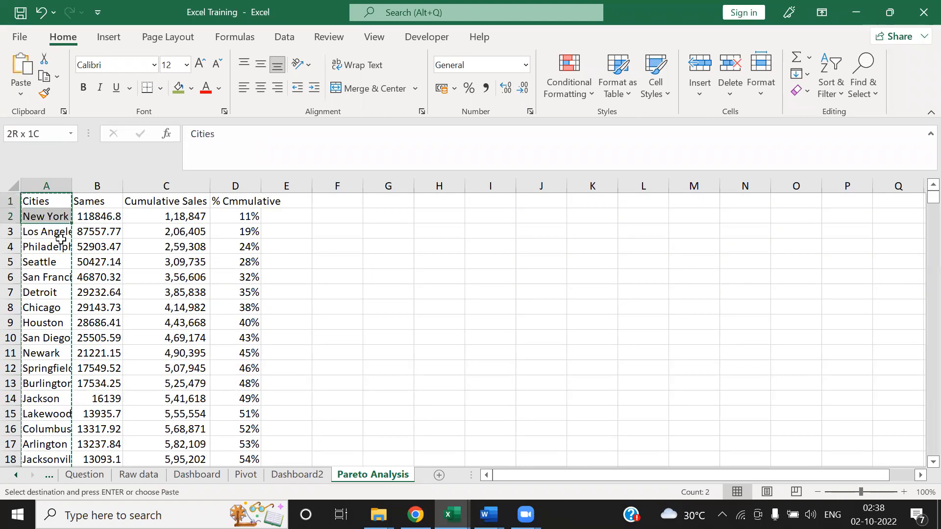
pyautogui.press('Right')
pyautogui.press('Right')
pyautogui.press('Right')
pyautogui.press('Right')
pyautogui.press('Right')
pyautogui.press('Right')
pyautogui.press('Right')
pyautogui.press('Right')
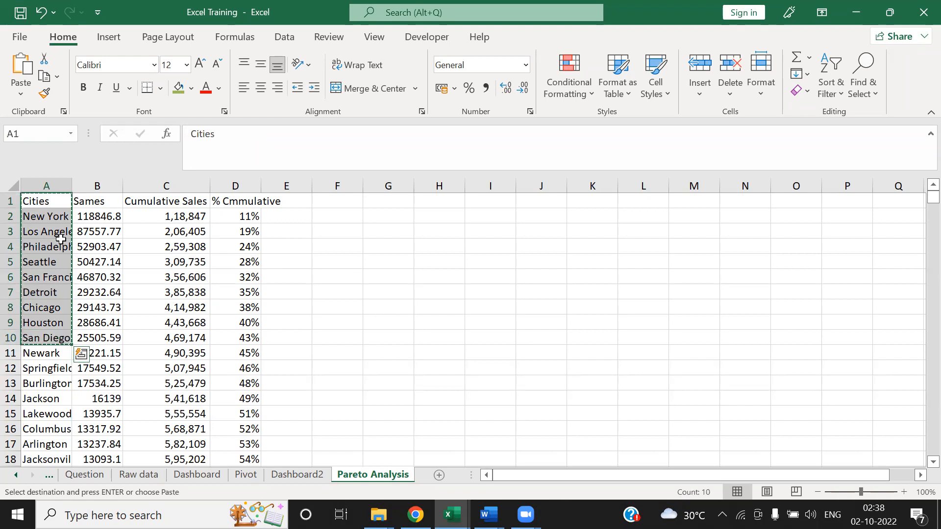
pyautogui.hotkey('ctrl', 'alt', 'v')
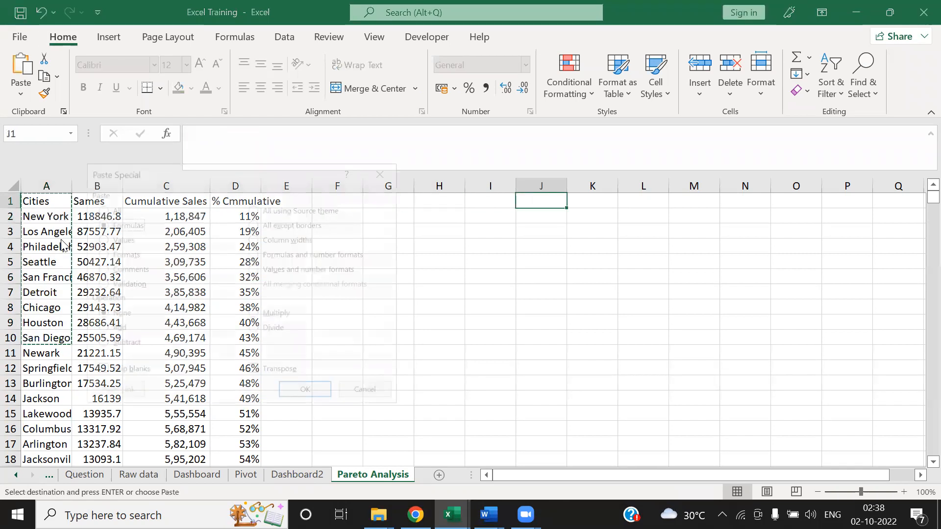
pyautogui.press('v')
pyautogui.press('Return')
# Copy the Cumulative Sales header and values in C1:C10 and paste them as values starting at K1.
pyautogui.press('Left')
pyautogui.press('Left')
pyautogui.press('Left')
pyautogui.press('Left')
pyautogui.press('Left')
pyautogui.press('Left')
pyautogui.press('Left')
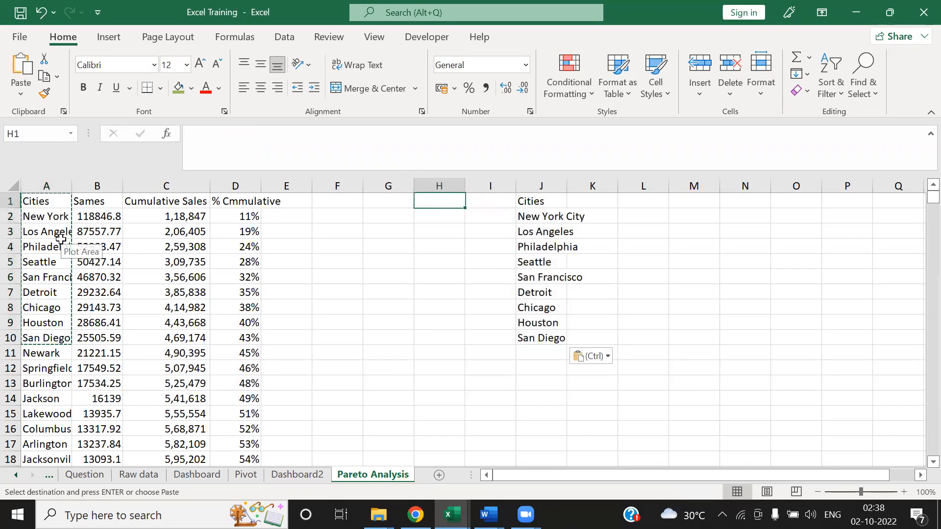
pyautogui.hotkey('shift', 'Down')
pyautogui.hotkey('shift', 'Down')
pyautogui.hotkey('shift', 'Down')
pyautogui.hotkey('shift', 'Down')
pyautogui.hotkey('shift', 'Down')
pyautogui.hotkey('shift', 'Down')
pyautogui.hotkey('shift', 'Down')
pyautogui.hotkey('shift', 'Down')
pyautogui.hotkey('shift', 'Down')
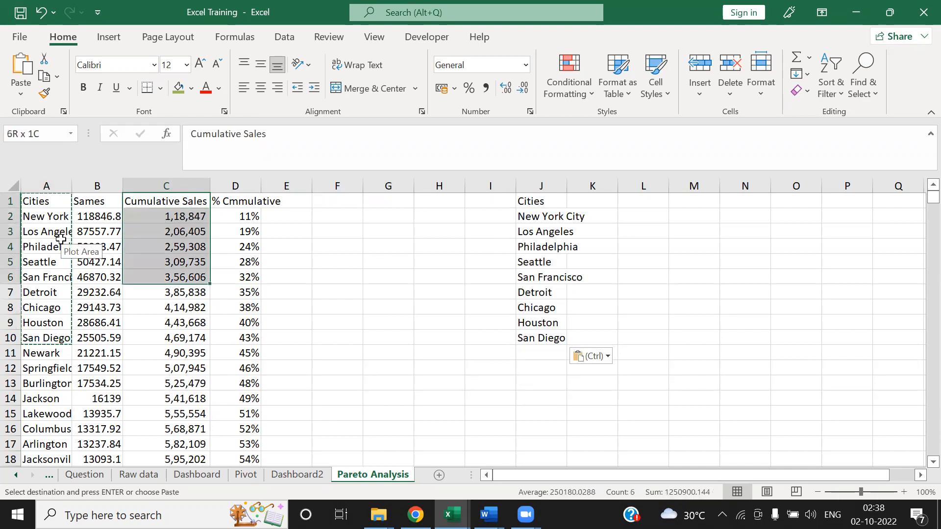
pyautogui.hotkey('ctrl', 'c')
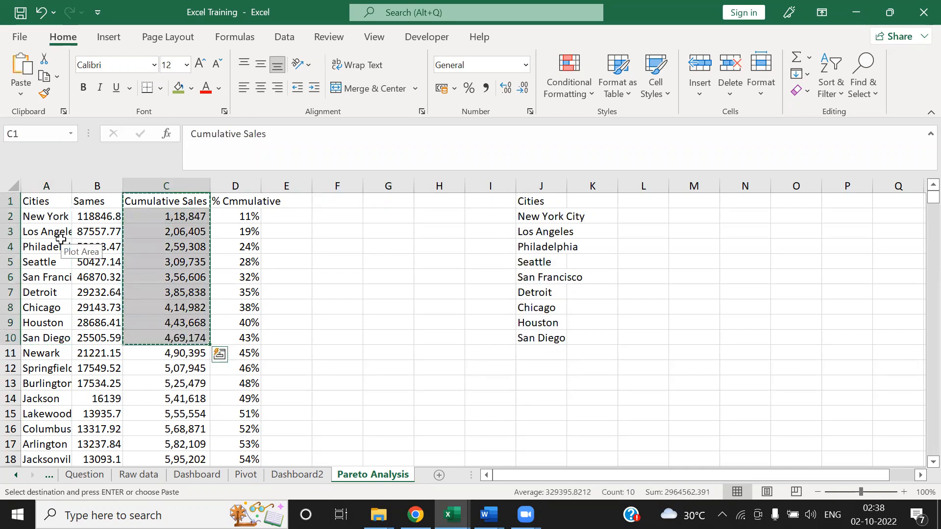
pyautogui.press('Right')
pyautogui.press('Right')
pyautogui.press('Right')
pyautogui.press('Right')
pyautogui.press('Right')
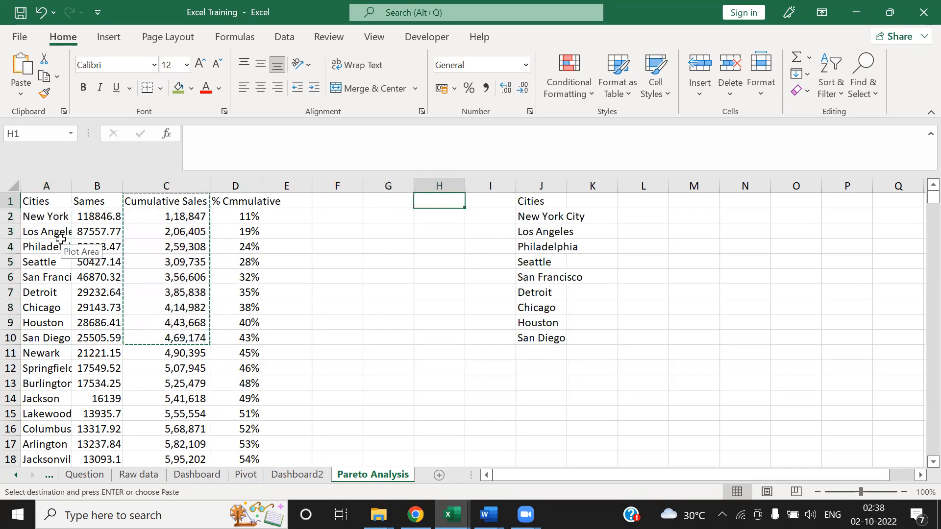
pyautogui.click(412, 97)
pyautogui.click(583, 202)
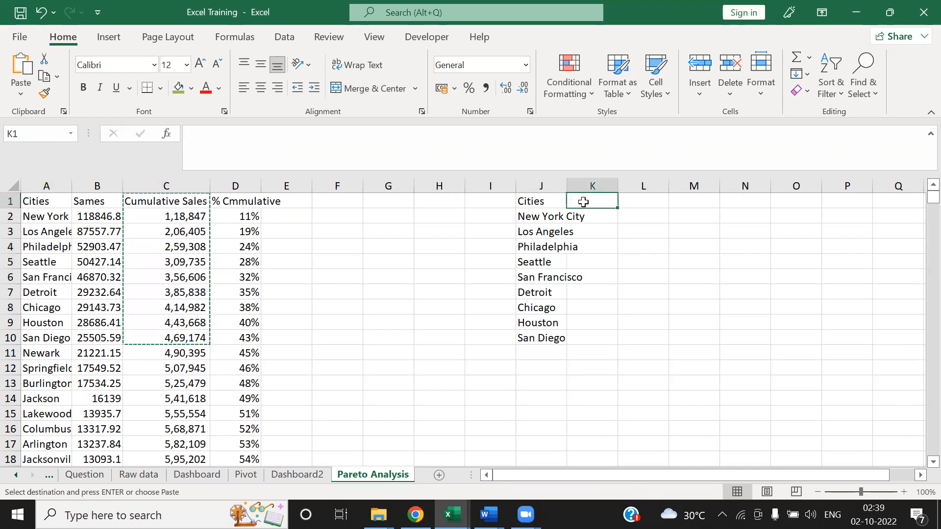
pyautogui.hotkey('ctrl', 'alt', 'v')
pyautogui.press('v')
pyautogui.press('Return')
# Copy the % Cmmulative header and values in D1:D10 and paste them as values starting at L1.
pyautogui.press('Left')
pyautogui.press('Left')
pyautogui.press('Left')
pyautogui.press('Left')
pyautogui.press('Left')
pyautogui.press('Left')
pyautogui.press('Left')
pyautogui.hotkey('shift', 'Down')
pyautogui.hotkey('shift', 'Down')
pyautogui.hotkey('shift', 'Down')
pyautogui.hotkey('shift', 'Down')
pyautogui.hotkey('shift', 'Down')
pyautogui.hotkey('shift', 'Down')
pyautogui.hotkey('shift', 'Down')
pyautogui.hotkey('shift', 'Down')
pyautogui.hotkey('shift', 'Down')
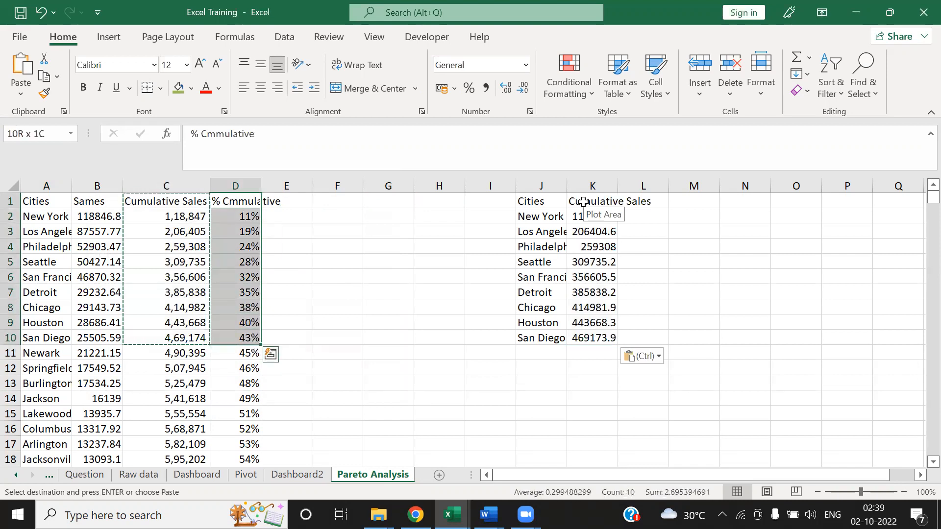
pyautogui.hotkey('ctrl', 'c')
pyautogui.press('Right')
pyautogui.press('Right')
pyautogui.press('Right')
pyautogui.press('Right')
pyautogui.press('Right')
pyautogui.press('Right')
pyautogui.press('Right')
pyautogui.press('Right')
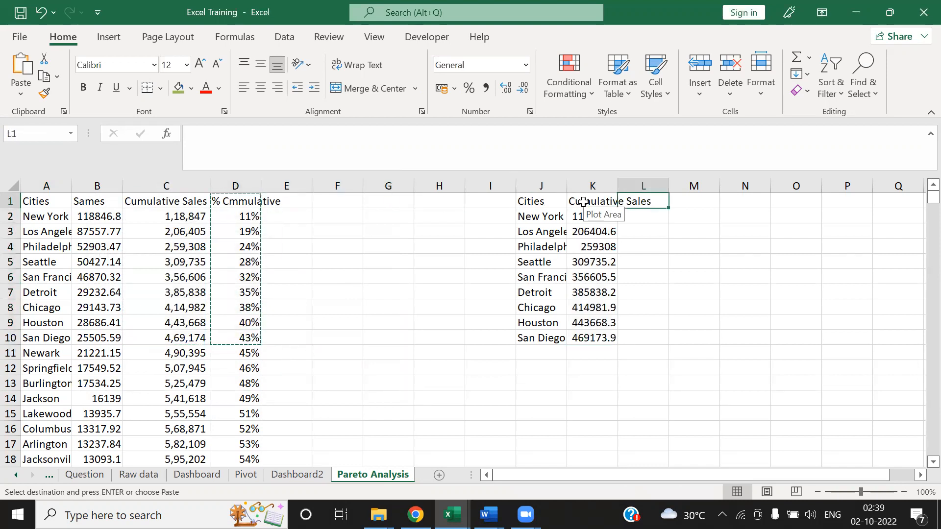
pyautogui.hotkey('ctrl', 'alt', 'v')
pyautogui.press('v')
pyautogui.press('Return')
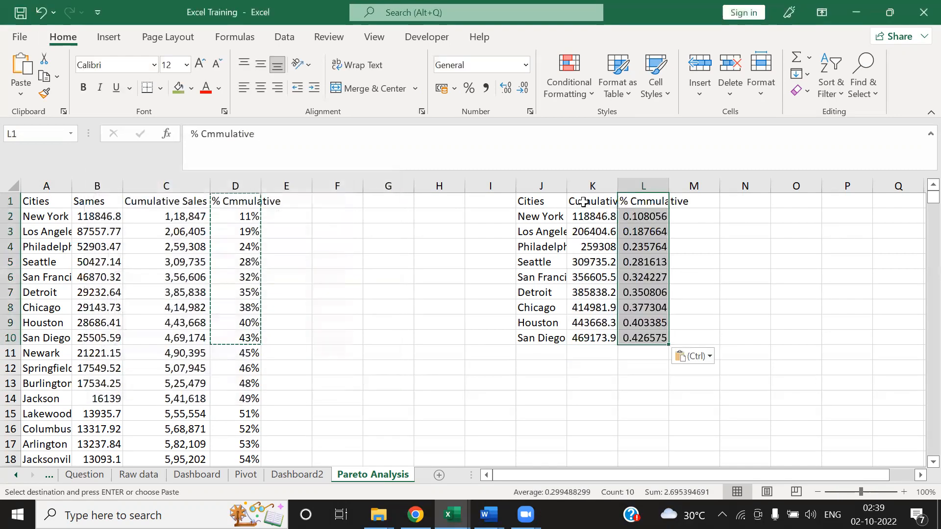
# Format the pasted cumulative values in L2:L10 as percentages.
pyautogui.press('Down')
pyautogui.hotkey('ctrl', 'shift', 'Down')
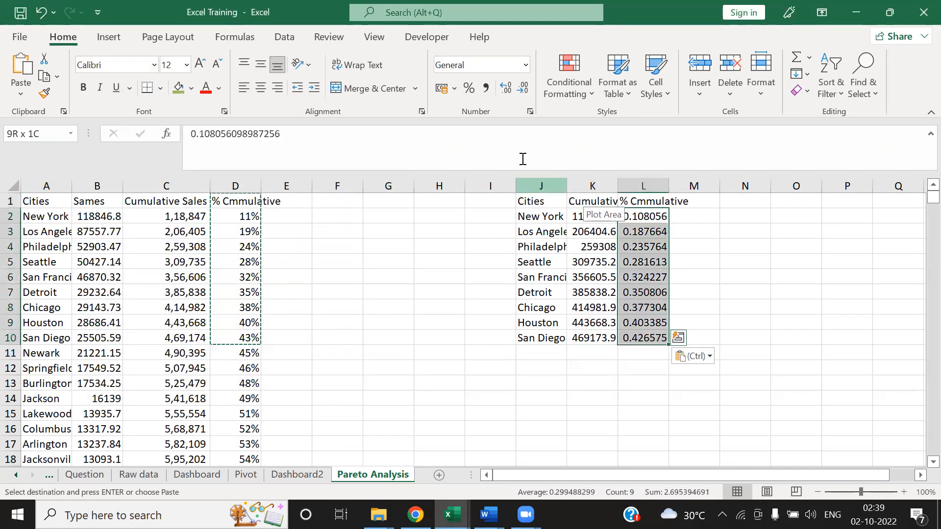
pyautogui.click(469, 88)
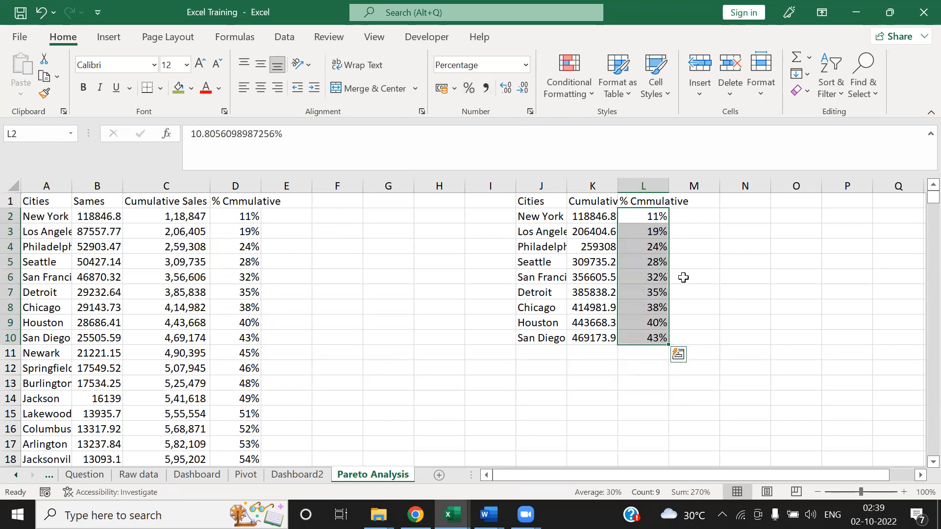
pyautogui.click(747, 291)
# AutoFit the column widths of the copied table in J1:L10.
pyautogui.click(552, 206)
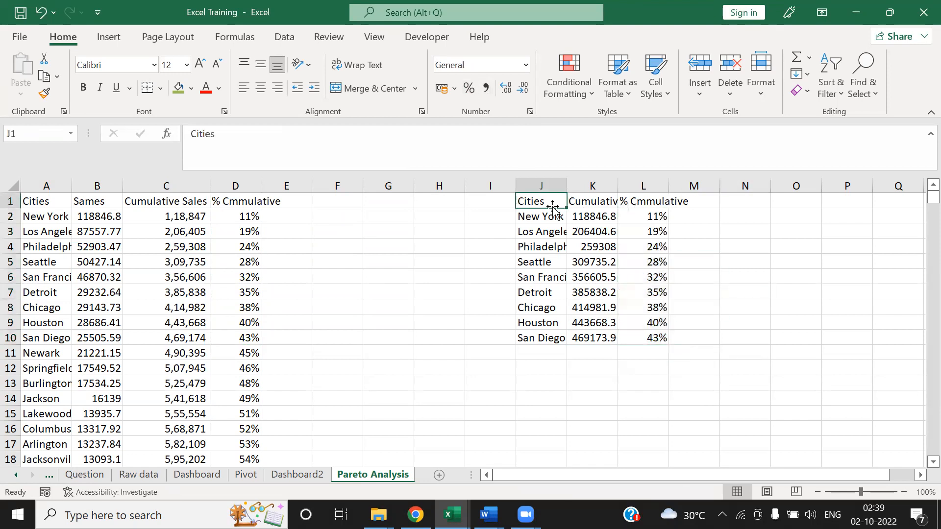
pyautogui.hotkey('ctrl', 'shift', 'Right')
pyautogui.hotkey('ctrl', 'shift', 'Down')
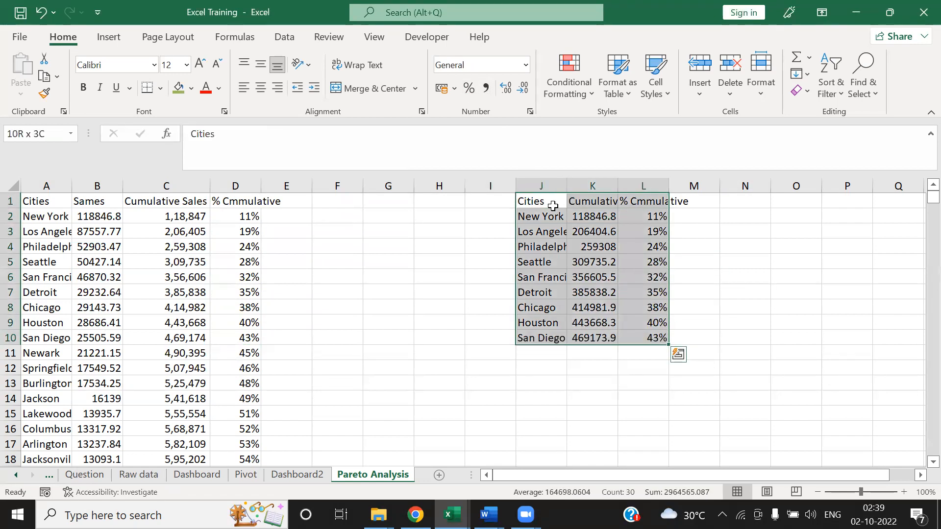
pyautogui.hotkey('alt', 'h')
pyautogui.press('o')
pyautogui.press('i')
pyautogui.press('Left')
pyautogui.press('Right')
pyautogui.press('Down')
pyautogui.press('Right')
pyautogui.press('Up')
pyautogui.press('Down')
pyautogui.press('Down')
pyautogui.press('Down')
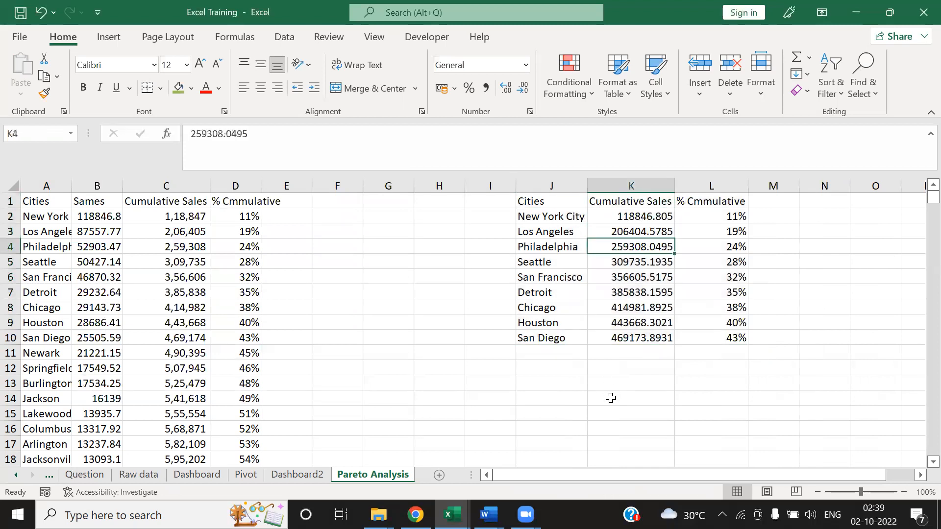
pyautogui.click(611, 398)
# Insert the recommended Clustered Column chart with a % Cmmulative line from J1:L10, restoring down the maximized window.
pyautogui.moveTo(563, 201); pyautogui.dragTo(705, 338)
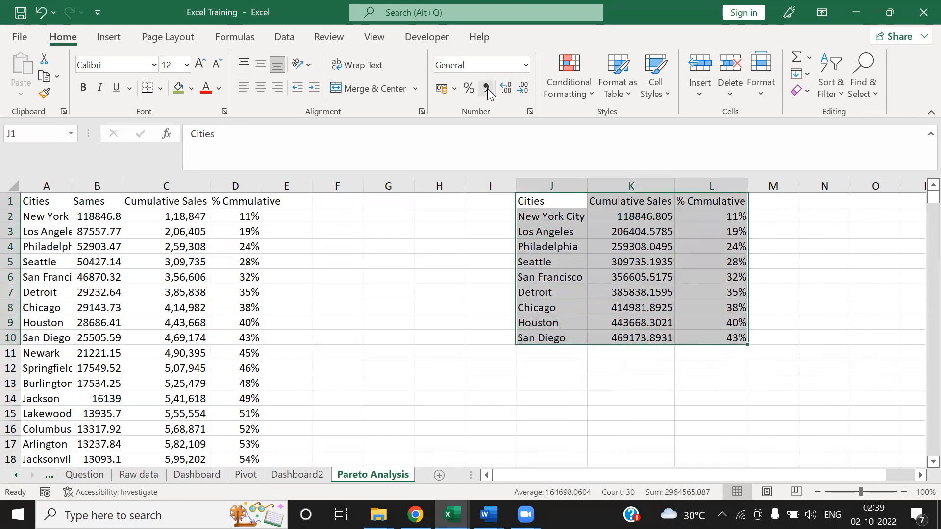
pyautogui.click(108, 37)
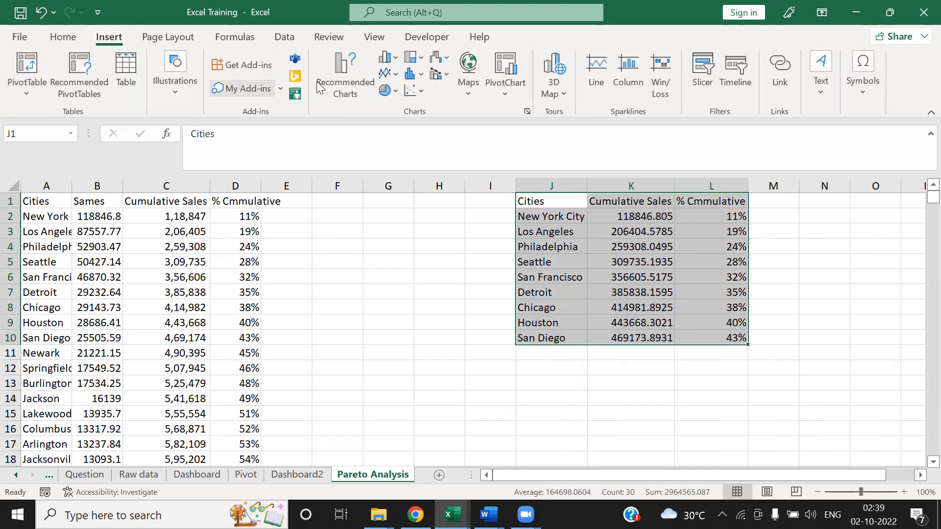
pyautogui.click(858, 6)
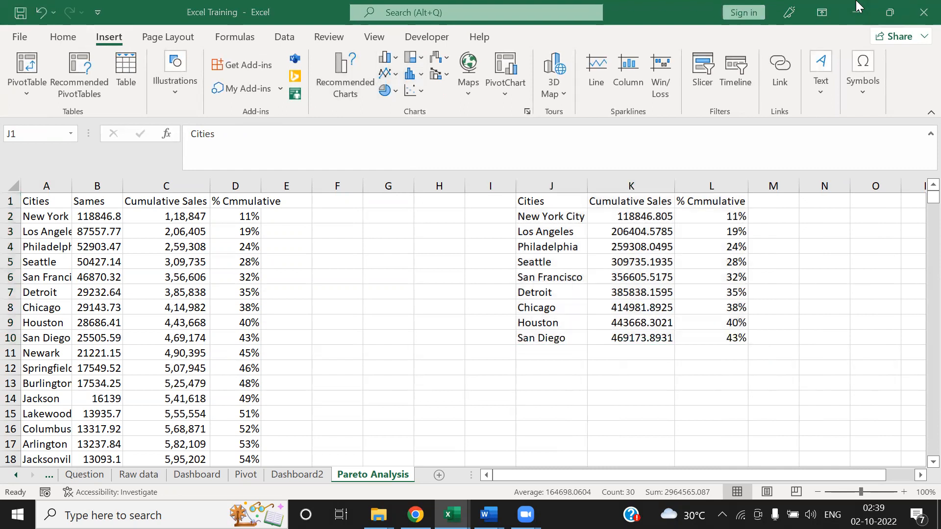
pyautogui.click(900, 13)
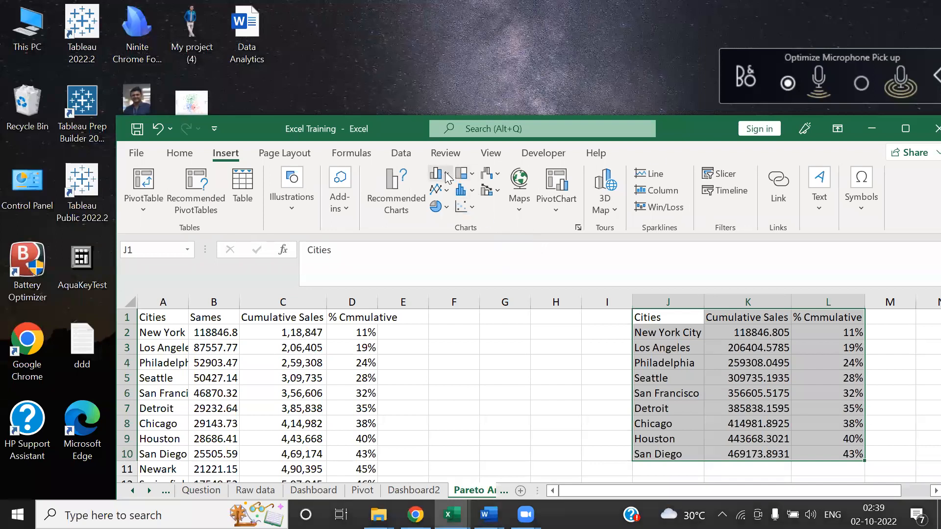
pyautogui.click(413, 191)
pyautogui.click(360, 156)
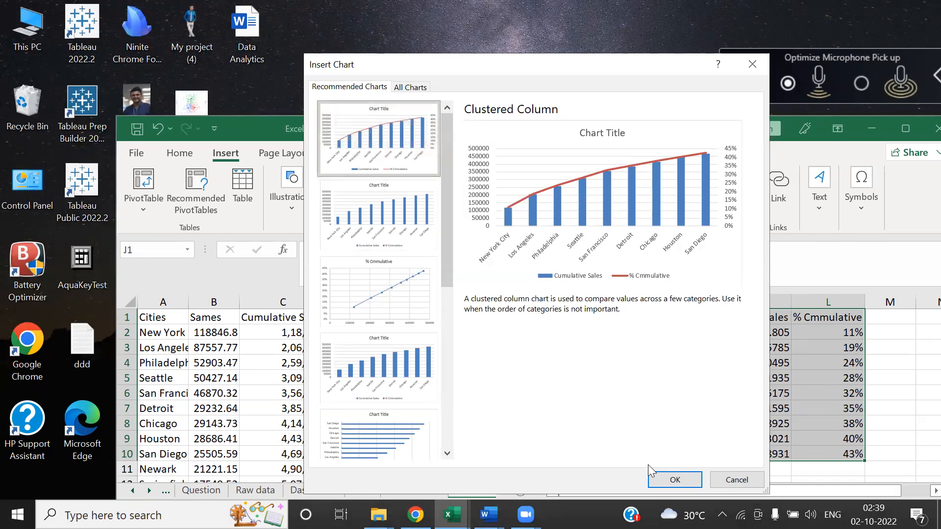
pyautogui.click(663, 478)
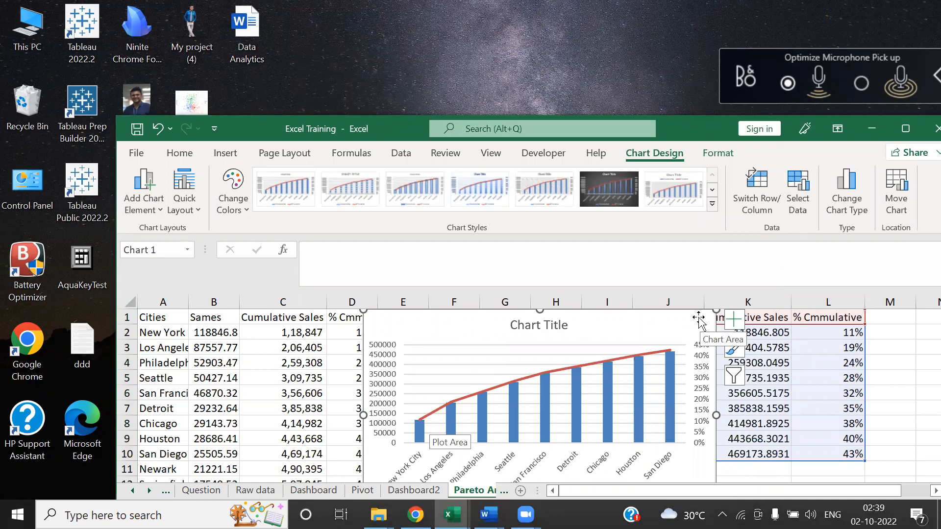
pyautogui.click(224, 152)
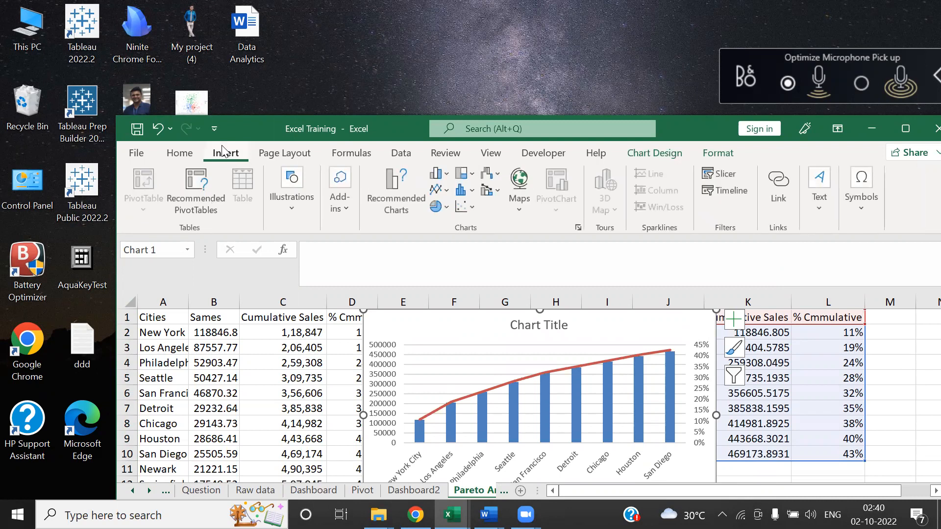
pyautogui.click(892, 361)
pyautogui.moveTo(745, 319); pyautogui.dragTo(811, 454)
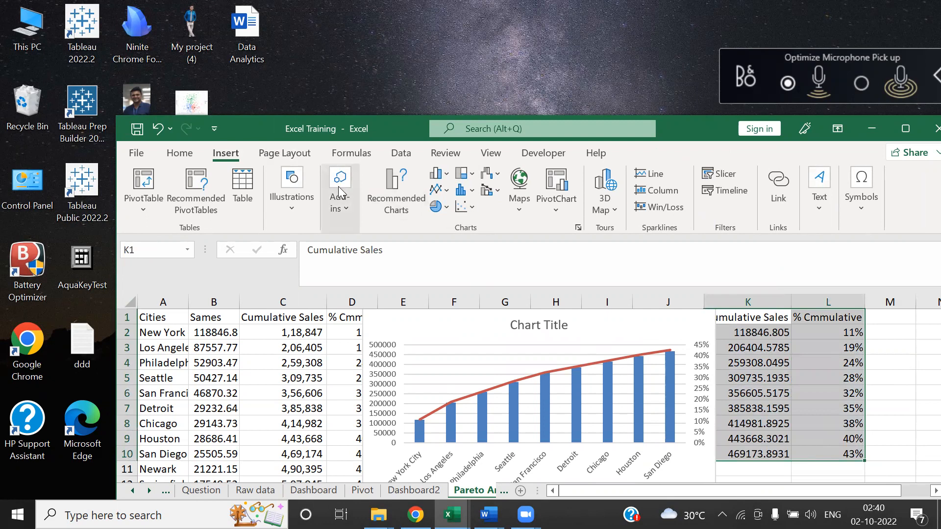
pyautogui.click(410, 189)
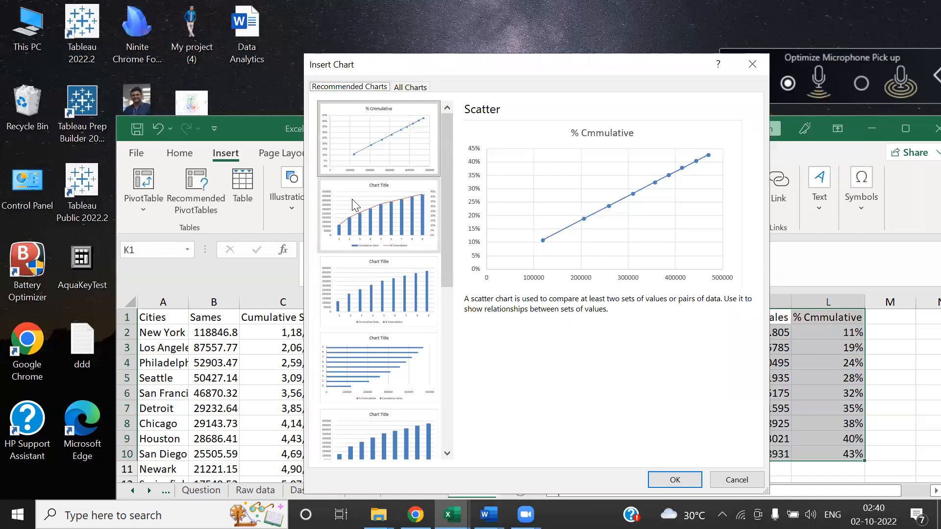
pyautogui.click(352, 199)
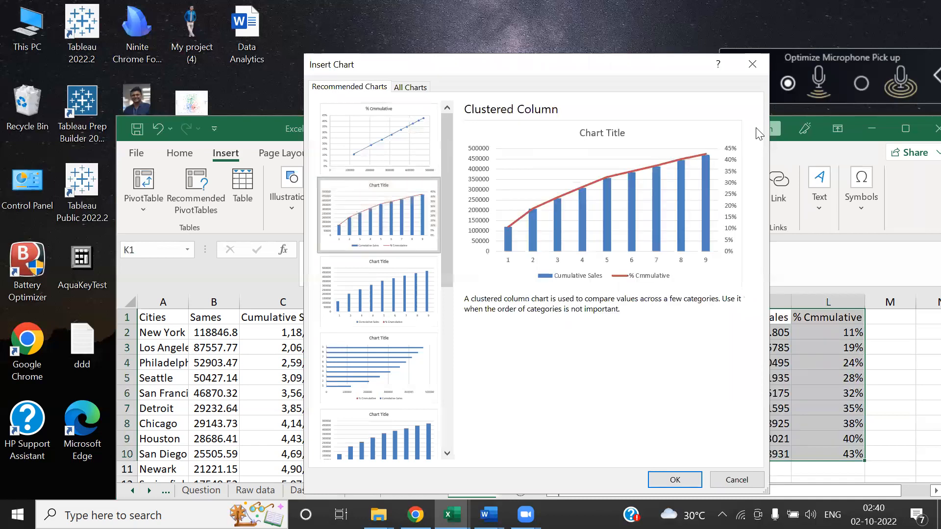
pyautogui.press('Return')
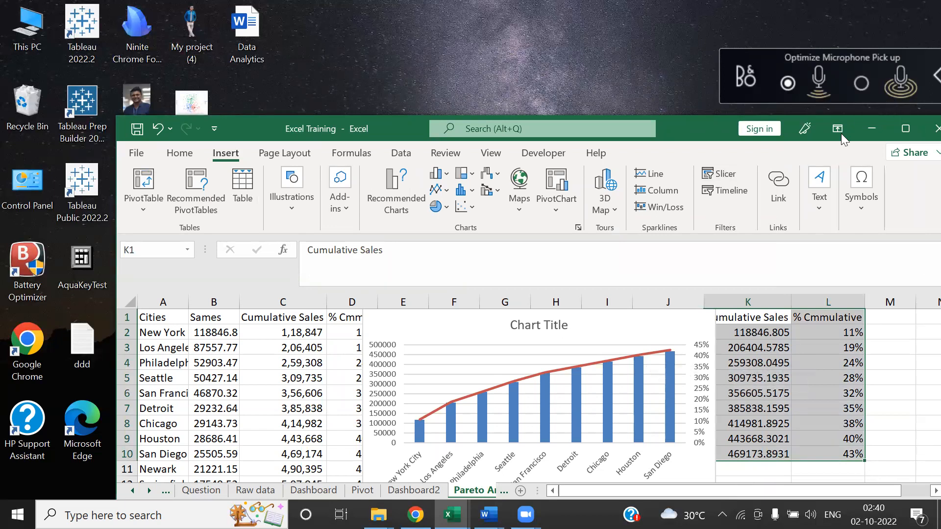
# Maximize the workbook window and move the chart down so that it starts at about row 8.
pyautogui.click(905, 128)
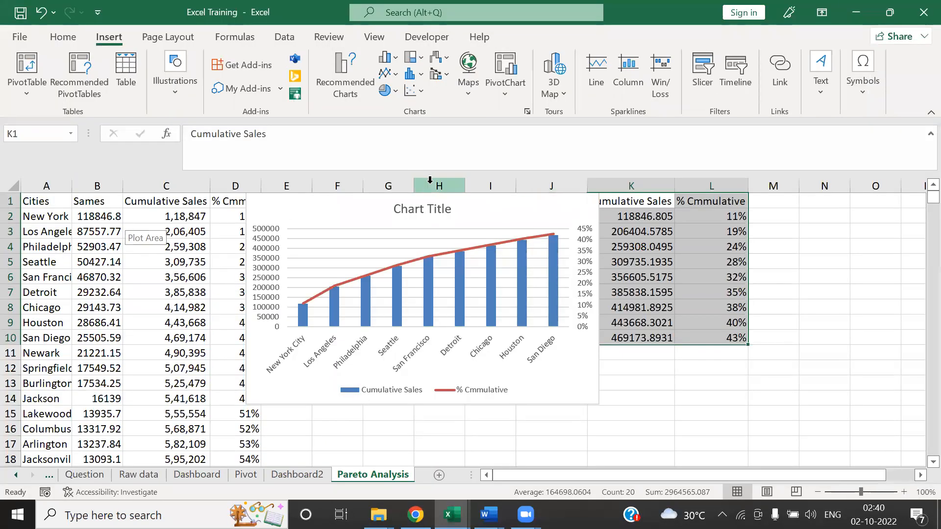
pyautogui.moveTo(464, 199); pyautogui.dragTo(570, 314)
# Clear the Cities header from cell J1 and select the % Cmmulative line series in the chart.
pyautogui.click(550, 205)
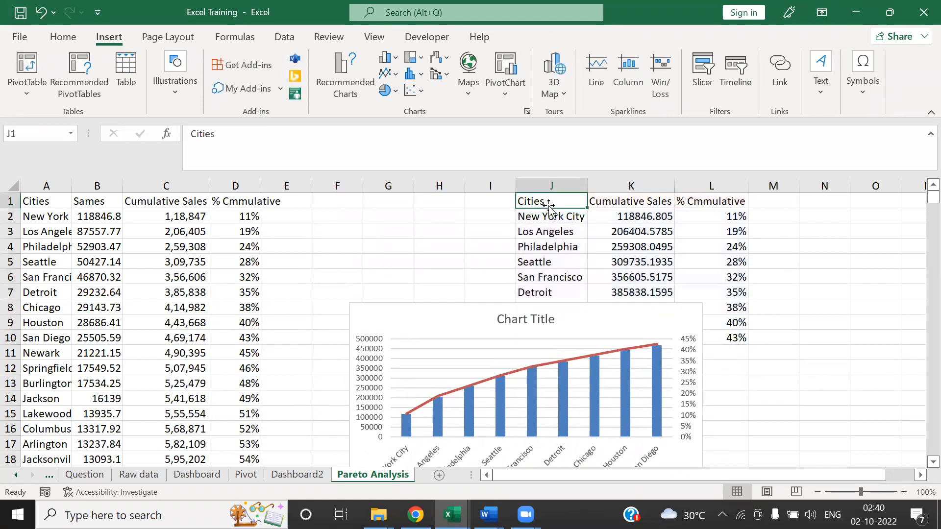
pyautogui.press('Delete')
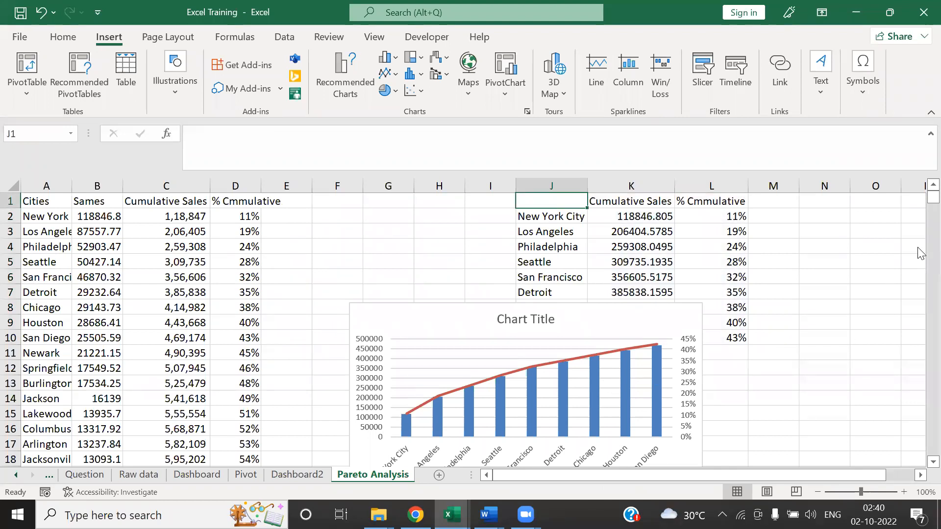
pyautogui.click(644, 346)
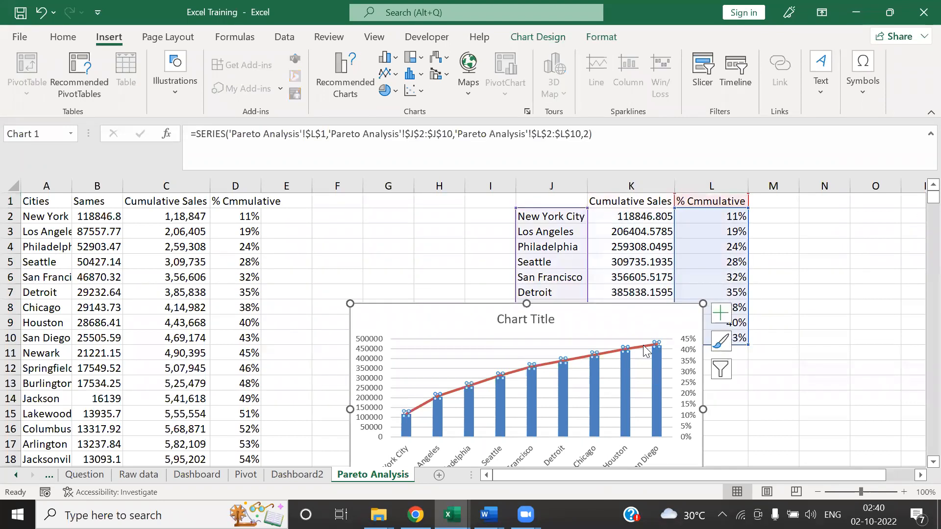
# Add data labels to the % Cmmulative line series in the chart and deselect the chart.
pyautogui.rightClick(643, 346)
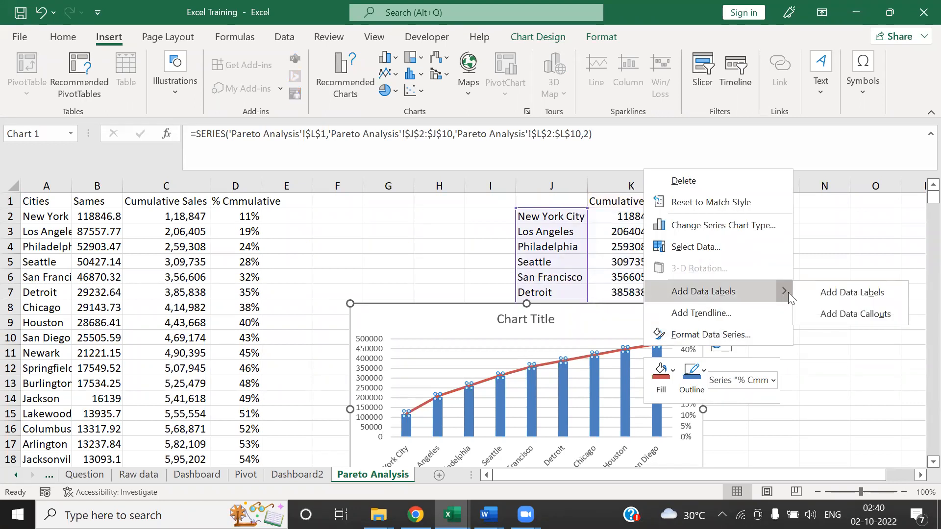
pyautogui.click(809, 292)
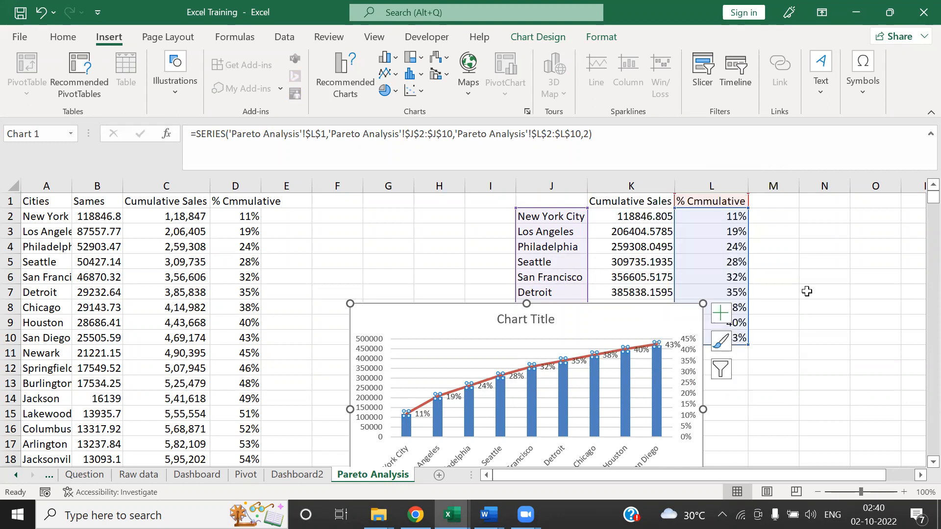
pyautogui.click(648, 348)
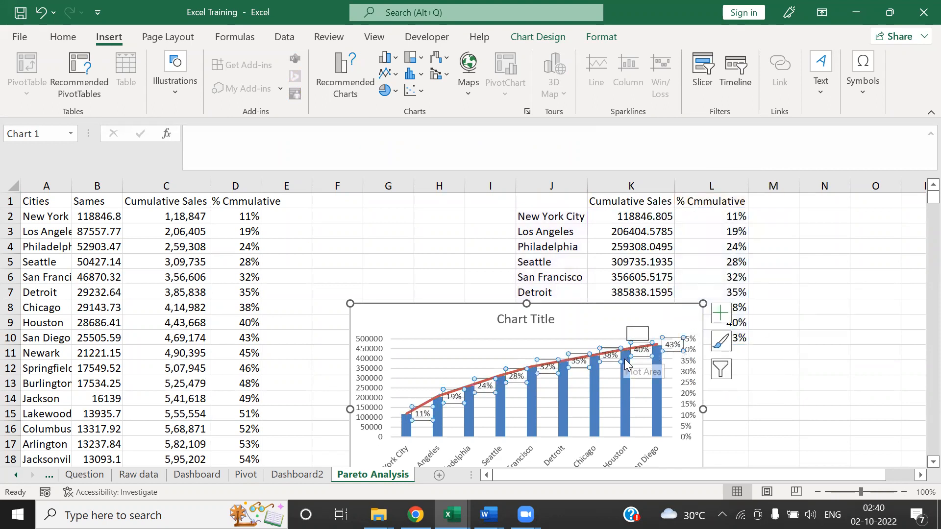
pyautogui.click(870, 321)
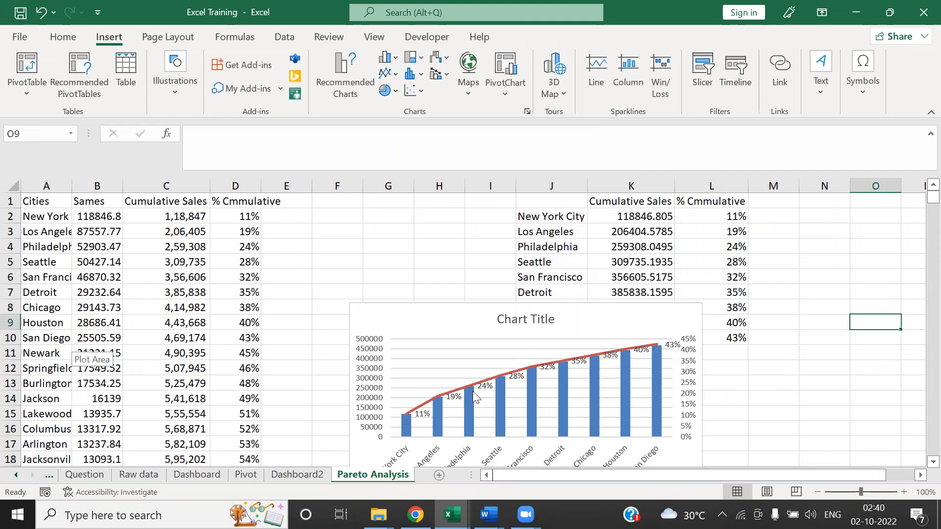
pyautogui.click(234, 339)
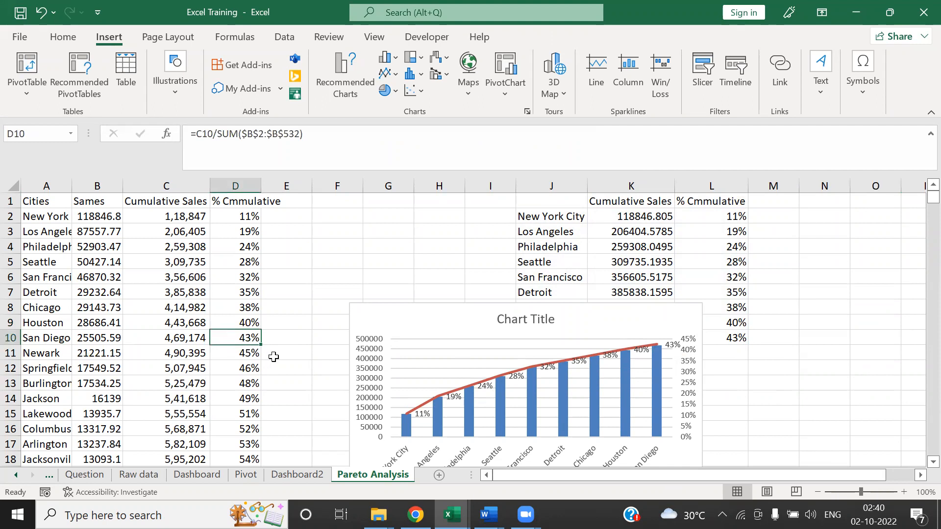
pyautogui.click(301, 339)
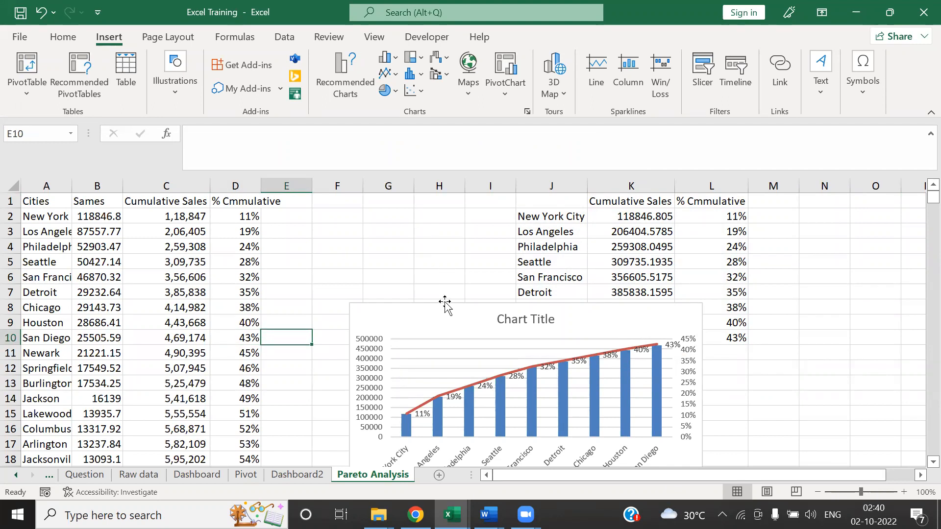
# Move the chart up to start at about row 3 and widen it to span from column E to column N.
pyautogui.hscroll(1, 442, 305)
pyautogui.hscroll(-1, 443, 305)
pyautogui.moveTo(444, 306); pyautogui.dragTo(419, 225)
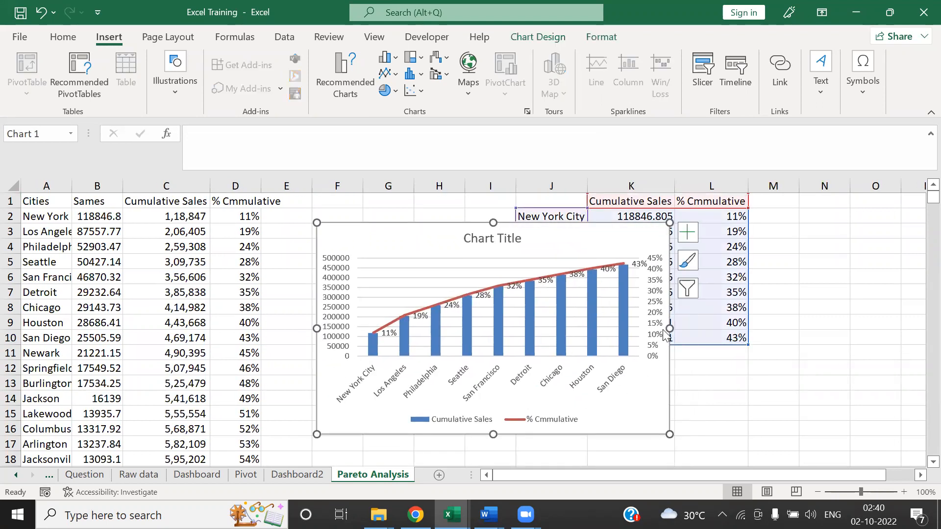
pyautogui.moveTo(670, 329); pyautogui.dragTo(855, 328)
pyautogui.moveTo(316, 328); pyautogui.dragTo(269, 327)
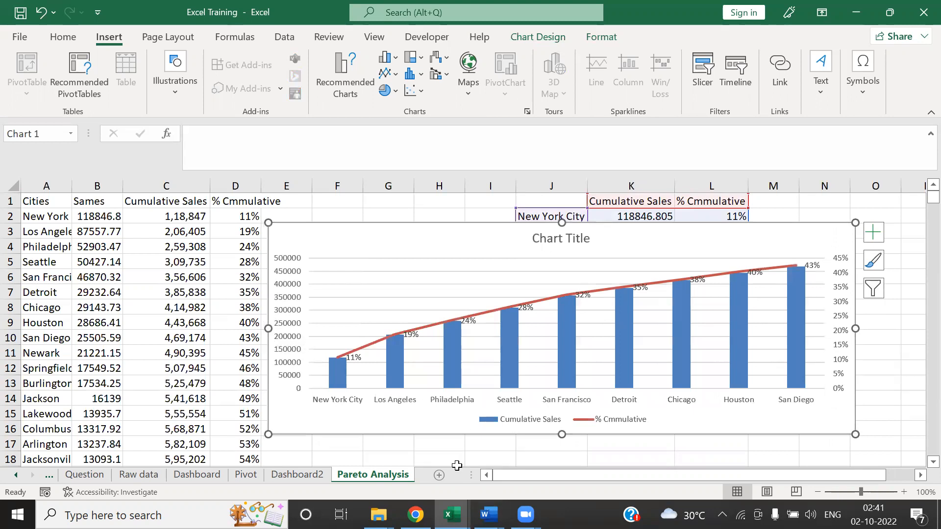
pyautogui.click(430, 450)
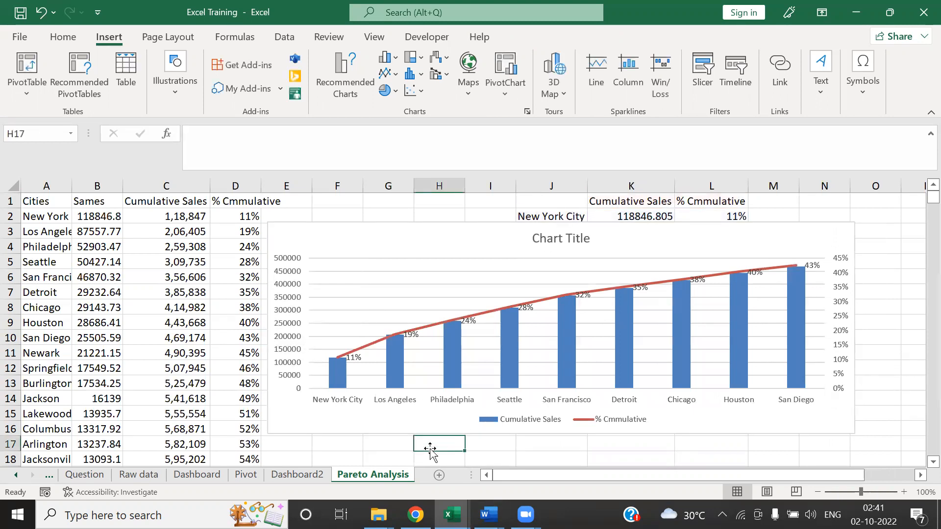
# Examine the Top 10 Cities chart on the Dashboard2 sheet, then return to the Pareto Analysis sheet and its chart.
pyautogui.click(289, 476)
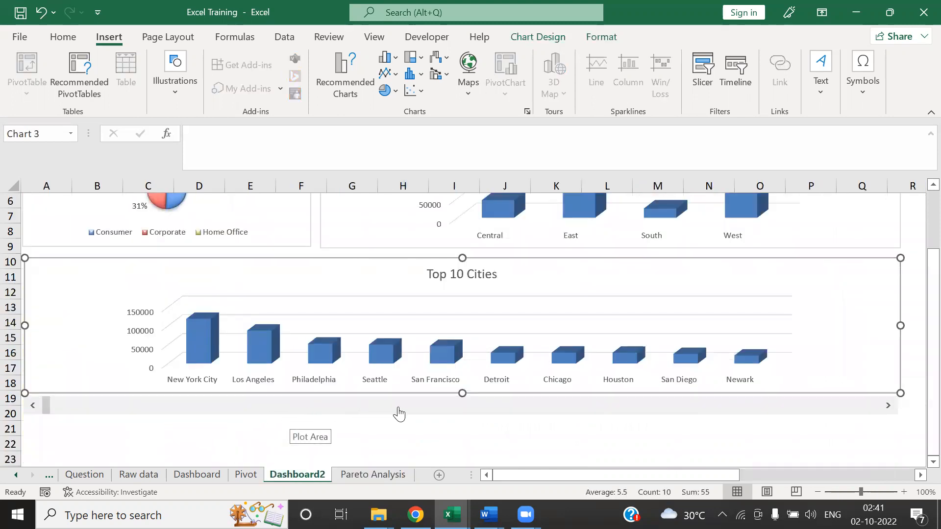
pyautogui.click(363, 476)
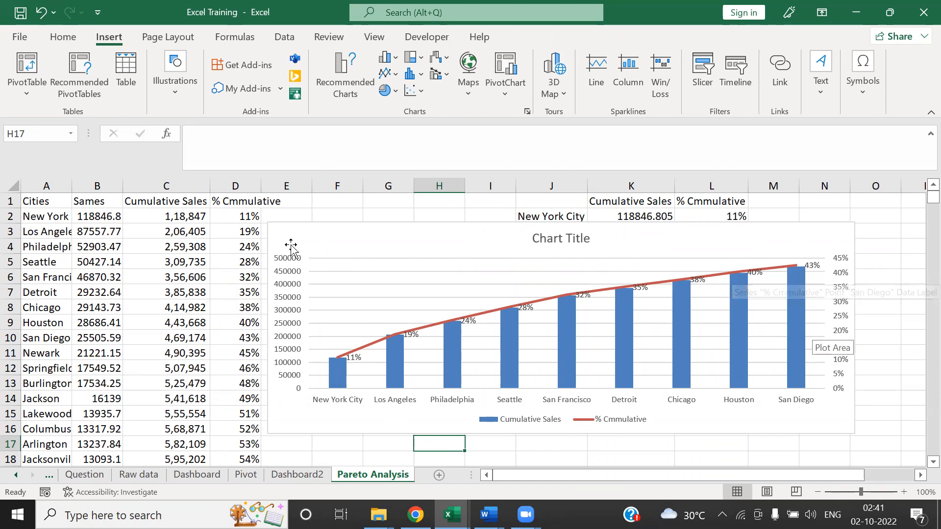
pyautogui.click(585, 270)
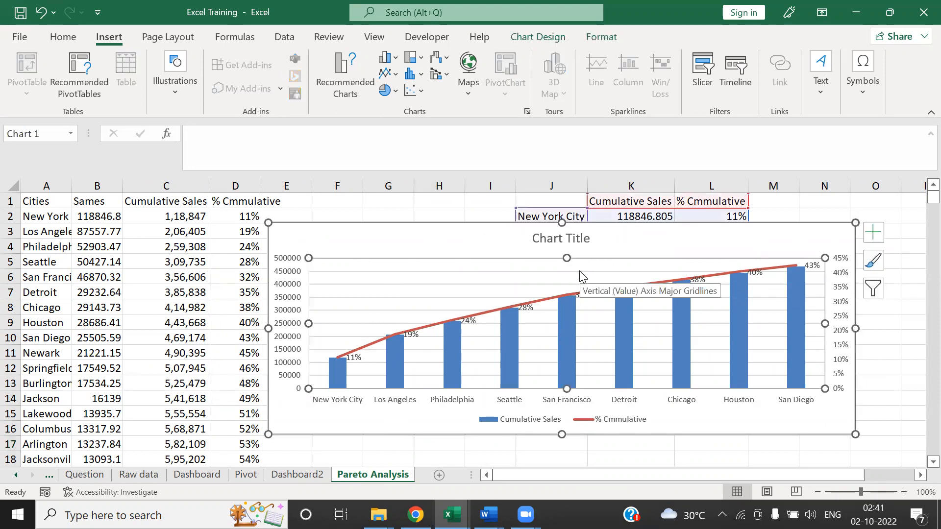
pyautogui.scroll(-1, 523, 300)
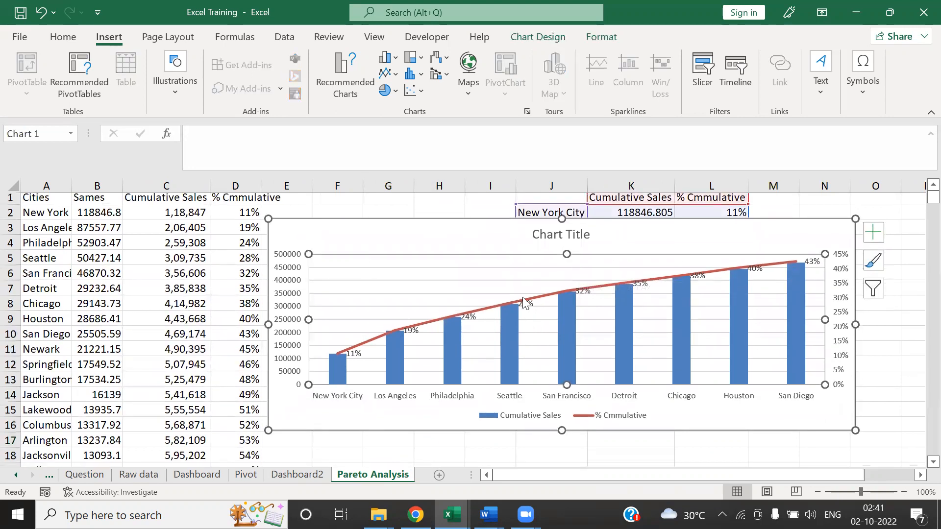
pyautogui.scroll(1, 533, 325)
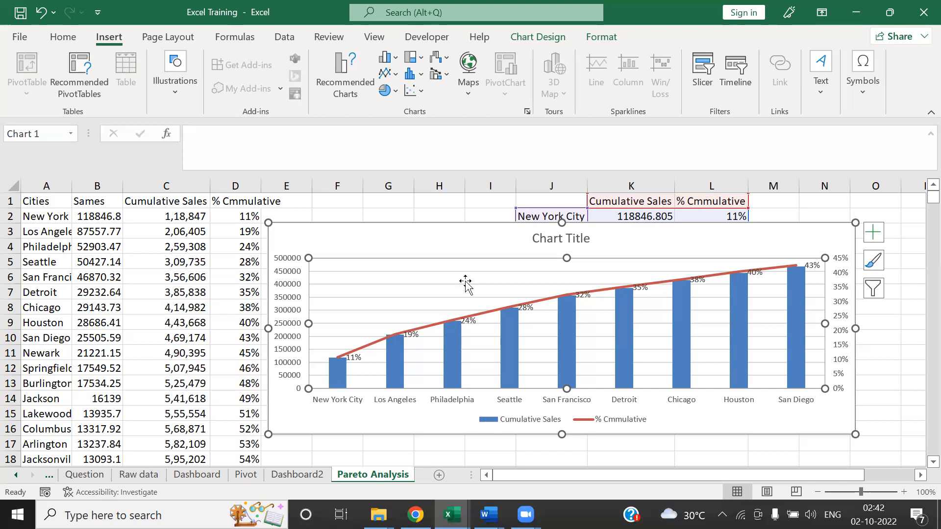
# Move the chart to start at column A in row 1 and widen it to reach column N.
pyautogui.moveTo(396, 224); pyautogui.dragTo(153, 190)
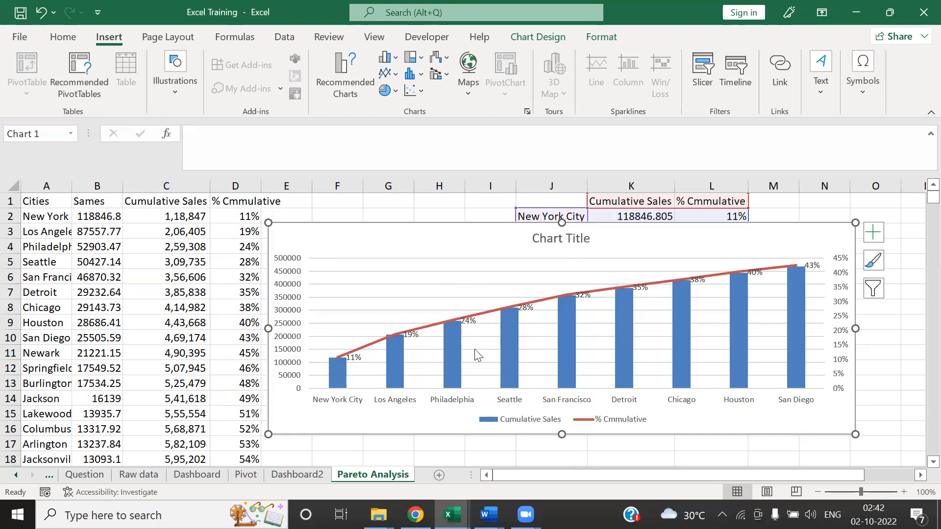
pyautogui.moveTo(382, 232); pyautogui.dragTo(139, 211)
pyautogui.moveTo(607, 412); pyautogui.dragTo(856, 413)
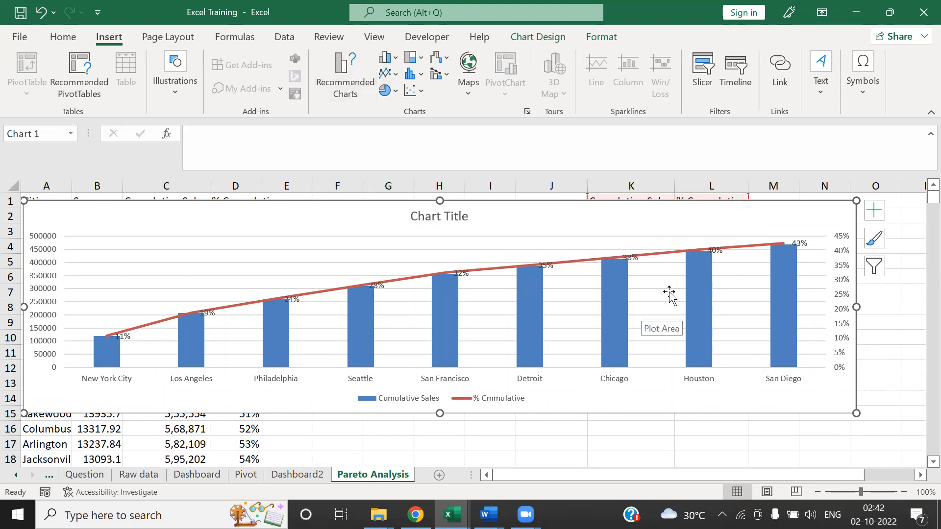
# Delete the major horizontal gridlines from the Pareto chart and deselect it.
pyautogui.click(813, 289)
pyautogui.press('Delete')
pyautogui.click(699, 426)
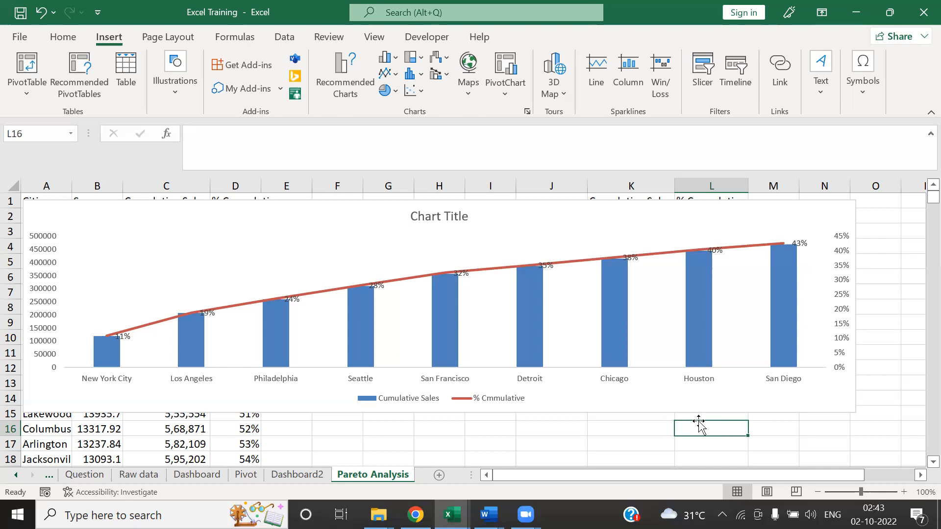
pyautogui.click(378, 514)
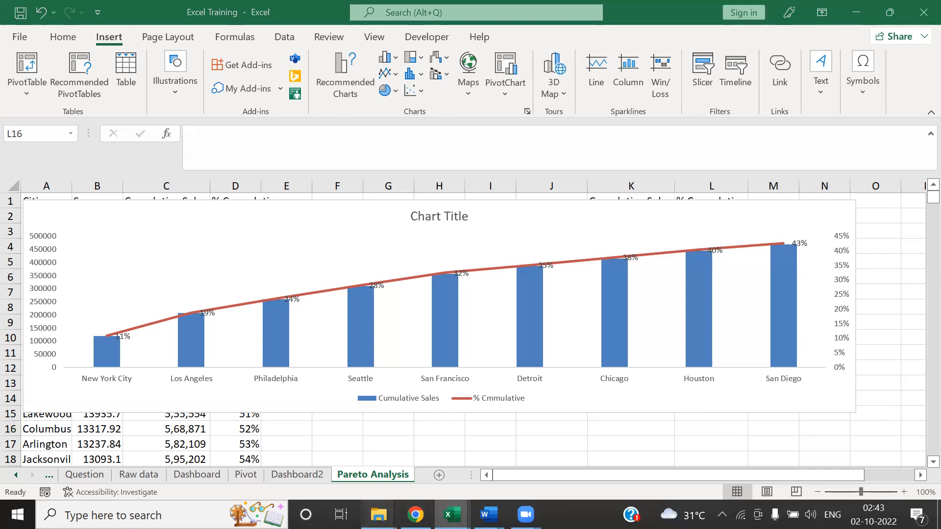
pyautogui.click(313, 474)
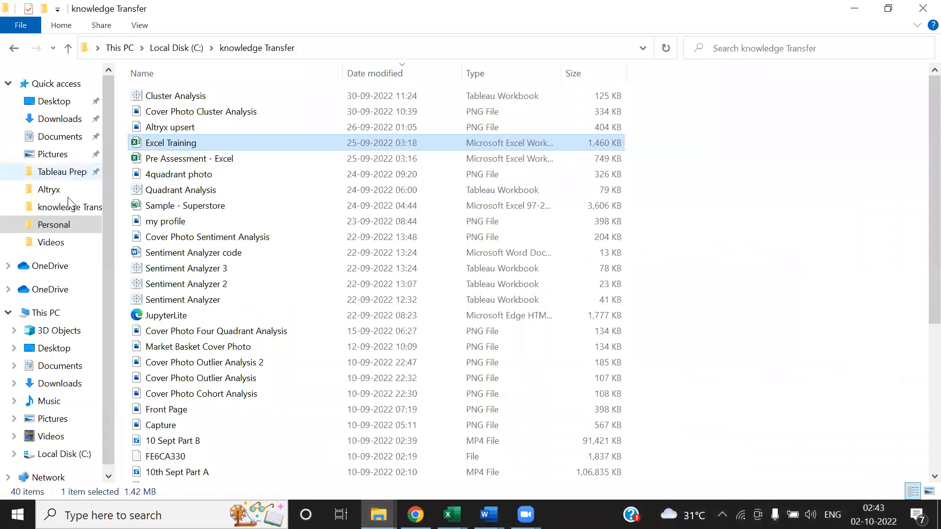
pyautogui.click(66, 210)
# Switch to the desktop and open the PDF Transition into Data Analytics.
pyautogui.press('super+d')
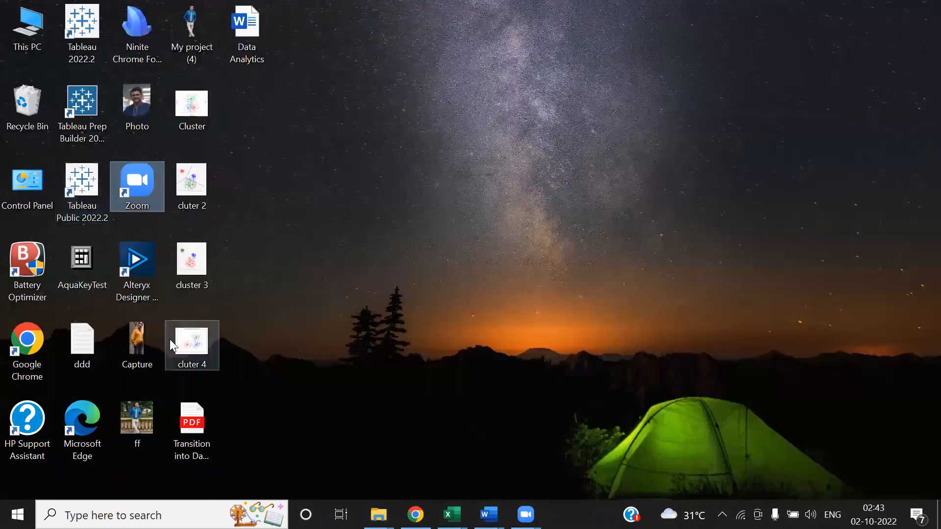
pyautogui.click(196, 409)
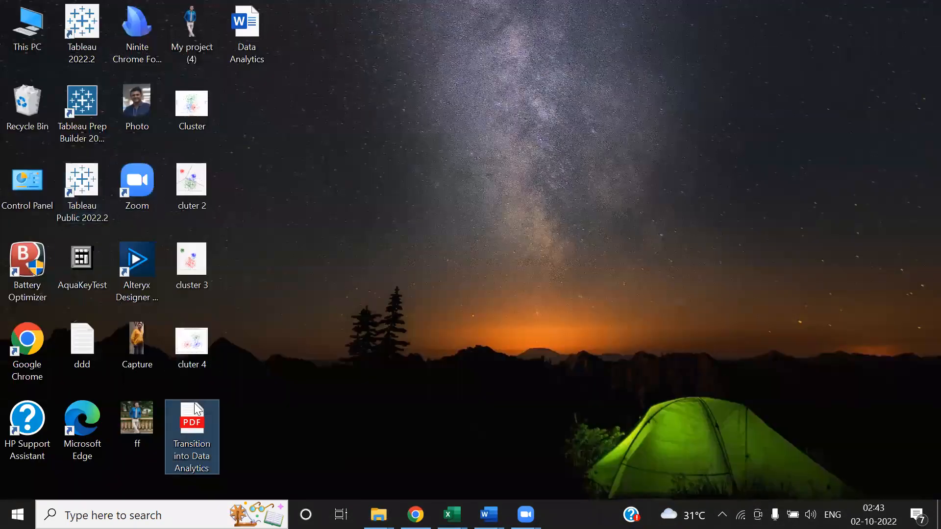
pyautogui.doubleClick(196, 409)
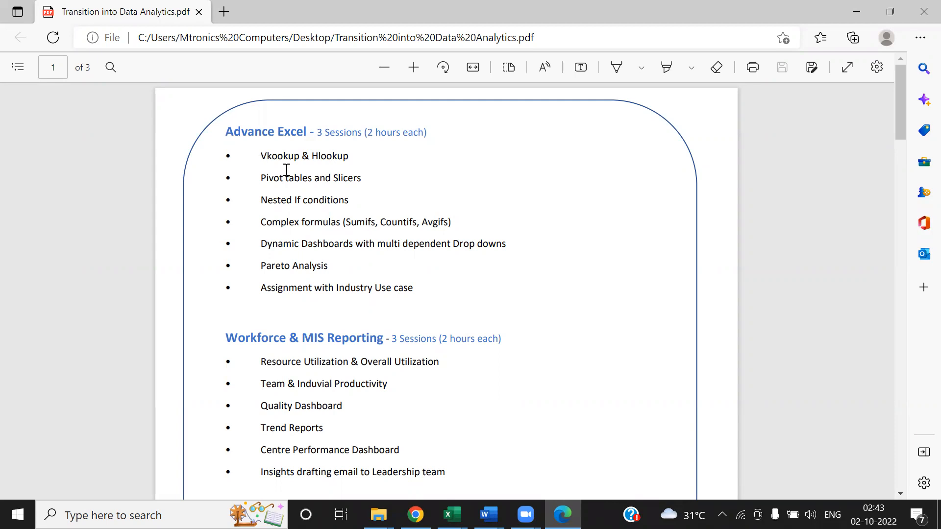
# Review the course outline in the PDF, from Advance Excel through Workforce & MIS Reporting and MS Access Database to Analysis using Tableau.
pyautogui.moveTo(897, 125); pyautogui.dragTo(903, 150)
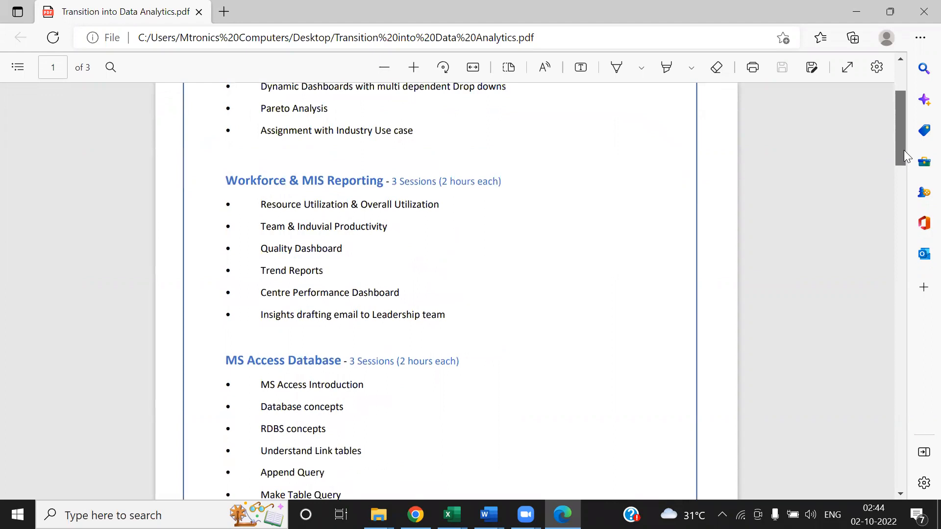
pyautogui.moveTo(903, 149); pyautogui.dragTo(895, 122)
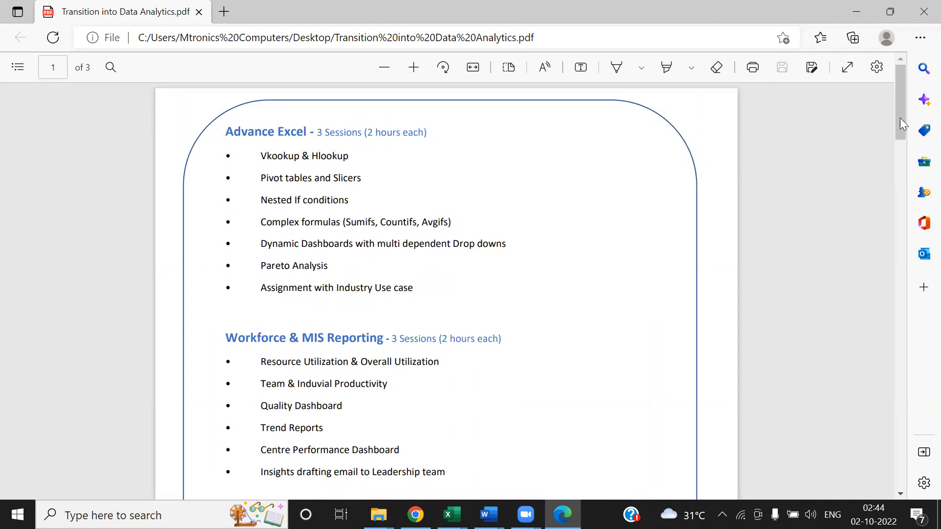
pyautogui.moveTo(900, 116); pyautogui.dragTo(902, 154)
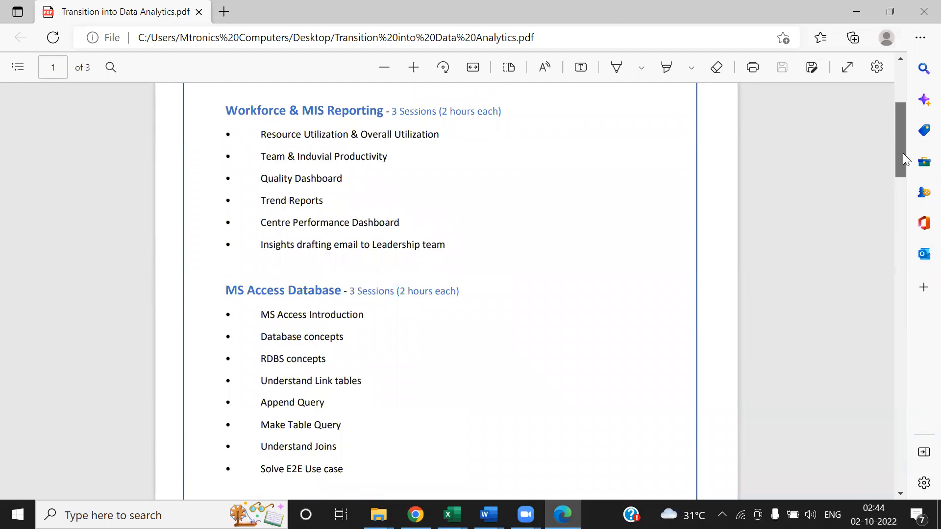
pyautogui.moveTo(903, 153); pyautogui.dragTo(899, 142)
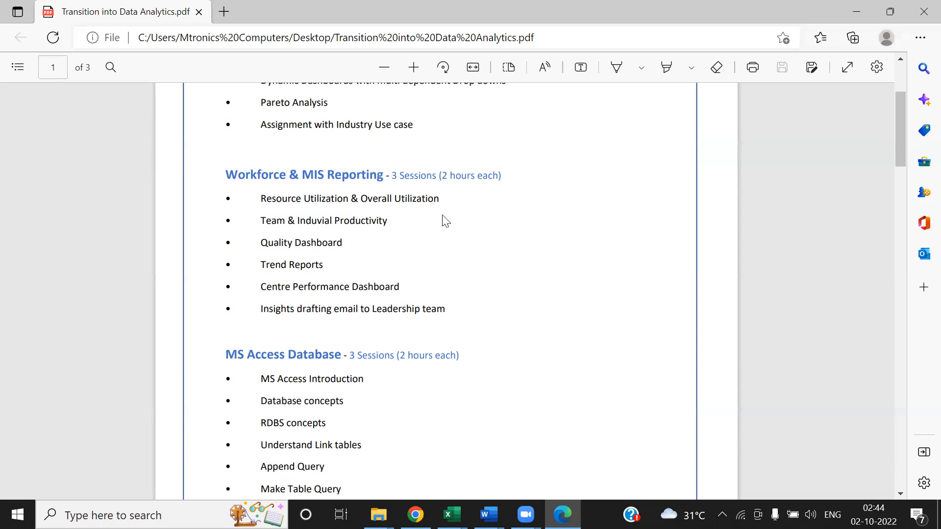
pyautogui.moveTo(901, 135); pyautogui.dragTo(902, 175)
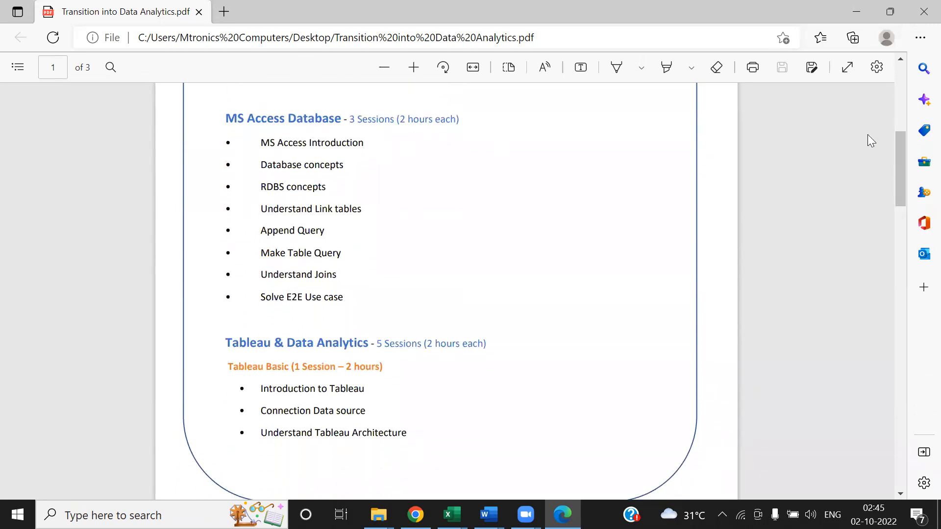
pyautogui.moveTo(896, 169); pyautogui.dragTo(897, 208)
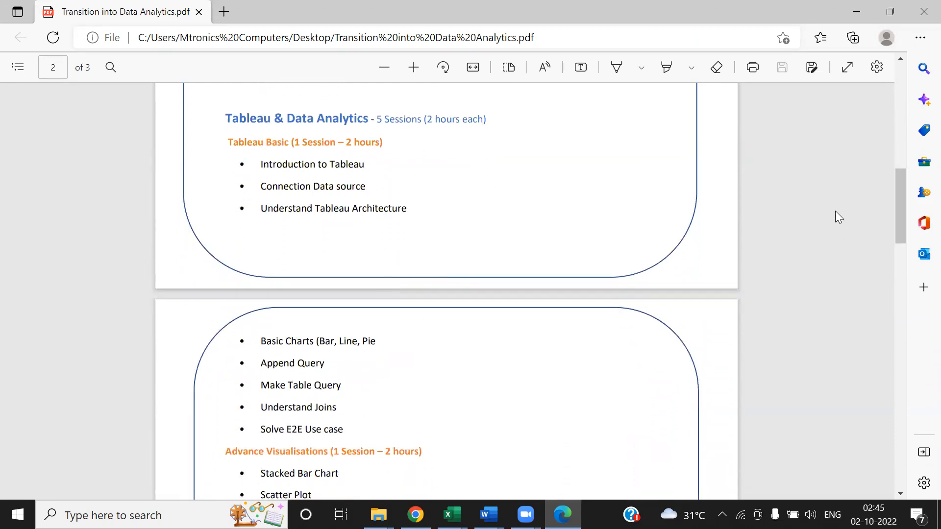
pyautogui.moveTo(898, 210); pyautogui.dragTo(899, 318)
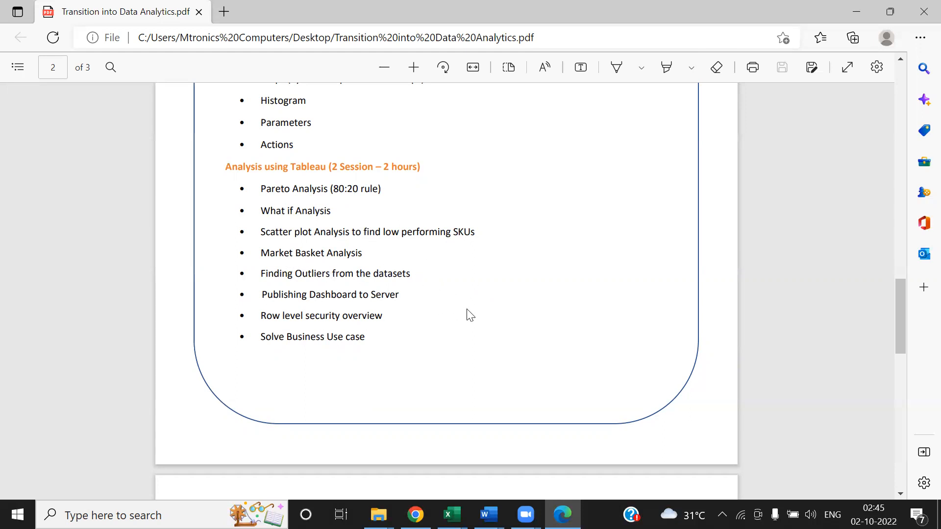
pyautogui.moveTo(901, 344); pyautogui.dragTo(903, 125)
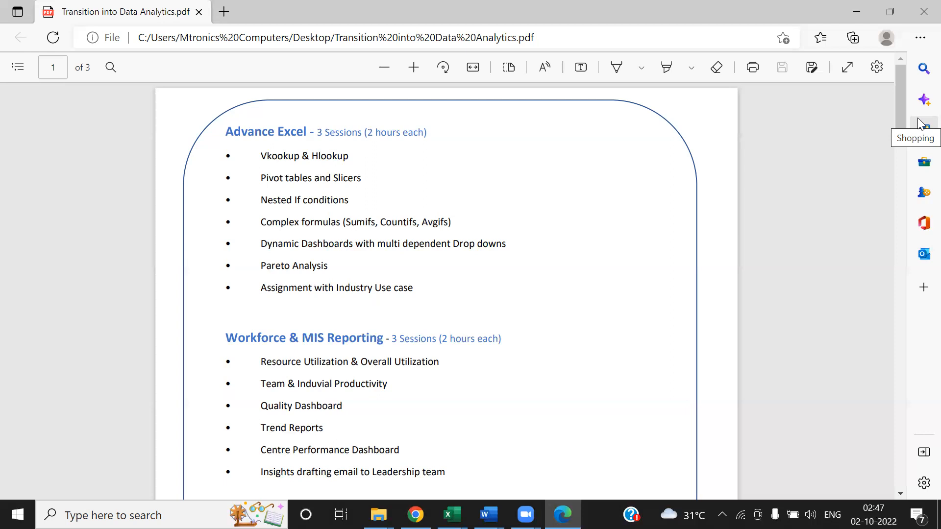
pyautogui.scroll(-1, 904, 123)
pyautogui.moveTo(904, 124)
pyautogui.mouseDown()
pyautogui.moveTo(917, 224)
pyautogui.moveTo(918, 155)
pyautogui.moveTo(918, 271)
pyautogui.moveTo(915, 114)
pyautogui.mouseUp()
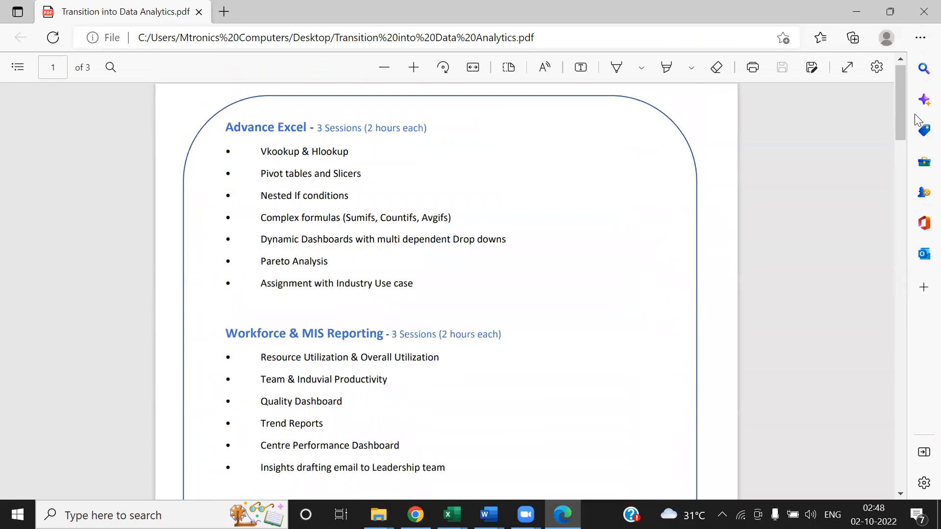
pyautogui.moveTo(902, 111); pyautogui.dragTo(917, 322)
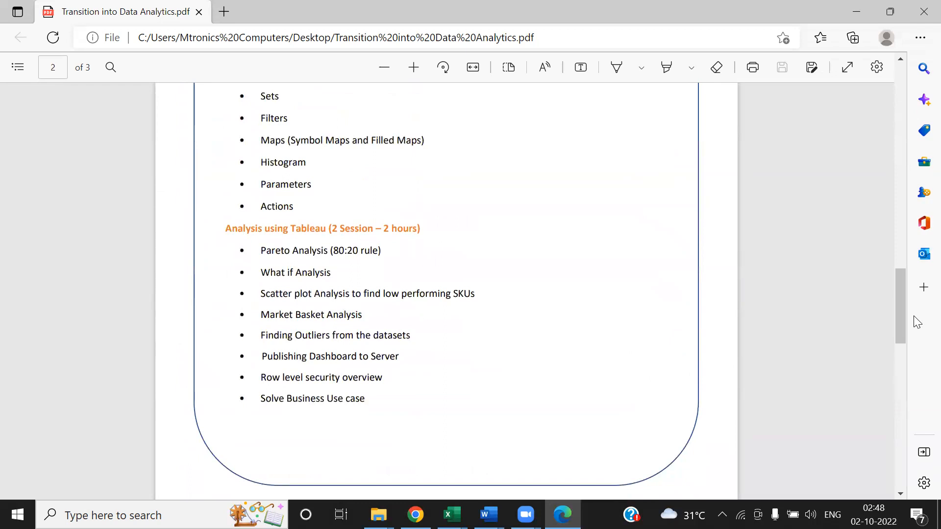
pyautogui.moveTo(903, 291); pyautogui.dragTo(921, 79)
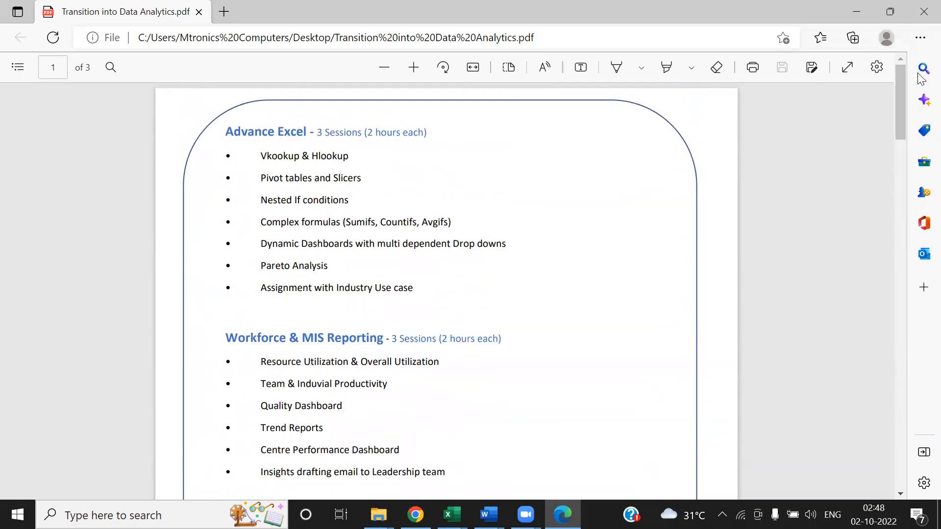